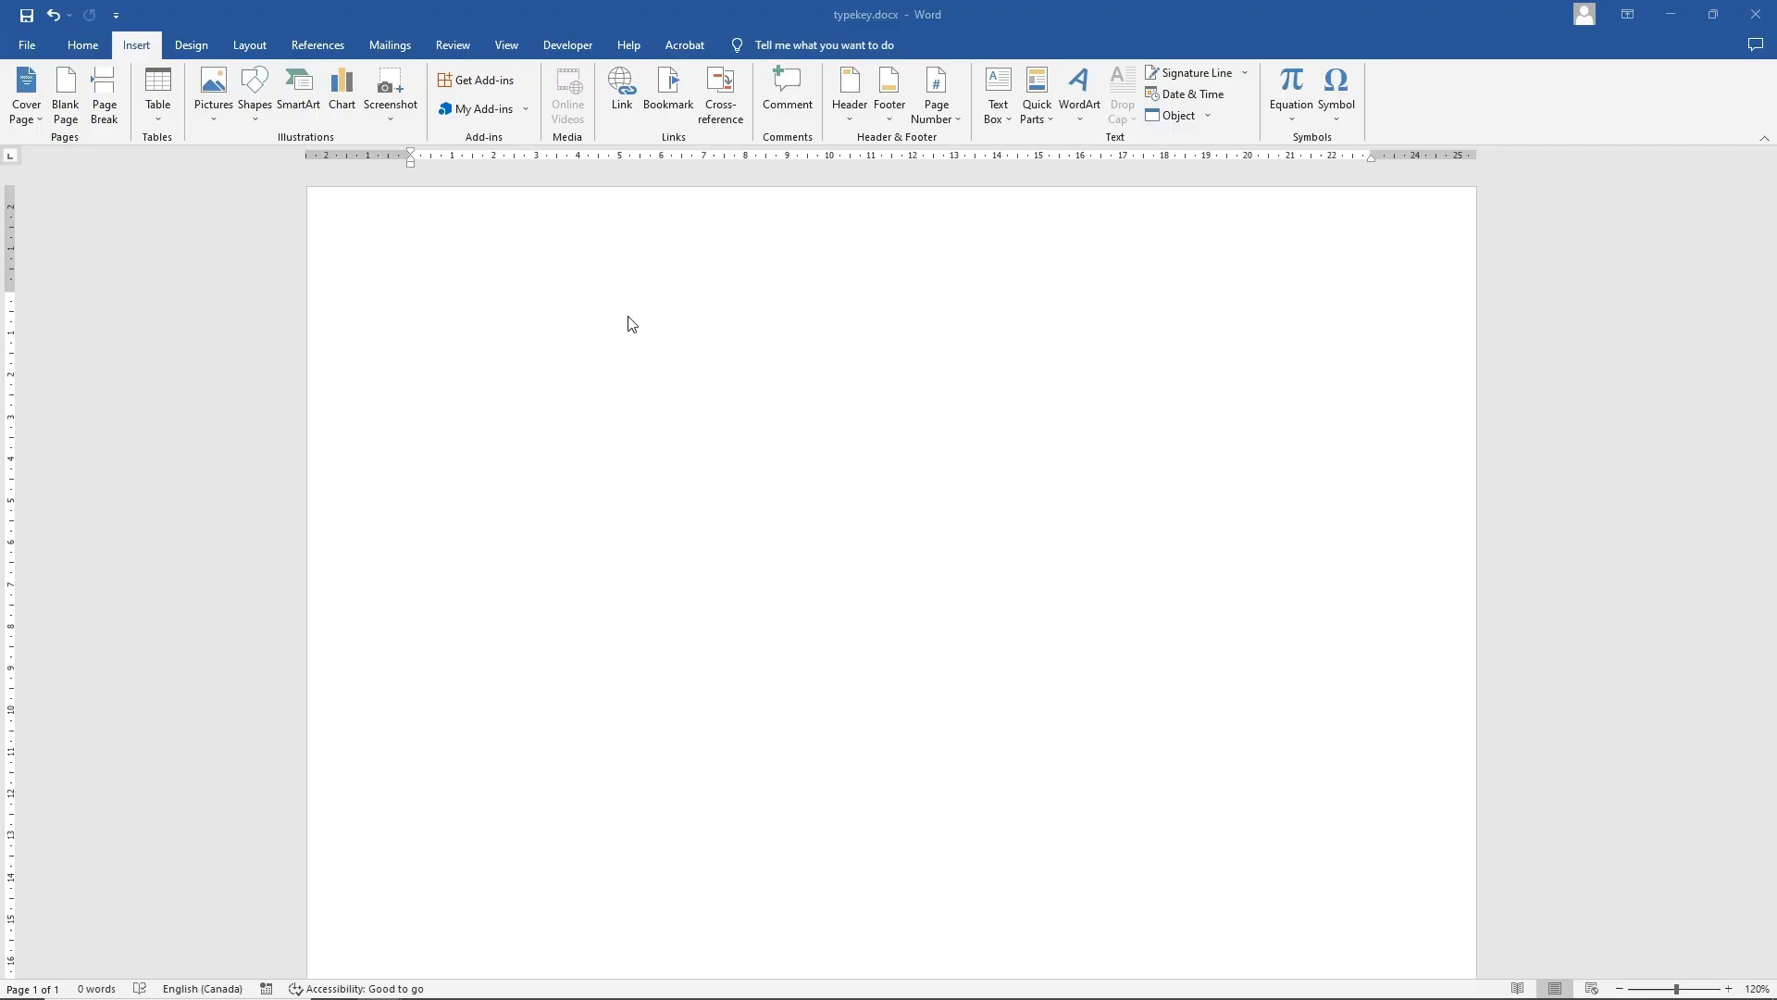
Step: Draw a long, thin horizontal rectangle about 13.94 cm wide and 0.55 cm high in the middle of the page
{"action": "left_click", "coordinate": [264, 91]}
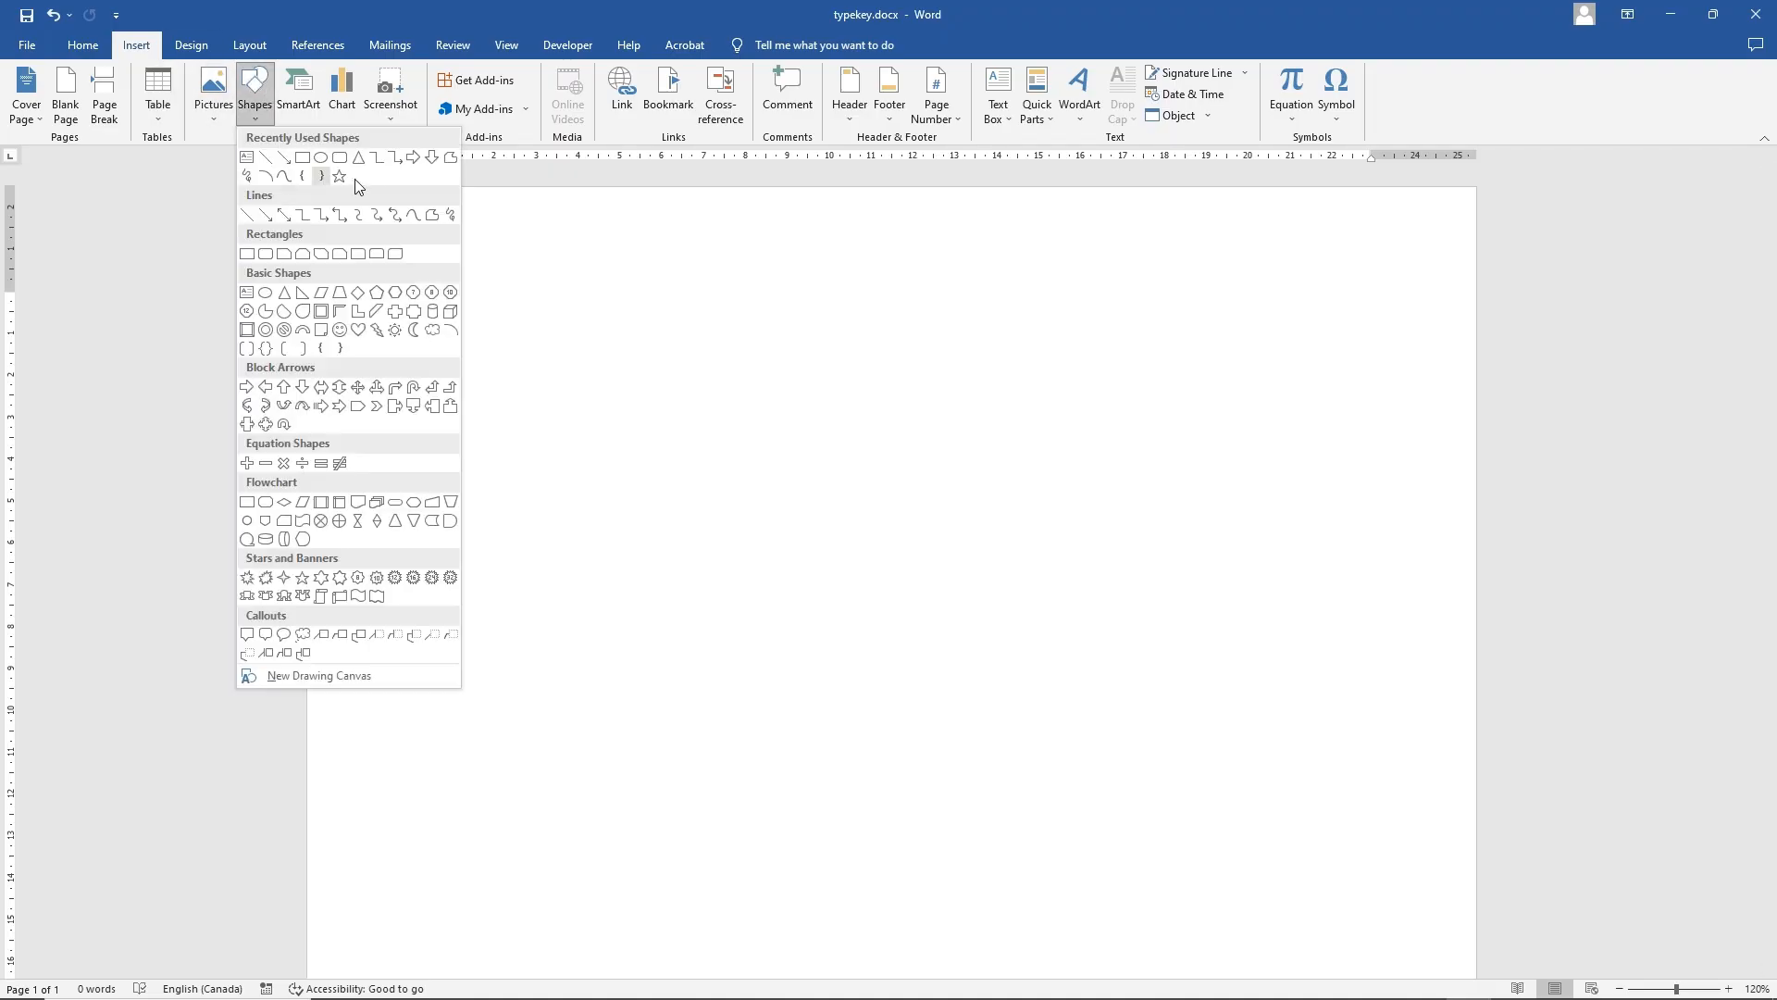
{"action": "left_click", "coordinate": [303, 153]}
{"action": "left_click_drag", "start_coordinate": [619, 539], "coordinate": [1203, 564]}
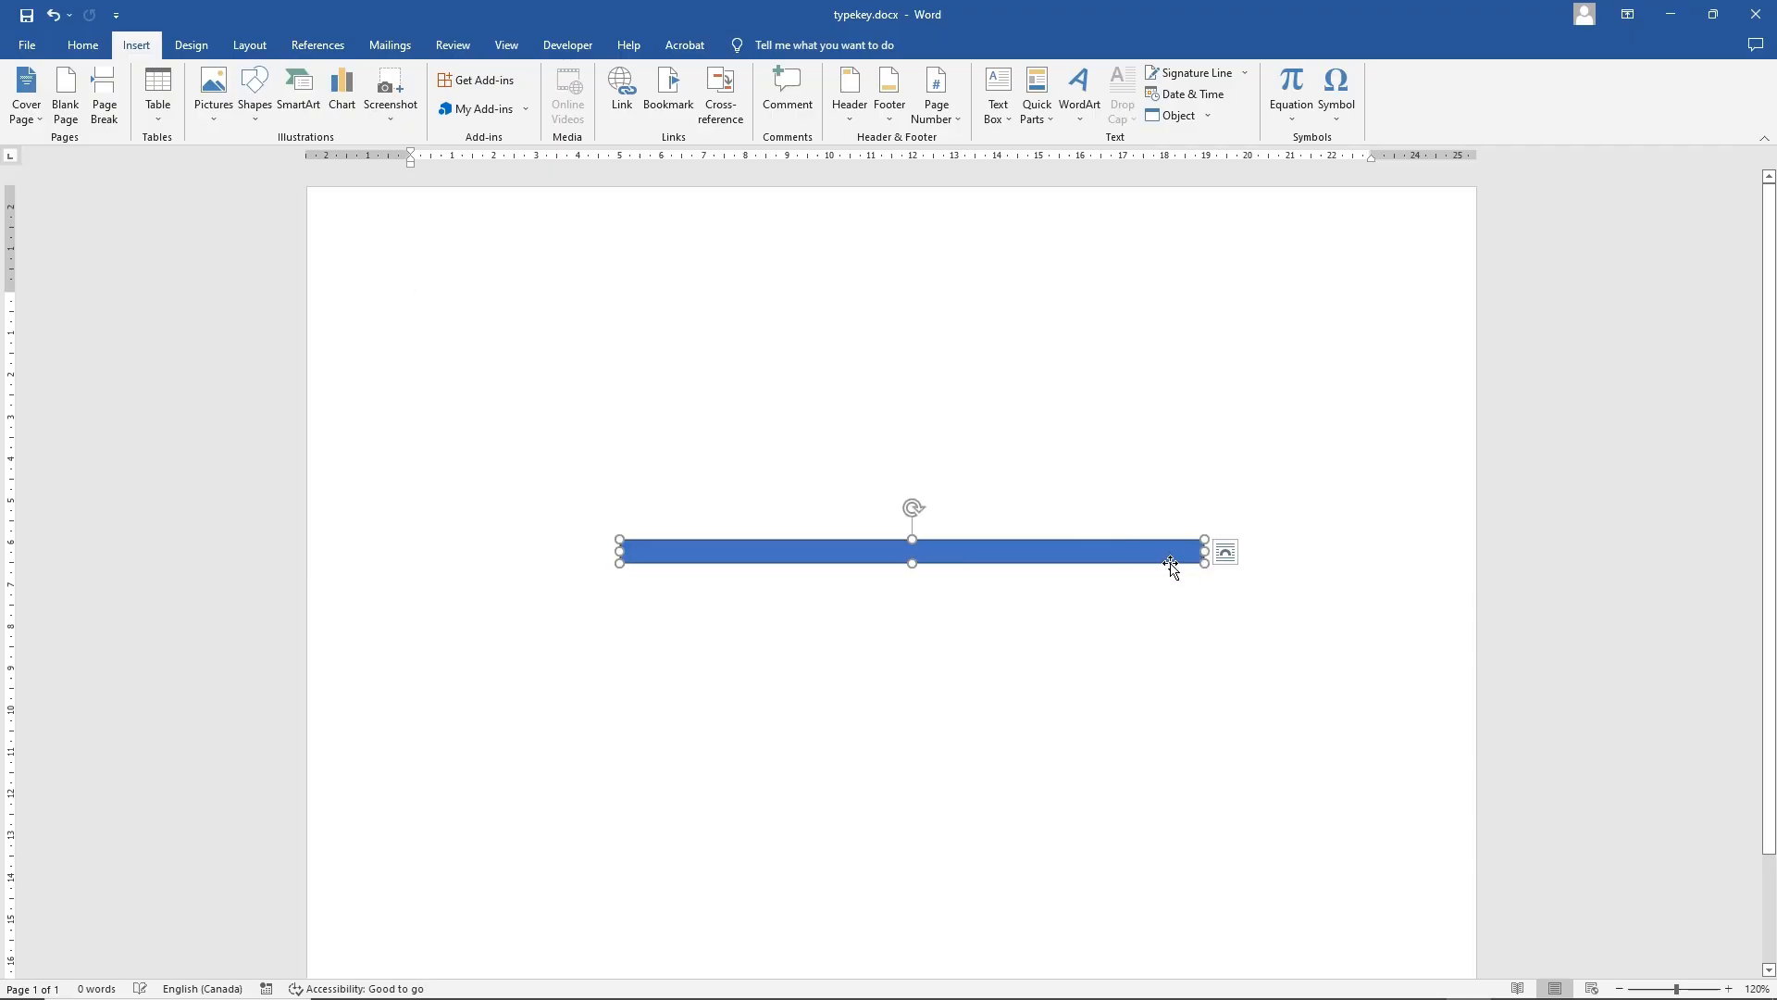
Step: Draw a small oval about 1.04 cm wide and 0.88 cm high centred on the bar's right end
{"action": "left_click", "coordinate": [137, 45]}
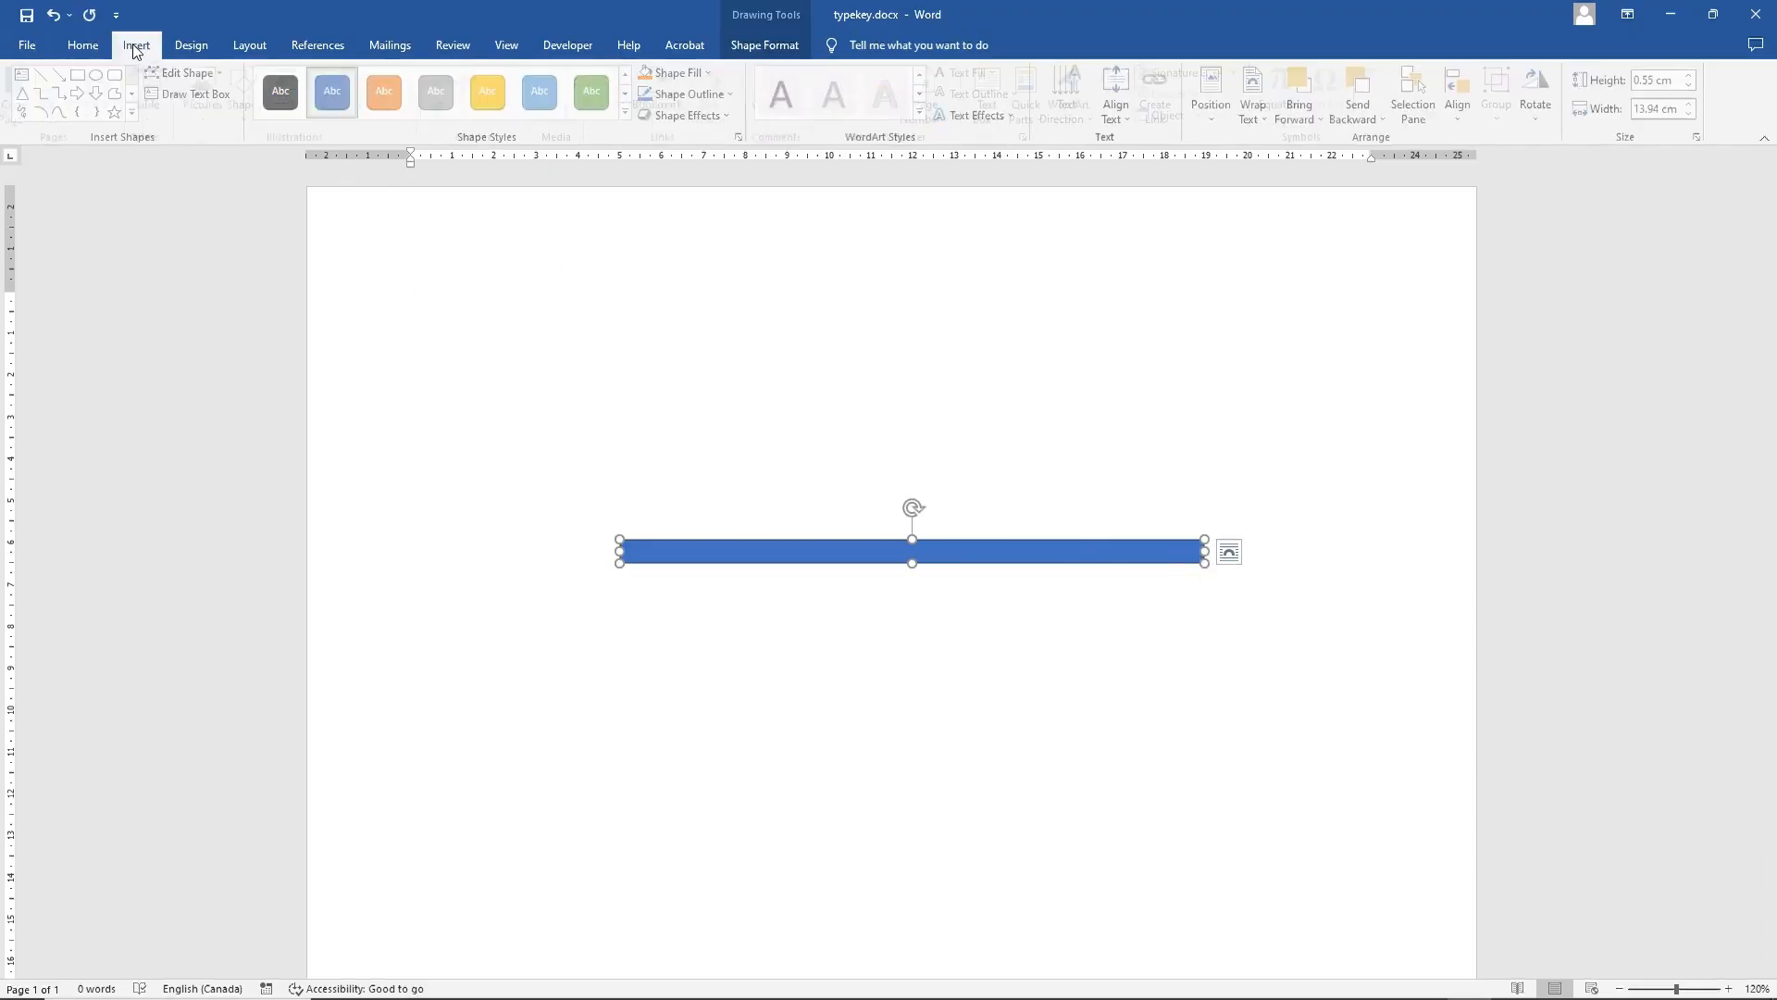
{"action": "left_click", "coordinate": [264, 98]}
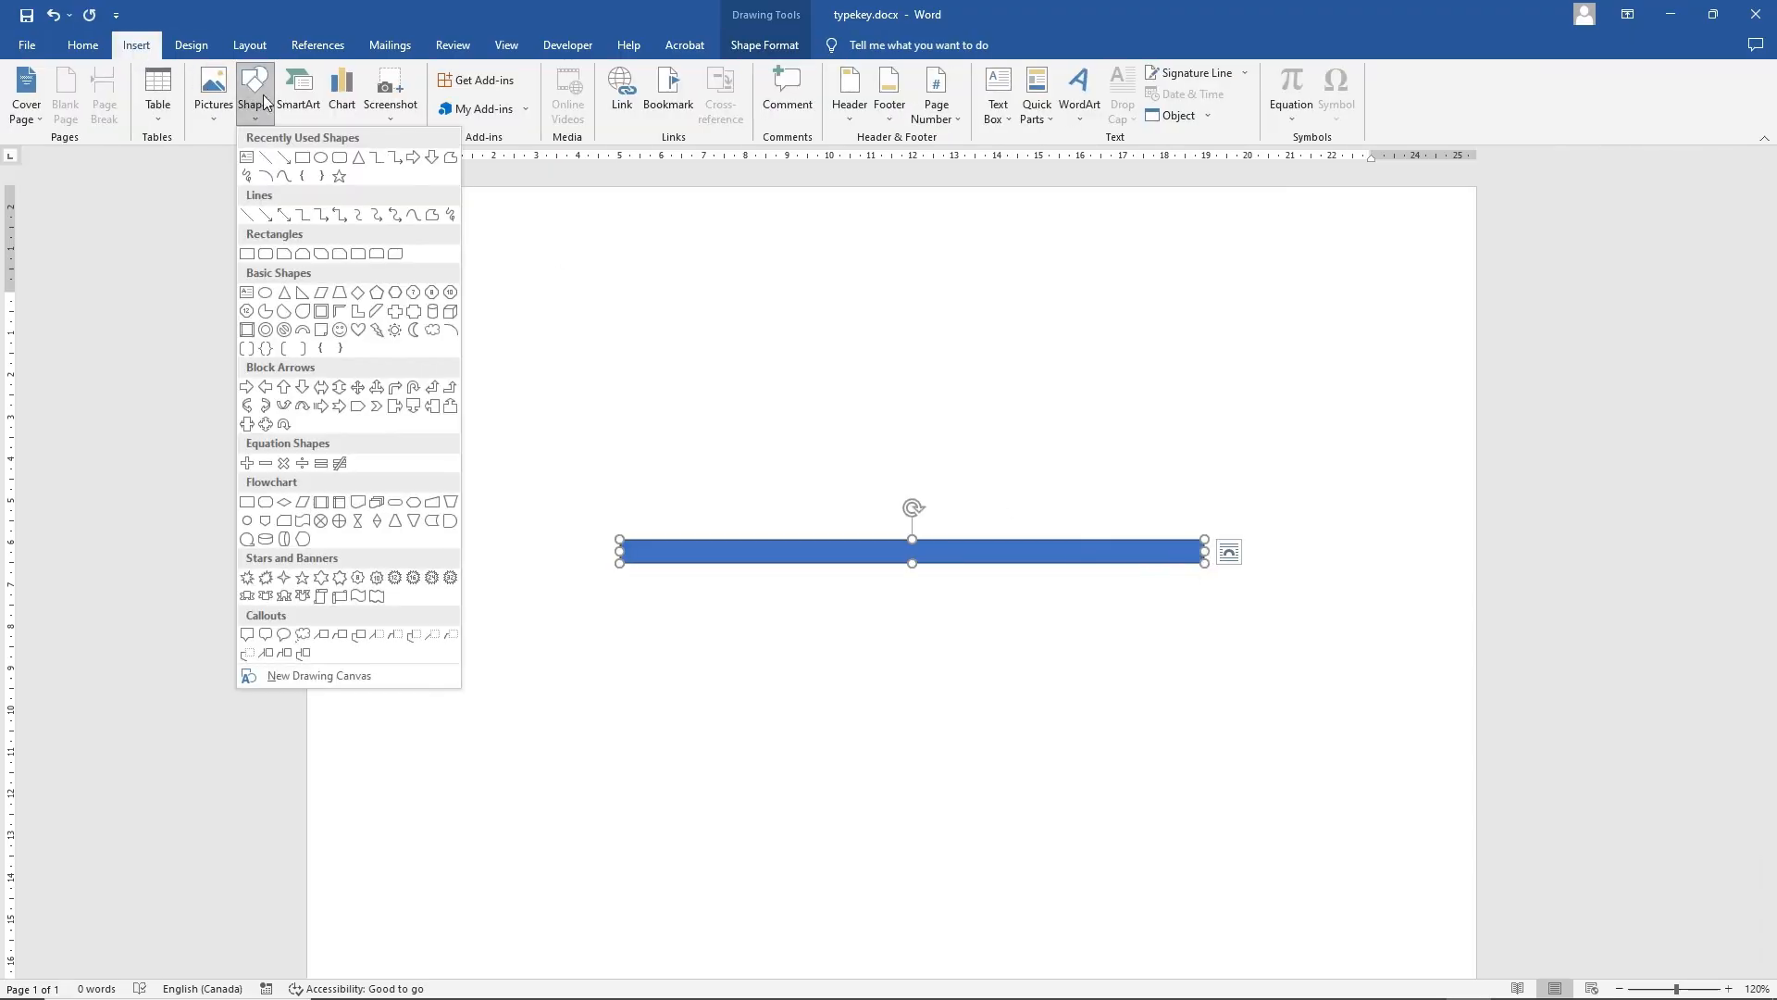
{"action": "left_click", "coordinate": [321, 157]}
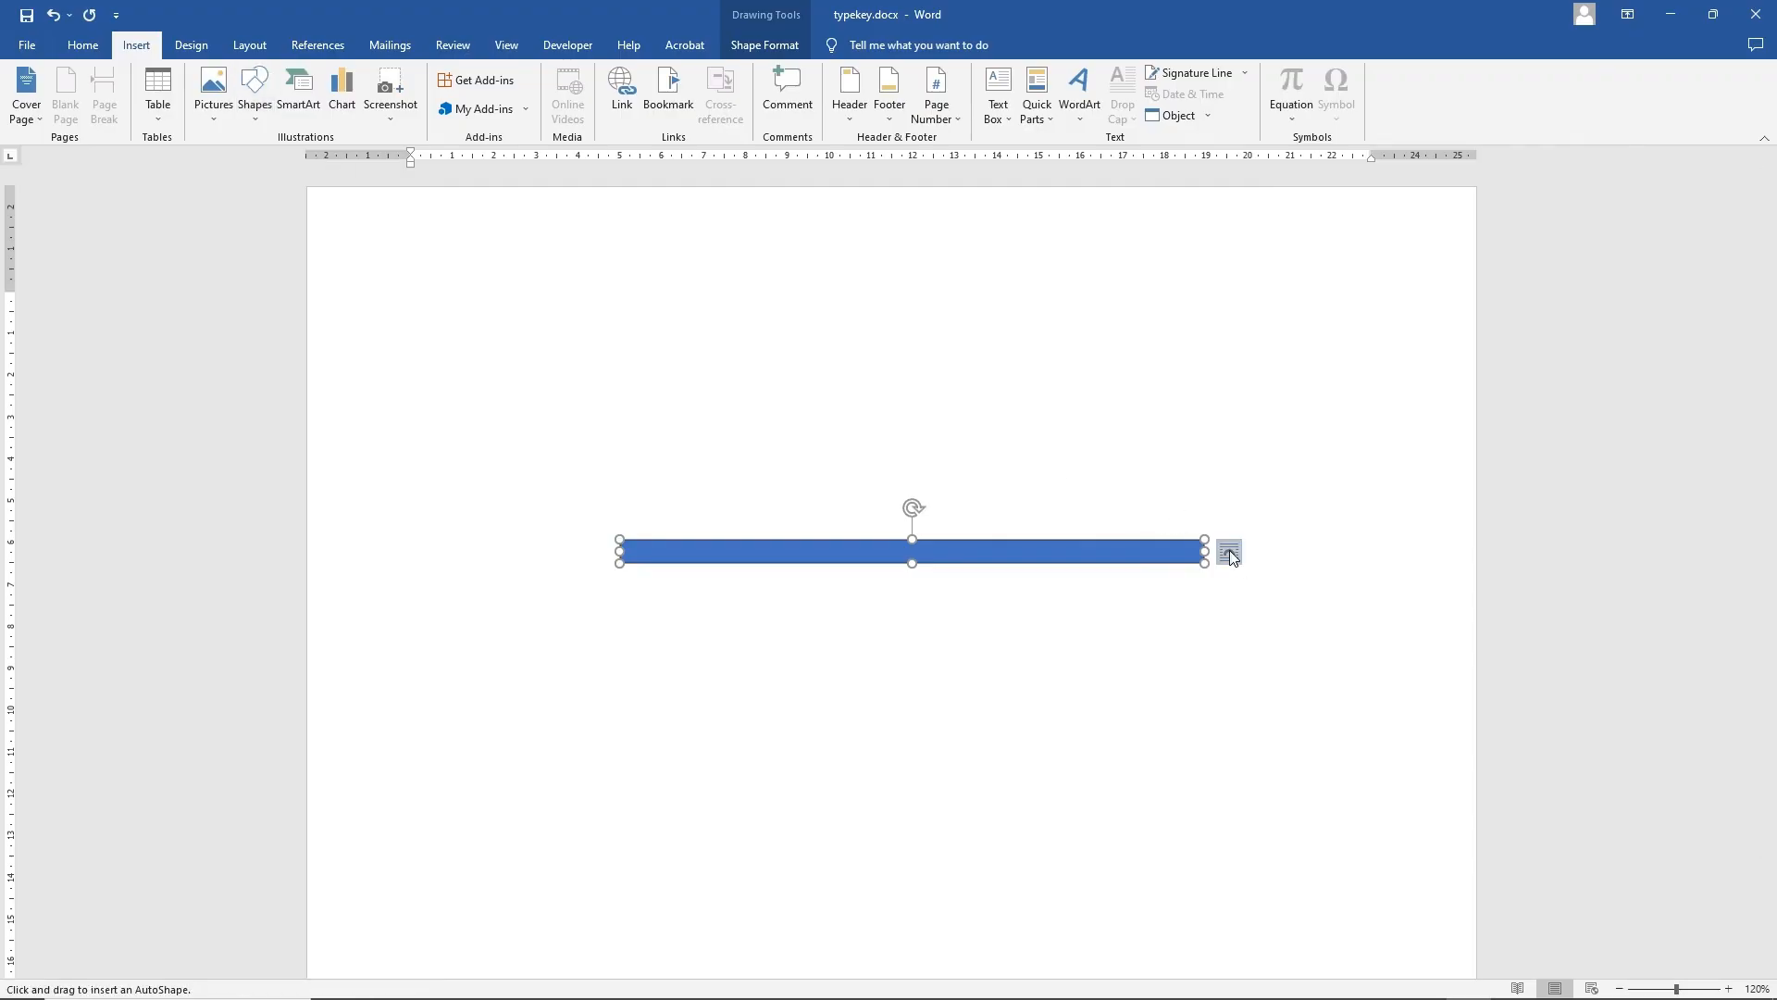
{"action": "left_click_drag", "start_coordinate": [1163, 465], "coordinate": [1207, 549]}
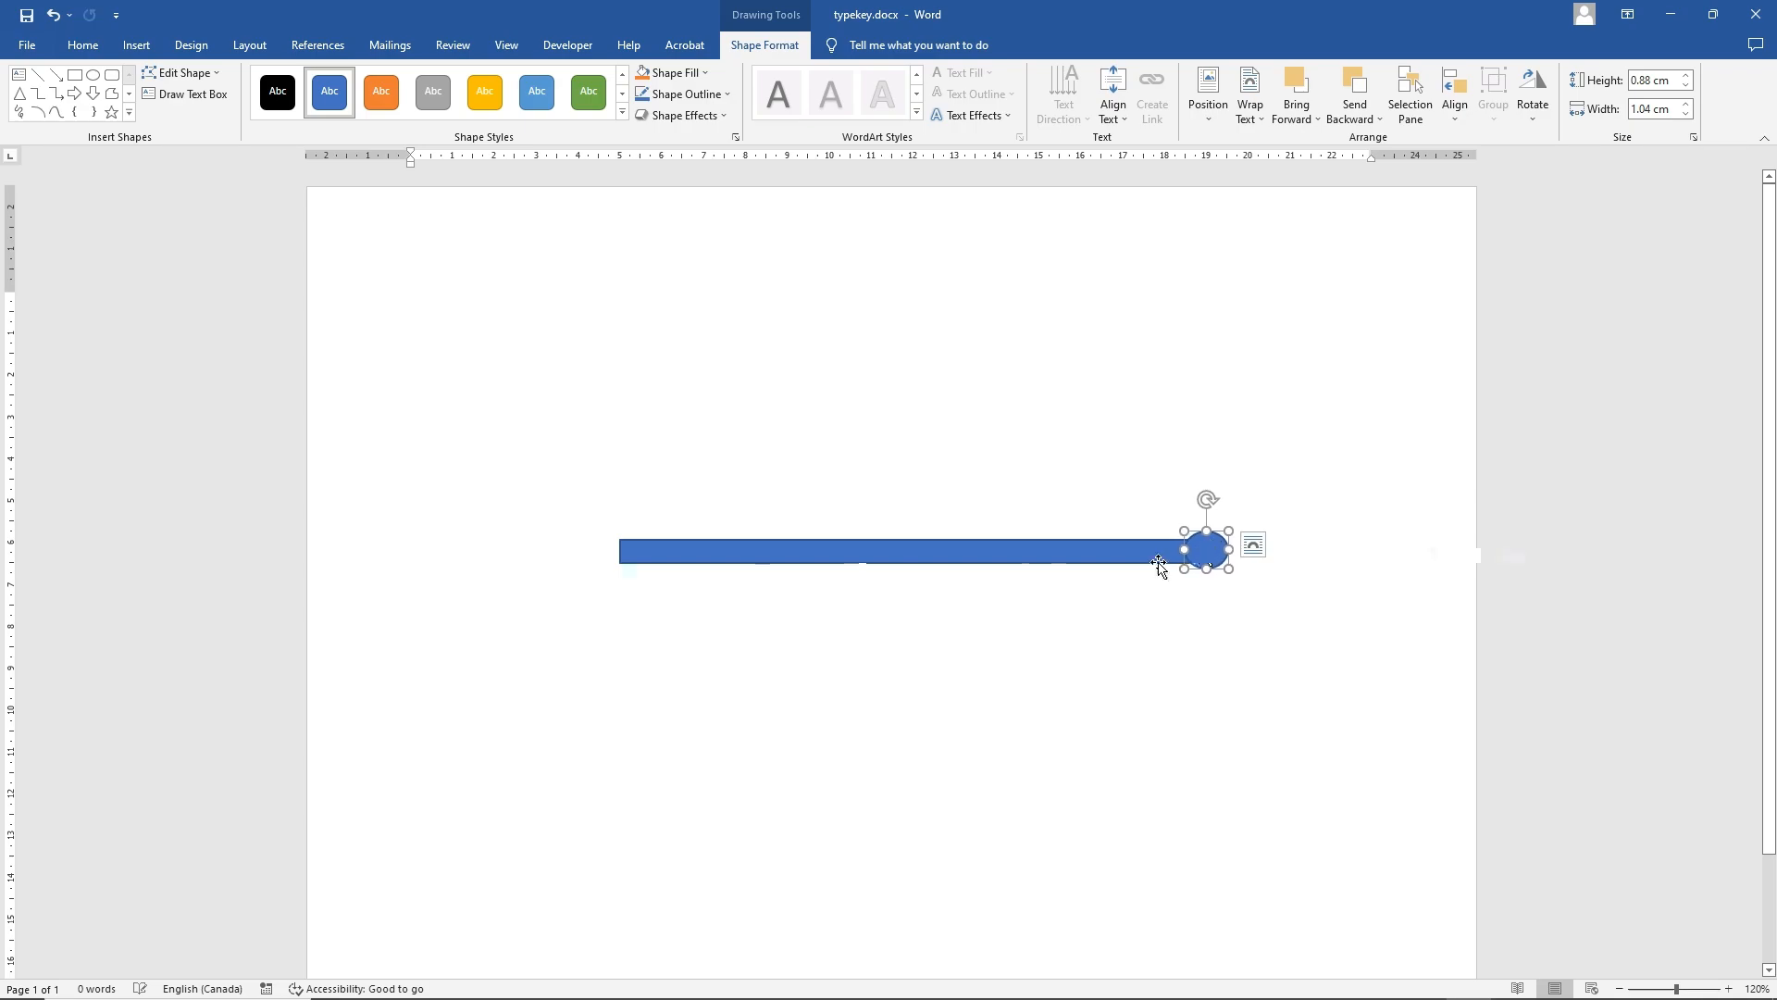
{"action": "left_click", "coordinate": [1074, 607]}
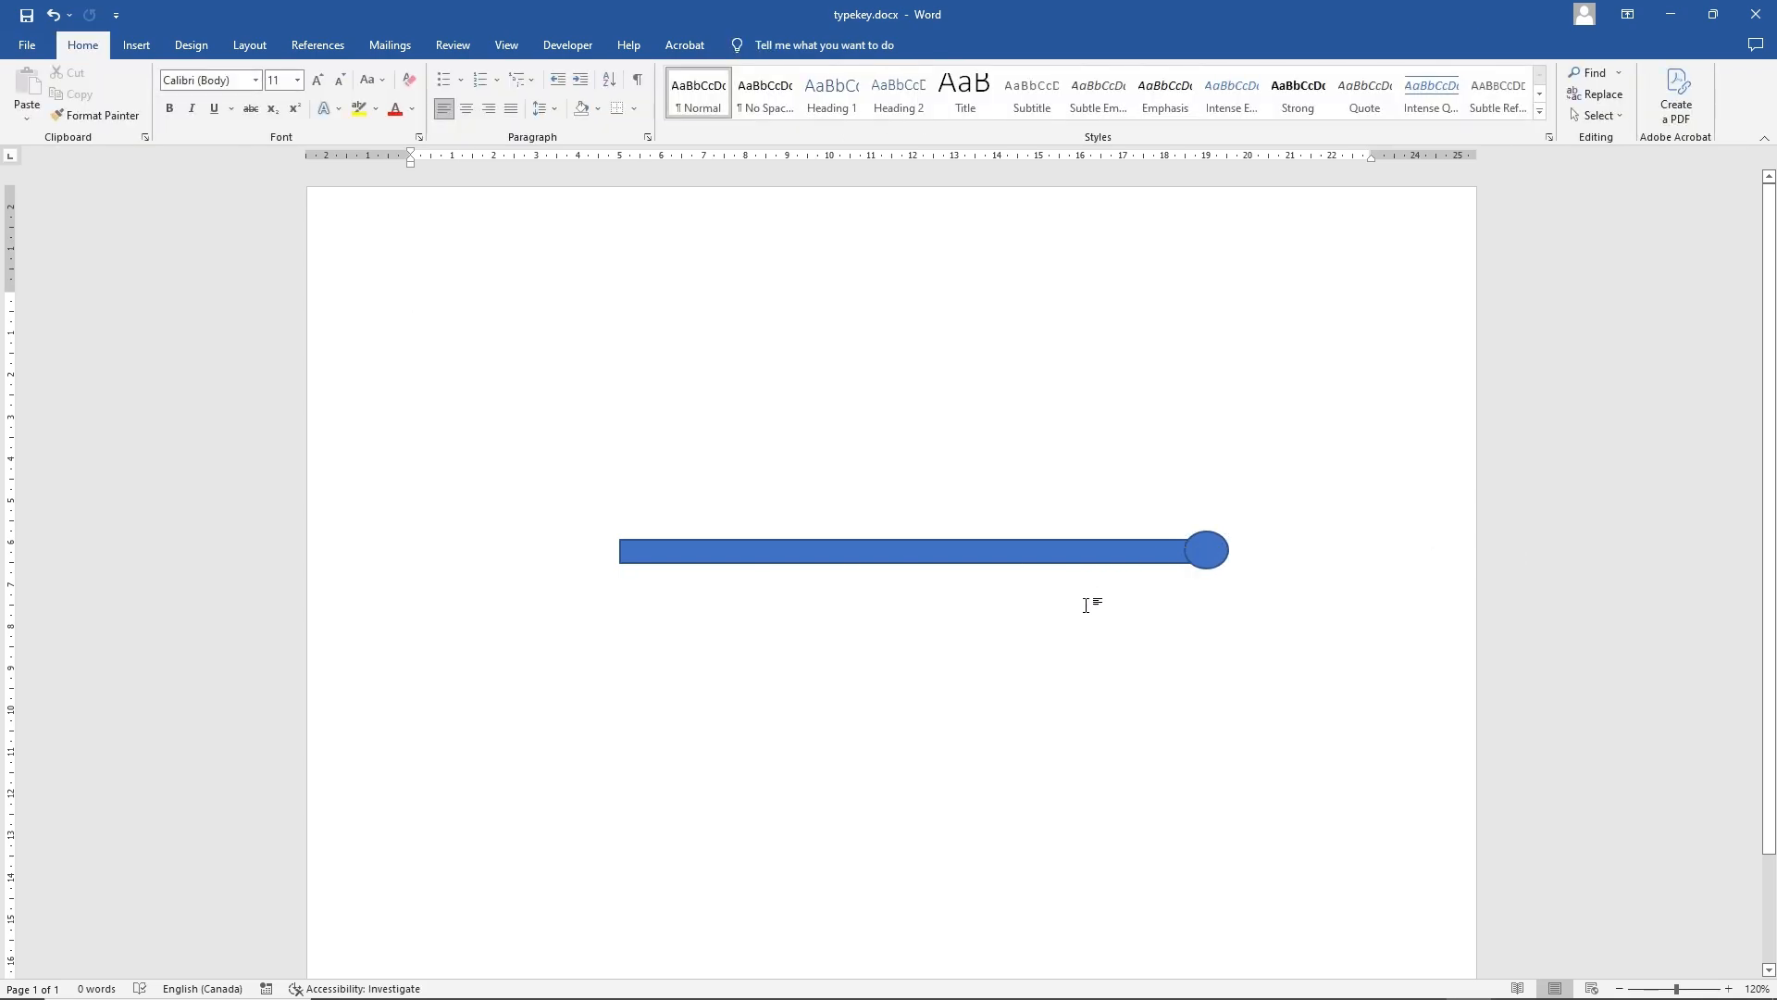
Step: Set the outline weight of the oval to ¼ pt
{"action": "left_click", "coordinate": [1196, 546]}
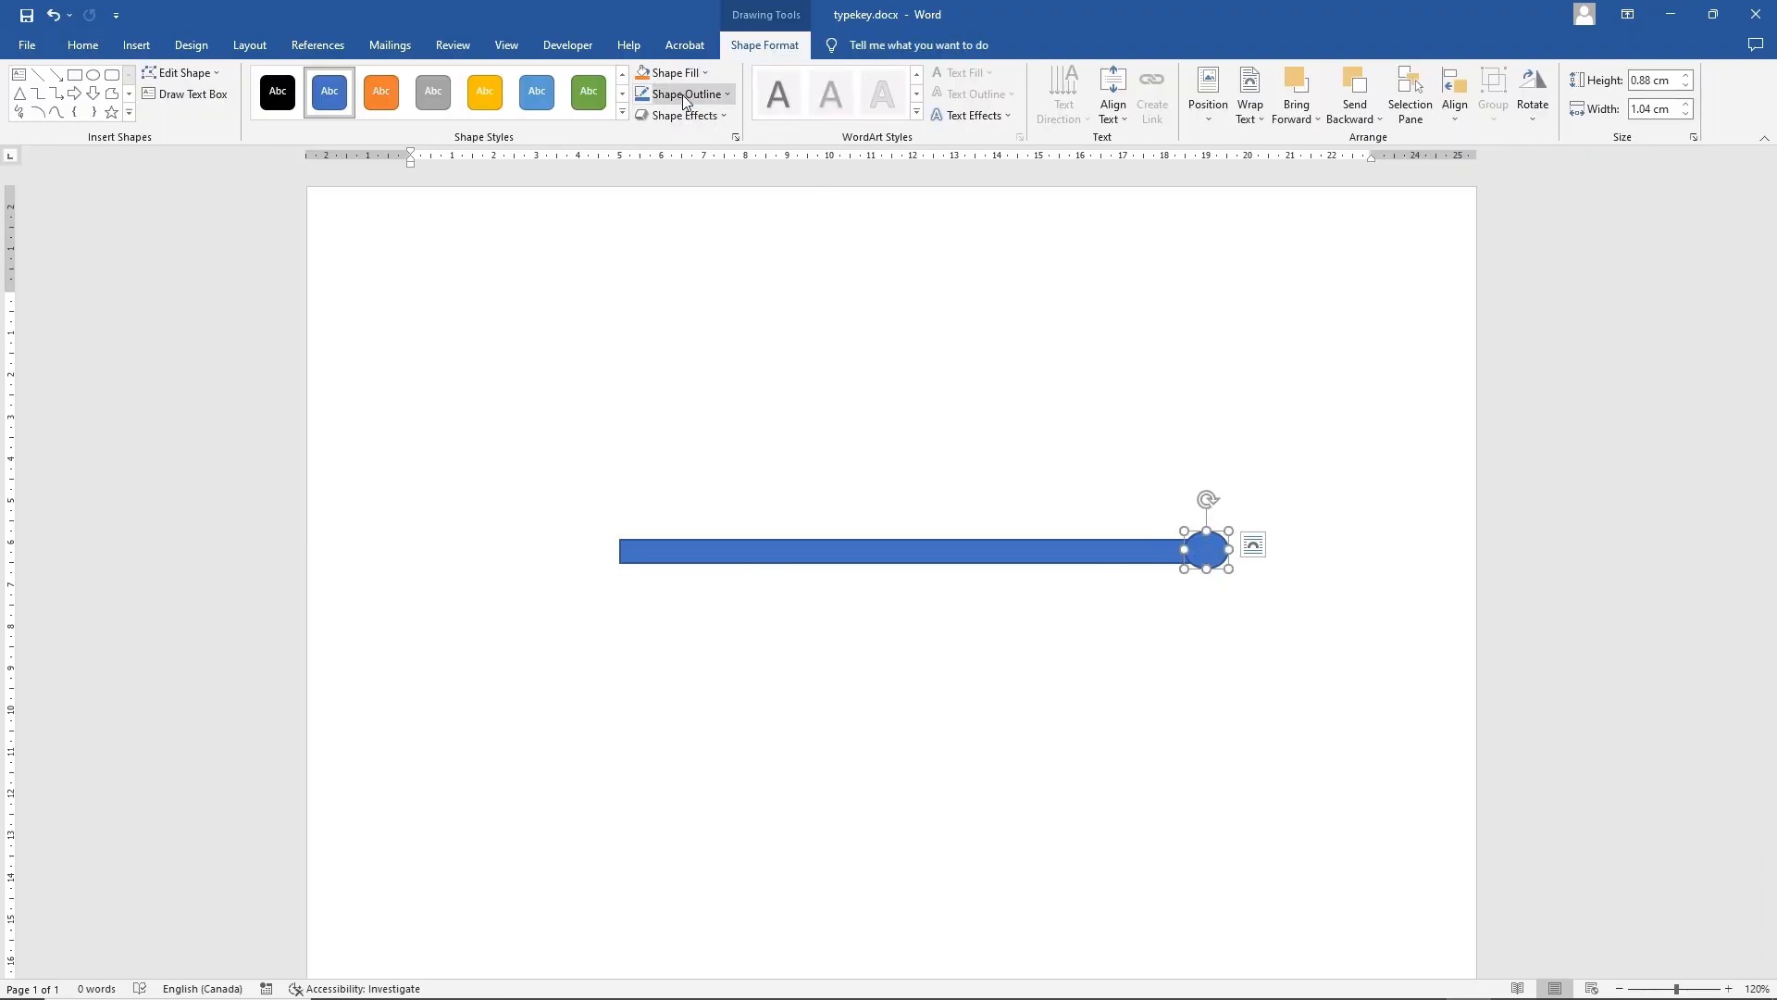
{"action": "left_click", "coordinate": [686, 95]}
{"action": "mouse_move", "coordinate": [731, 306]}
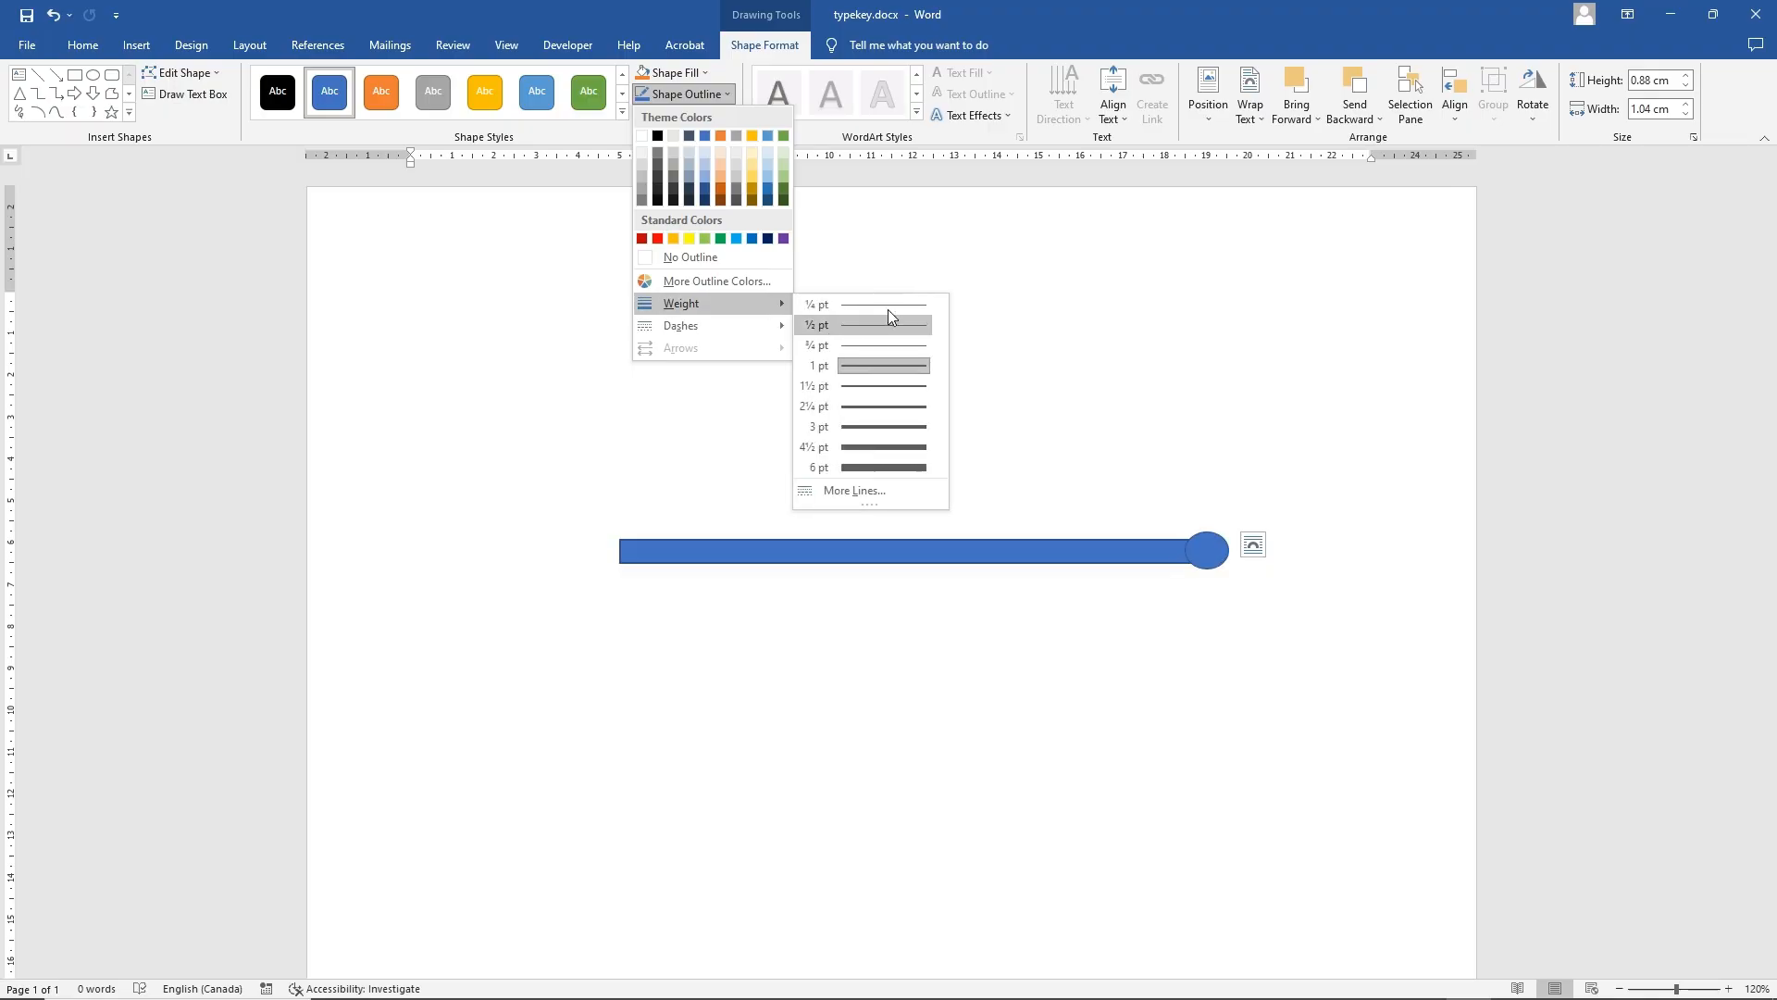
{"action": "left_click", "coordinate": [887, 311]}
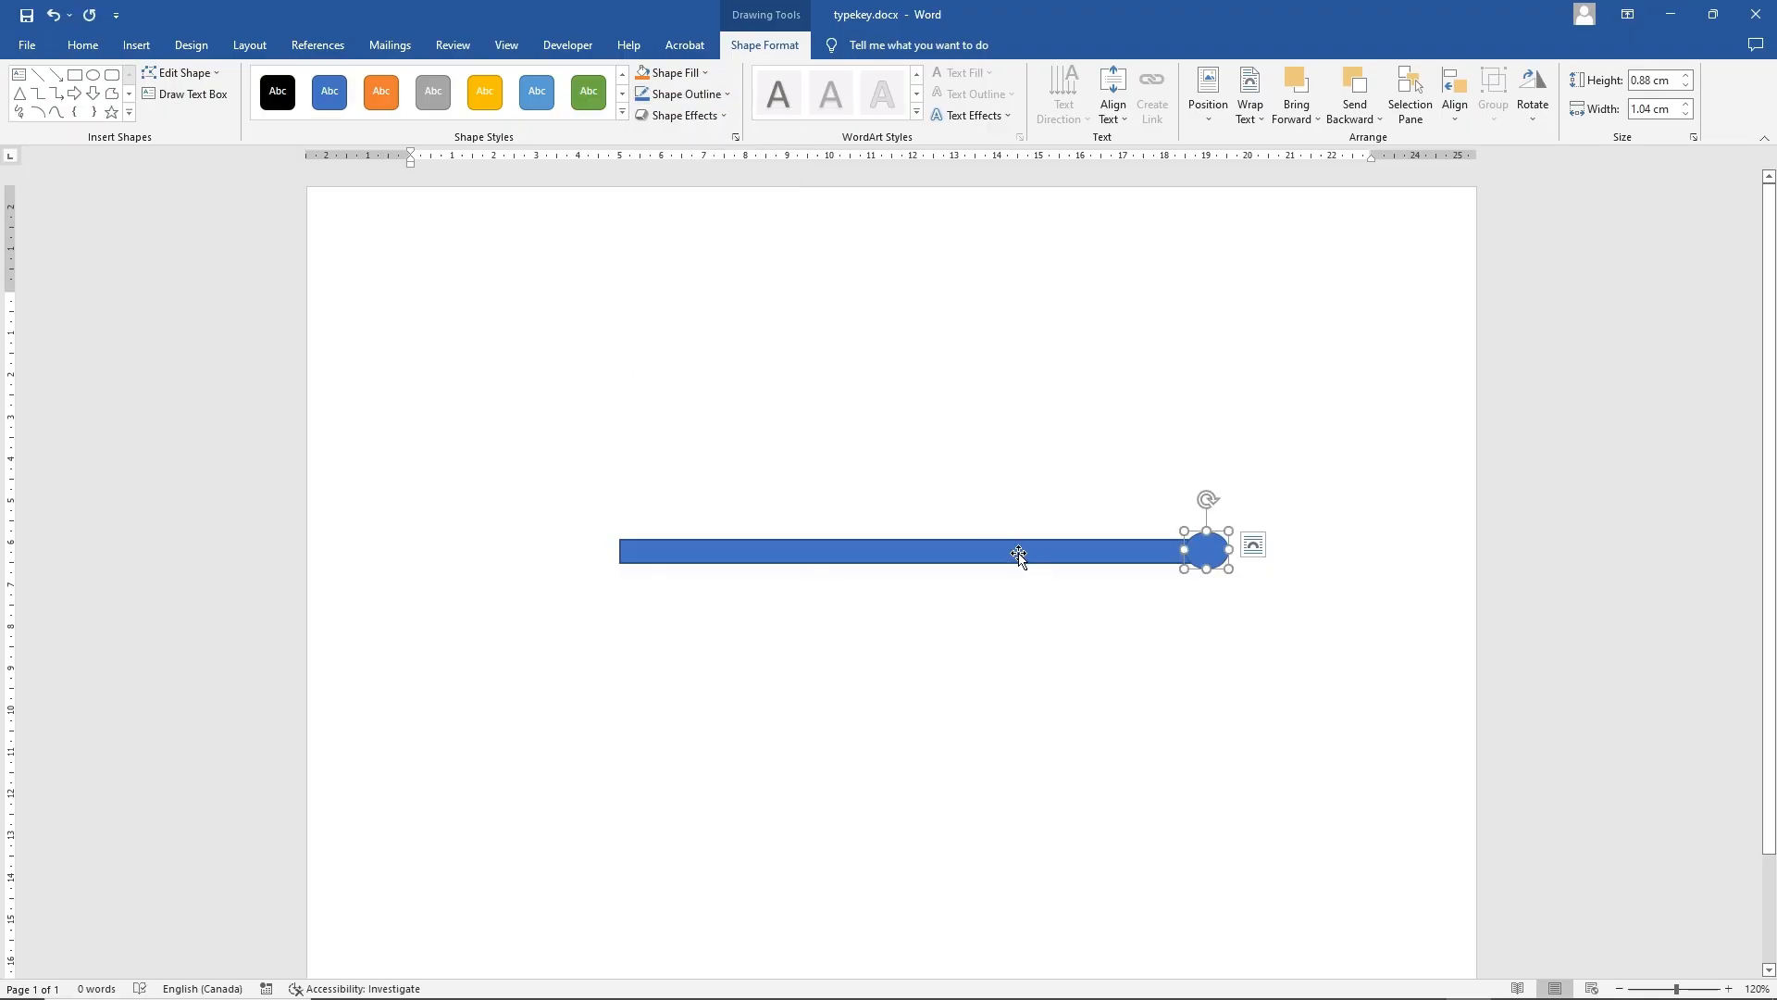
Step: Edit the bar's points, lowering its upper-left corner slightly so the bar tapers towards the left end
{"action": "left_click", "coordinate": [652, 552]}
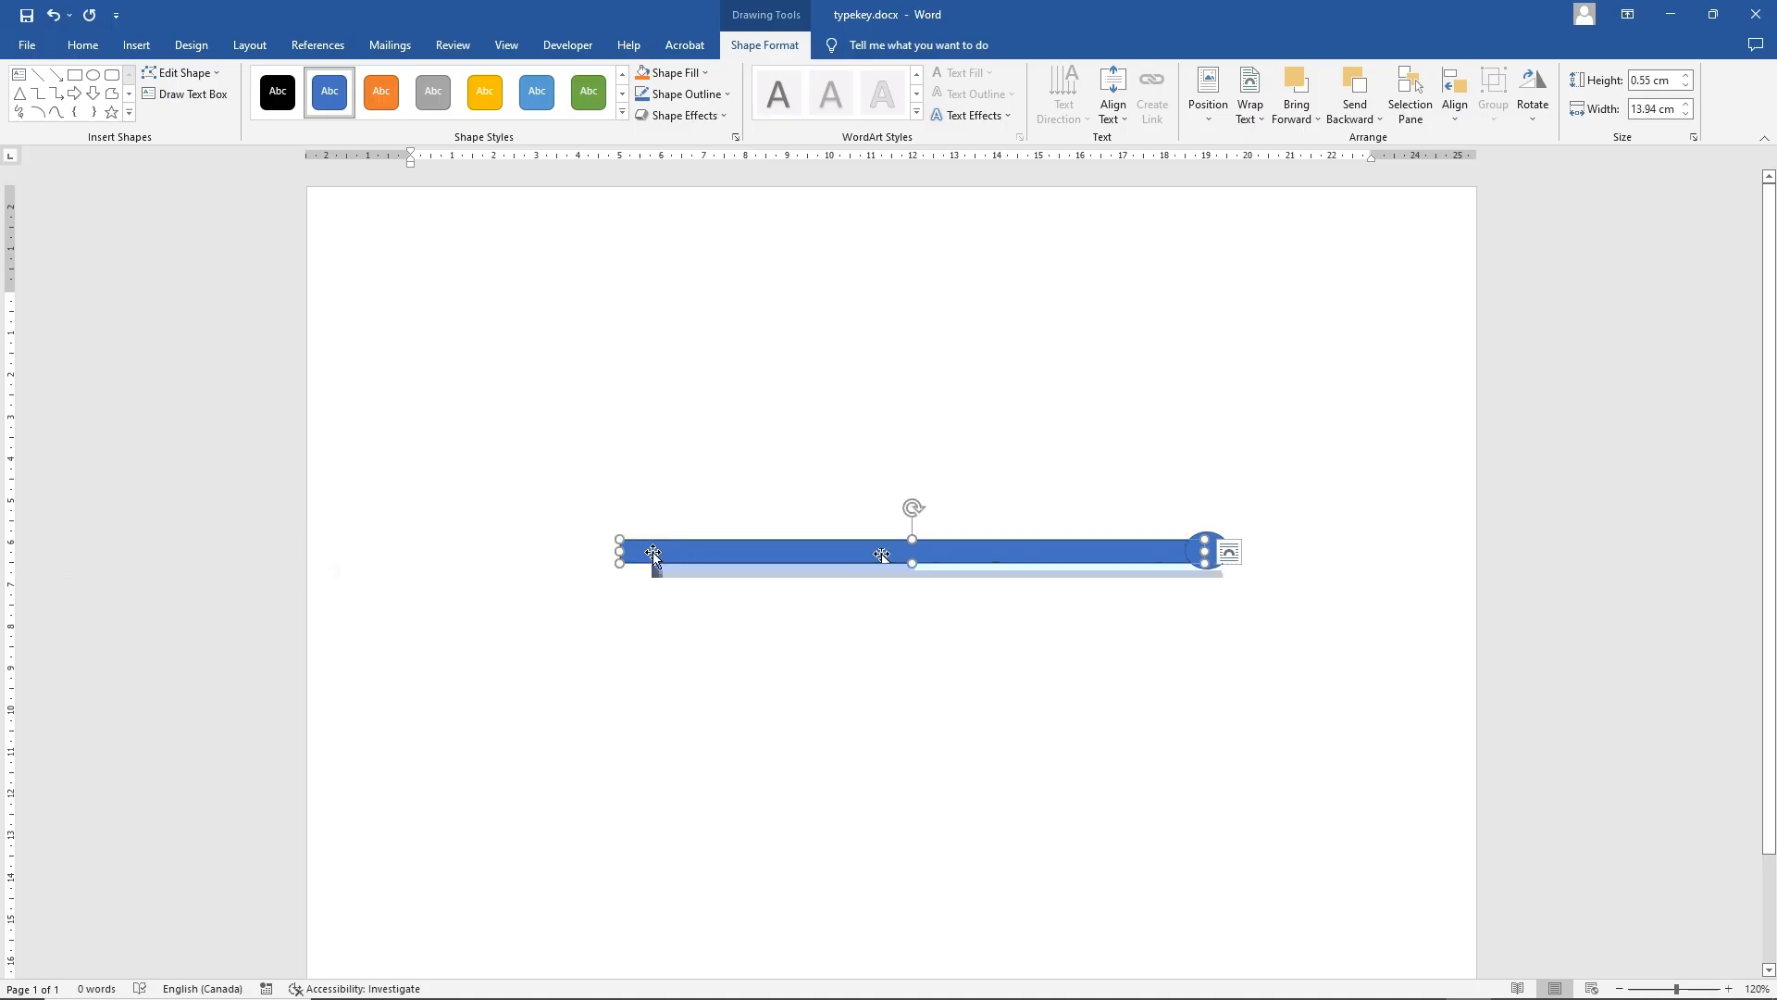
{"action": "right_click", "coordinate": [648, 556]}
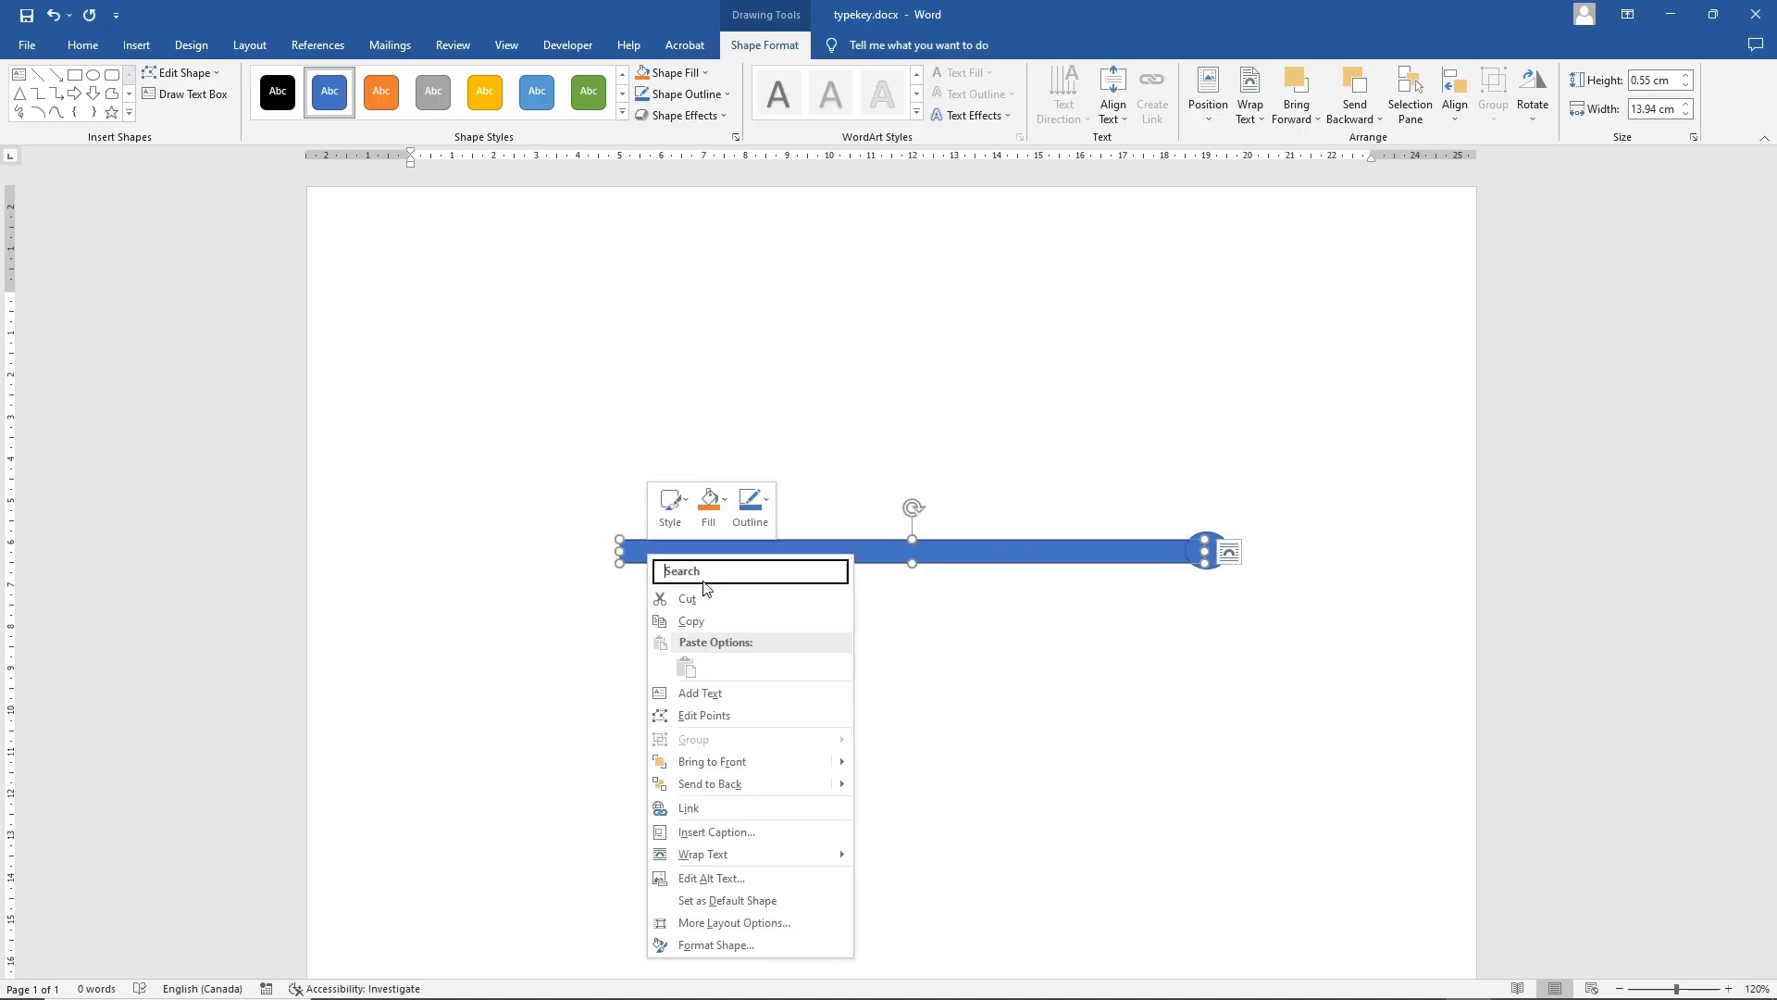
{"action": "left_click", "coordinate": [701, 693]}
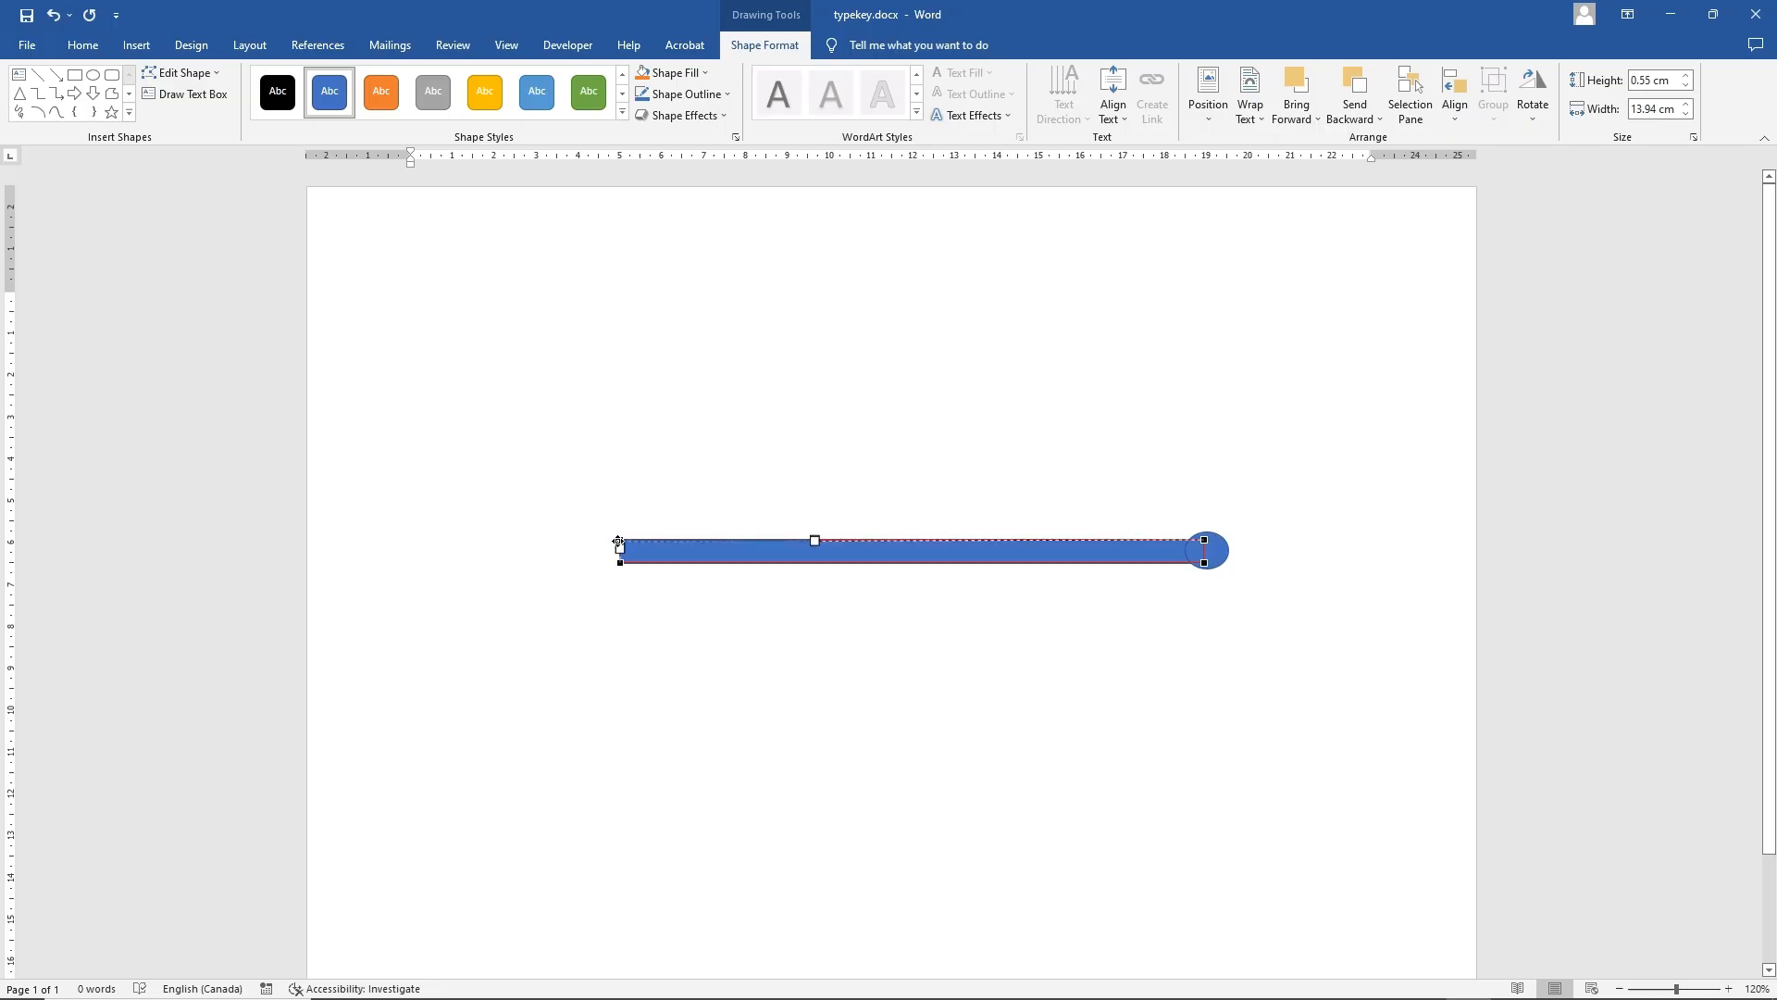
{"action": "left_click", "coordinate": [632, 623]}
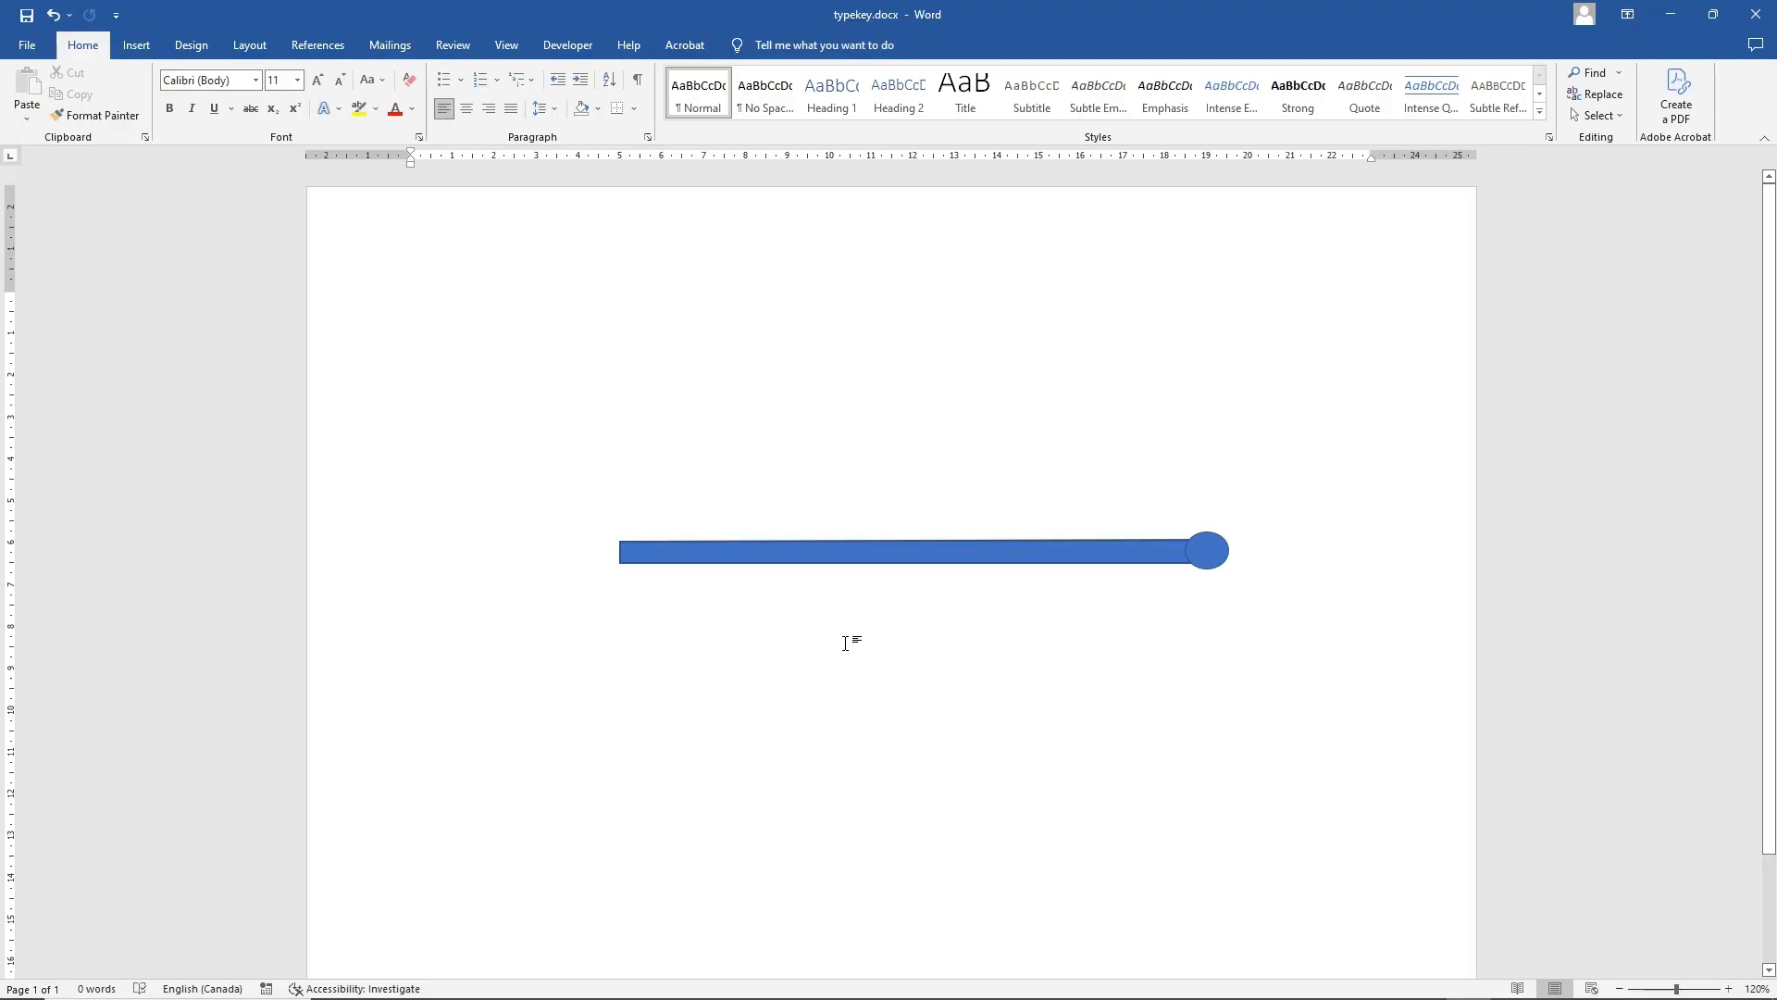
Step: Group the bar and the oval into one object
{"action": "left_click", "coordinate": [1123, 556]}
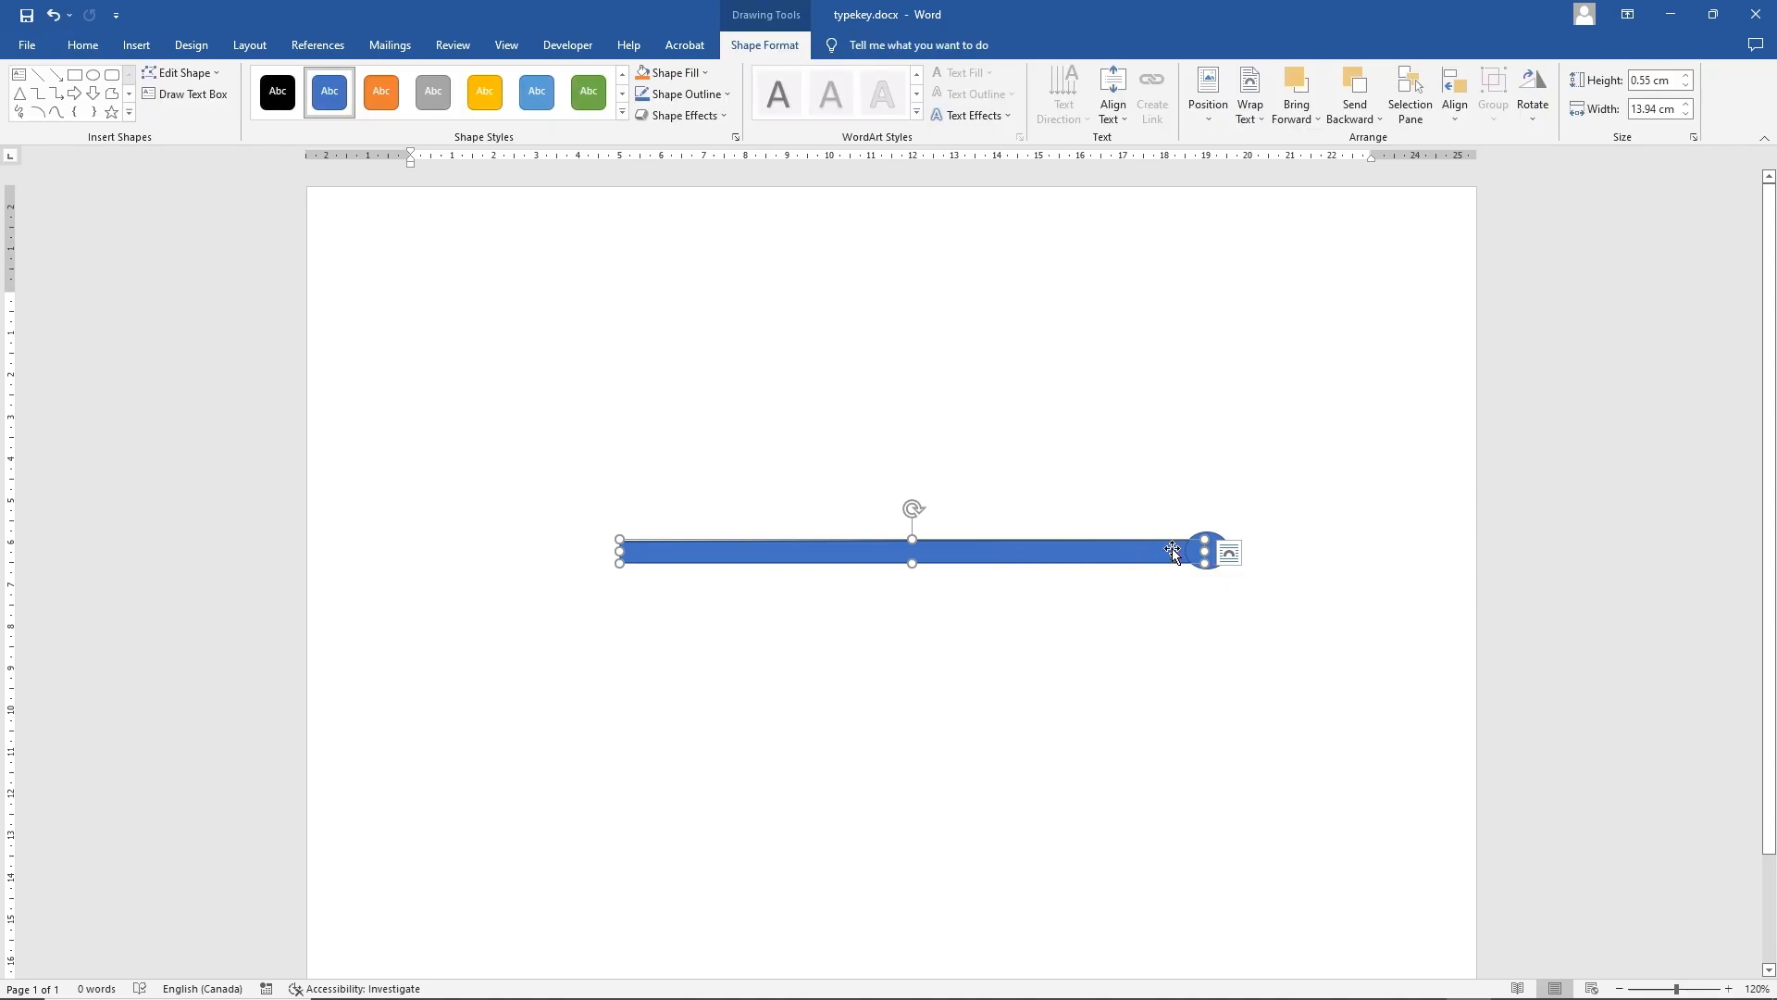
{"action": "key", "text": "Escape"}
{"action": "left_click", "coordinate": [1218, 554]}
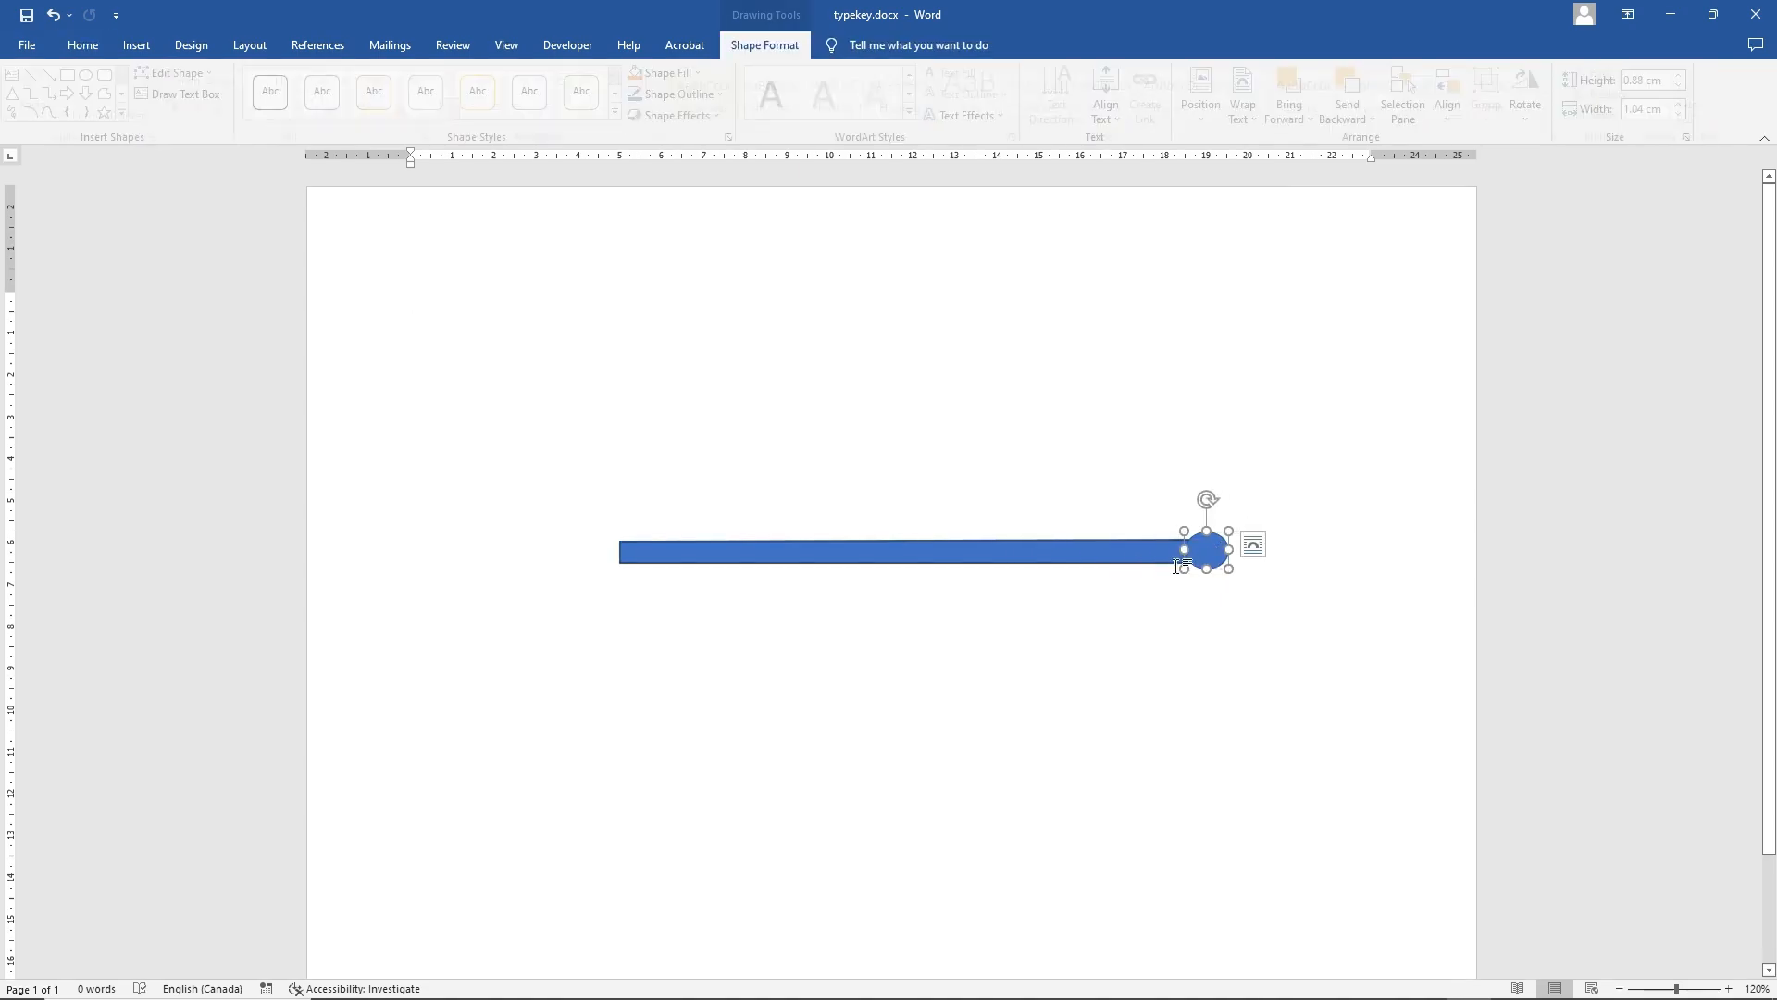
{"action": "left_click", "coordinate": [1095, 553], "text": "shift"}
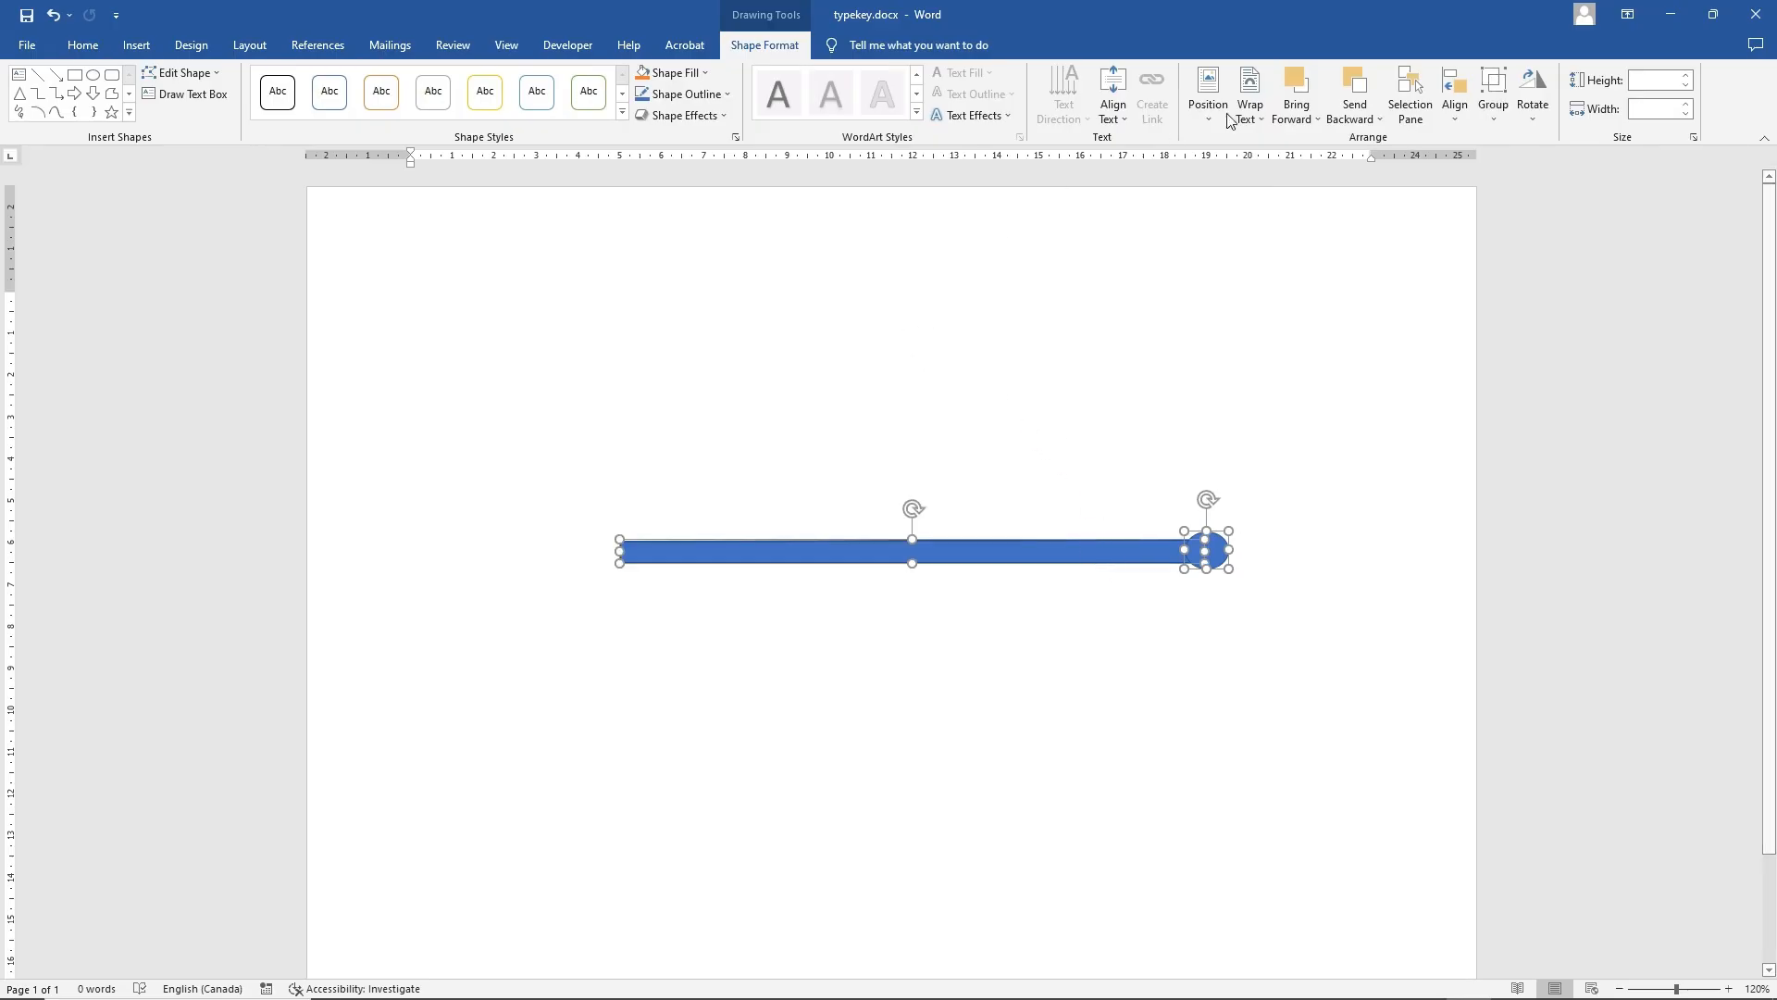
{"action": "left_click", "coordinate": [1494, 92]}
{"action": "left_click", "coordinate": [1517, 143]}
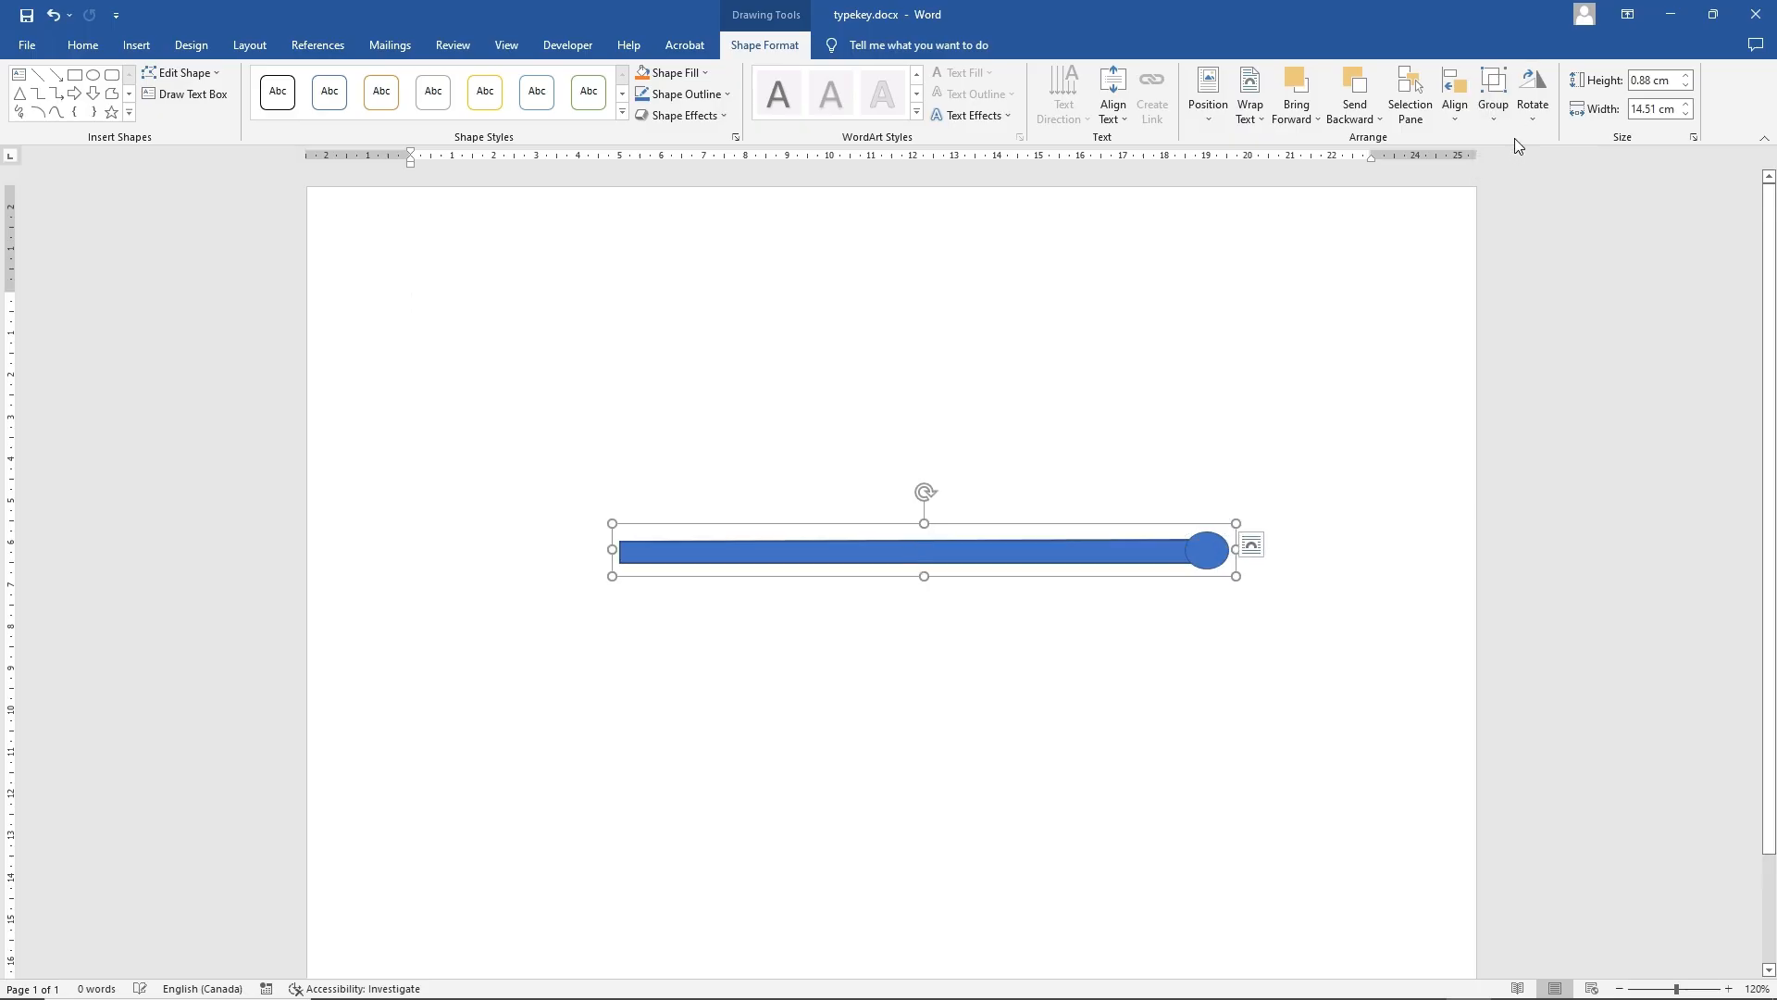
Step: Rotate the grouped shape counter-clockwise so the bar slants up to the right with the oval at the upper end
{"action": "left_click", "coordinate": [1253, 545]}
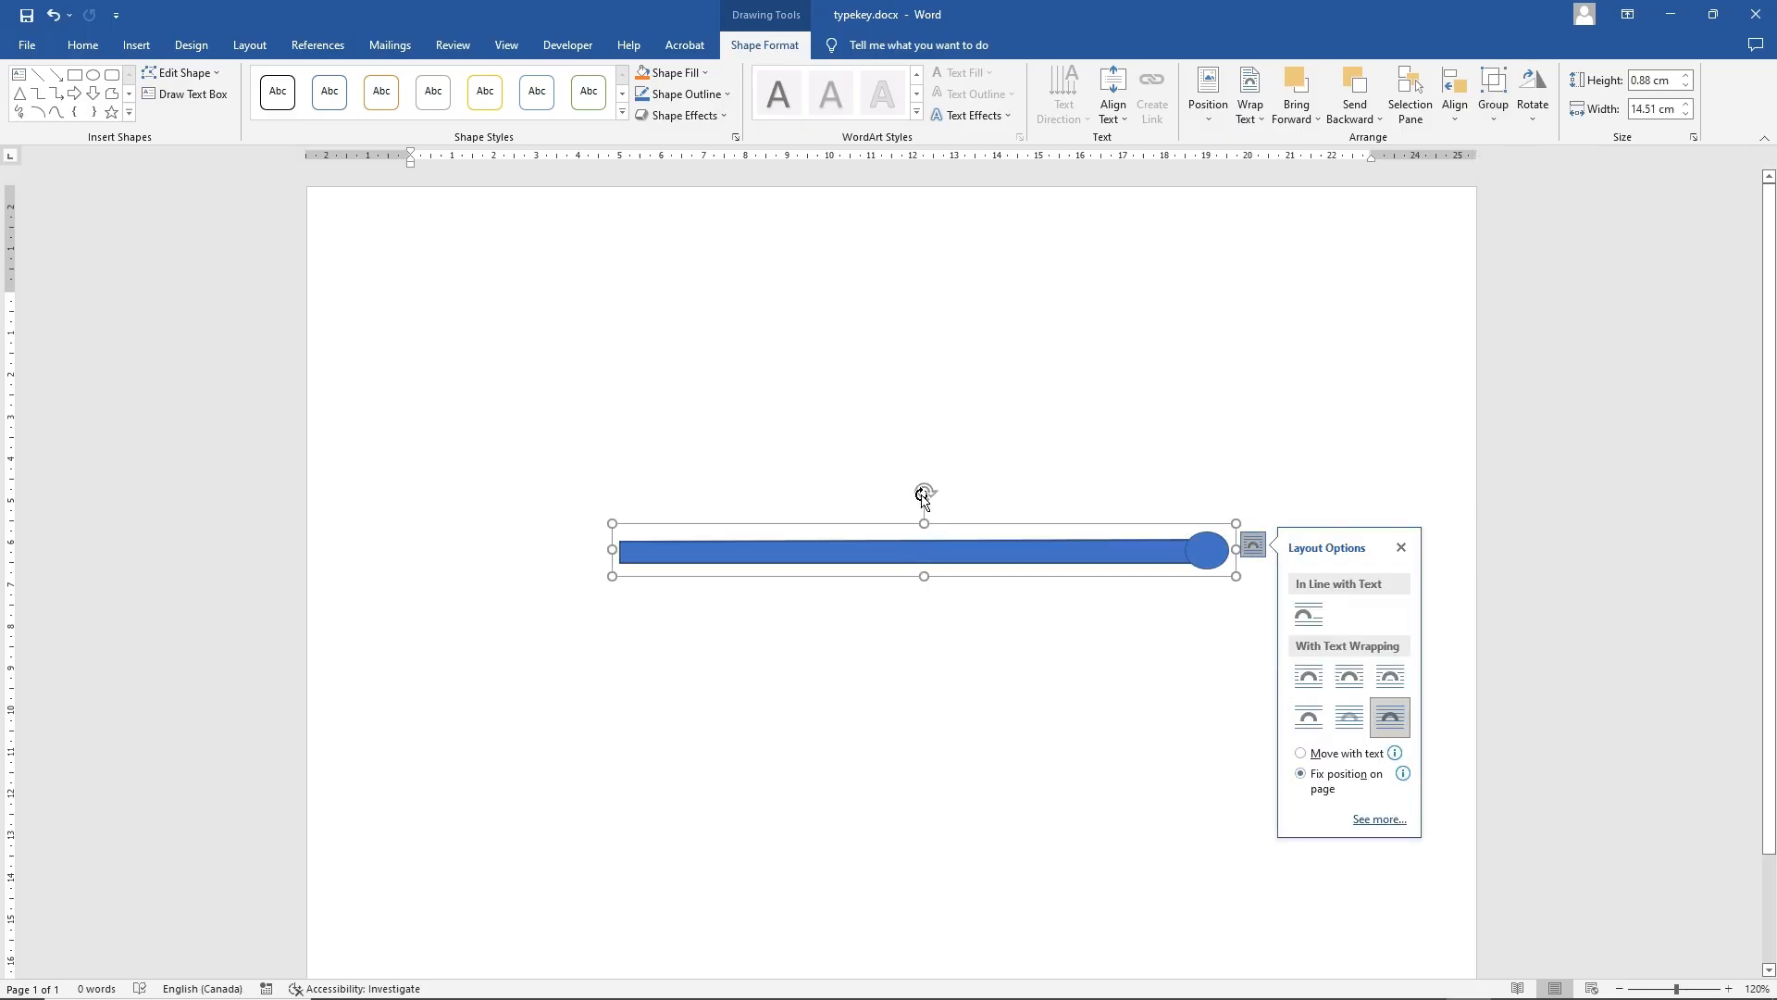
{"action": "left_click_drag", "start_coordinate": [924, 492], "coordinate": [836, 519]}
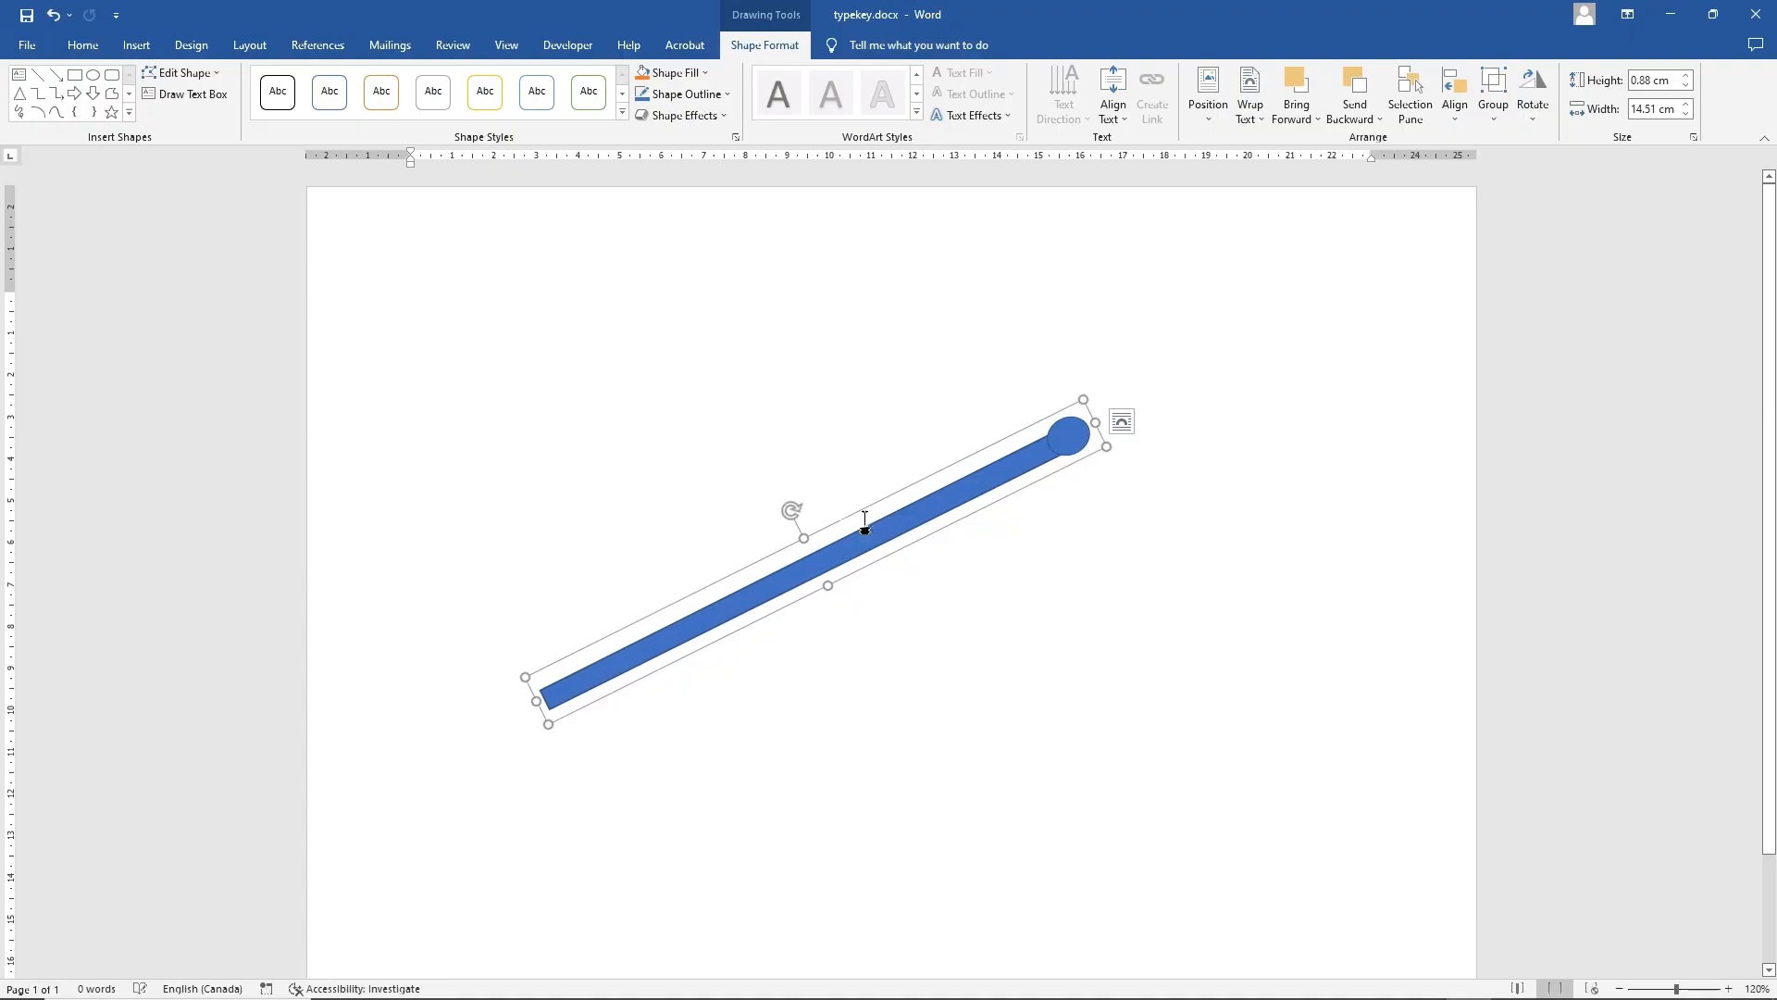
{"action": "left_click", "coordinate": [928, 514]}
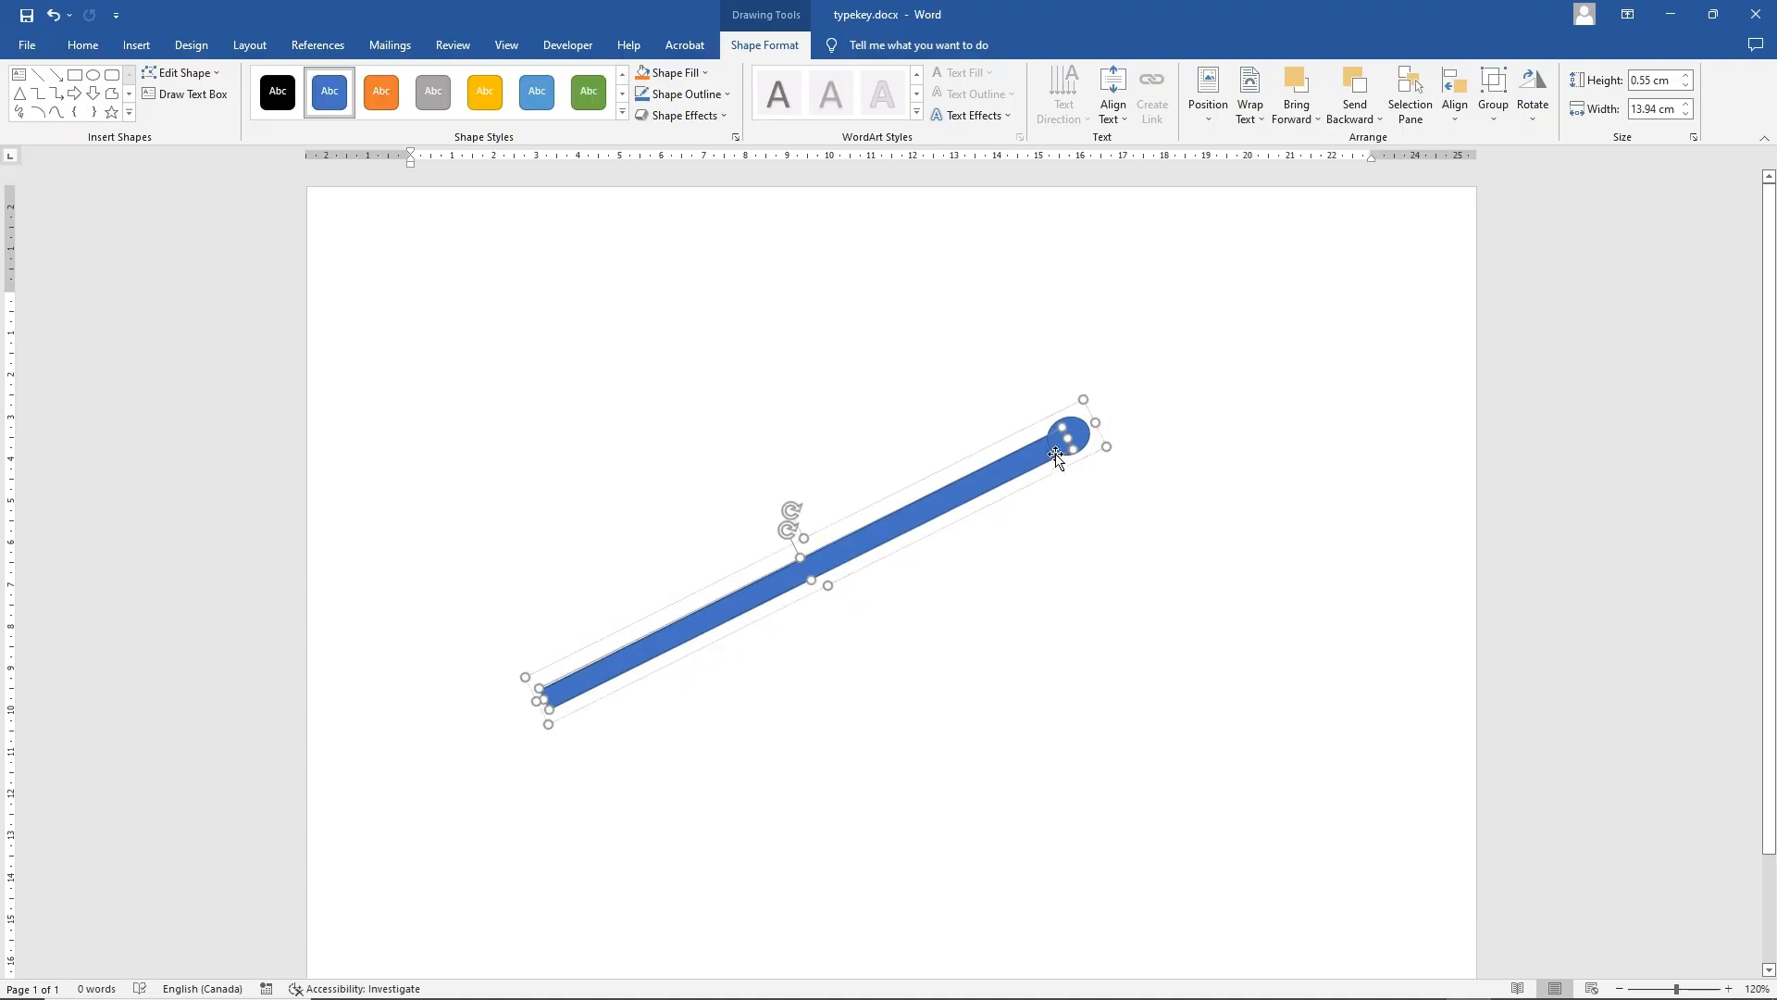
{"action": "left_click", "coordinate": [1110, 515]}
Step: Narrow the oval at the bar's upper end within the group so that it looks round
{"action": "left_click", "coordinate": [1081, 435]}
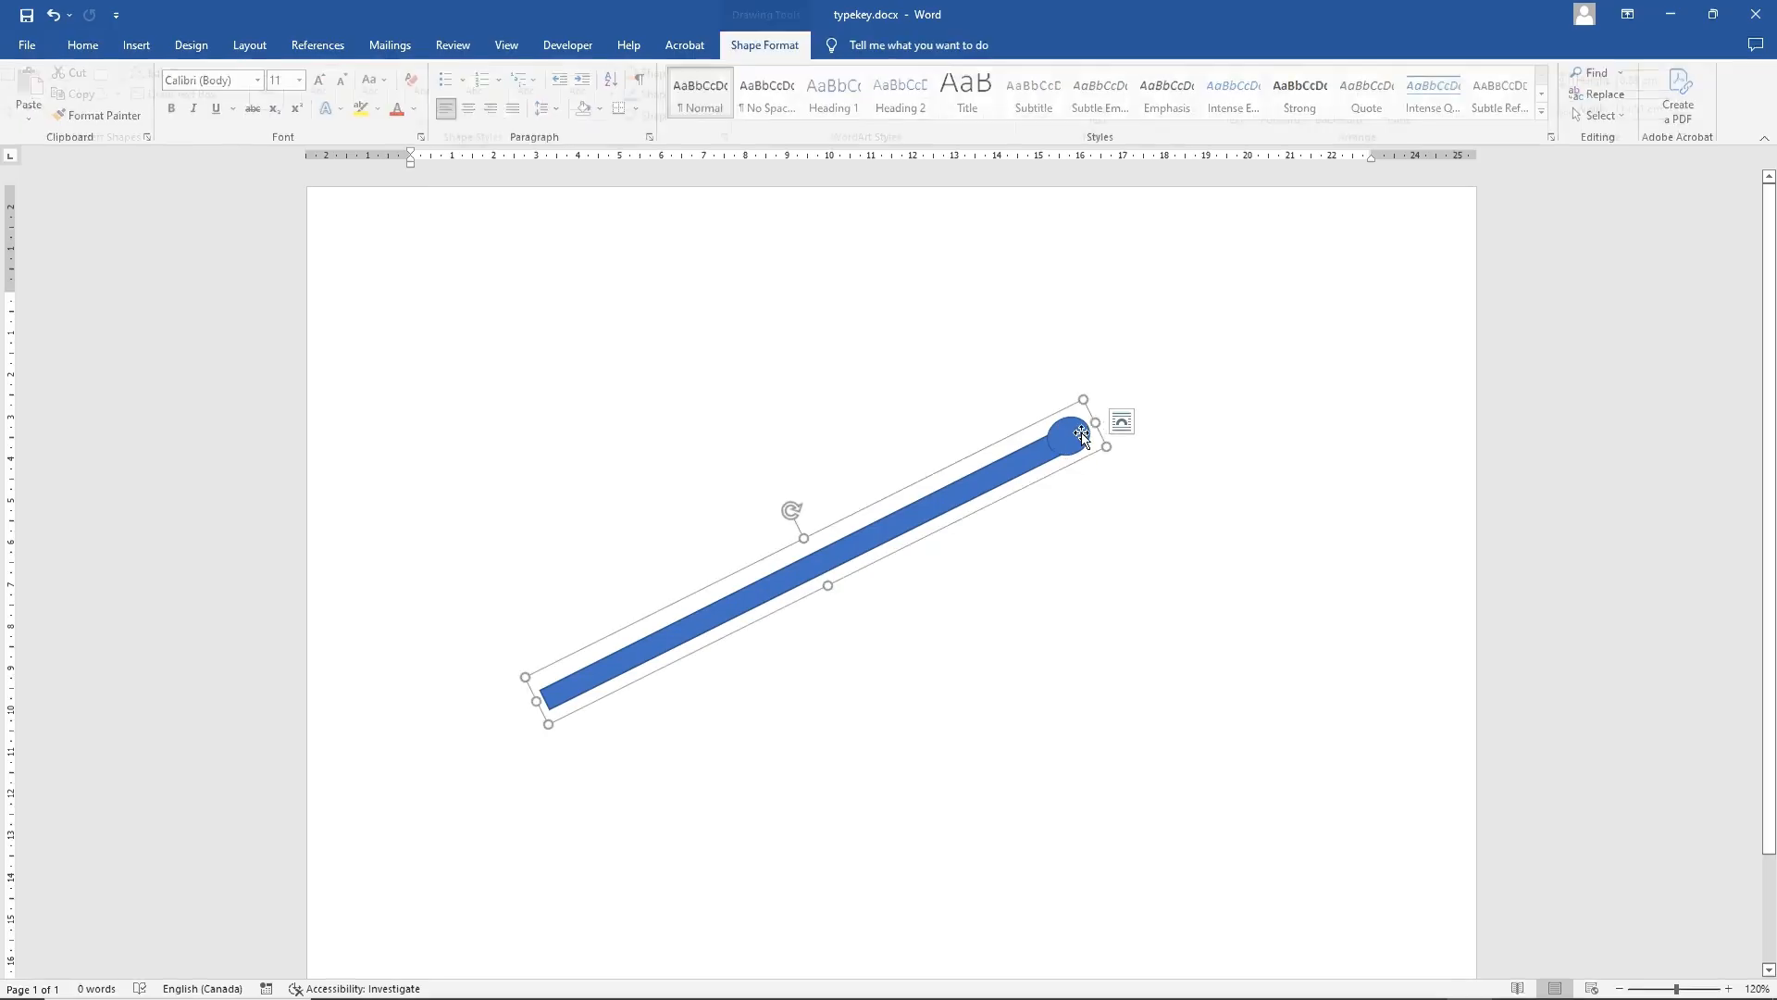
{"action": "left_click_drag", "start_coordinate": [1096, 423], "coordinate": [1085, 431]}
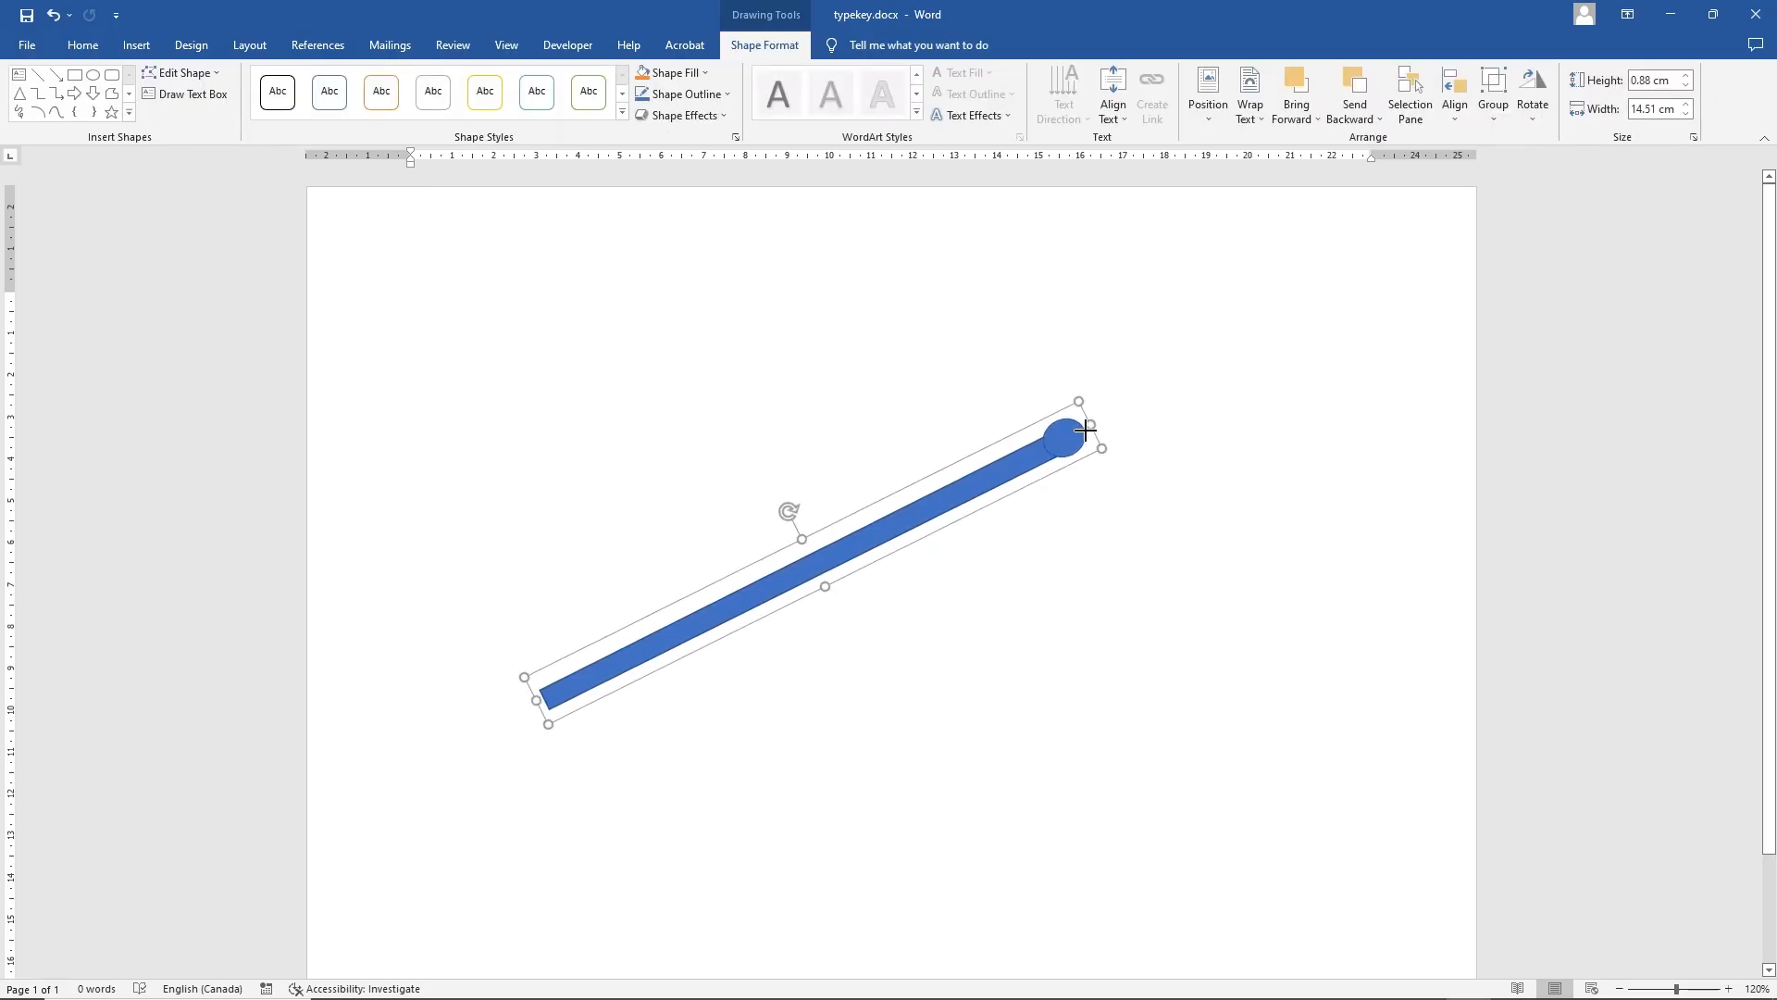
{"action": "left_click", "coordinate": [1083, 432]}
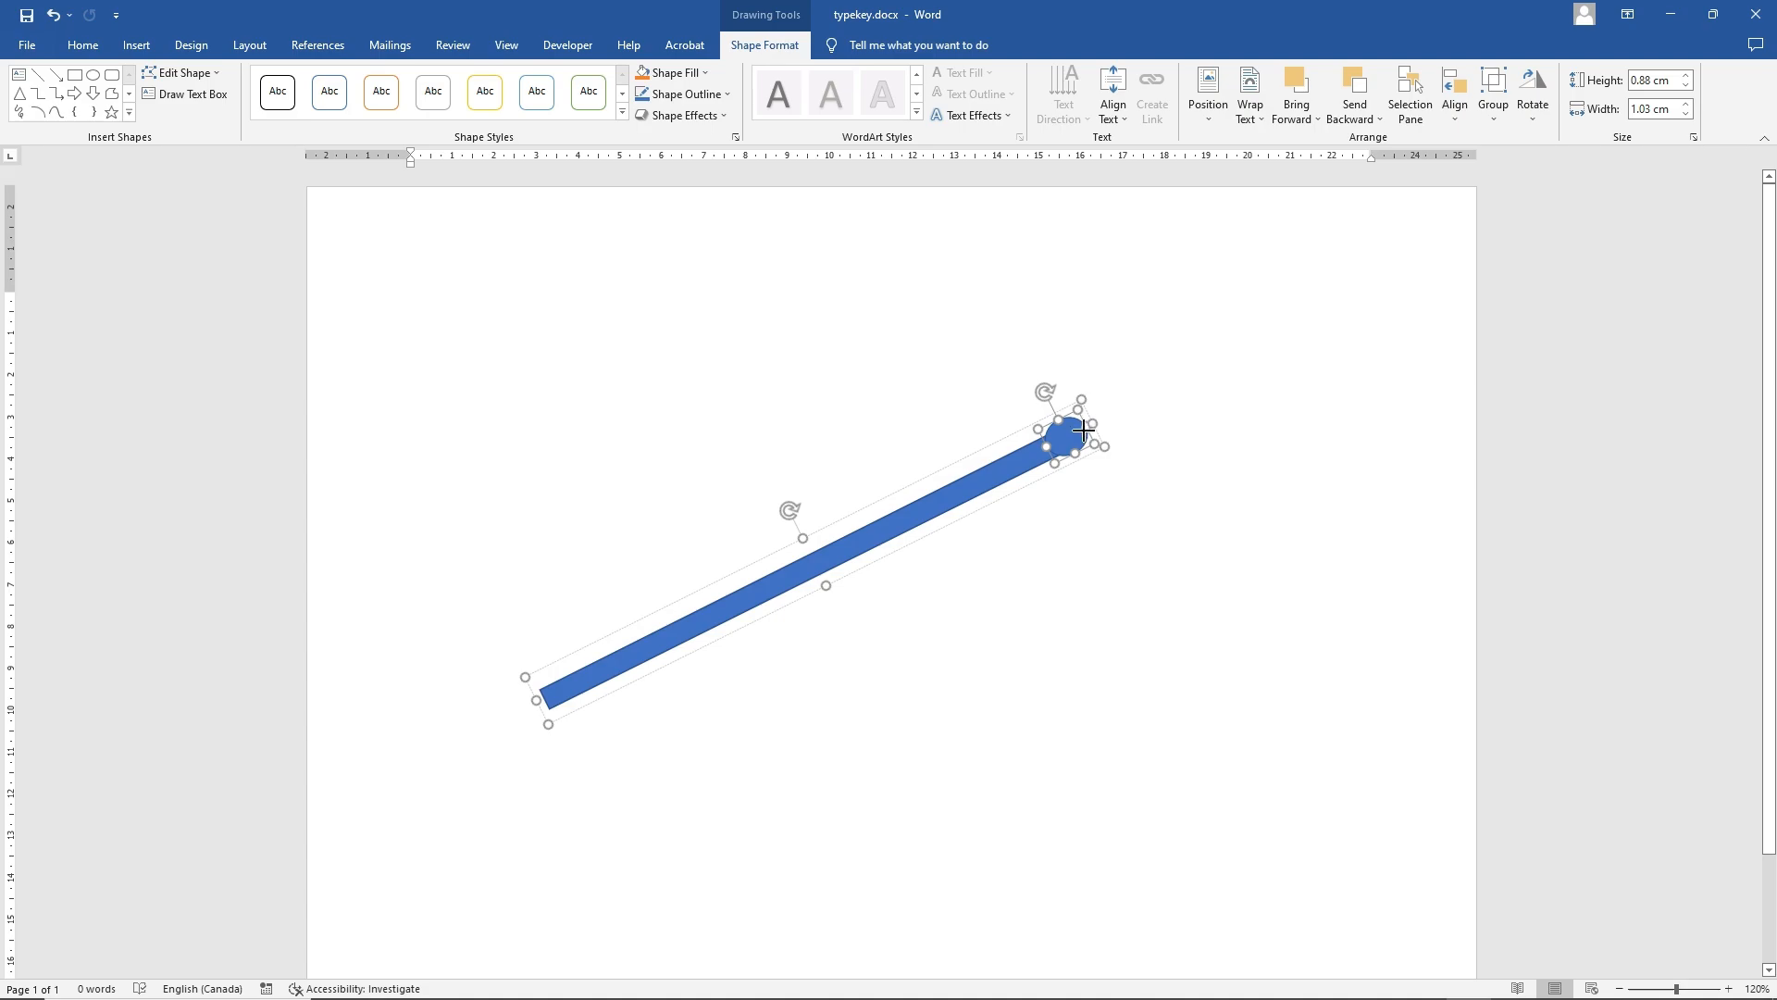
{"action": "left_click", "coordinate": [1085, 487]}
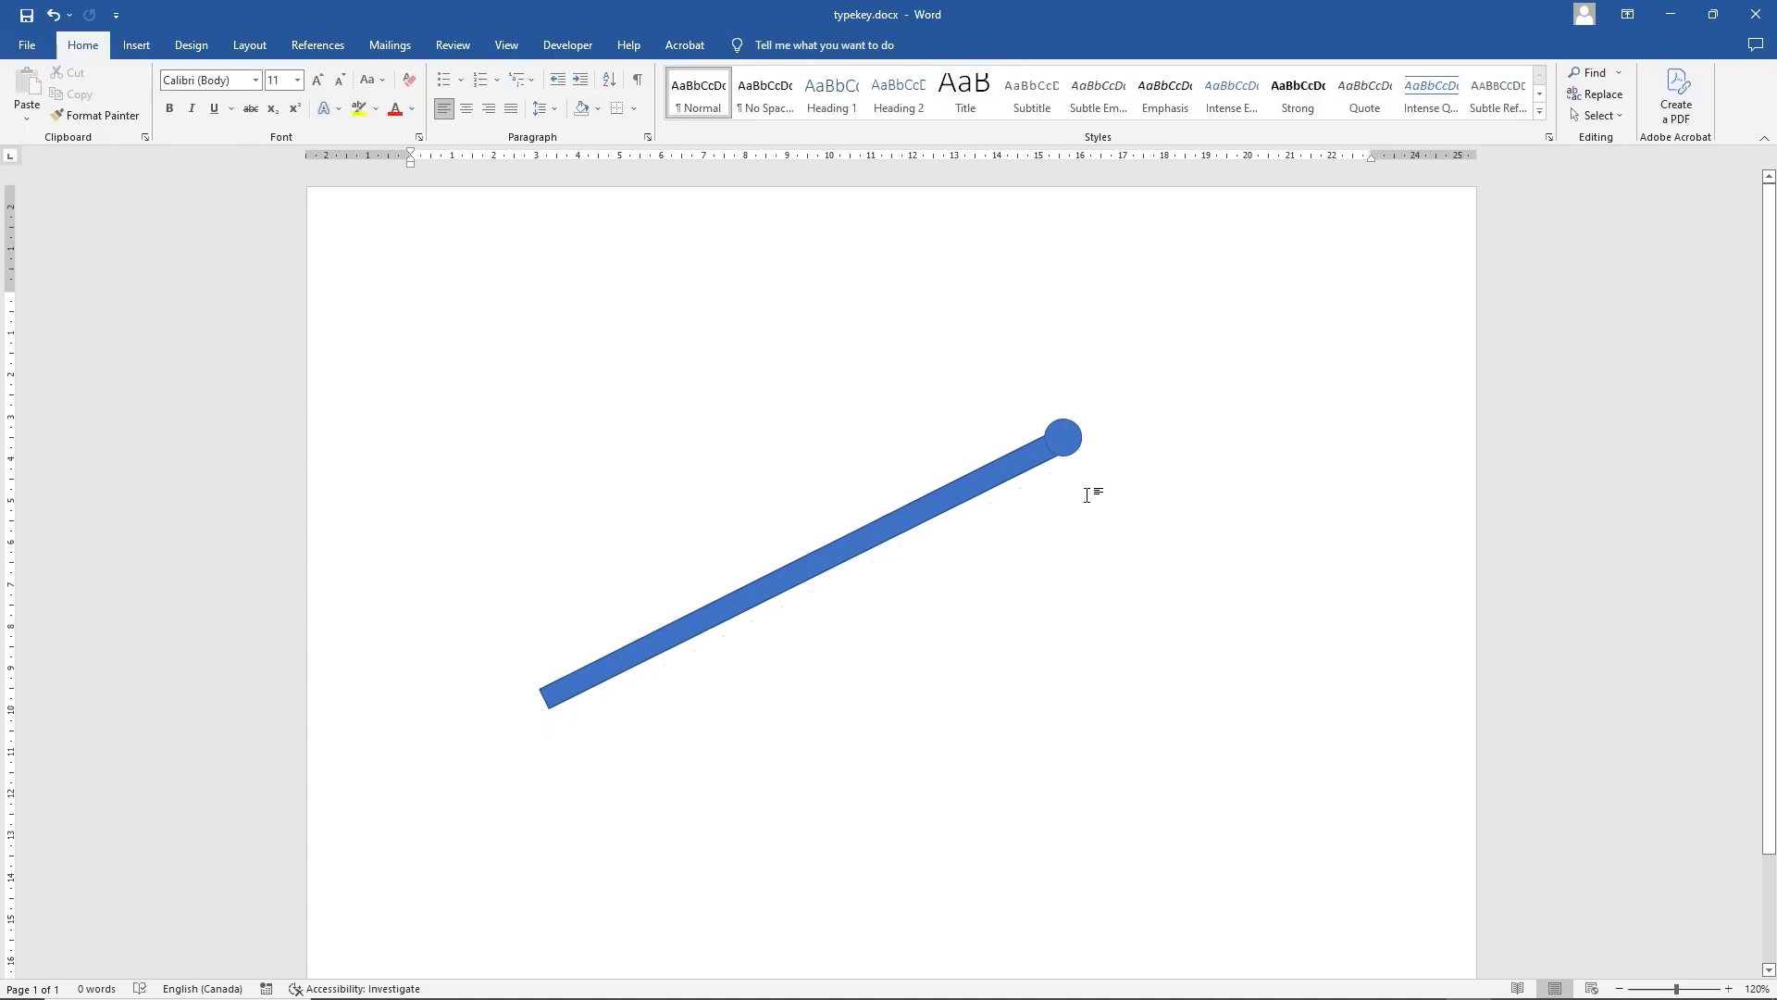
Step: Apply the first Bevel preset to the whole grouped shape
{"action": "left_click", "coordinate": [1019, 463]}
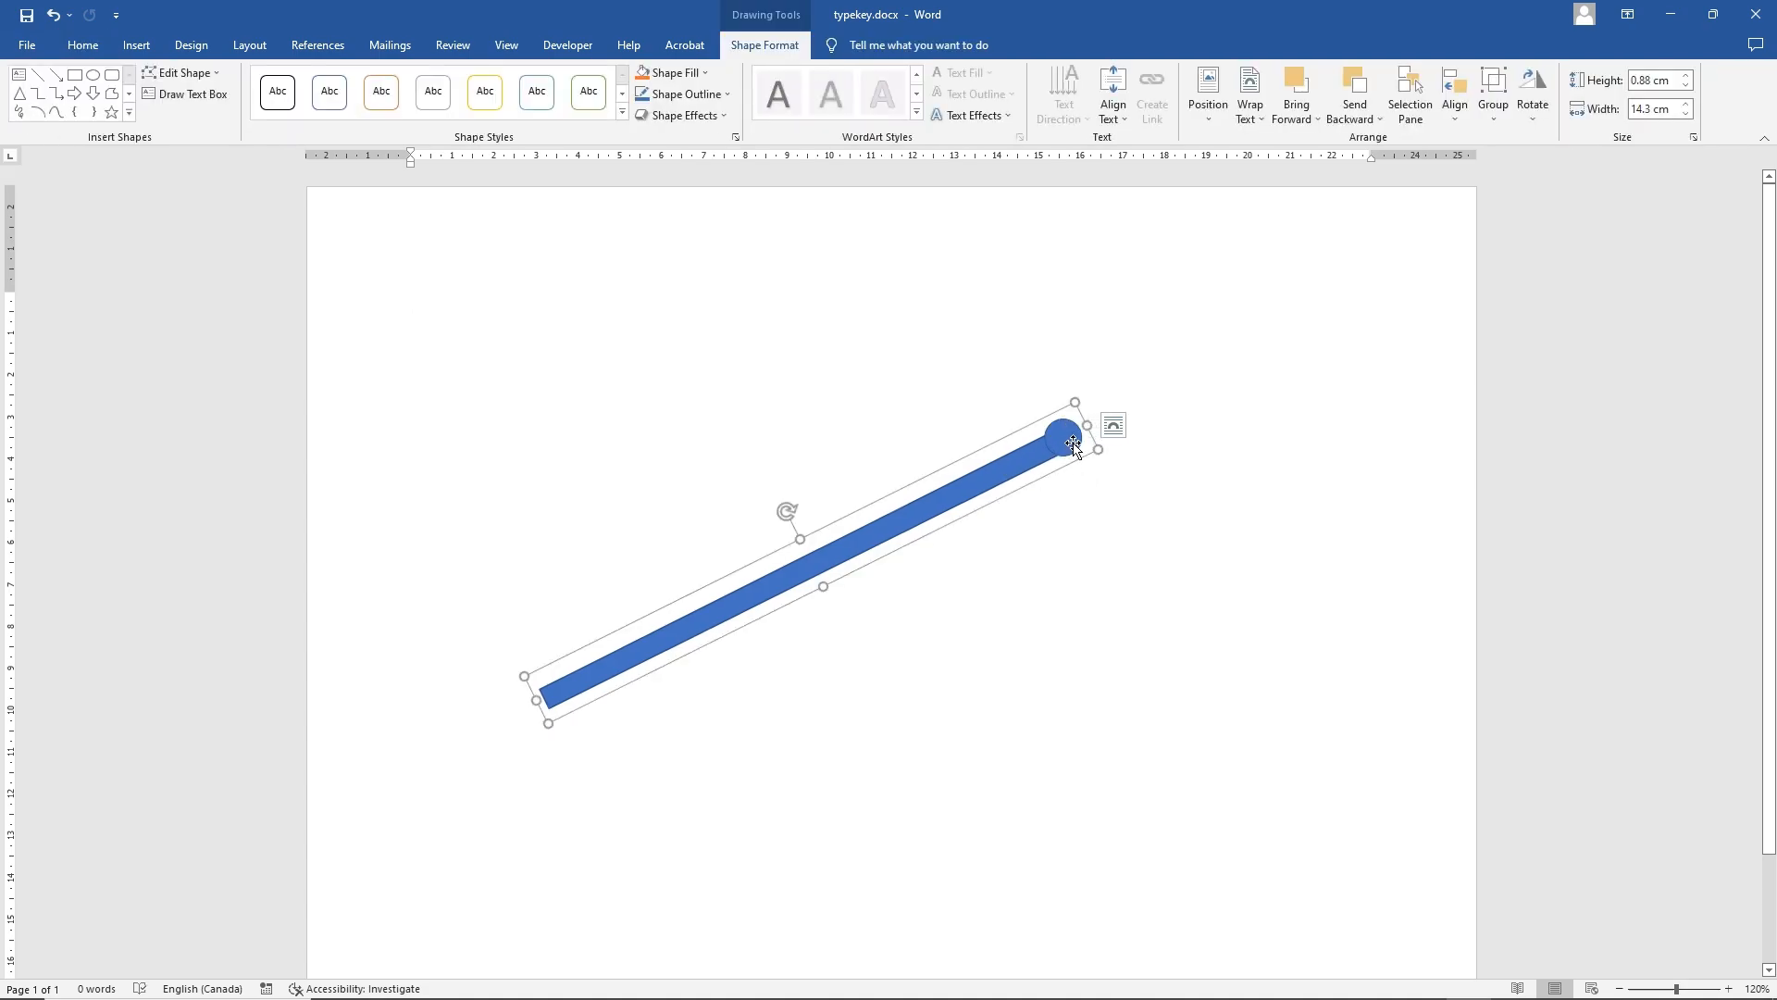
{"action": "left_click", "coordinate": [693, 119]}
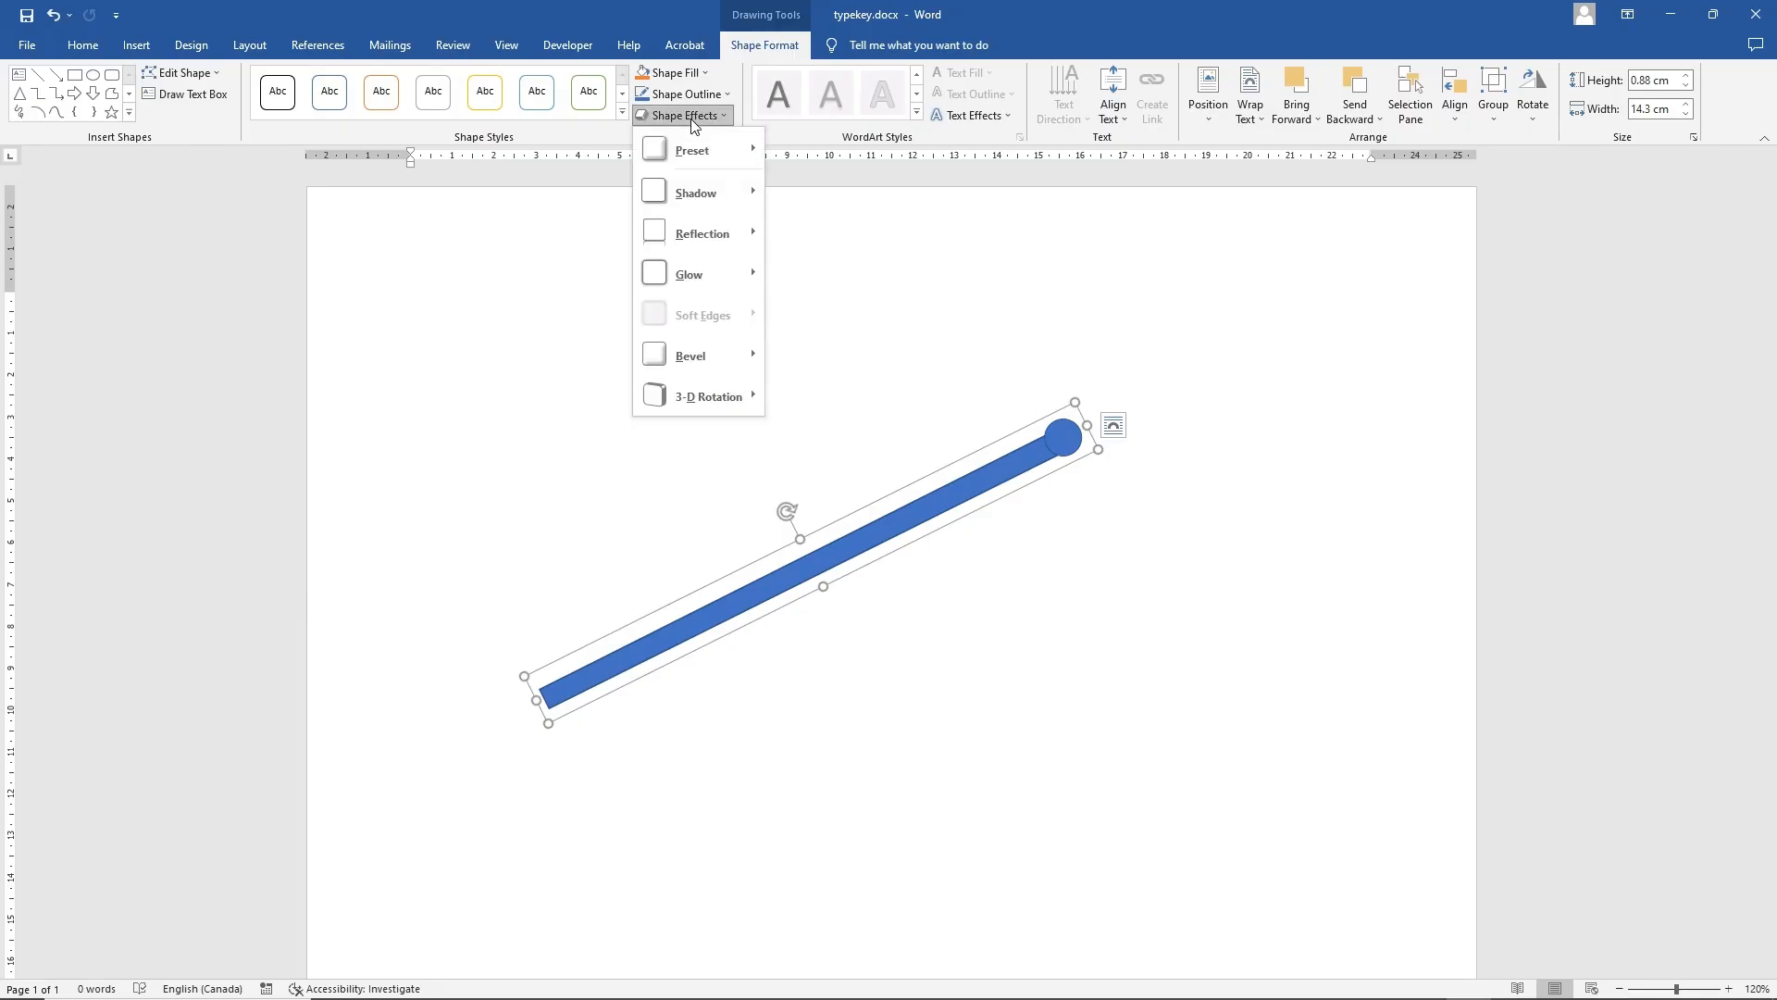
{"action": "mouse_move", "coordinate": [718, 355]}
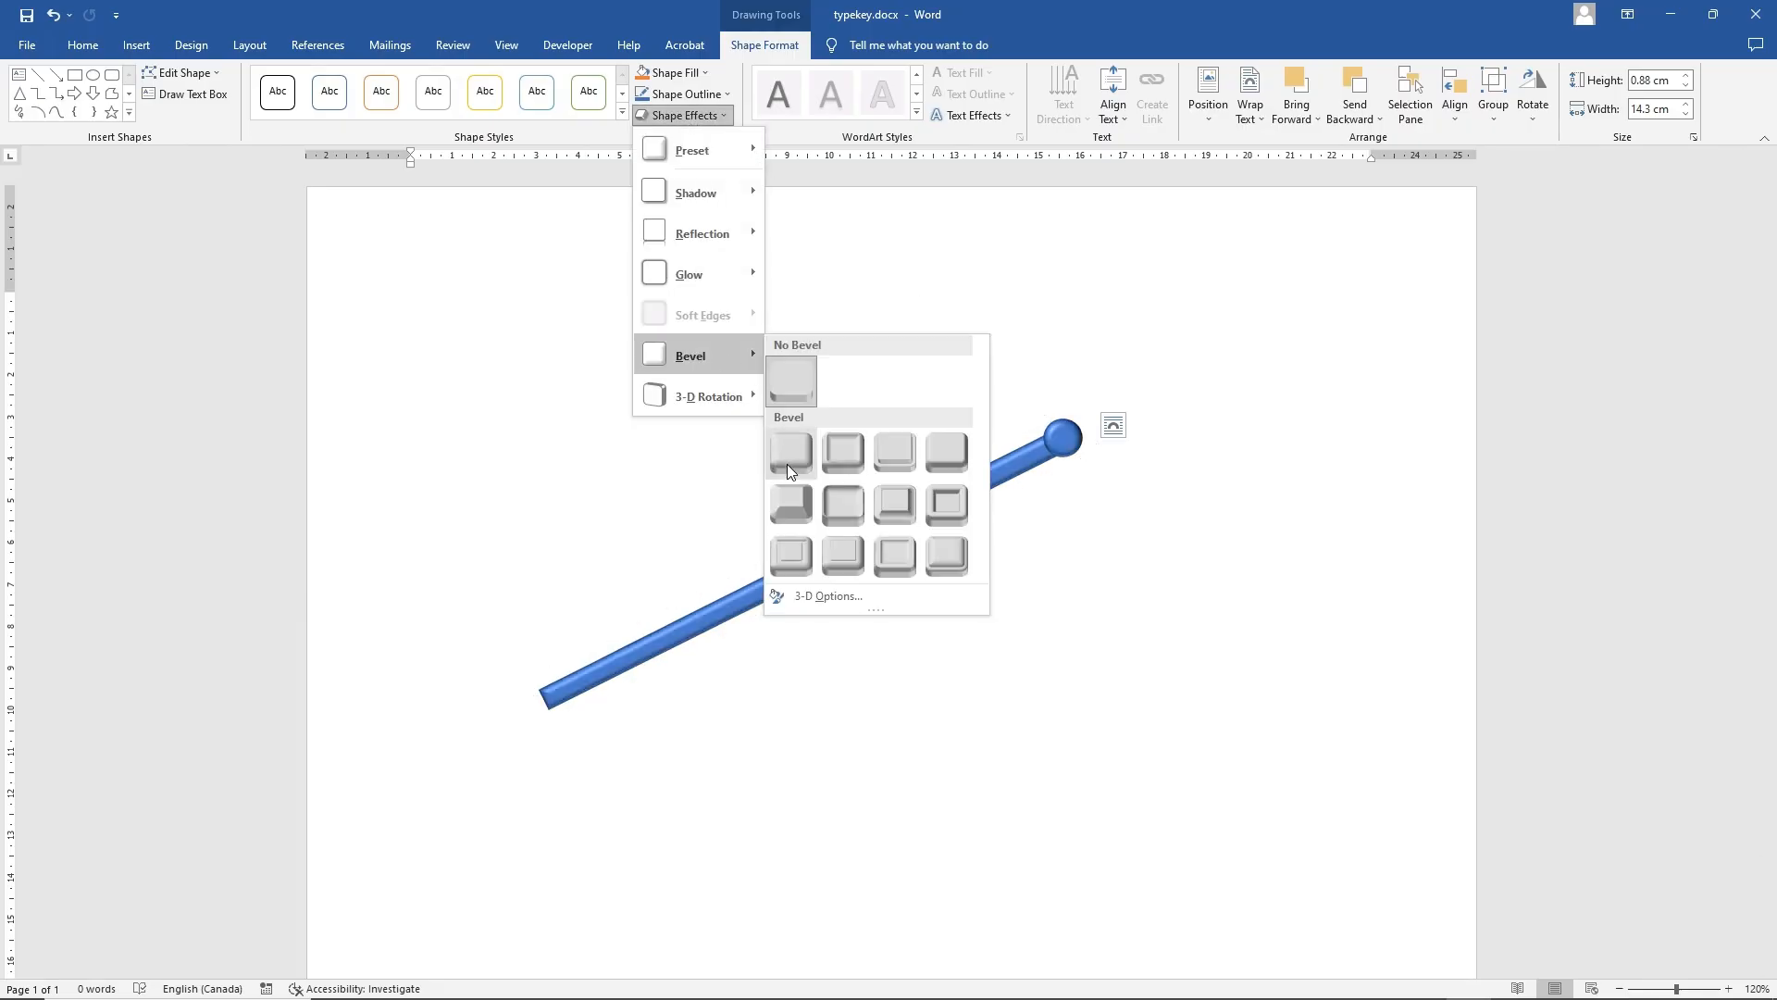
{"action": "left_click", "coordinate": [789, 453]}
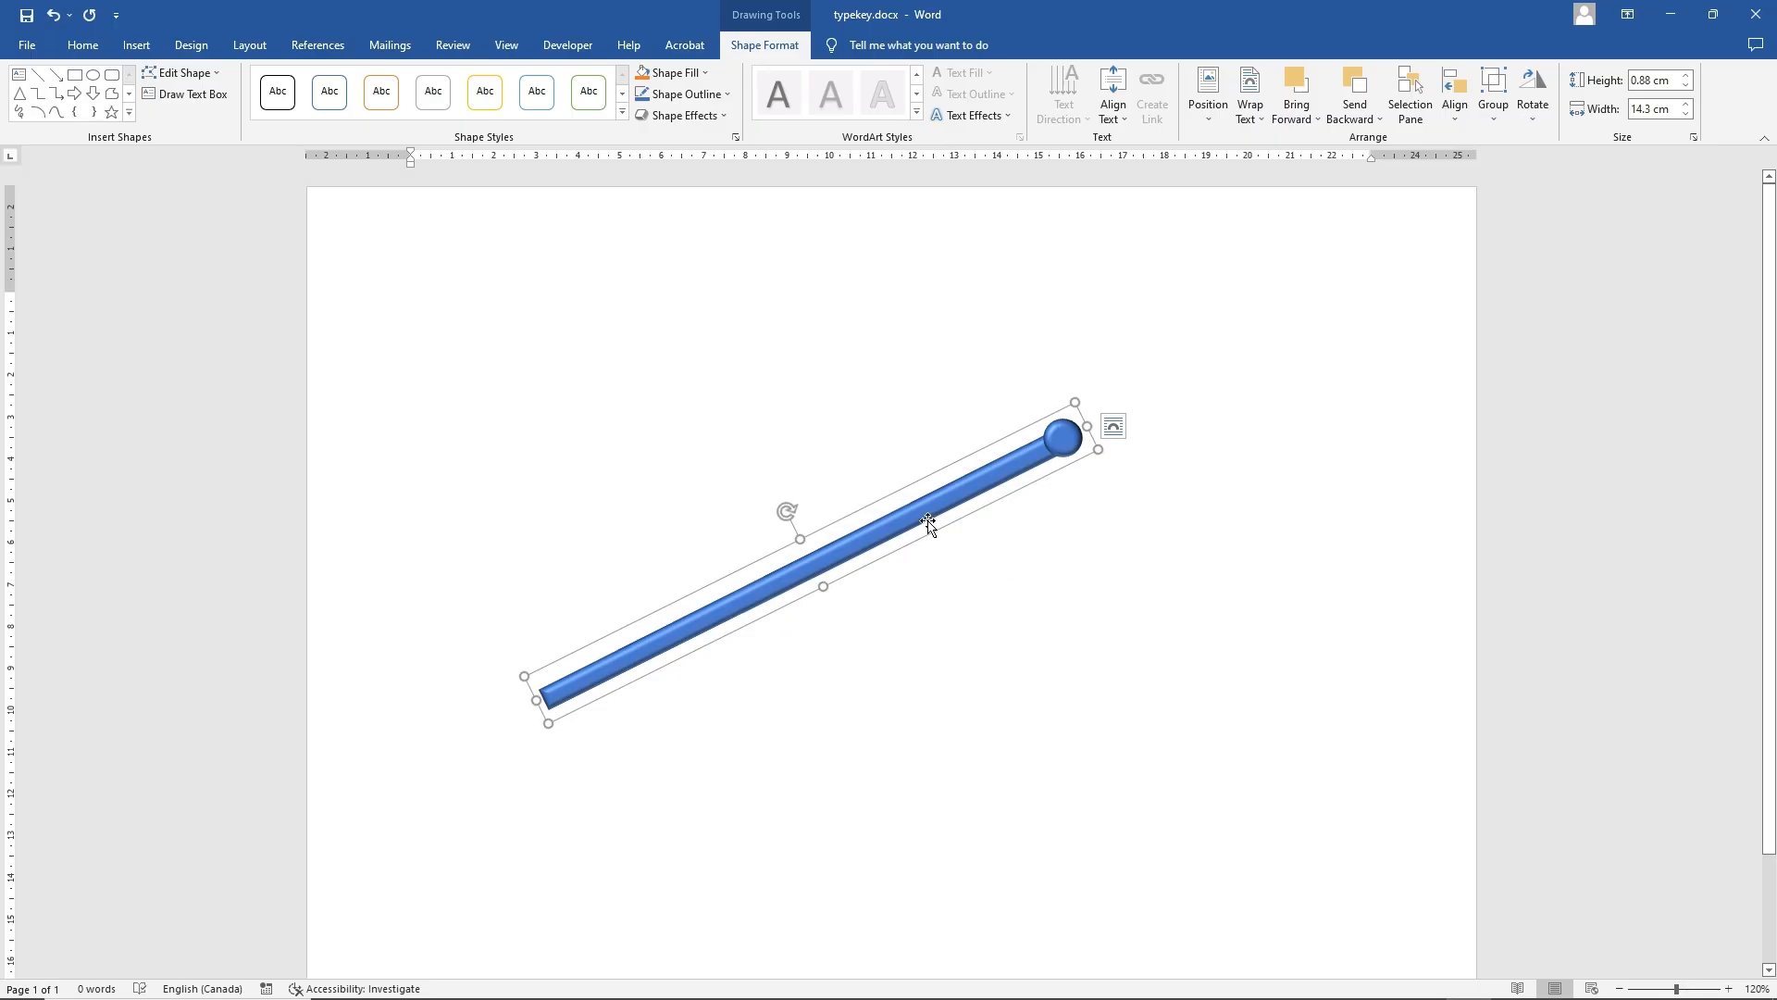
Step: Remove the outline from the bar inside the group with No Outline
{"action": "left_click_drag", "start_coordinate": [929, 521], "coordinate": [978, 472]}
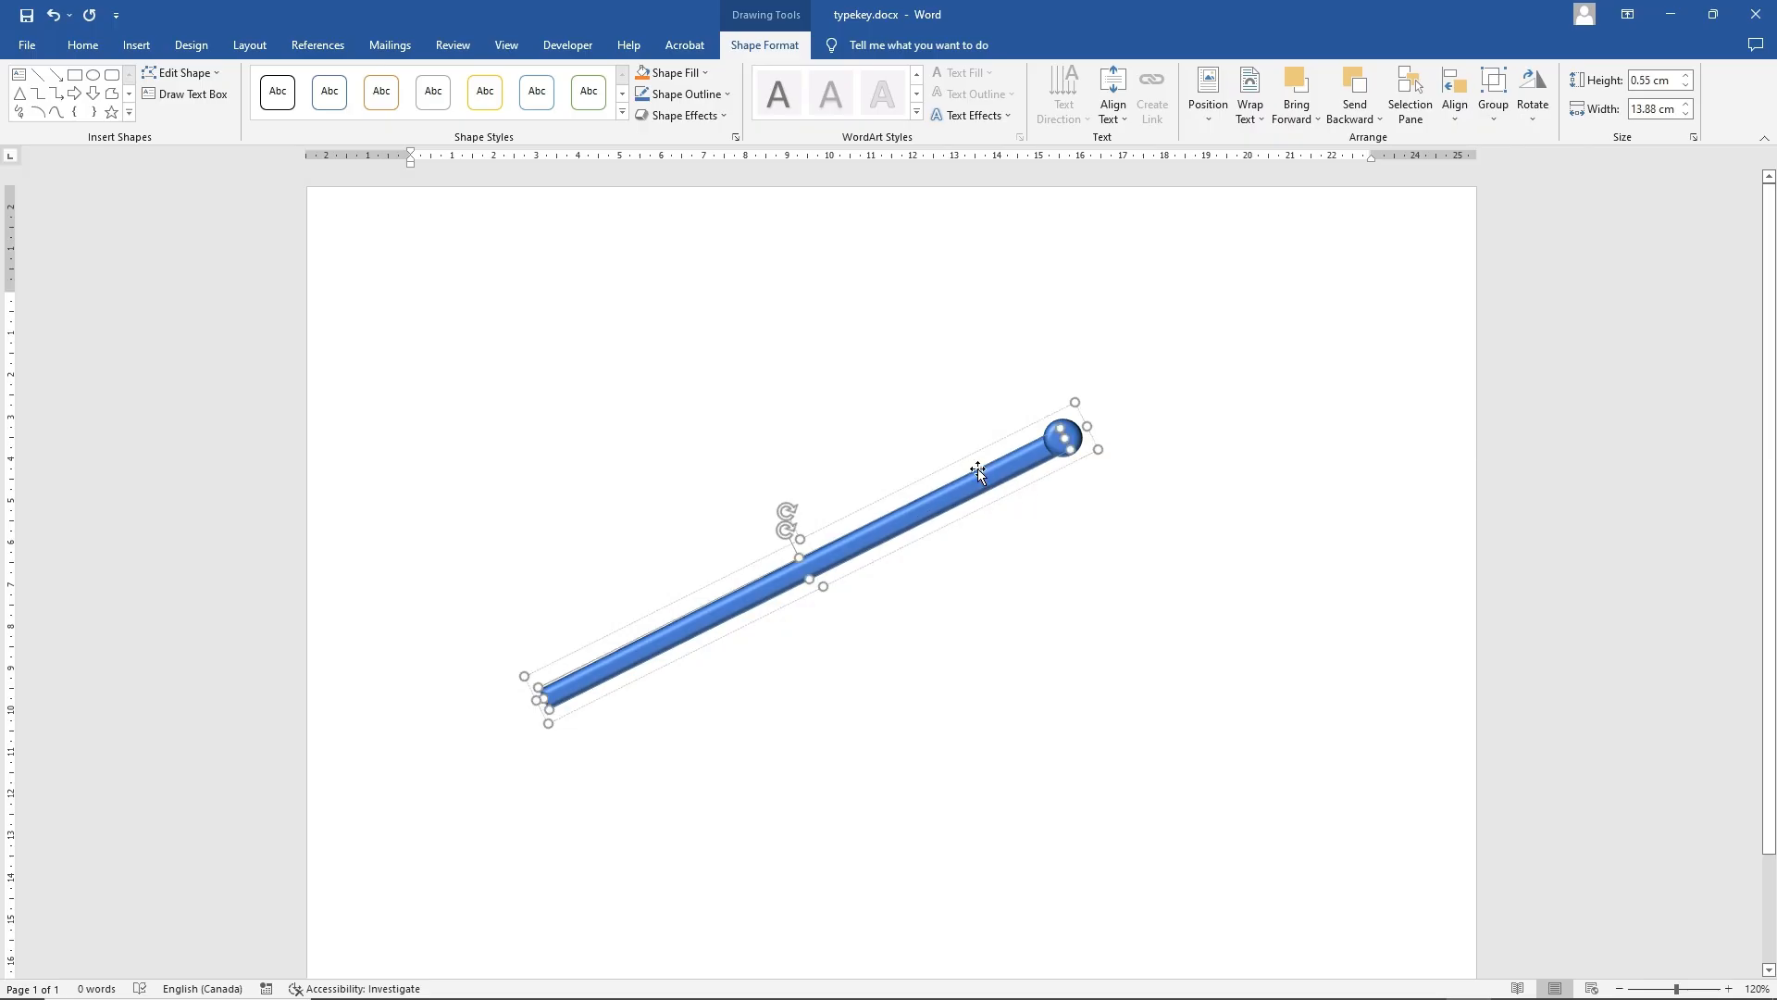
{"action": "left_click", "coordinate": [681, 93]}
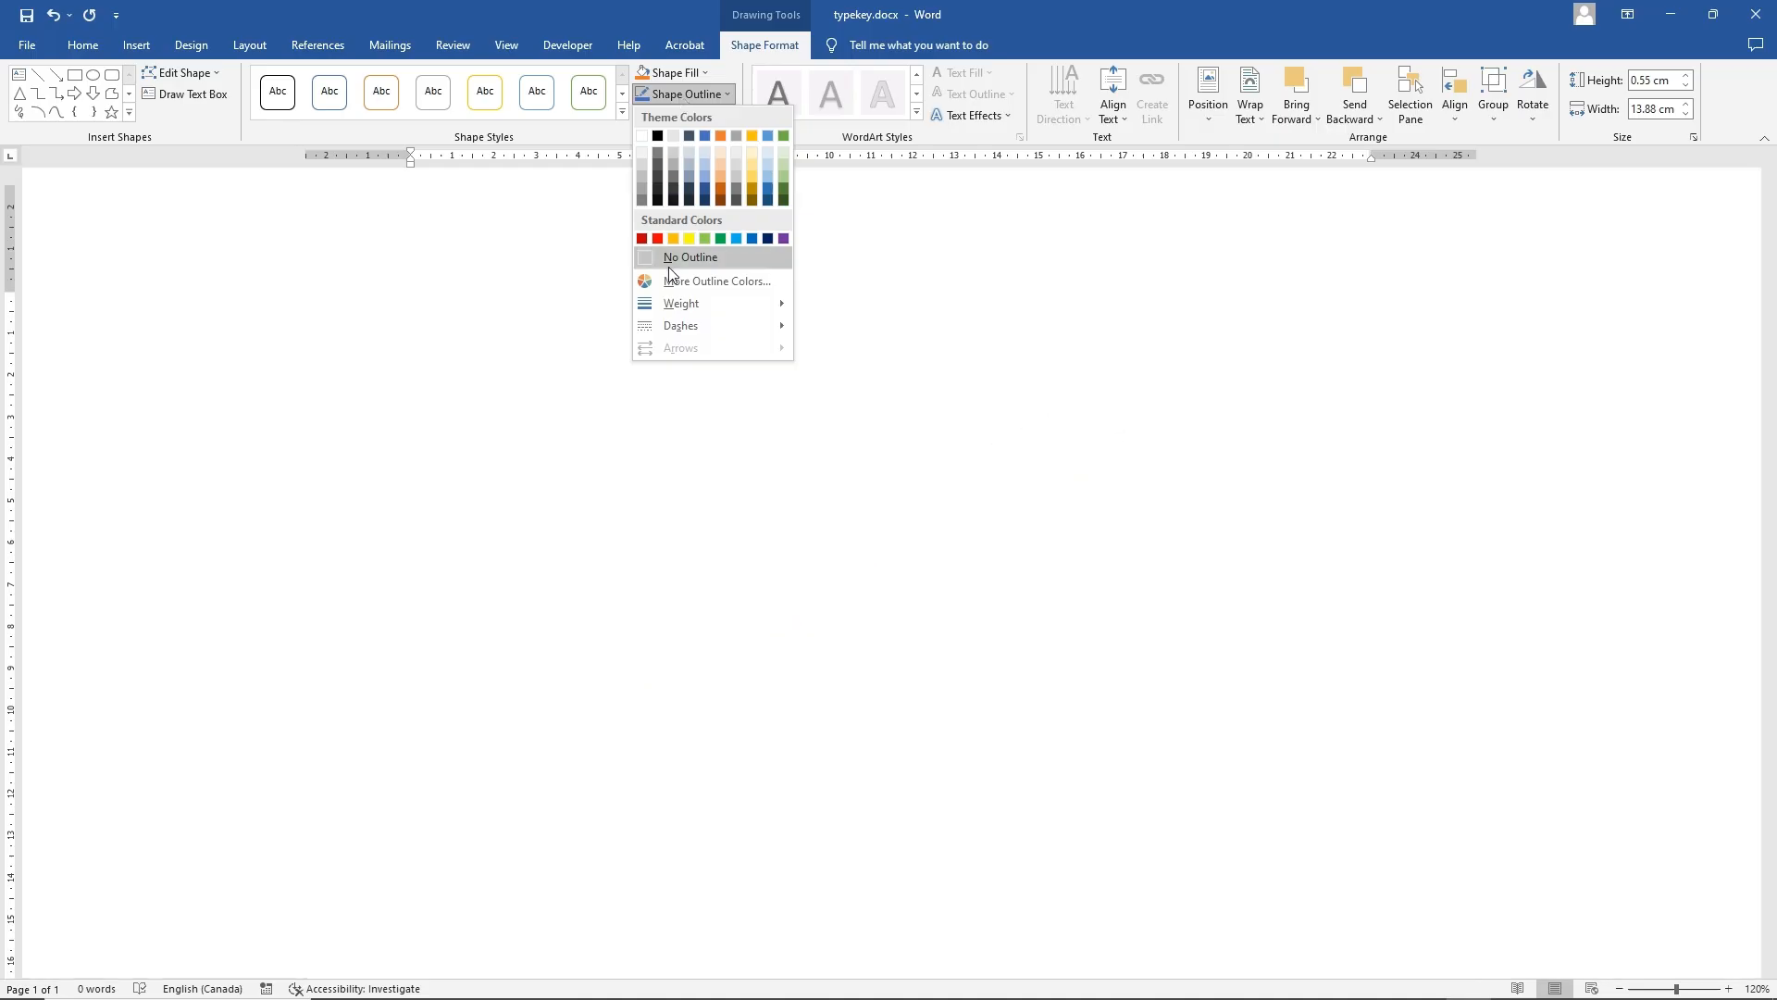
{"action": "left_click", "coordinate": [675, 256]}
{"action": "left_click", "coordinate": [781, 364]}
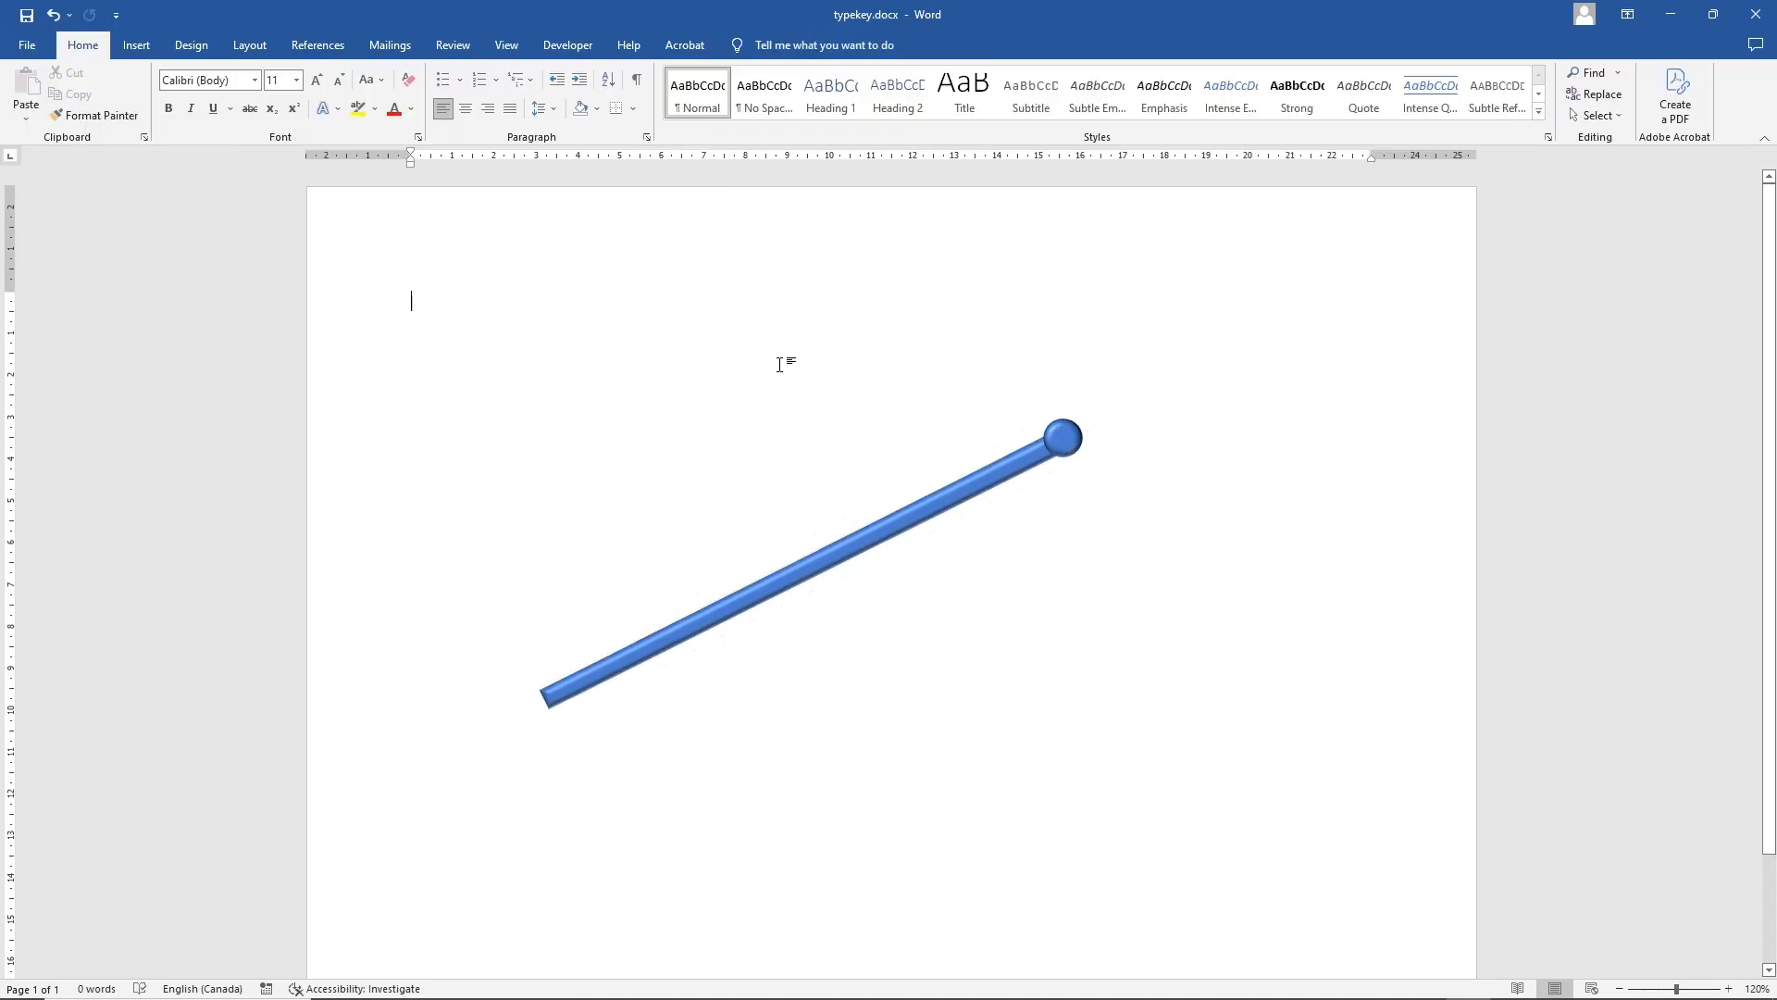
Step: Add an offset shadow falling to the lower right of the grouped shape
{"action": "left_click", "coordinate": [928, 508]}
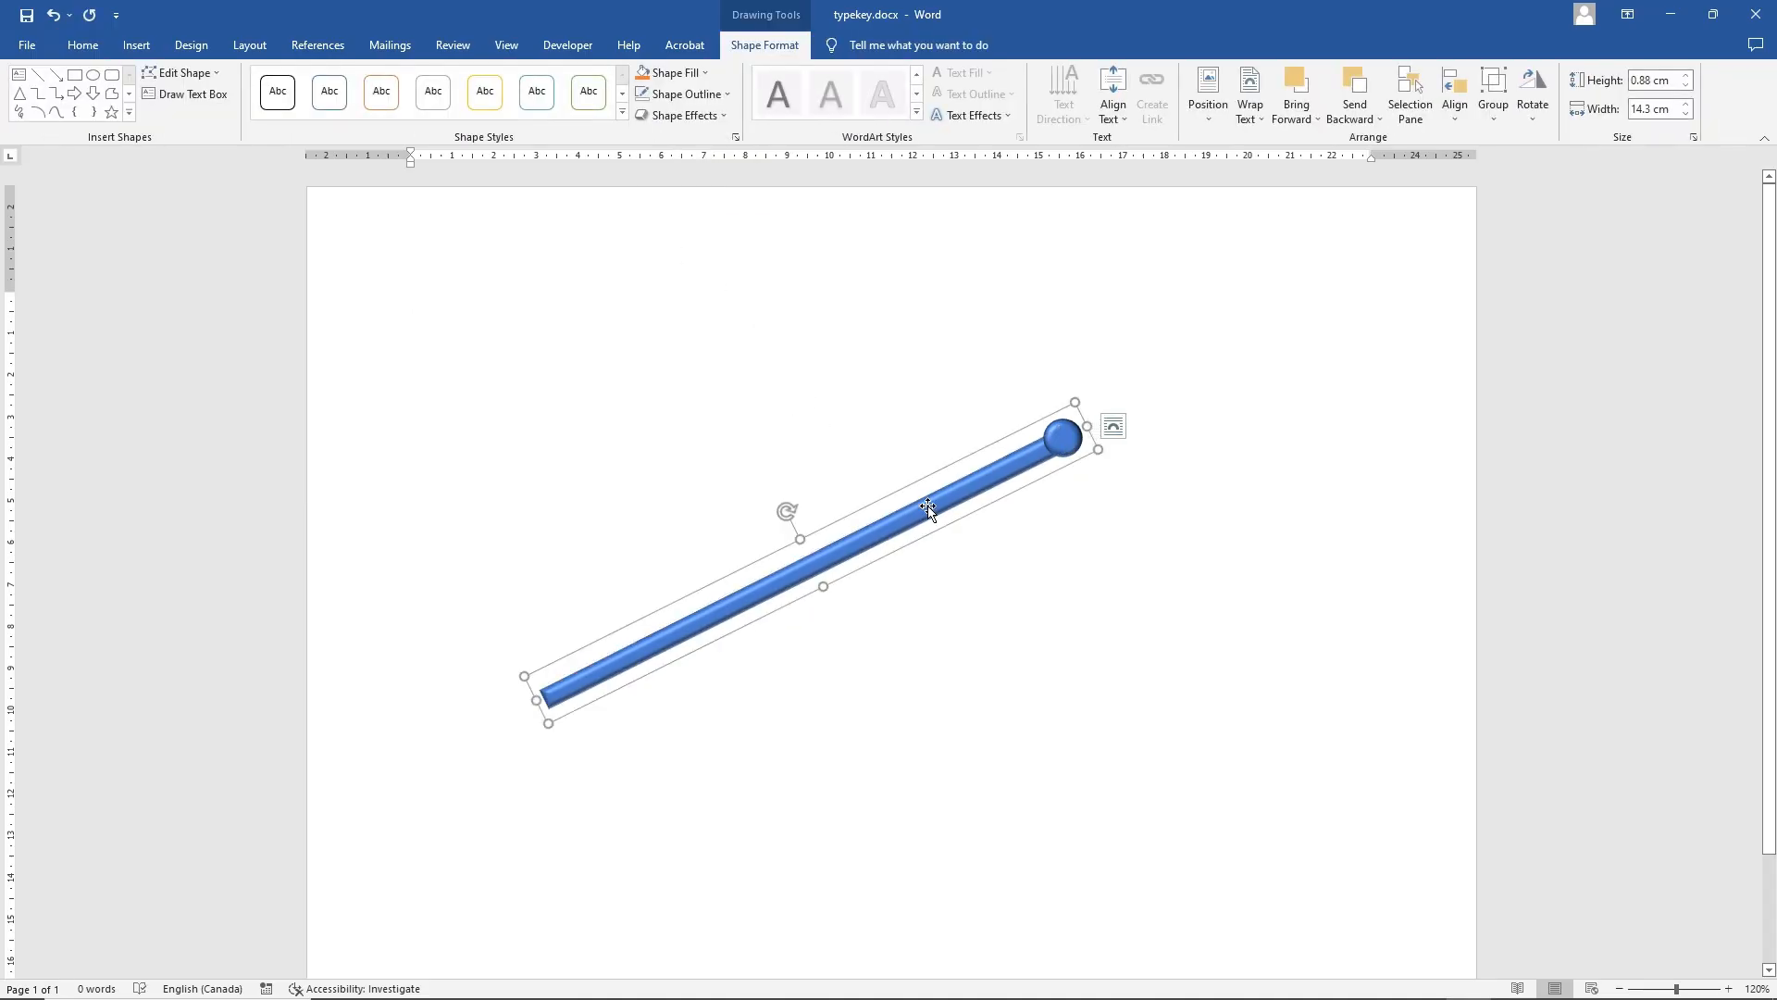
{"action": "left_click", "coordinate": [690, 116]}
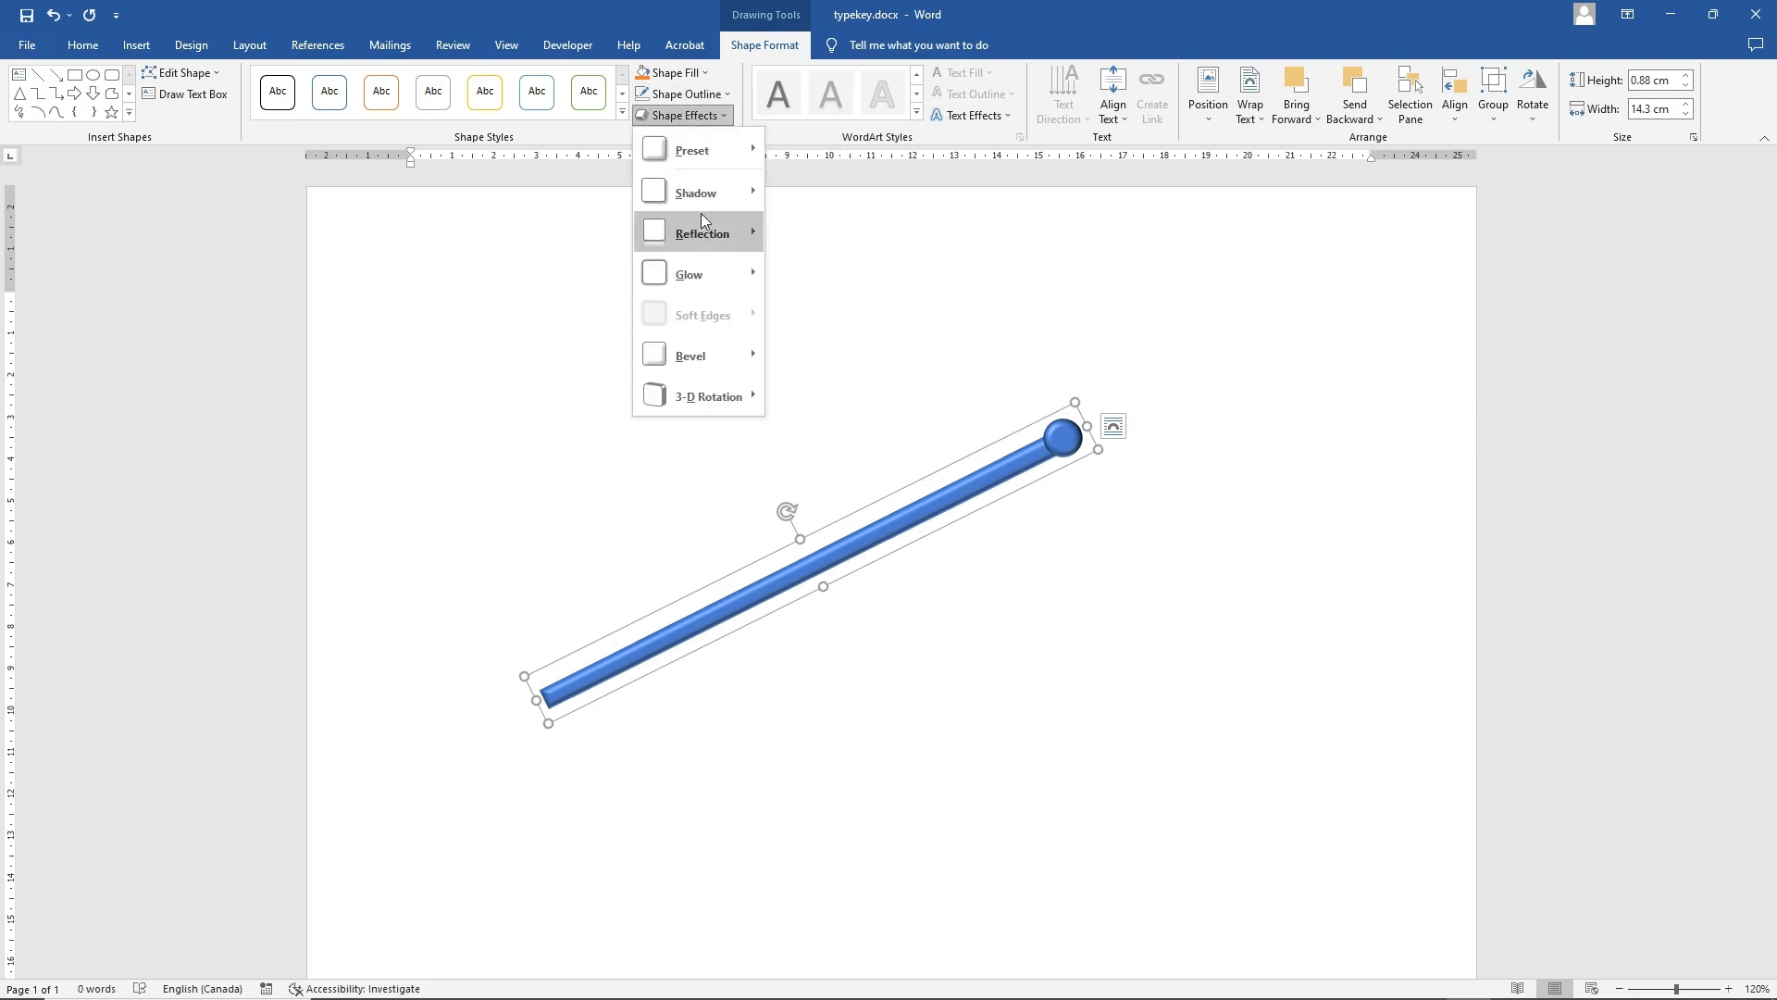
{"action": "mouse_move", "coordinate": [703, 192]}
{"action": "left_click", "coordinate": [788, 289]}
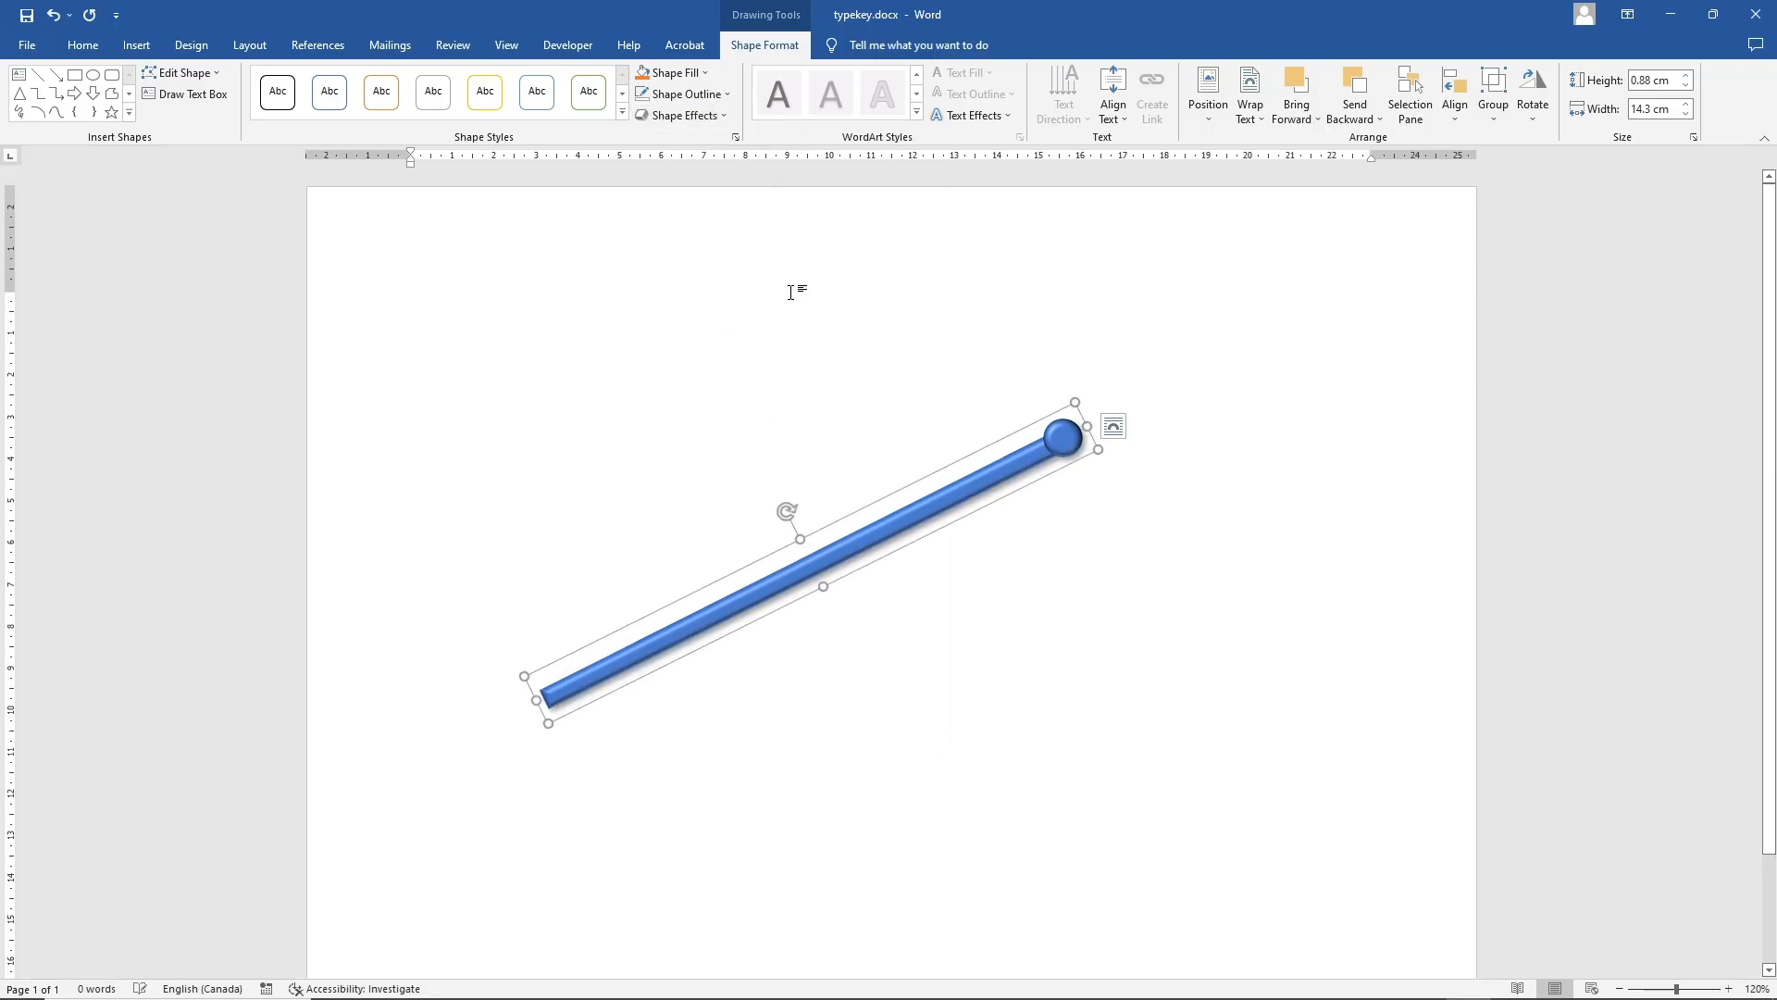
{"action": "left_click", "coordinate": [683, 95]}
{"action": "left_click", "coordinate": [682, 97]}
{"action": "left_click", "coordinate": [685, 111]}
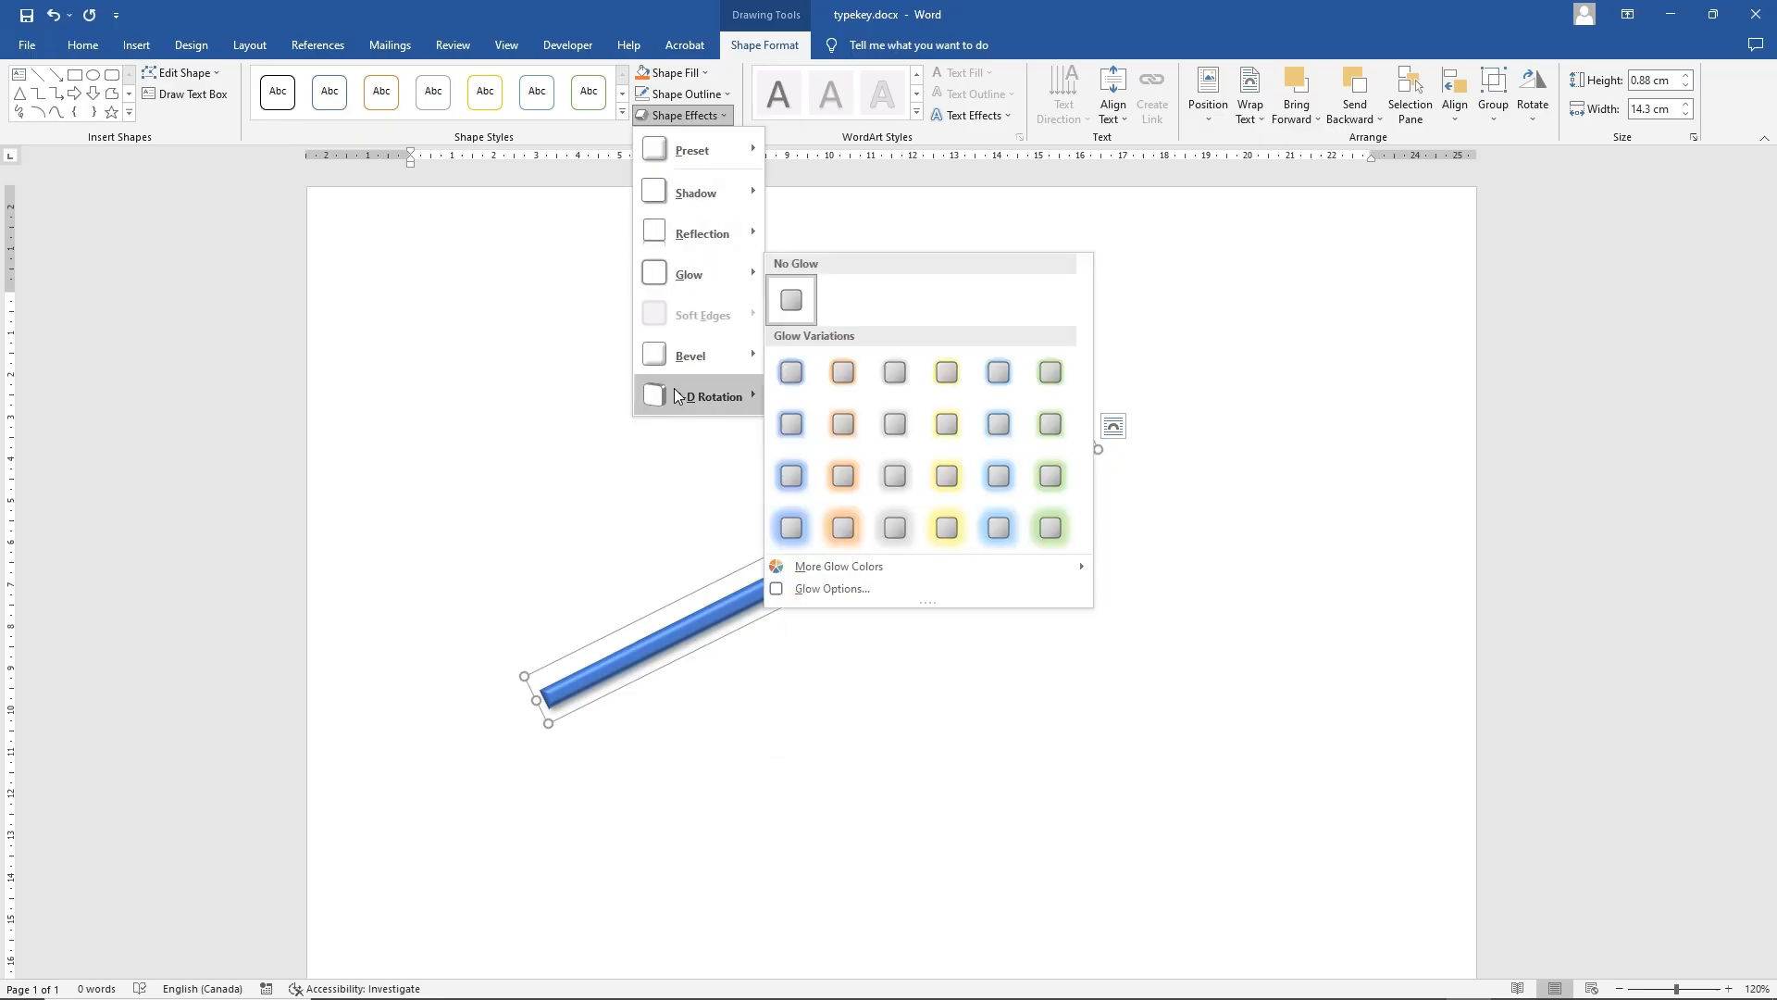
{"action": "left_click", "coordinate": [544, 473]}
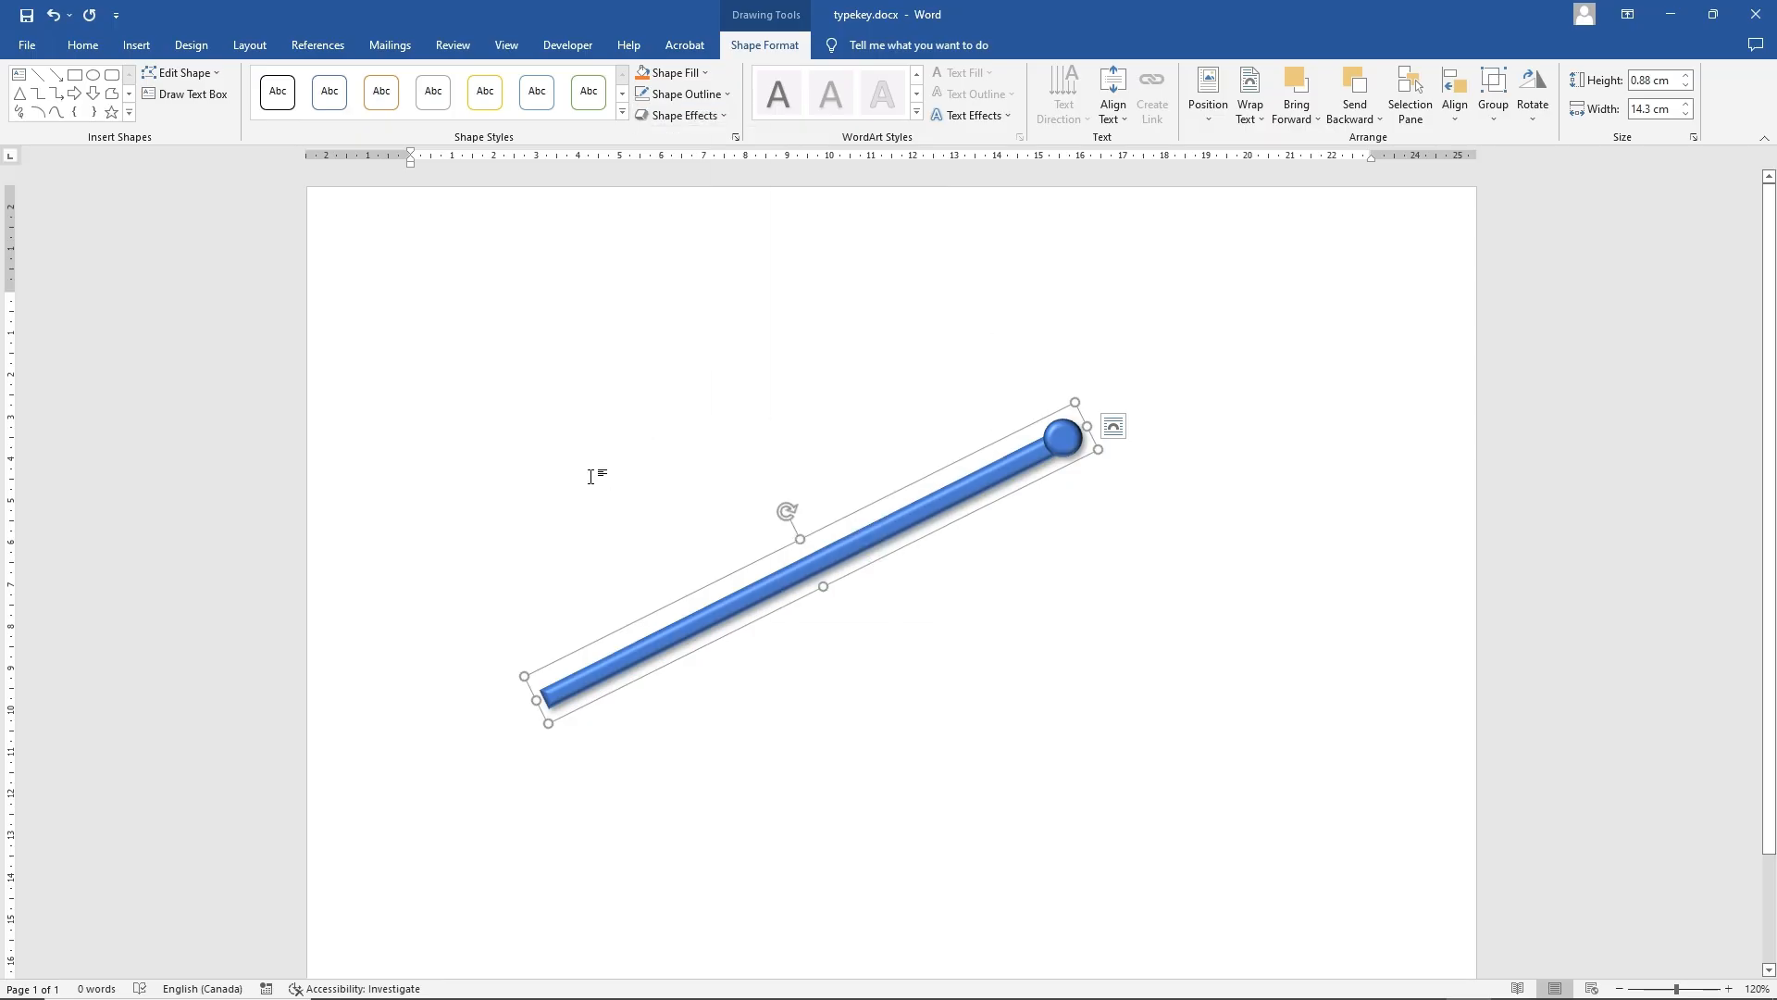
Step: Set the 3-D Format material of the grouped stick to the standard Plastic option
{"action": "left_click", "coordinate": [735, 138]}
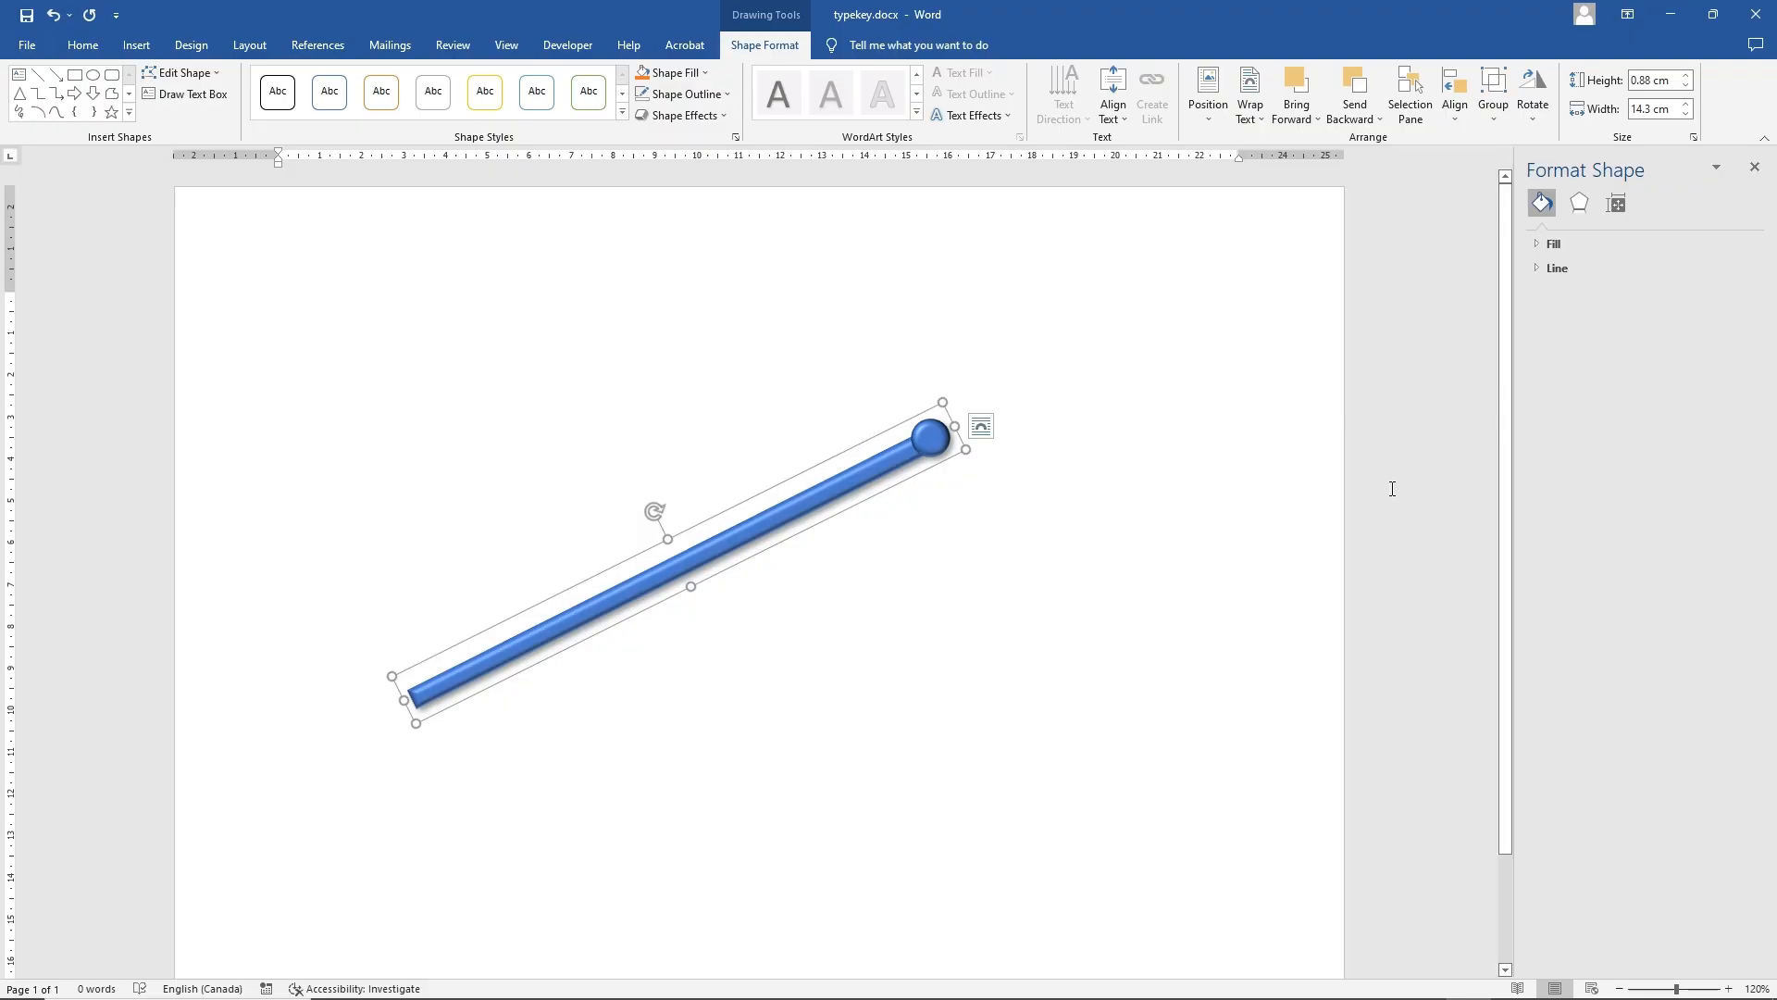
{"action": "left_click", "coordinate": [1579, 203]}
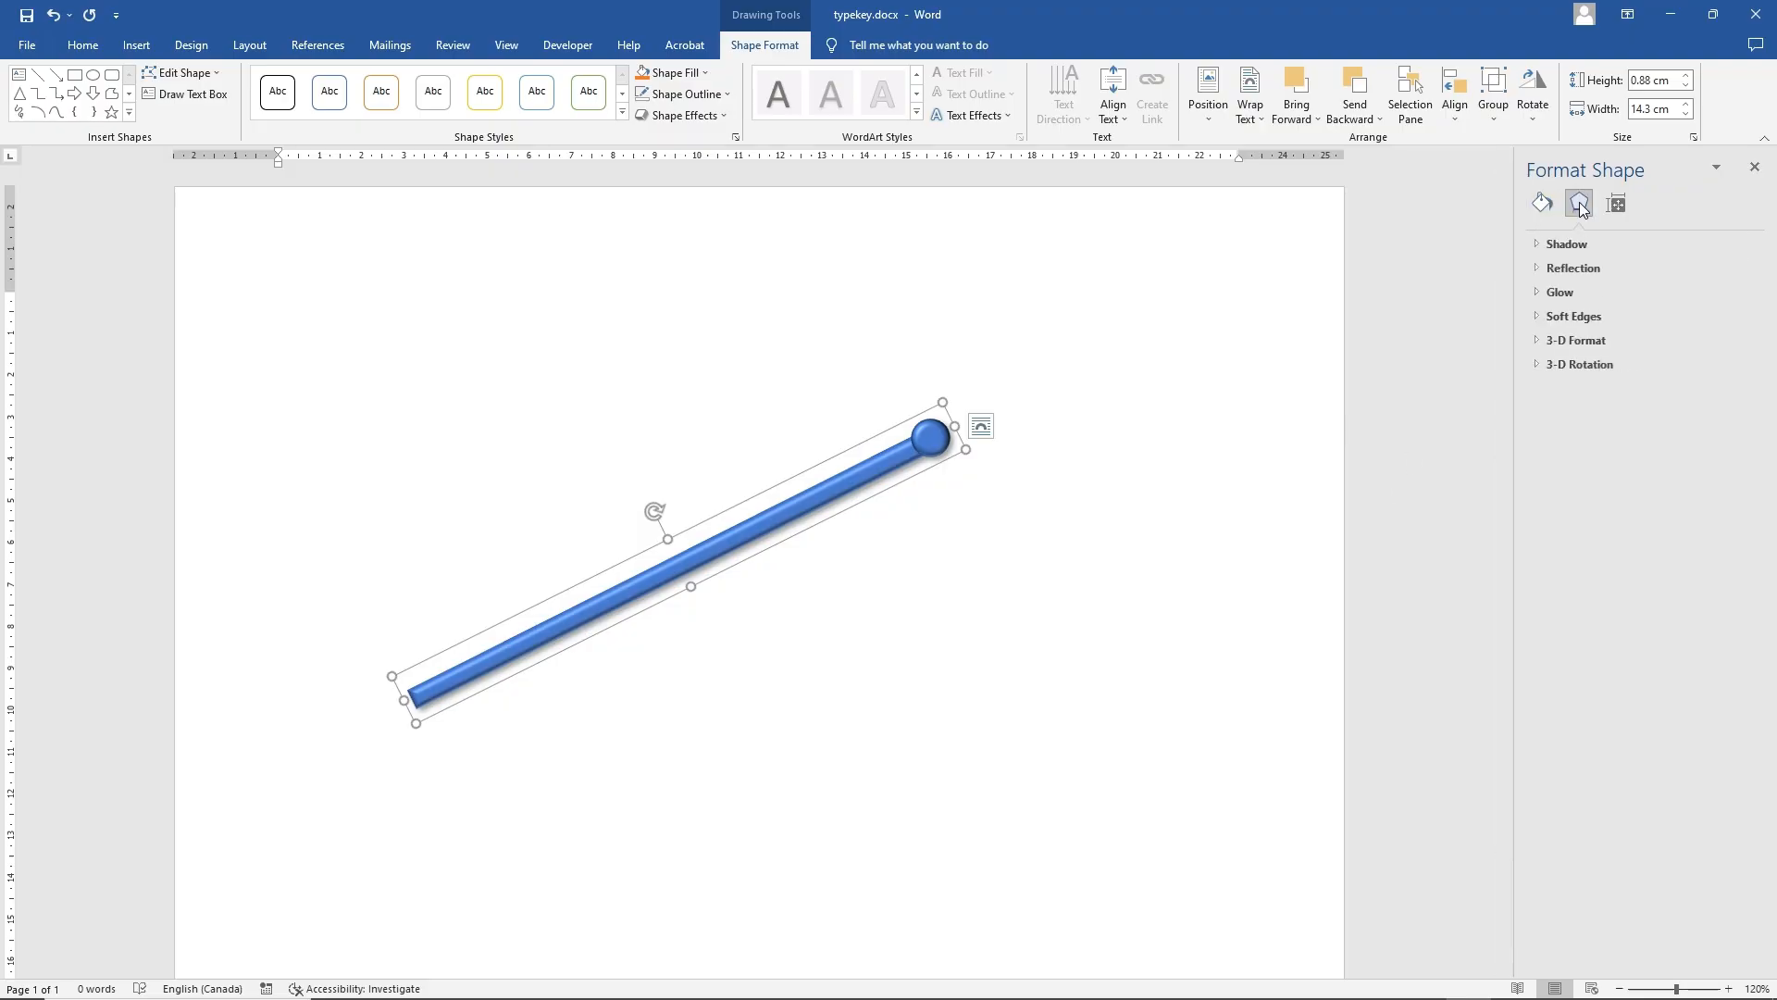
{"action": "left_click", "coordinate": [1542, 341]}
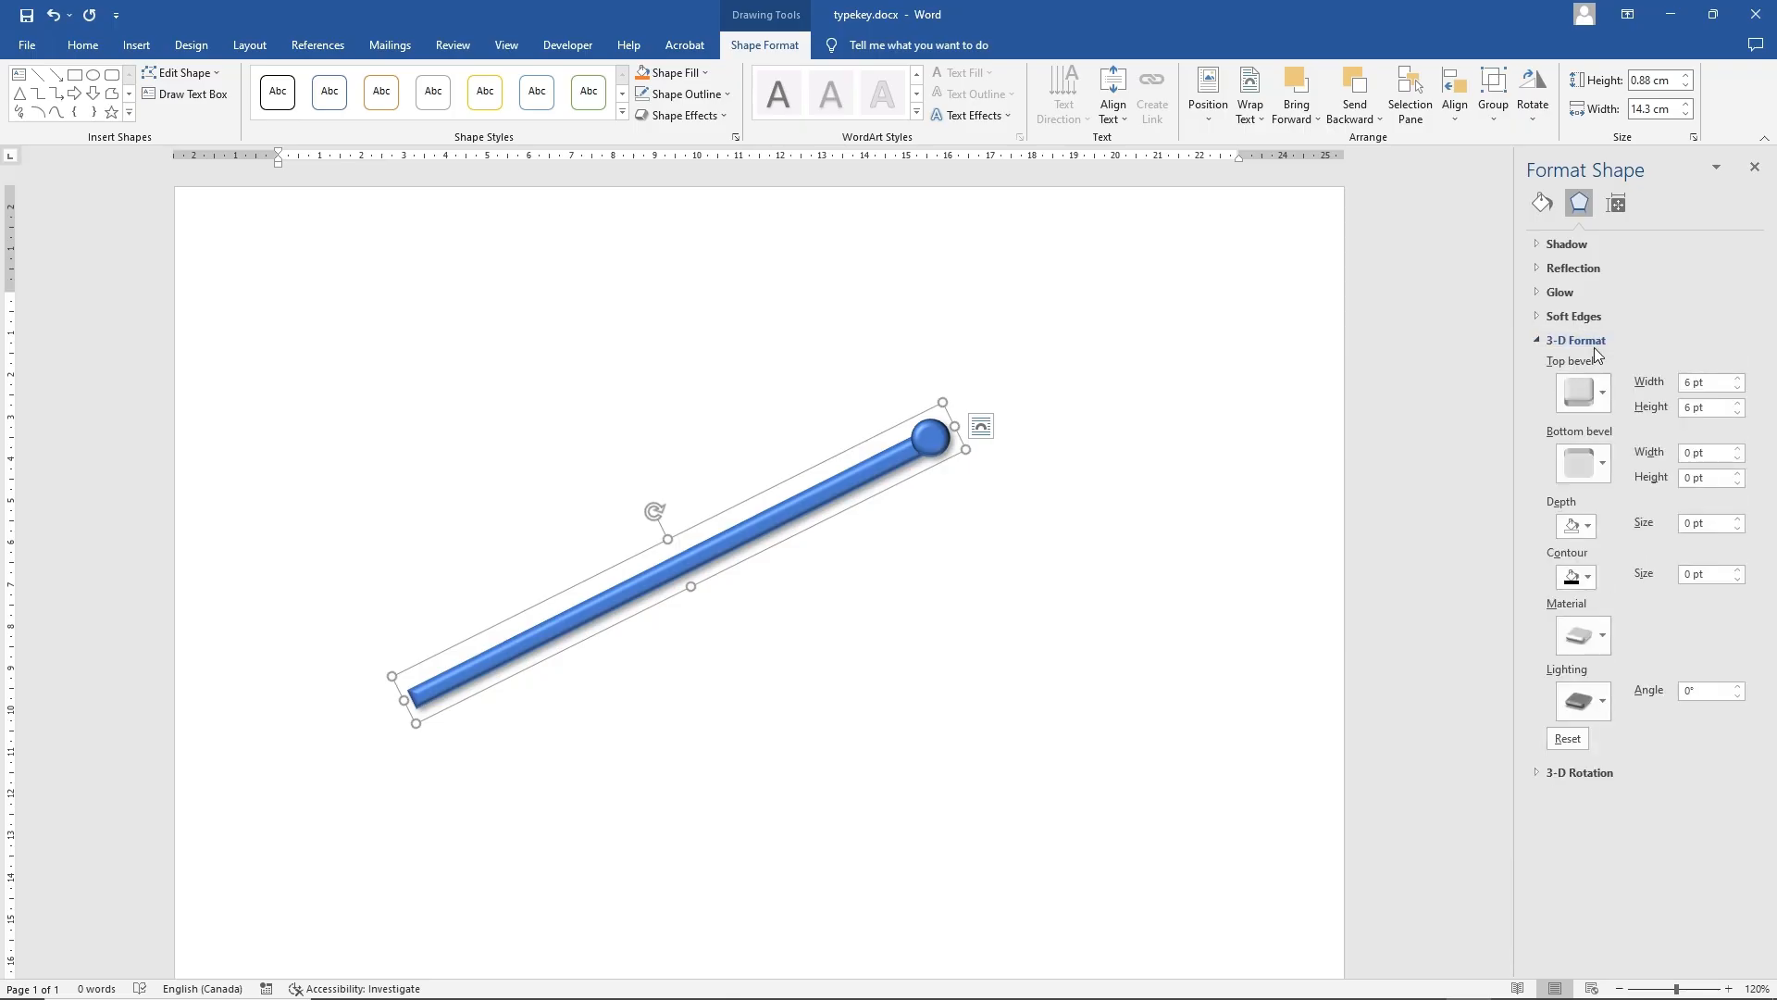
{"action": "left_click", "coordinate": [1605, 635]}
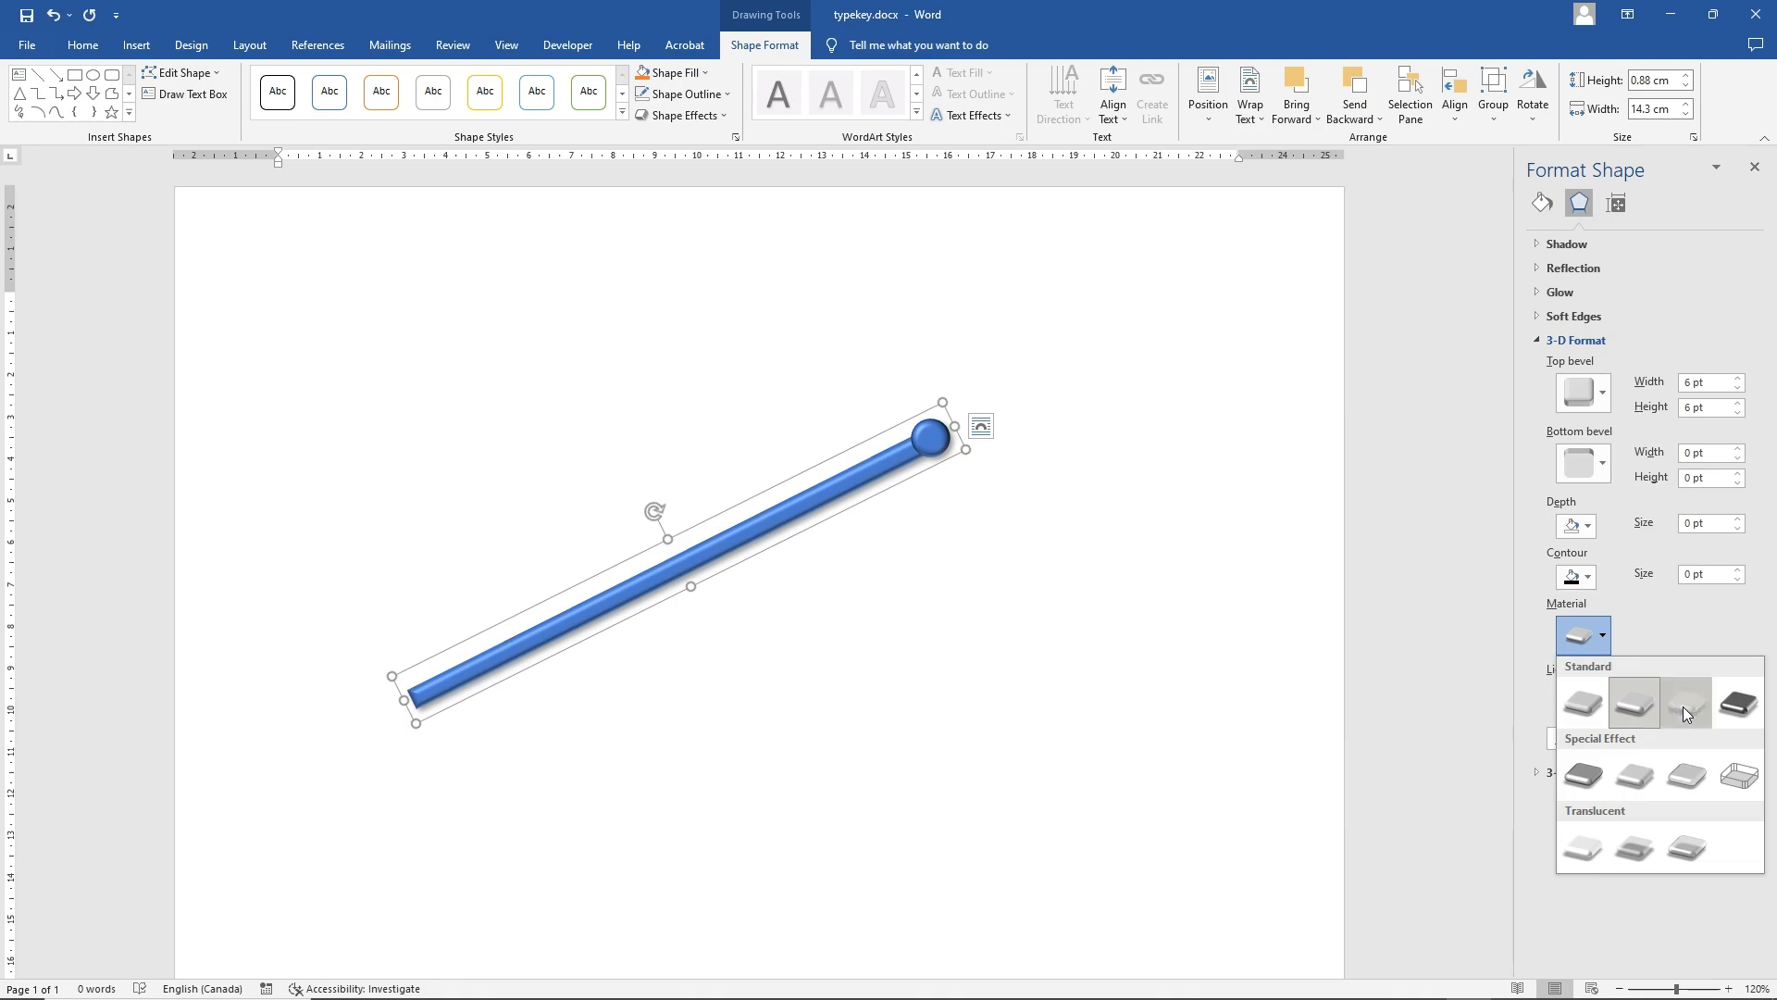
{"action": "left_click", "coordinate": [1683, 707]}
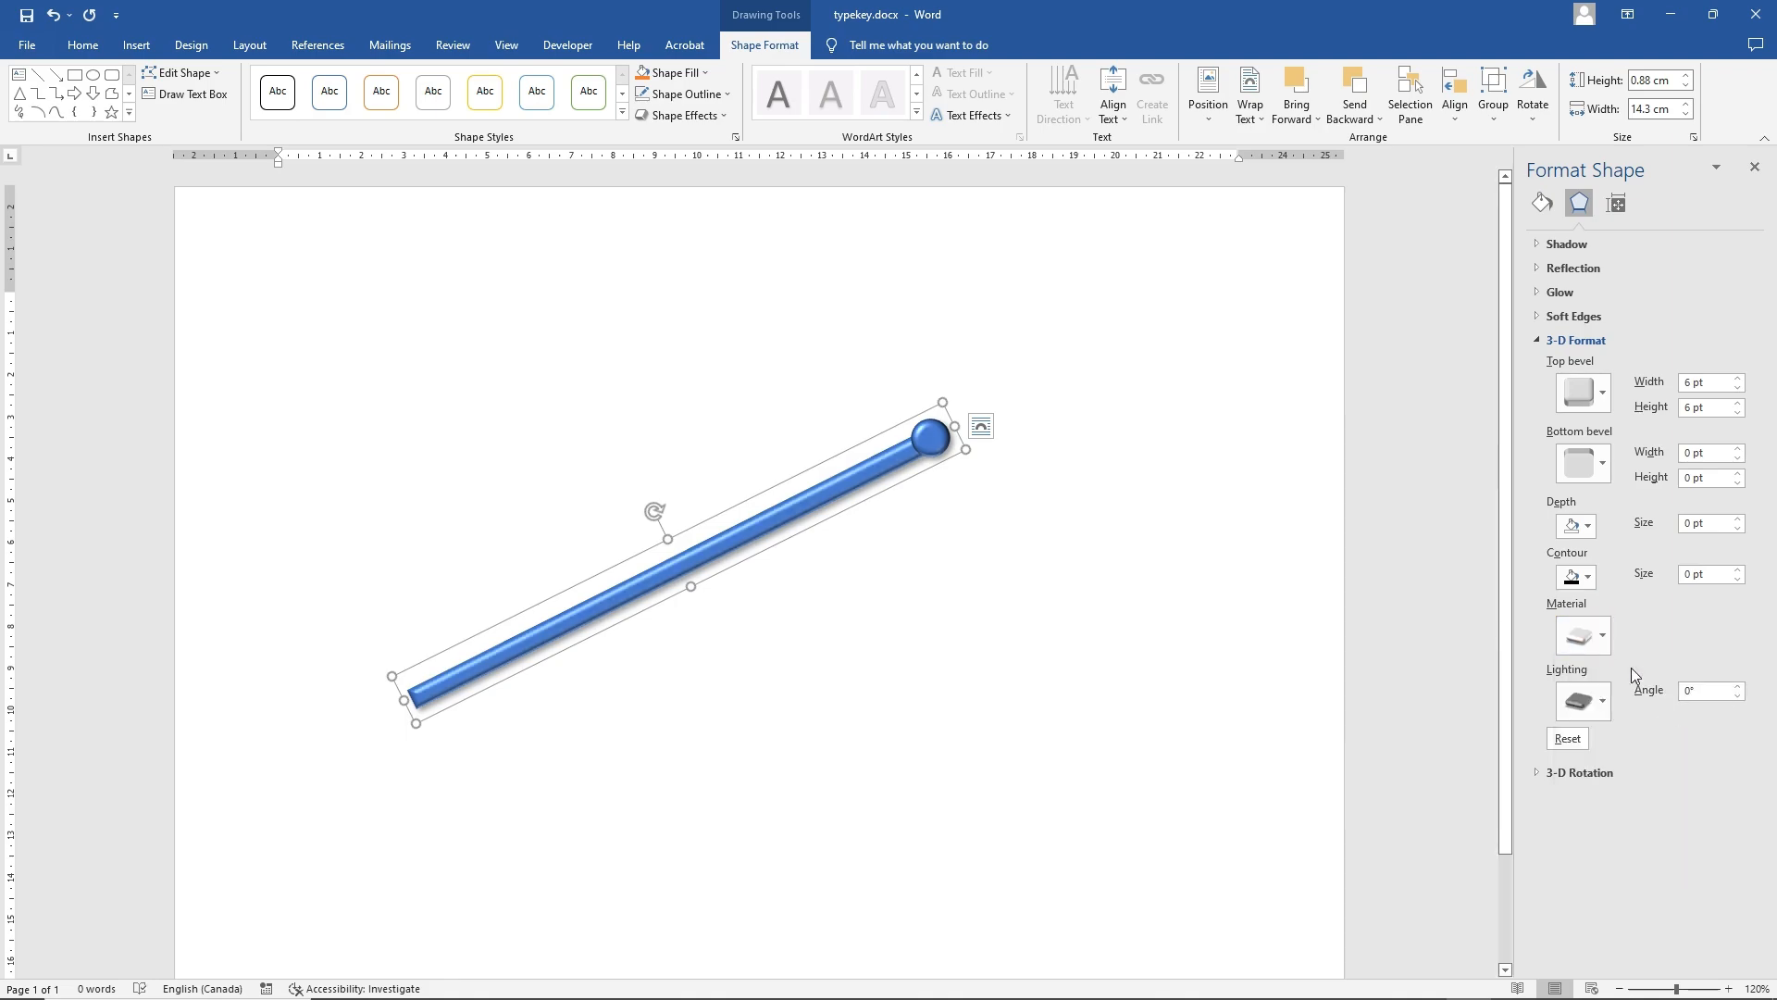
Step: Try the second and the first Translucent materials on the grouped stick and undo both changes
{"action": "left_click", "coordinate": [1602, 635]}
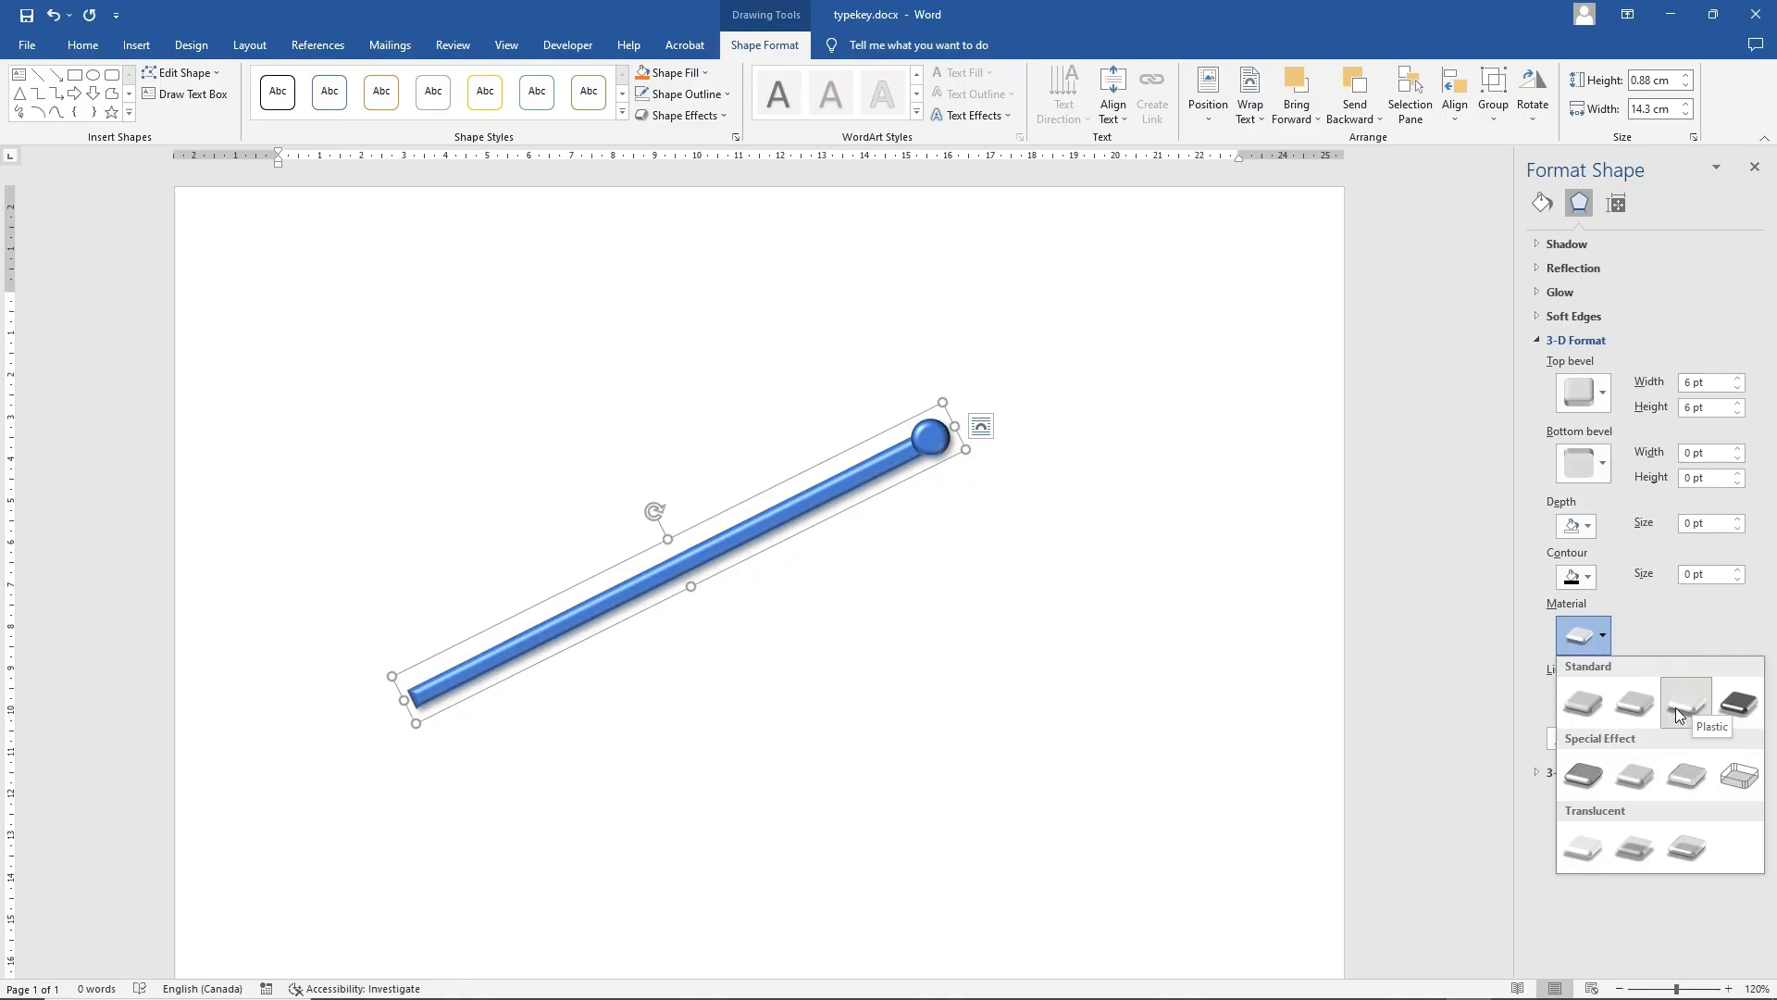
{"action": "left_click", "coordinate": [1636, 846]}
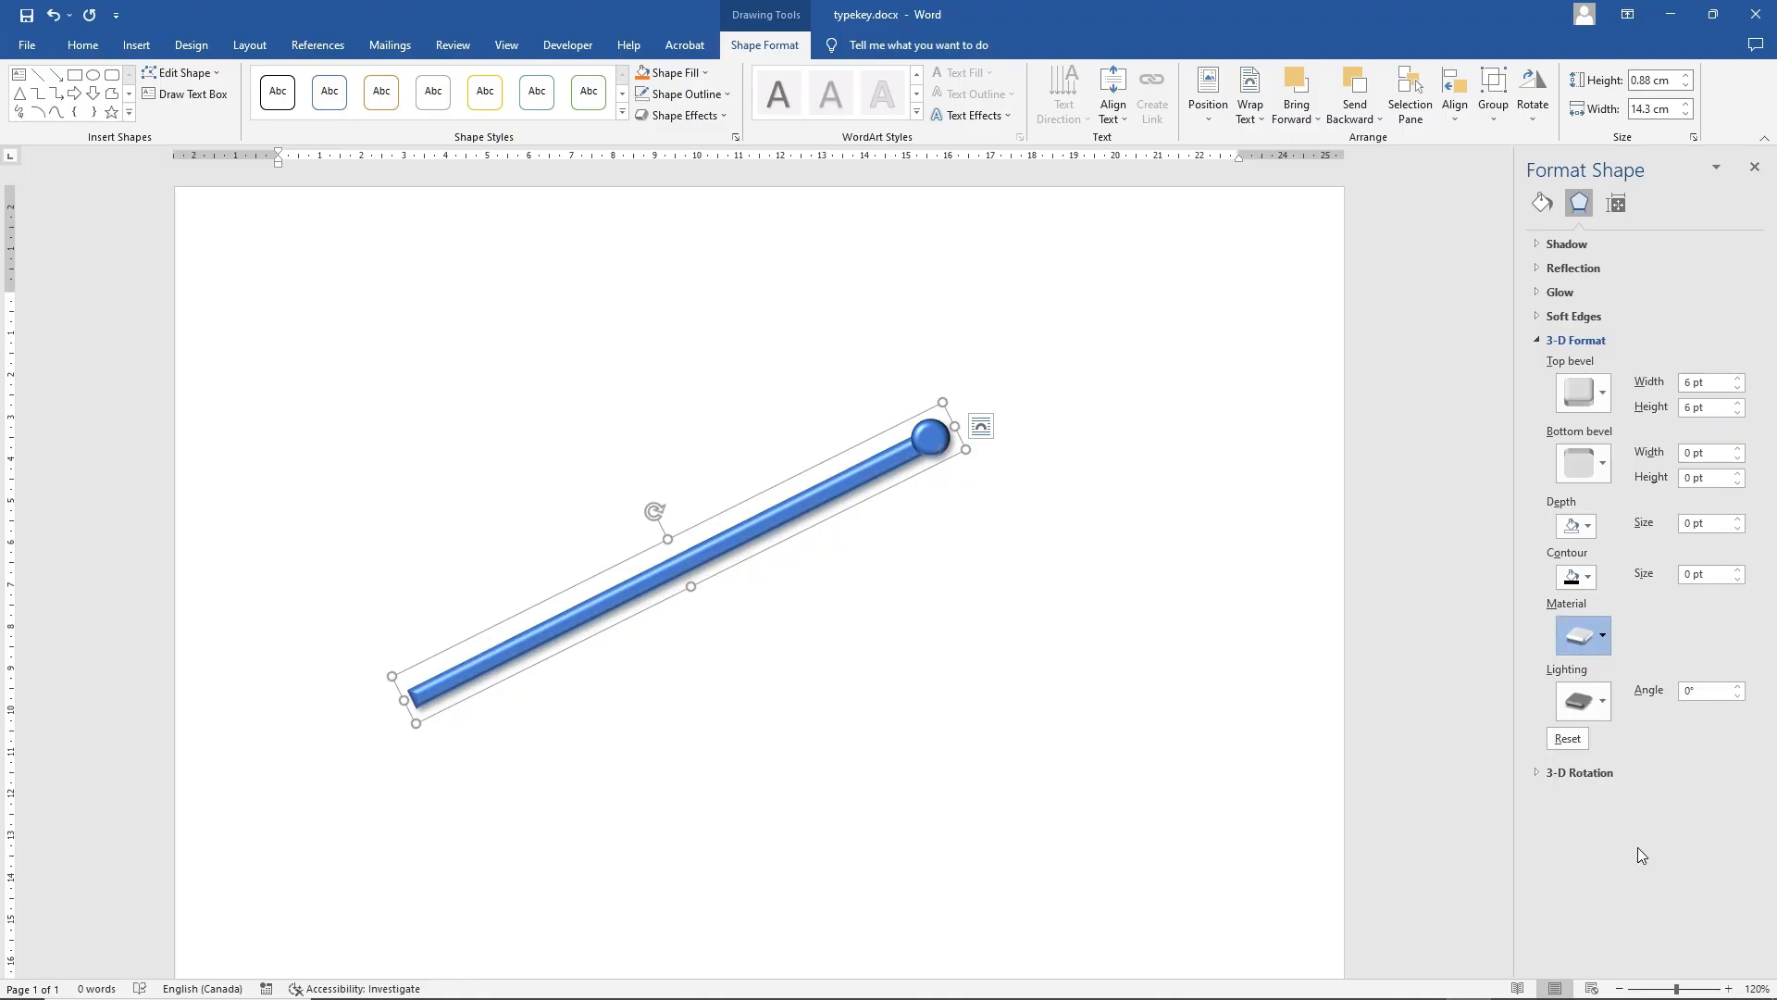
{"action": "left_click", "coordinate": [1603, 701]}
{"action": "left_click", "coordinate": [1603, 701]}
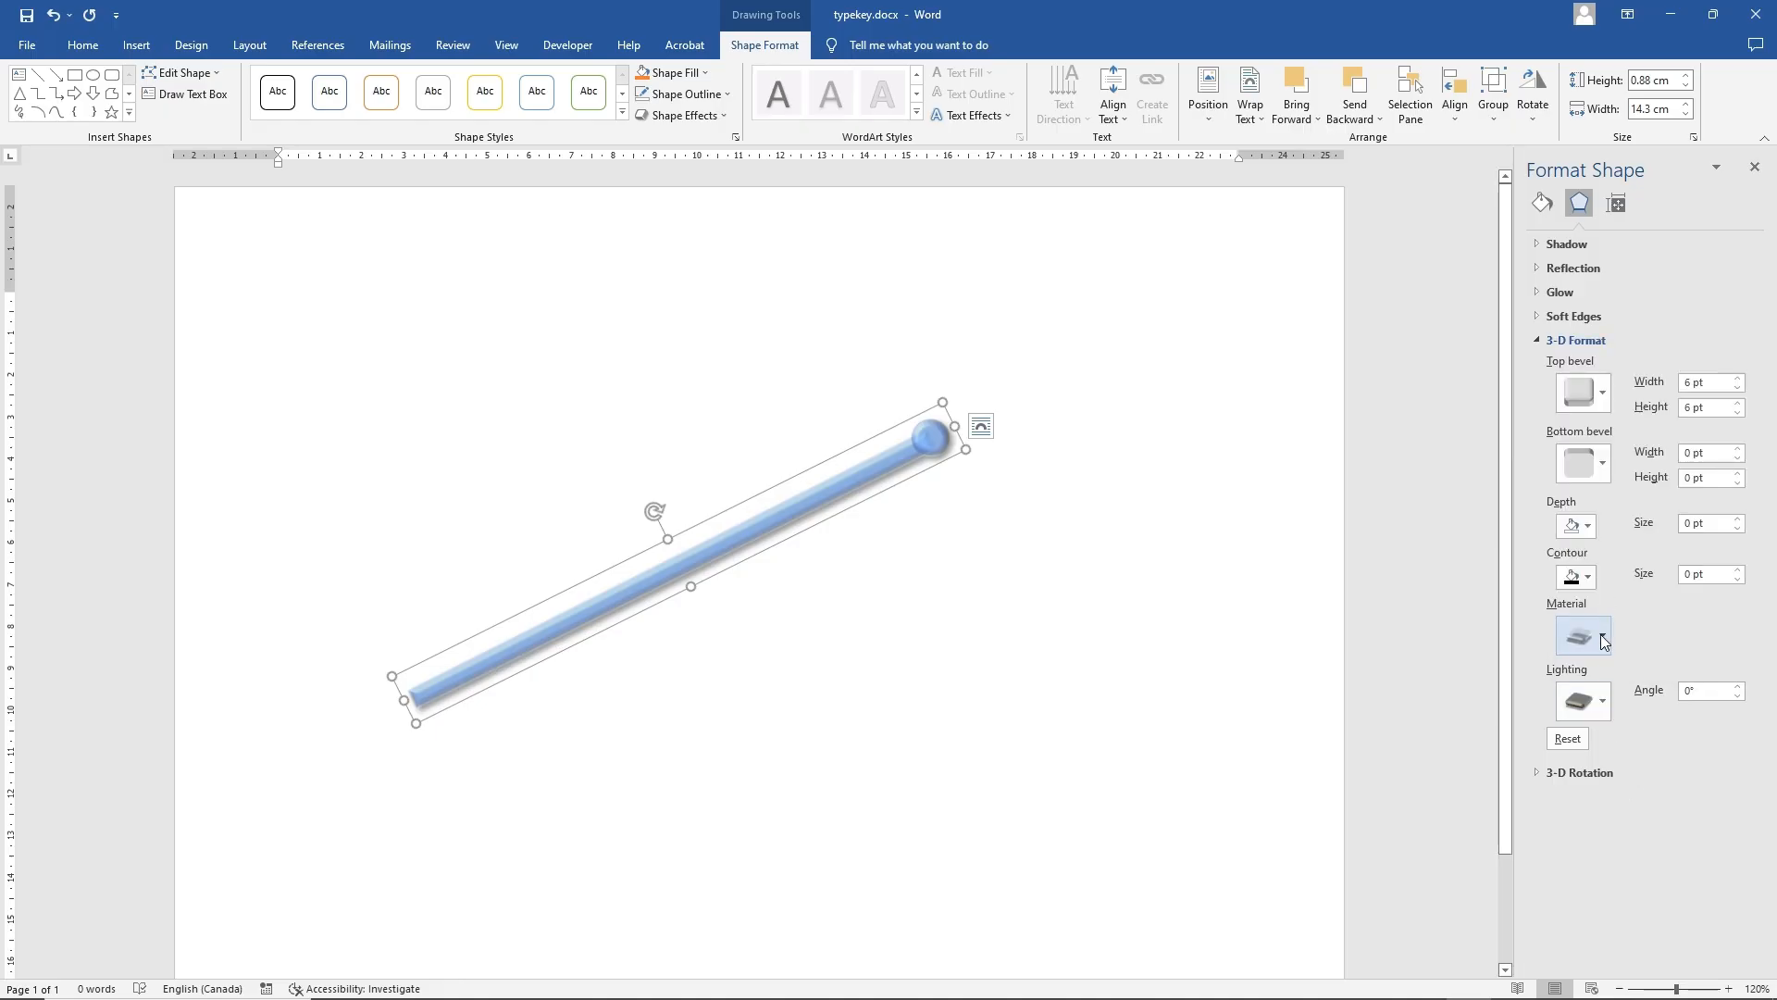
{"action": "left_click", "coordinate": [1603, 639]}
{"action": "left_click", "coordinate": [1586, 851]}
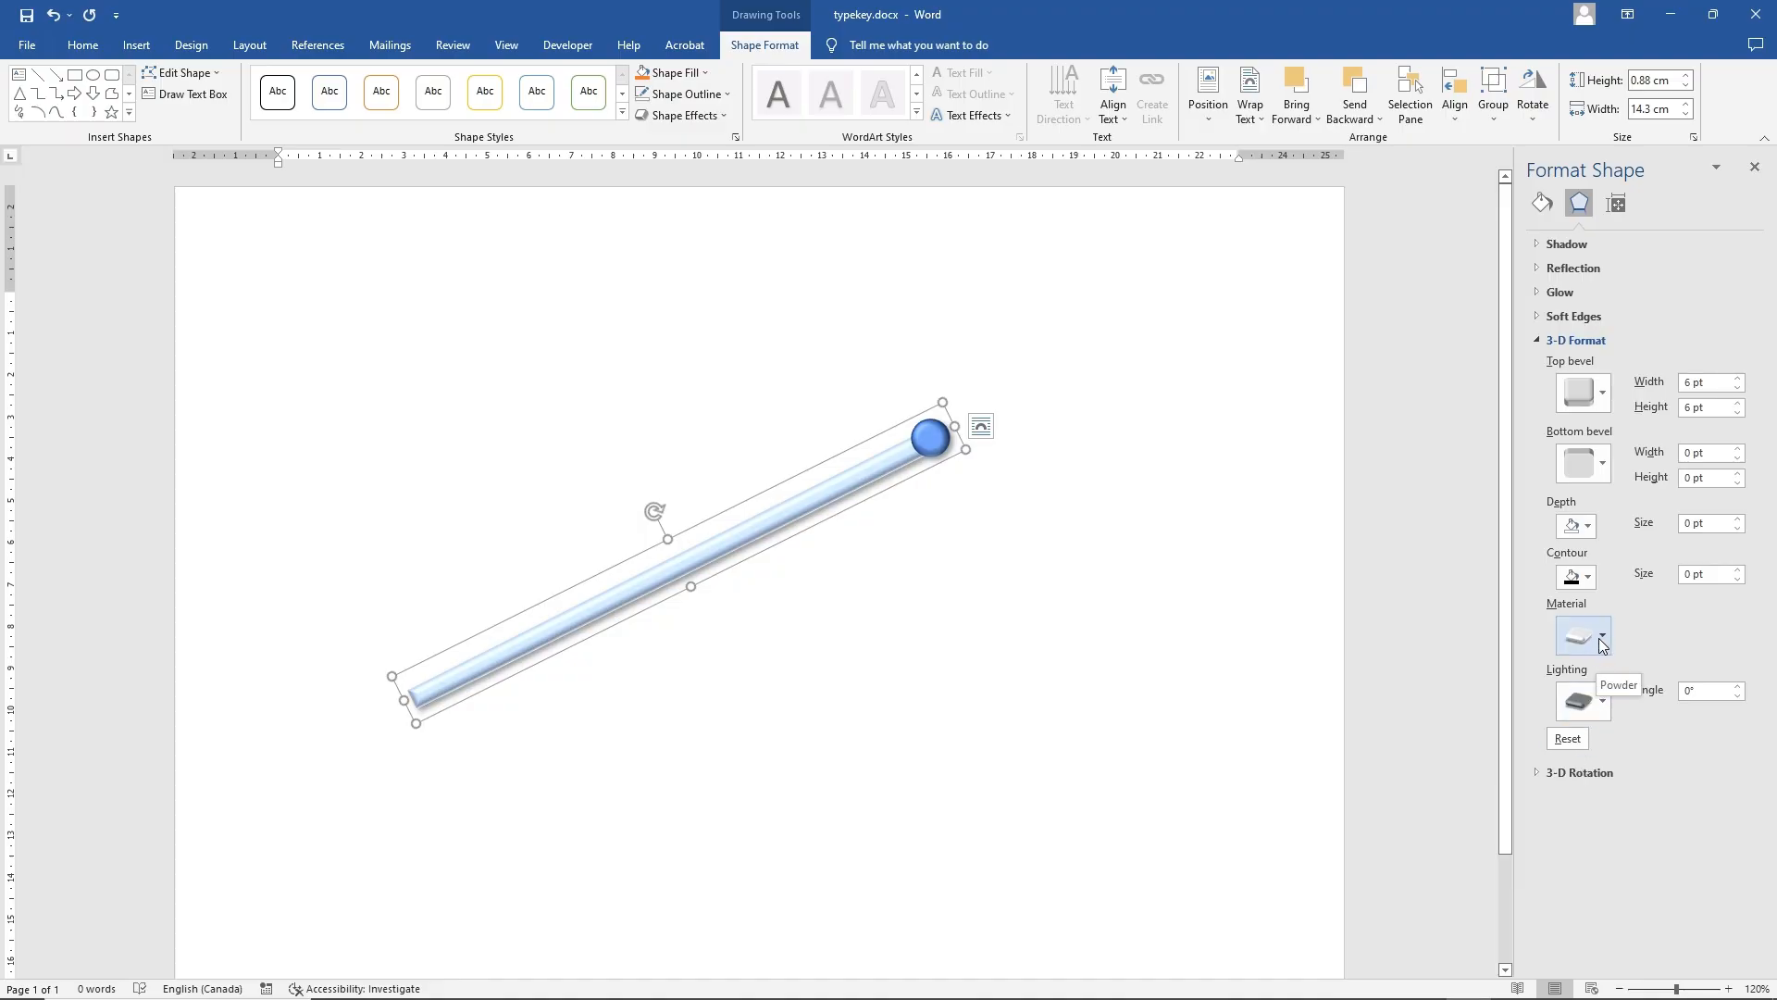
{"action": "left_click", "coordinate": [56, 20]}
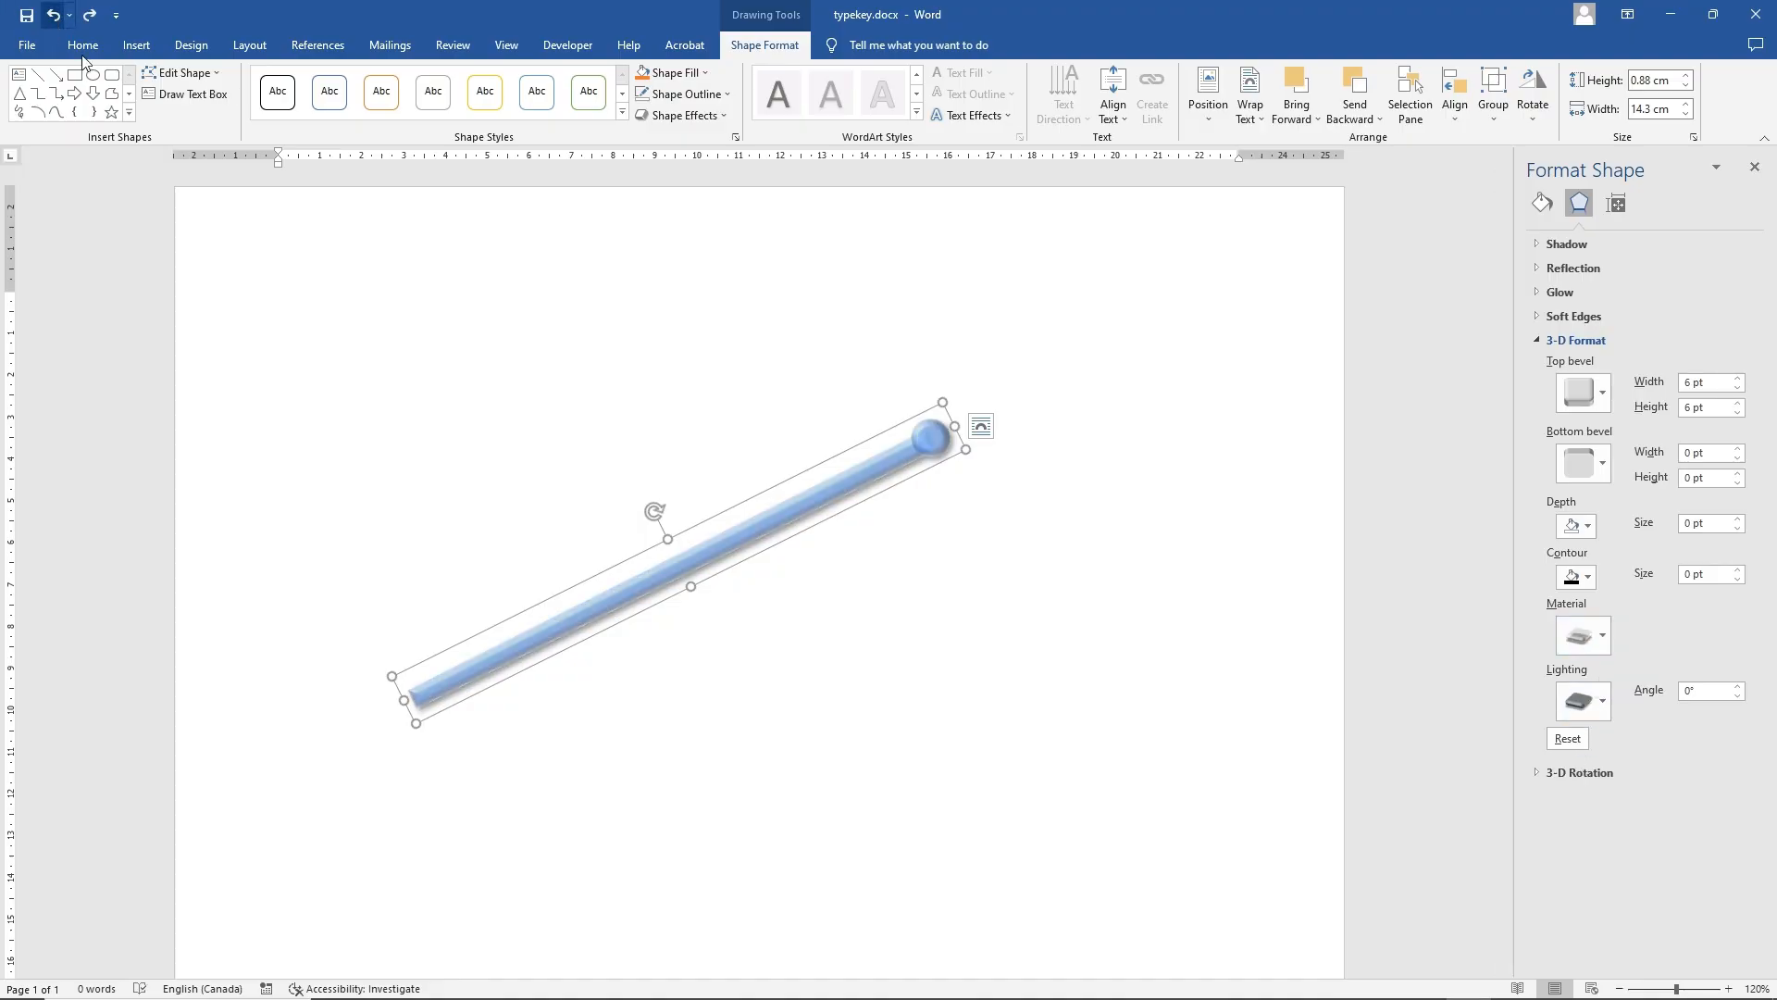
{"action": "left_click", "coordinate": [53, 15]}
Step: Rotate the grouped stick slightly counterclockwise to give it a steeper slant
{"action": "left_click", "coordinate": [976, 595]}
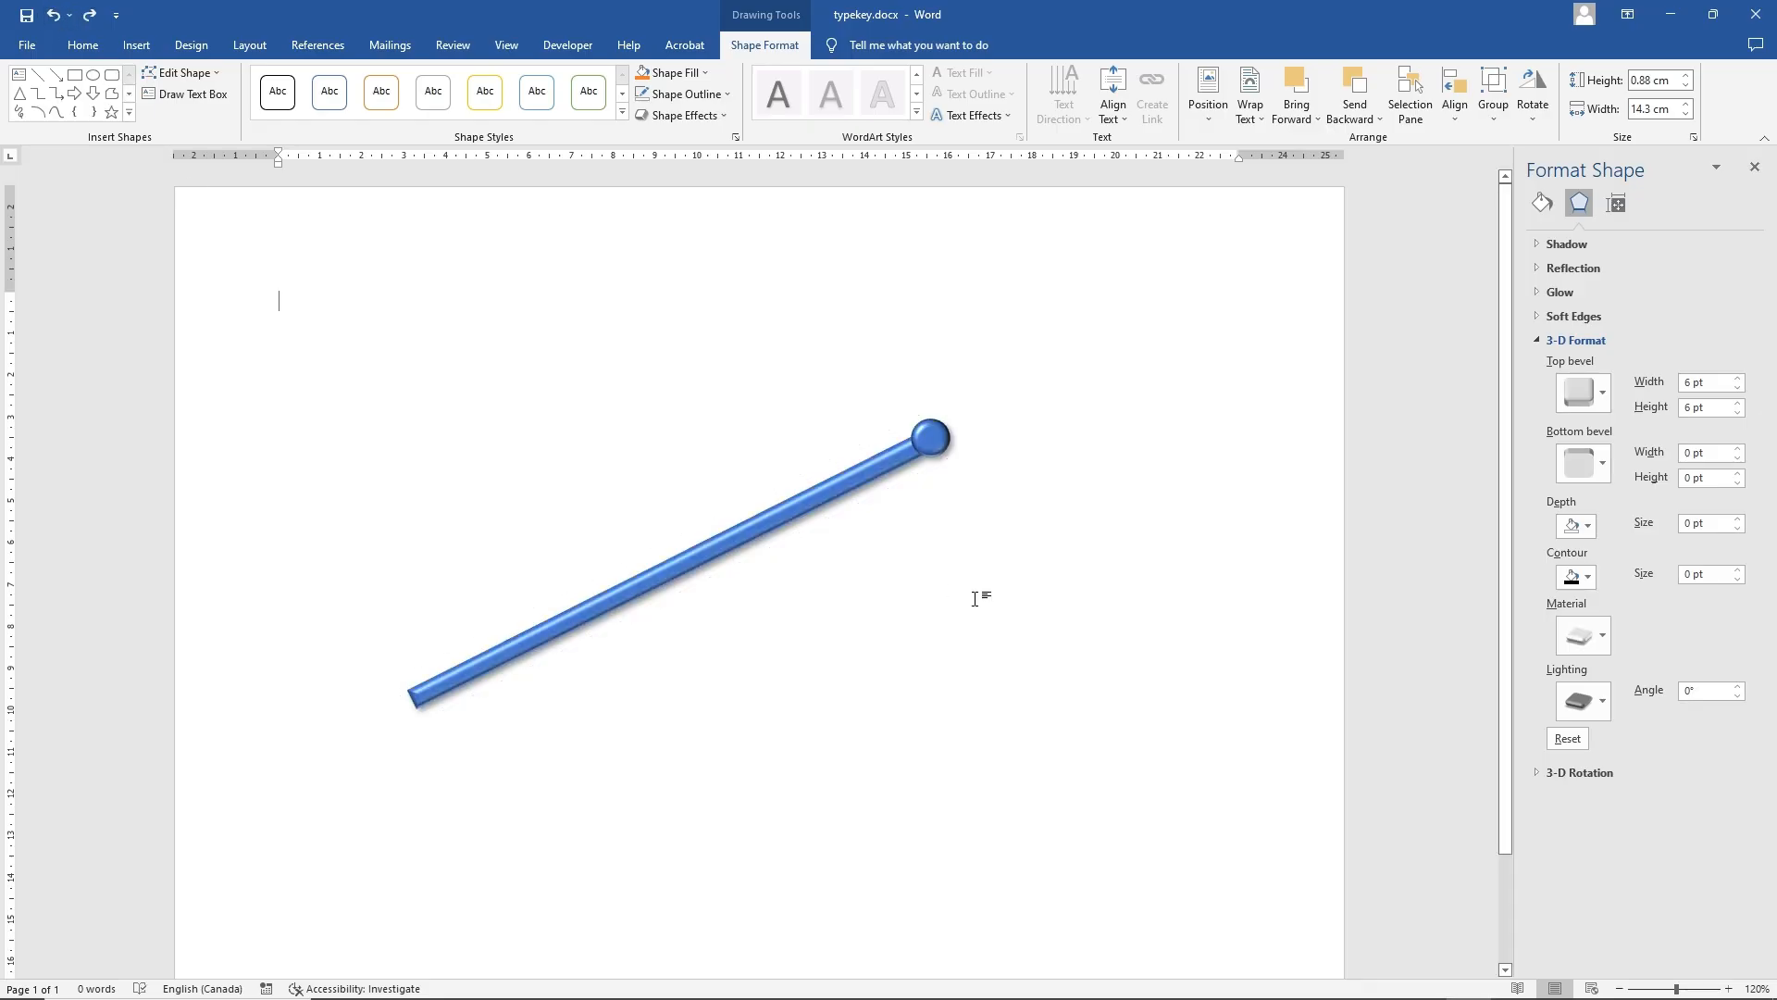
{"action": "left_click", "coordinate": [932, 437]}
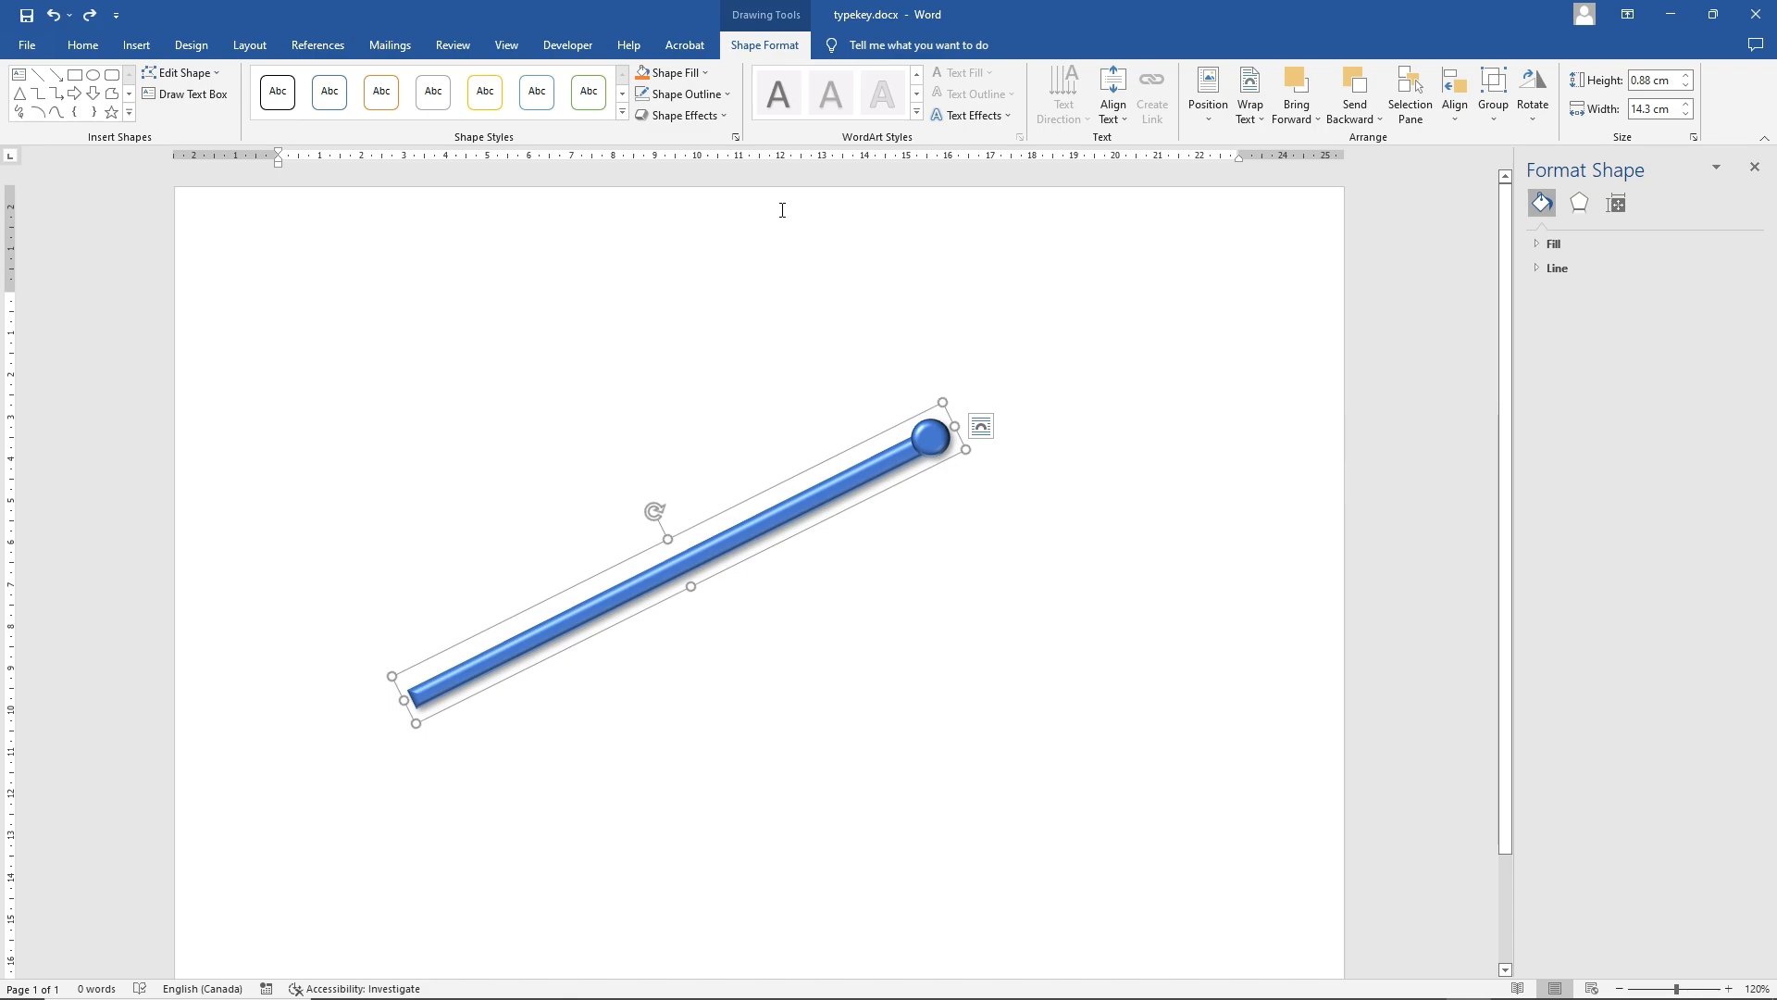
{"action": "left_click_drag", "start_coordinate": [654, 511], "coordinate": [639, 508]}
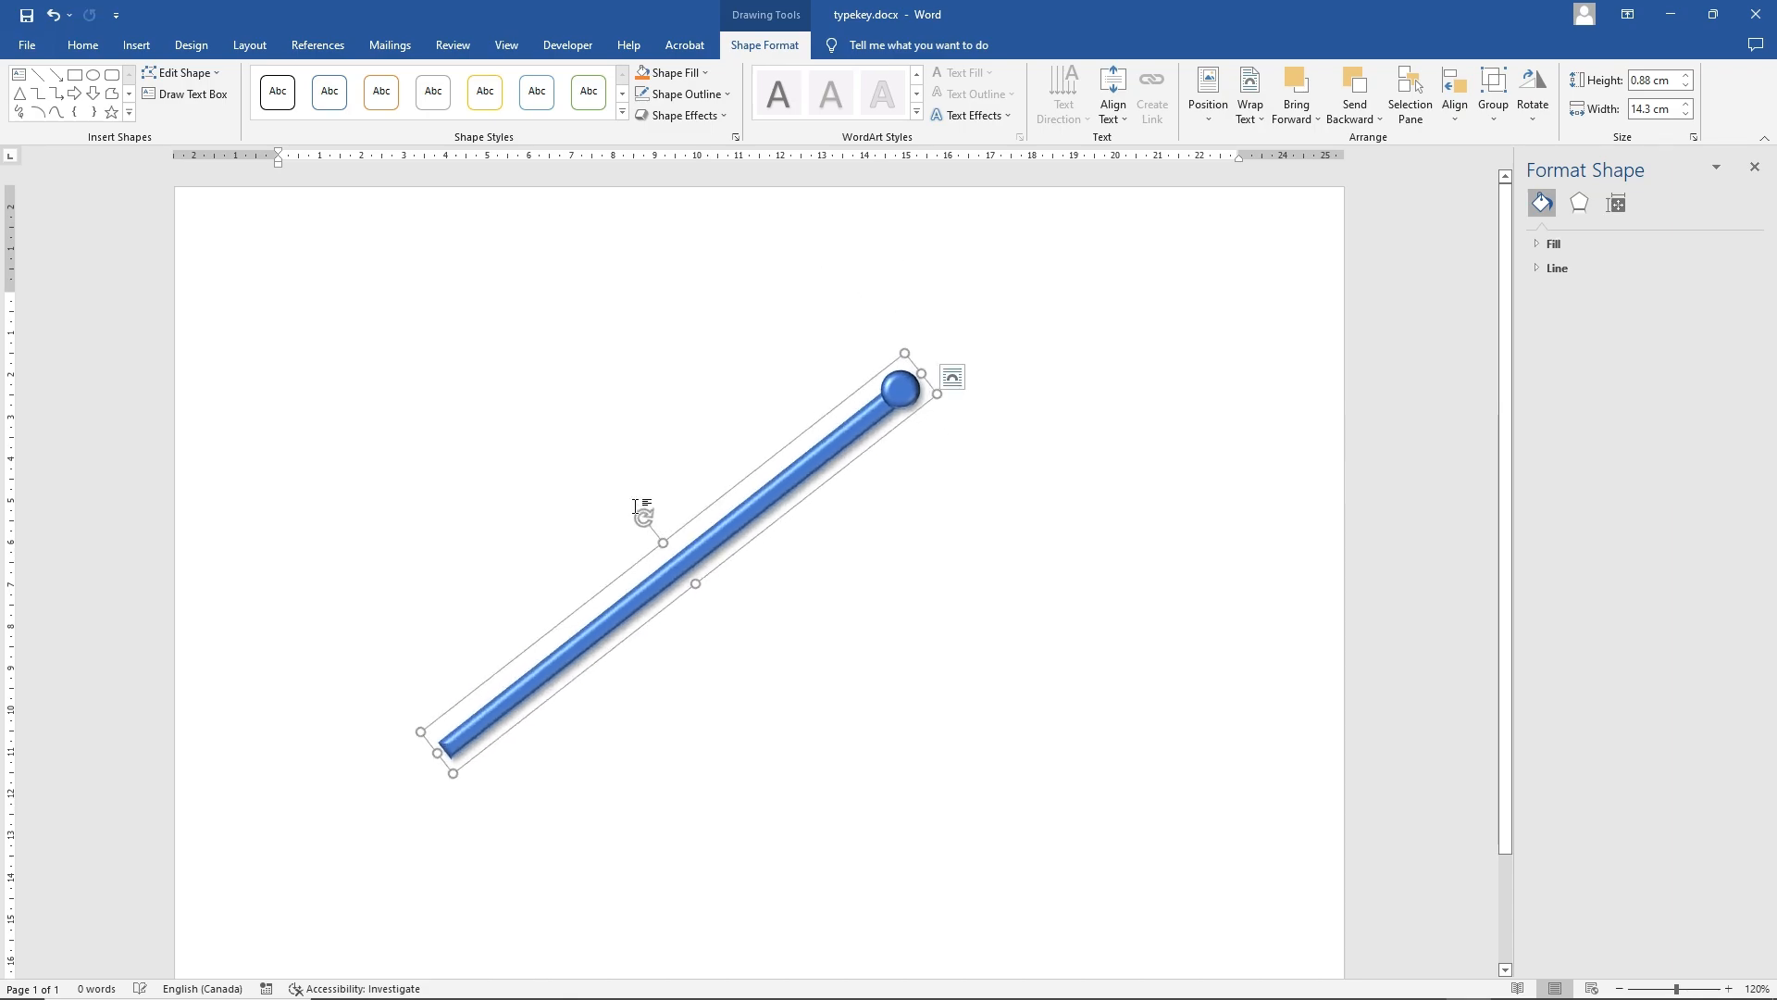
Step: Fill the grouped stick with the radial gradient from the centre of the Dark Variations
{"action": "left_click", "coordinate": [1540, 248]}
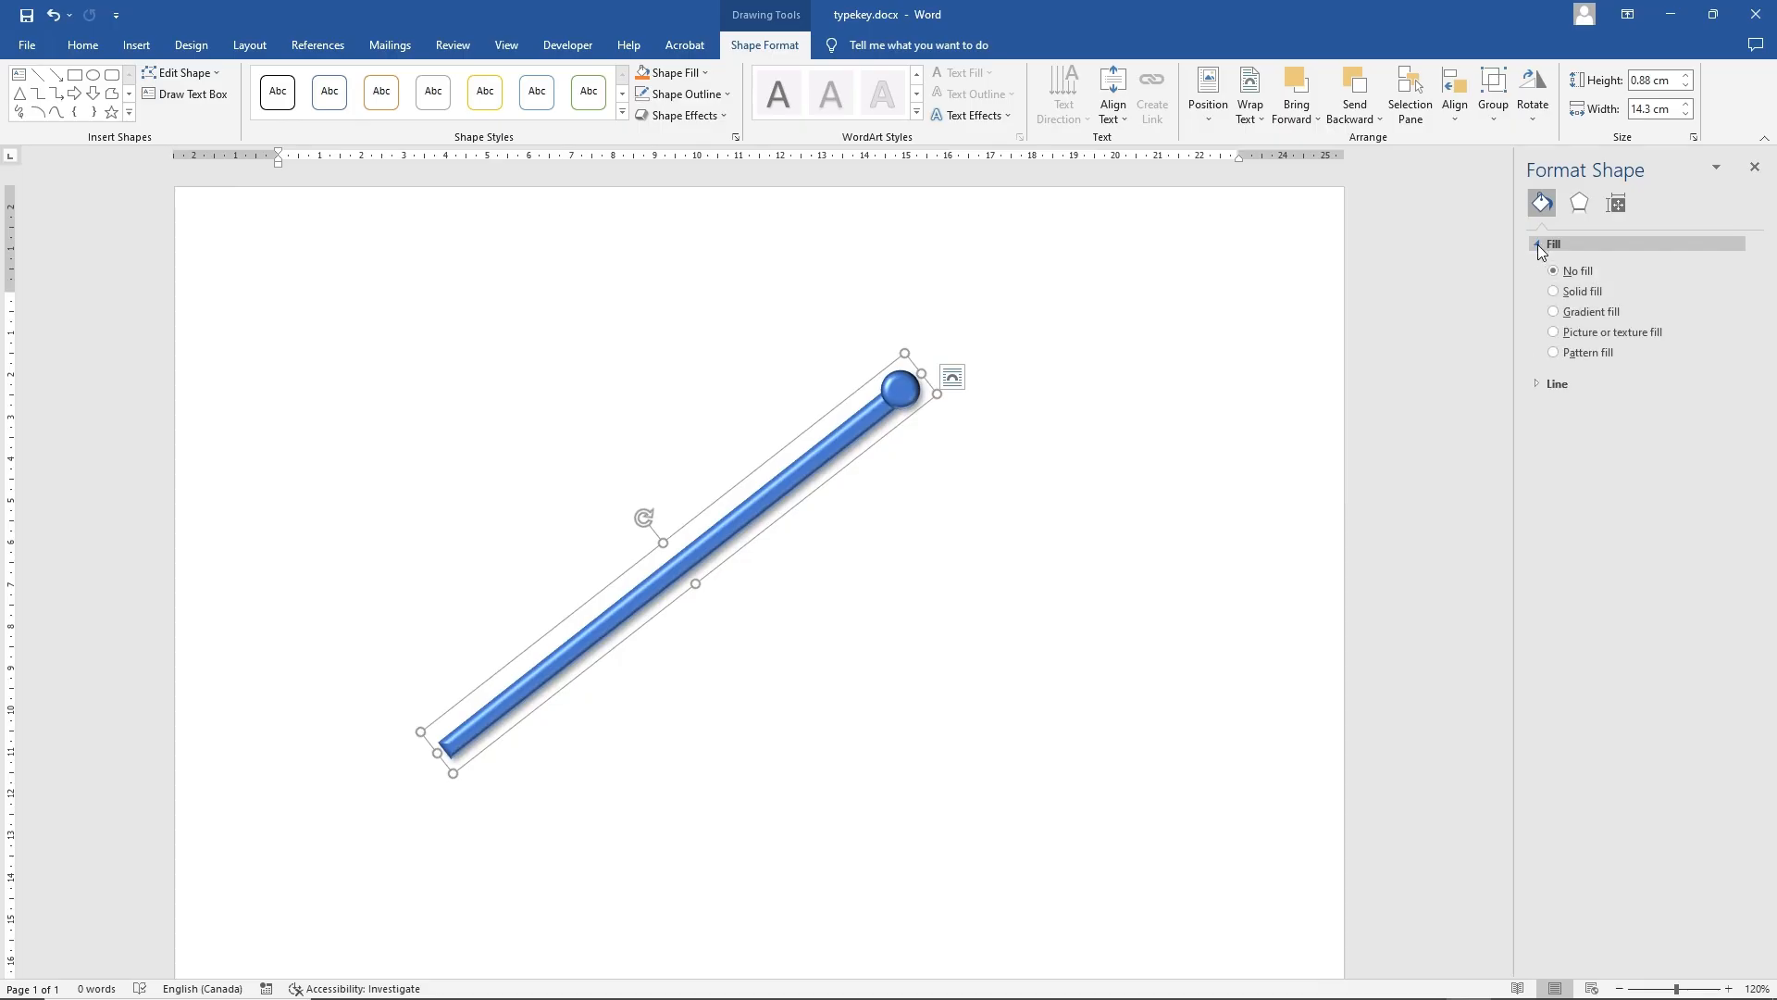
{"action": "left_click", "coordinate": [668, 73]}
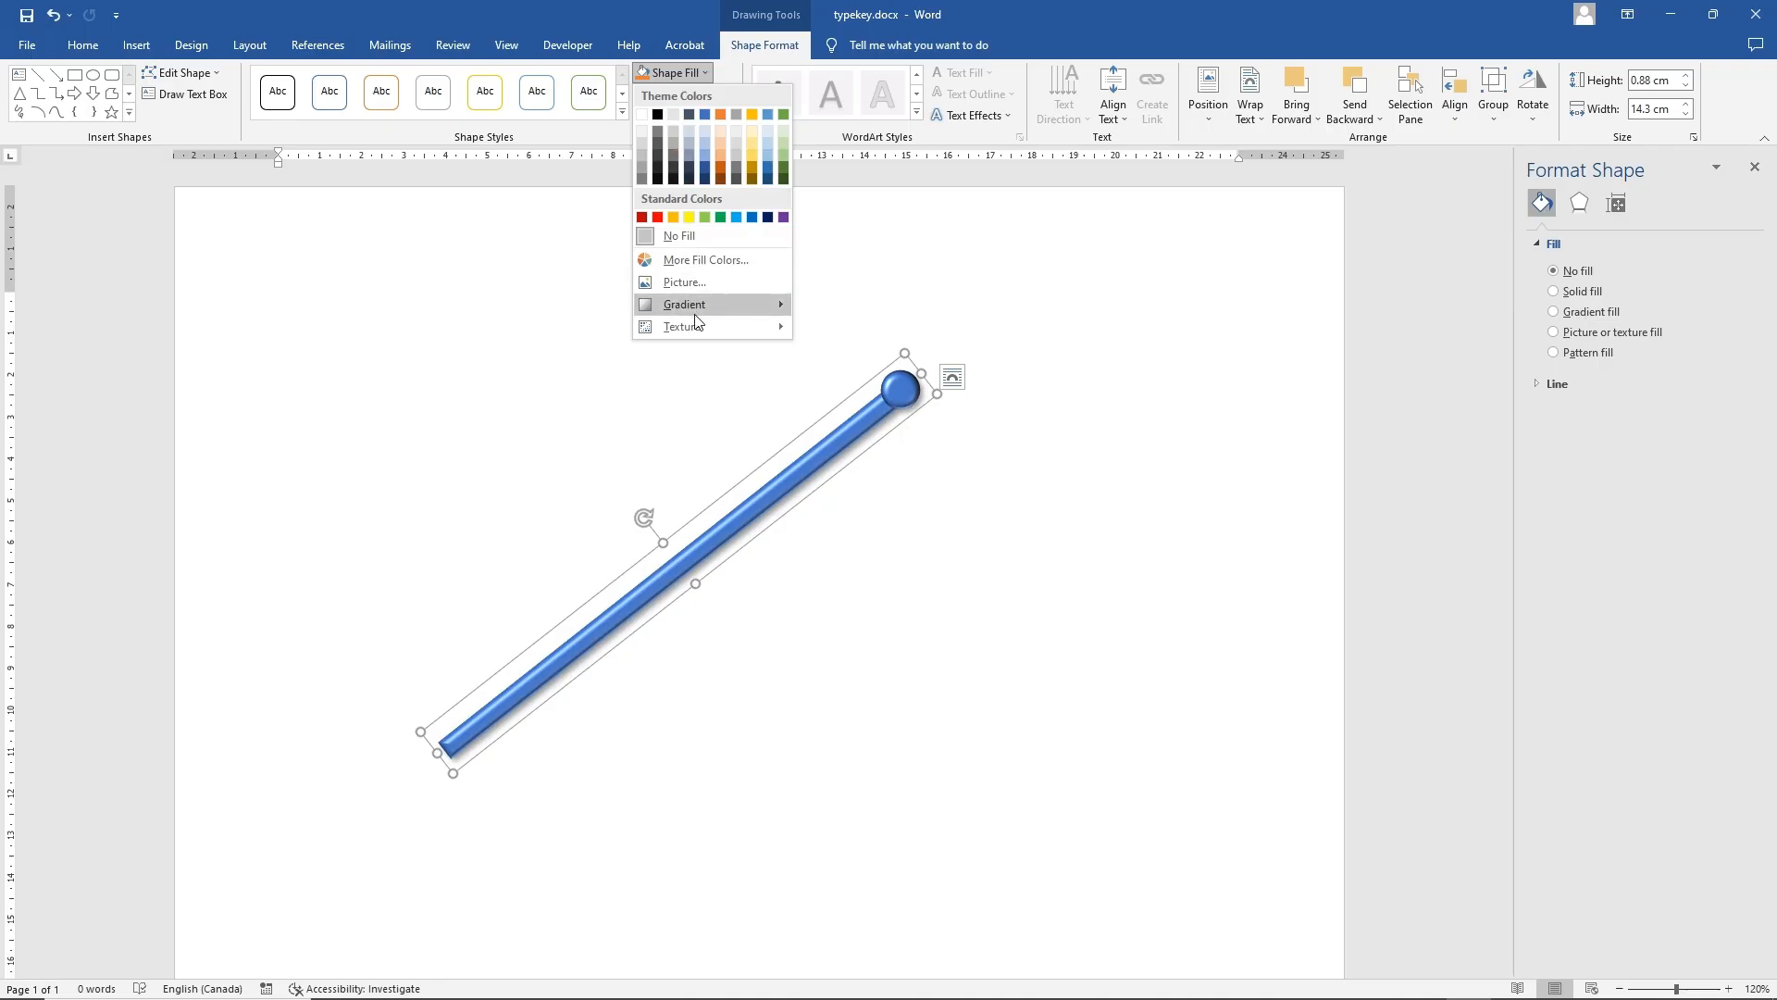
{"action": "mouse_move", "coordinate": [694, 313]}
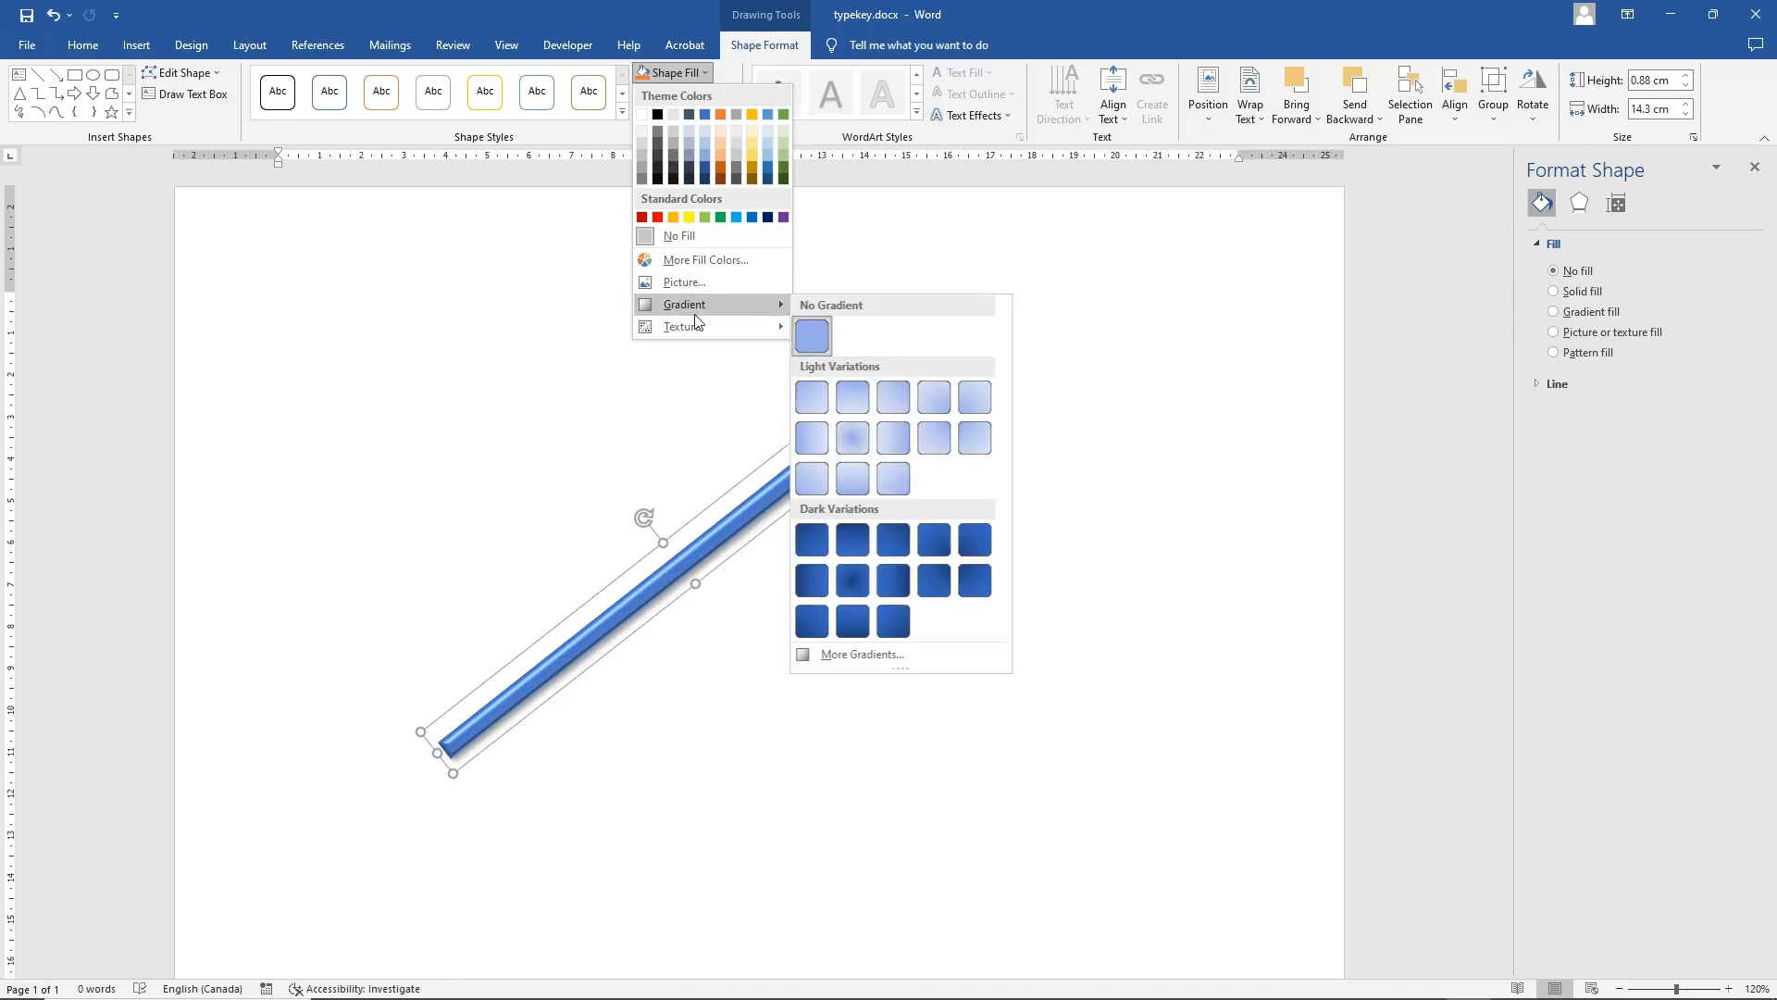
{"action": "left_click", "coordinate": [852, 580]}
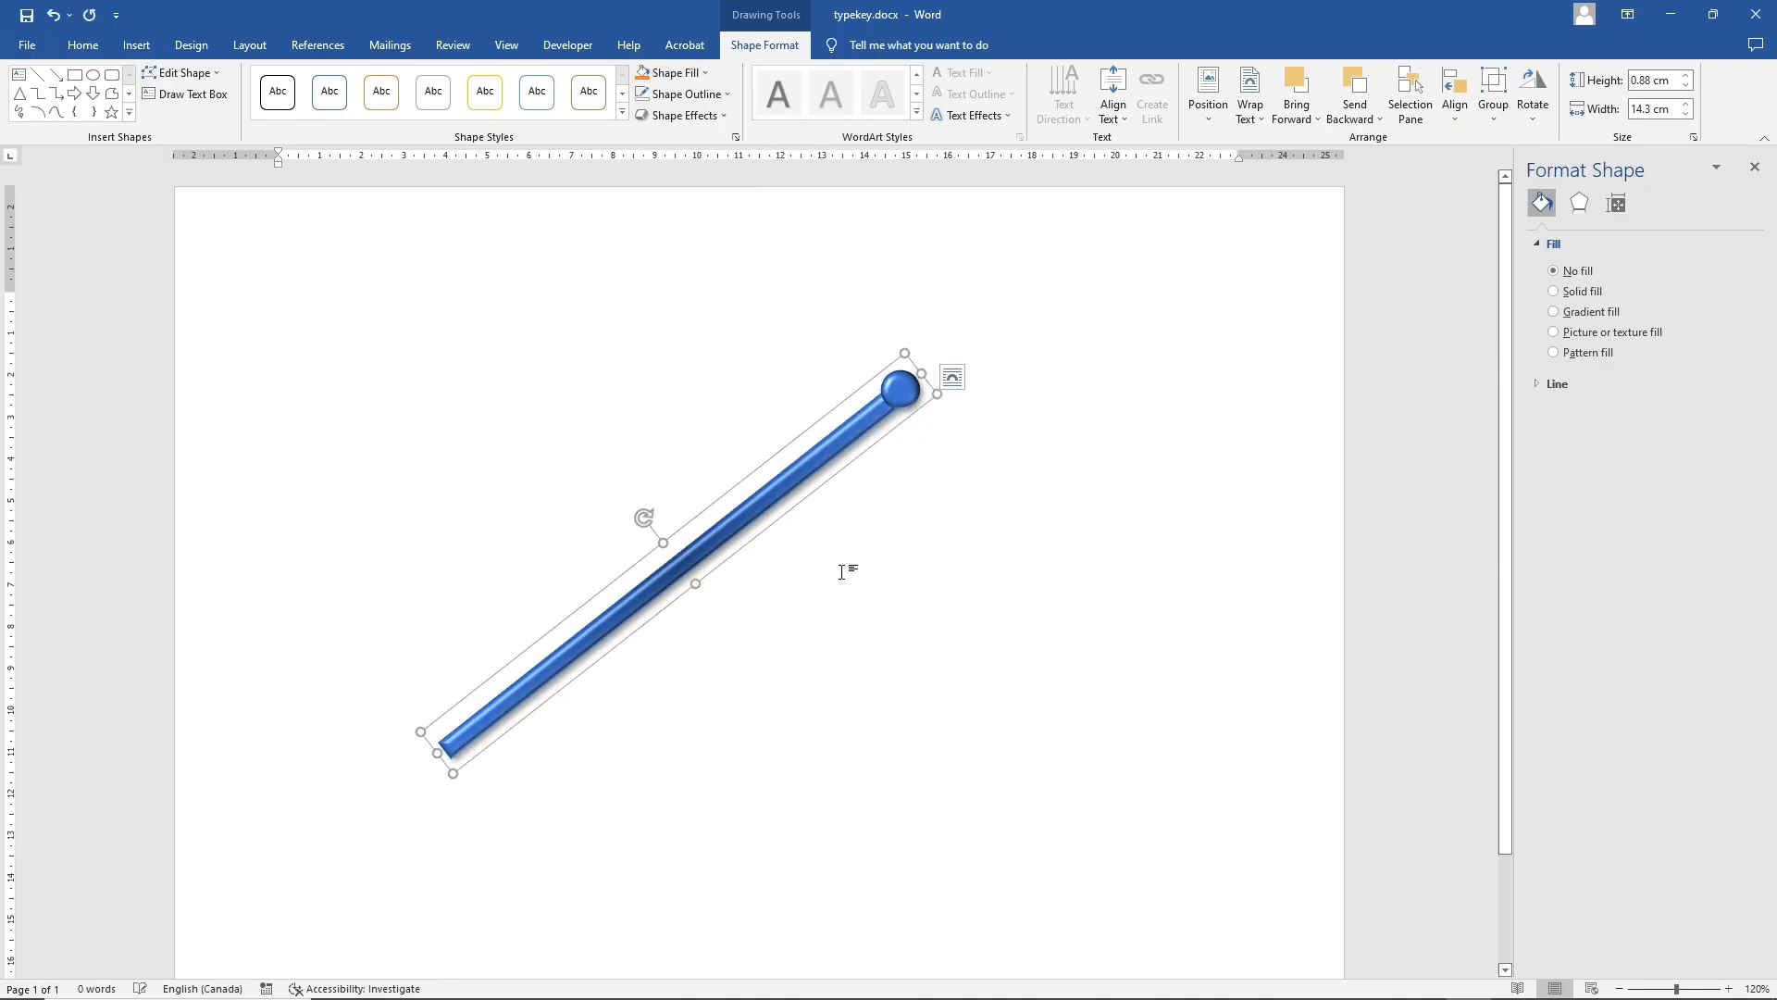
{"action": "left_click", "coordinate": [898, 568]}
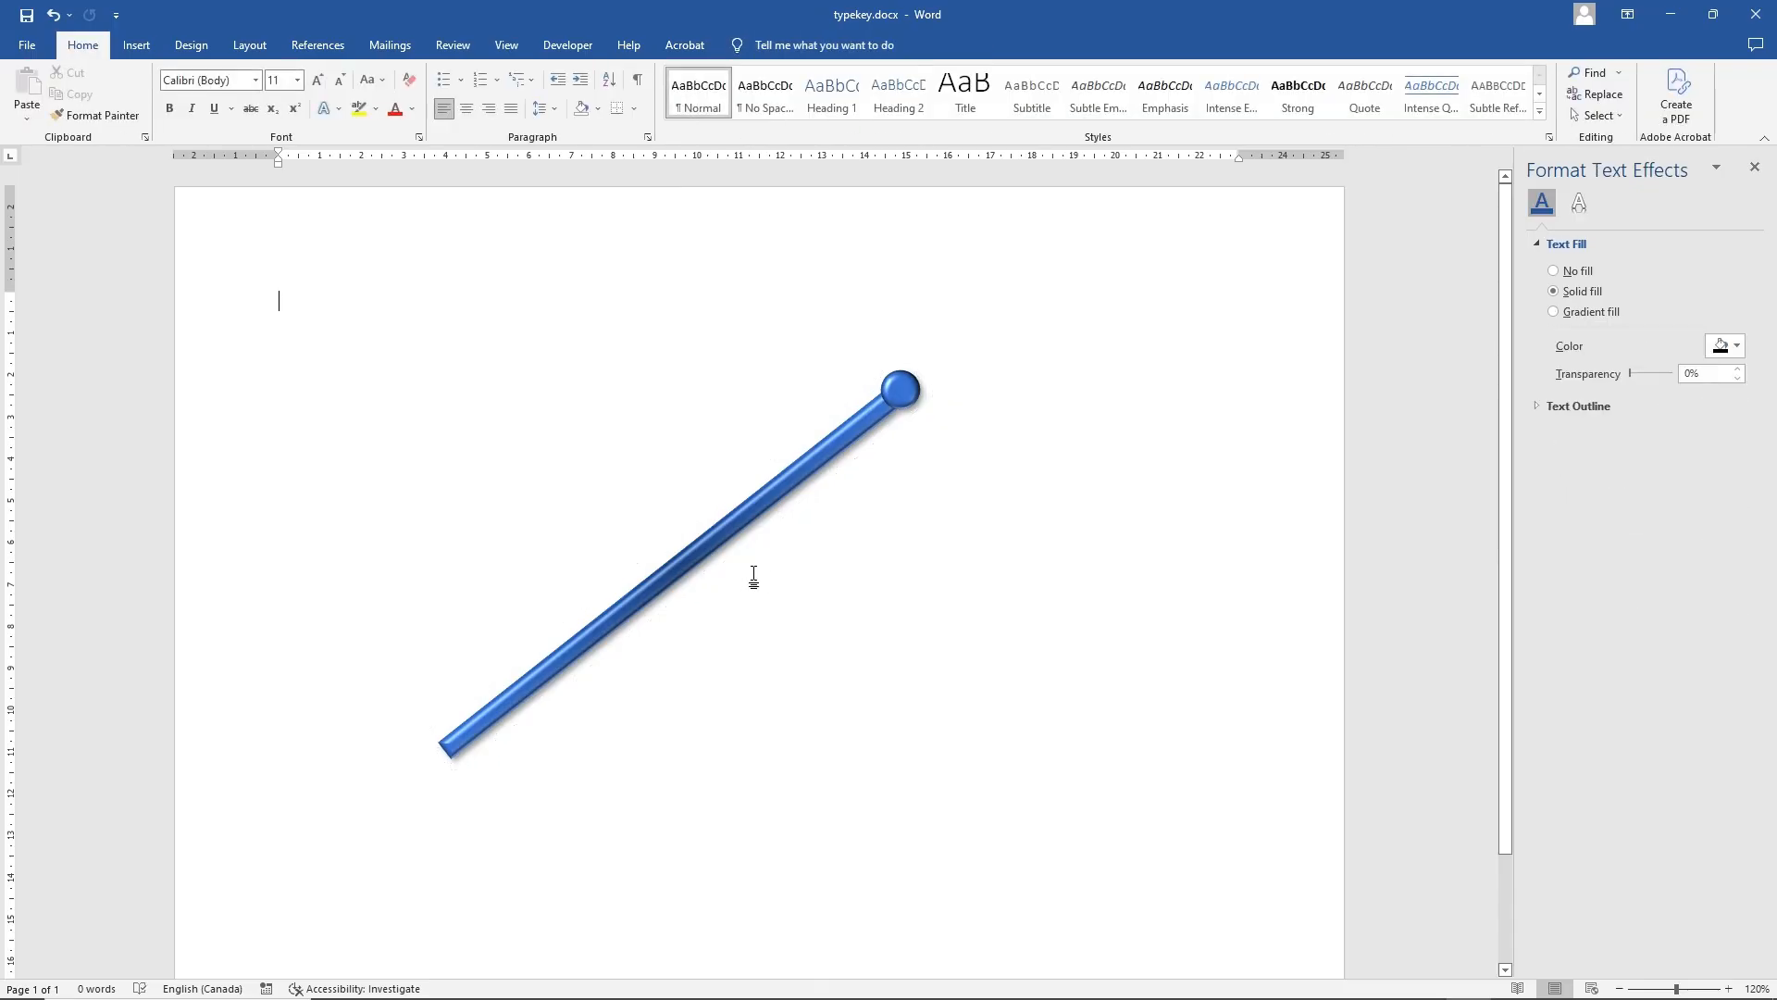
{"action": "left_click", "coordinate": [478, 730]}
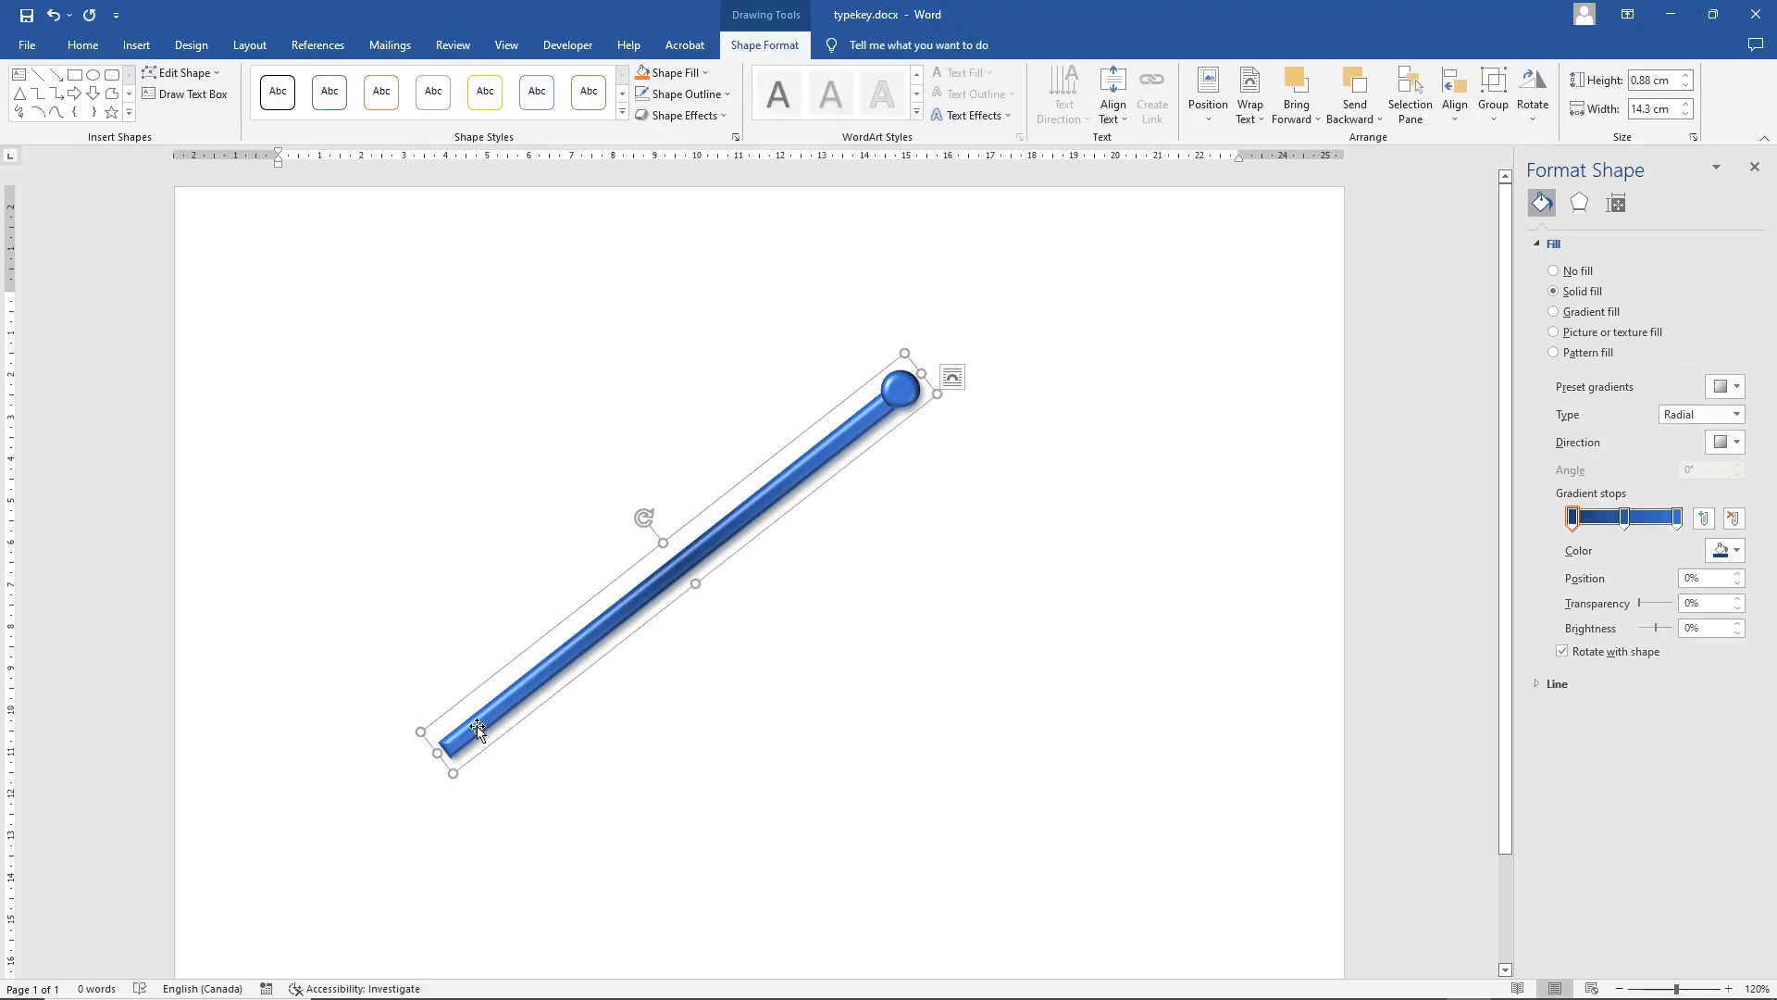
{"action": "right_click", "coordinate": [475, 725]}
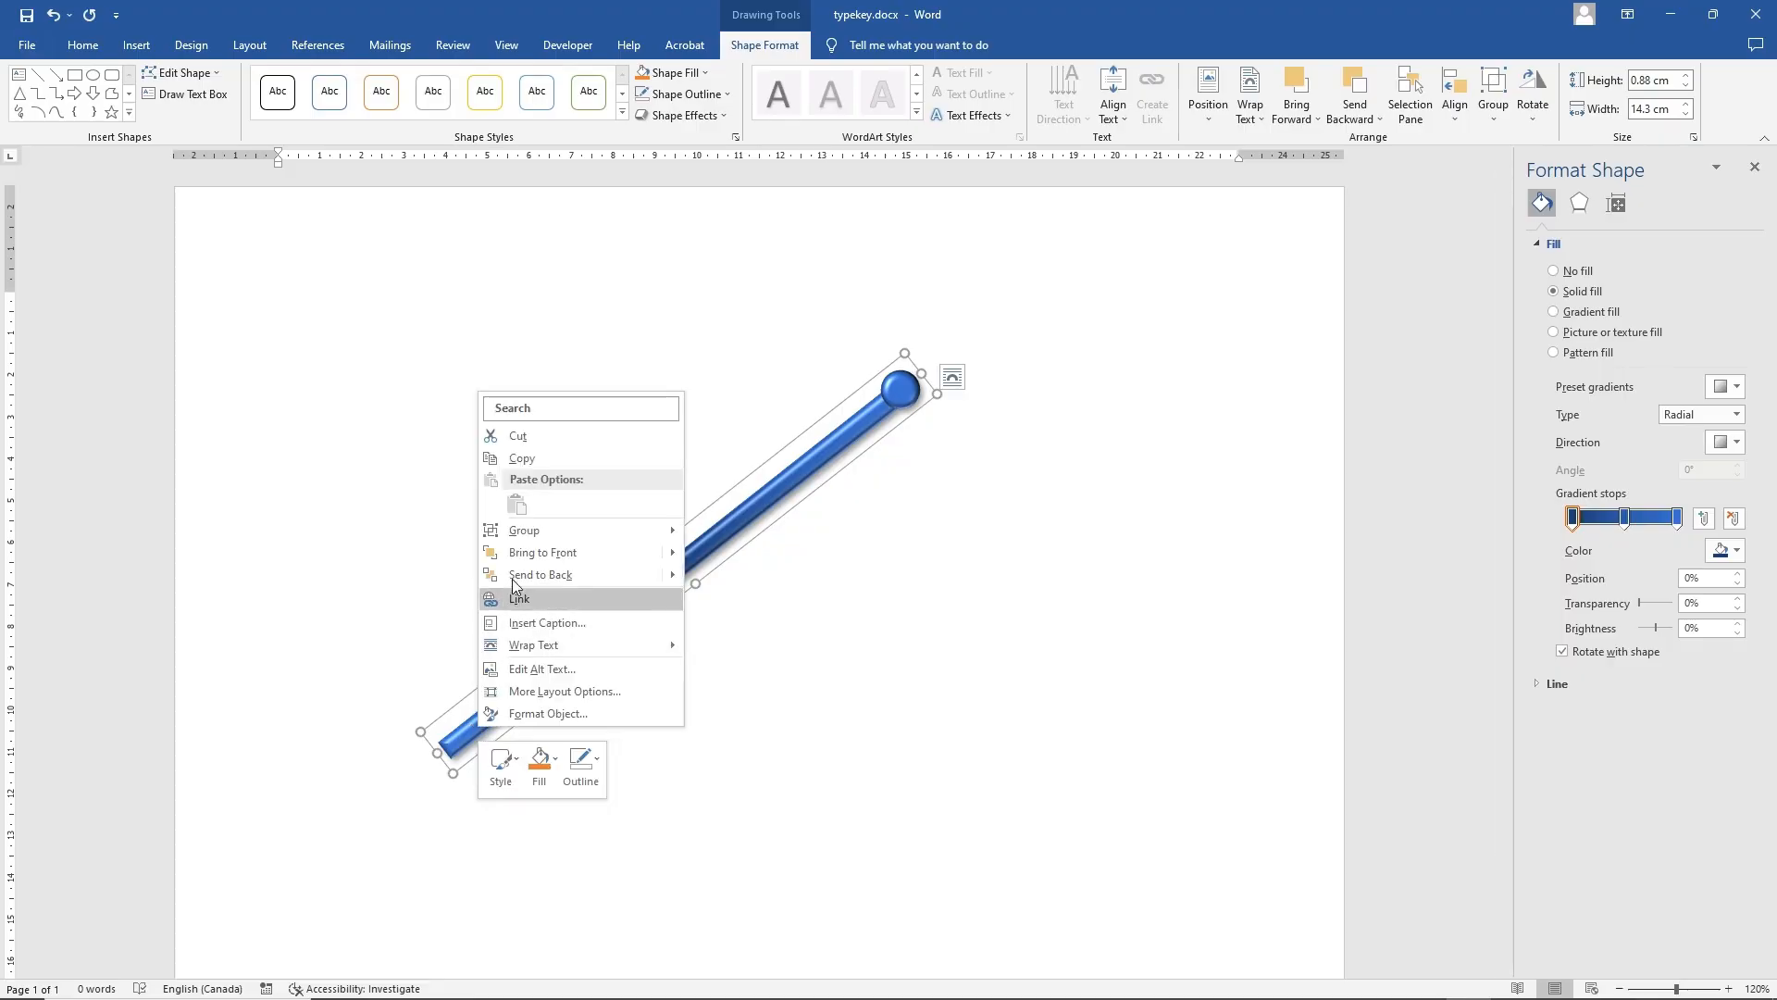
{"action": "mouse_move", "coordinate": [531, 653]}
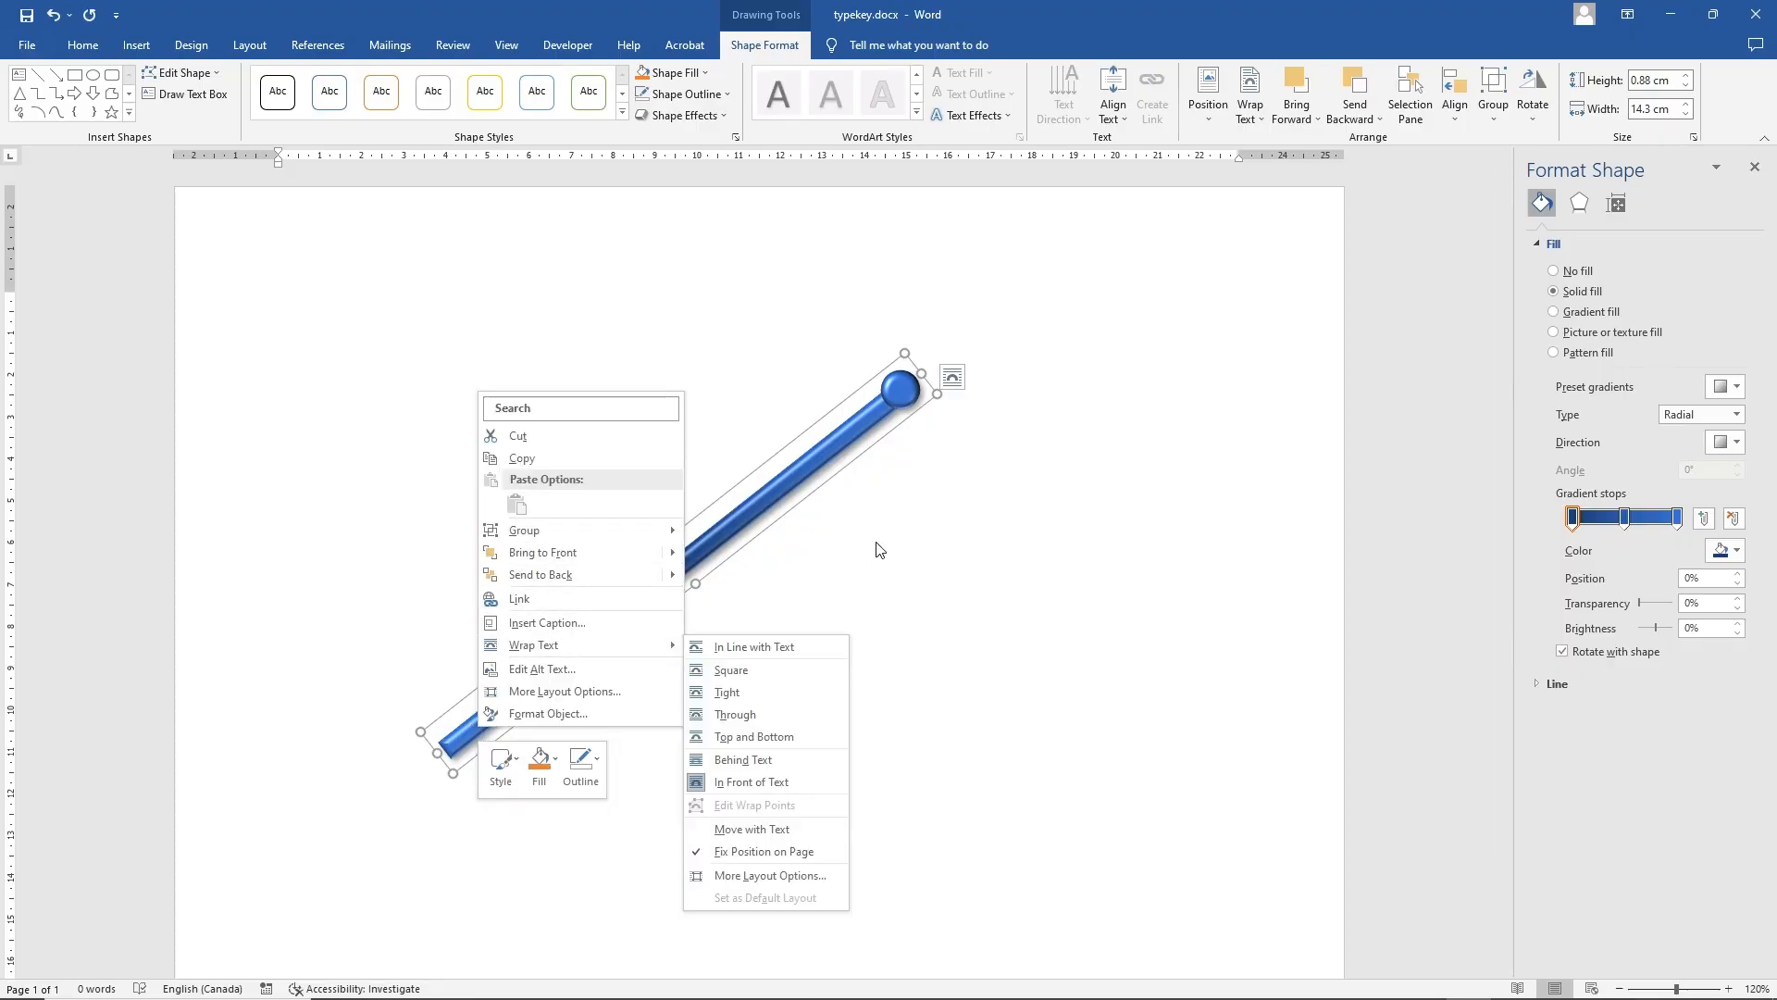
{"action": "left_click", "coordinate": [703, 549]}
{"action": "right_click", "coordinate": [705, 553]}
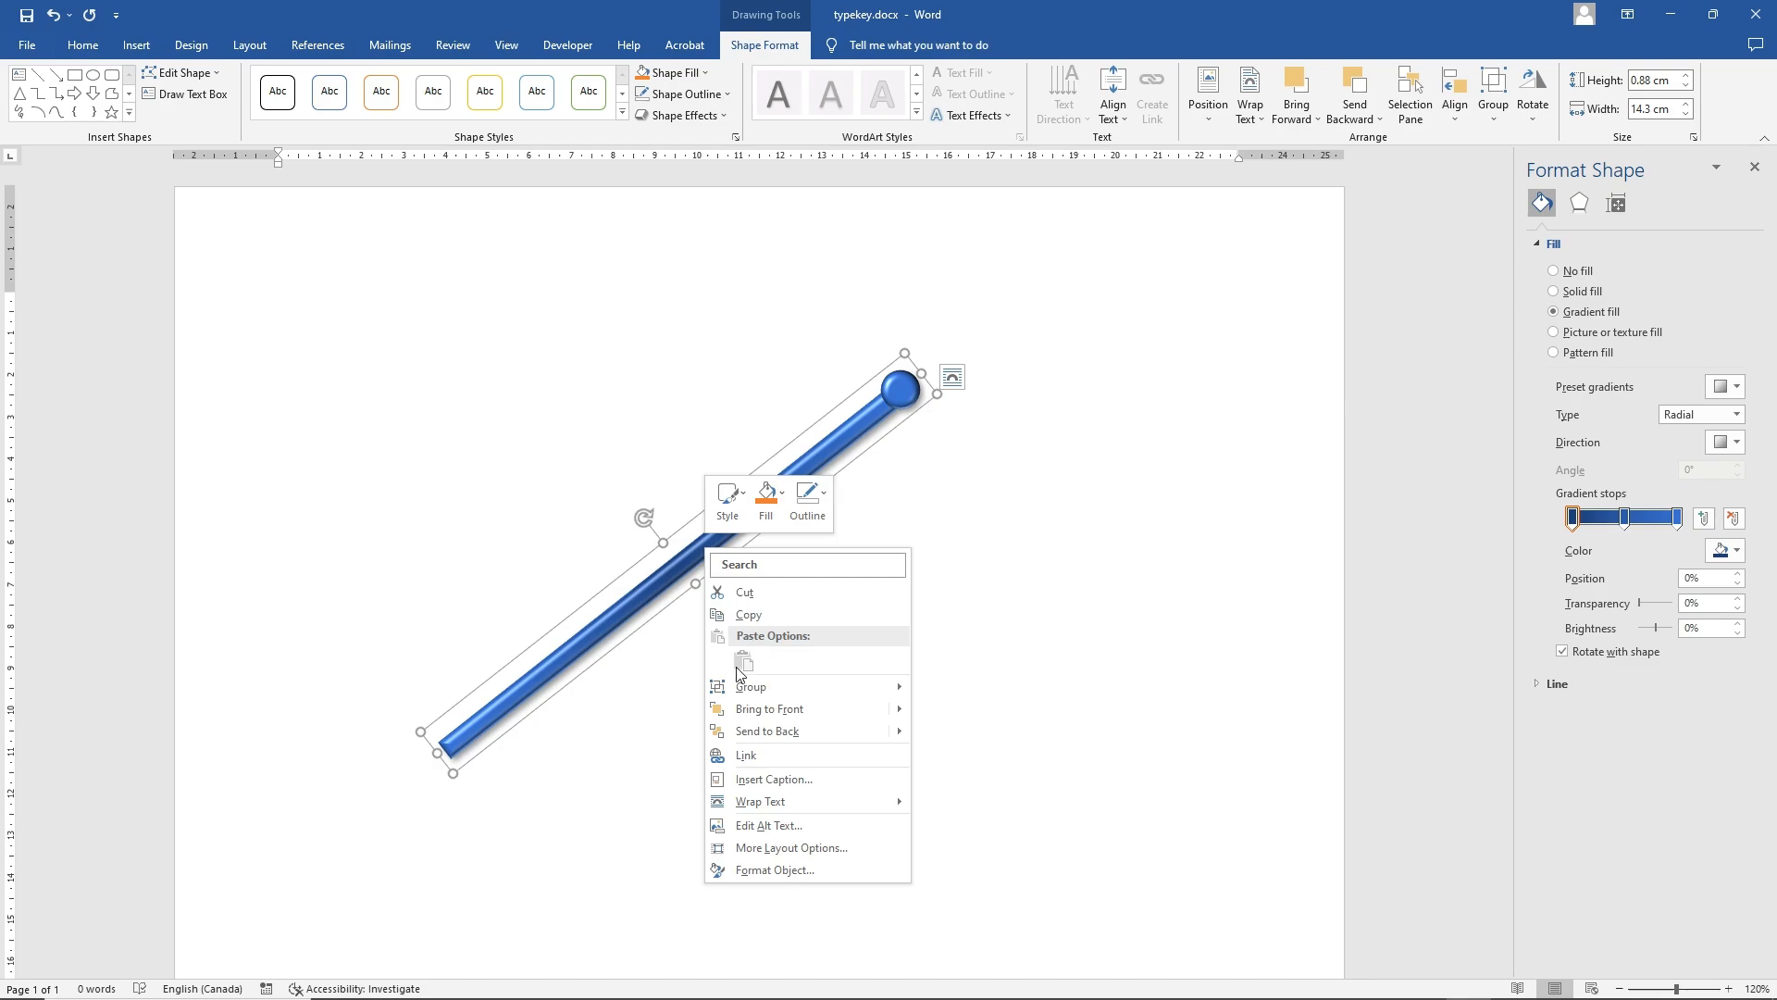
{"action": "left_click", "coordinate": [635, 691]}
Step: Edit the points of the bar inside the group and pull its lower end edge slightly outward to round it
{"action": "left_click", "coordinate": [574, 652]}
{"action": "right_click", "coordinate": [575, 652]}
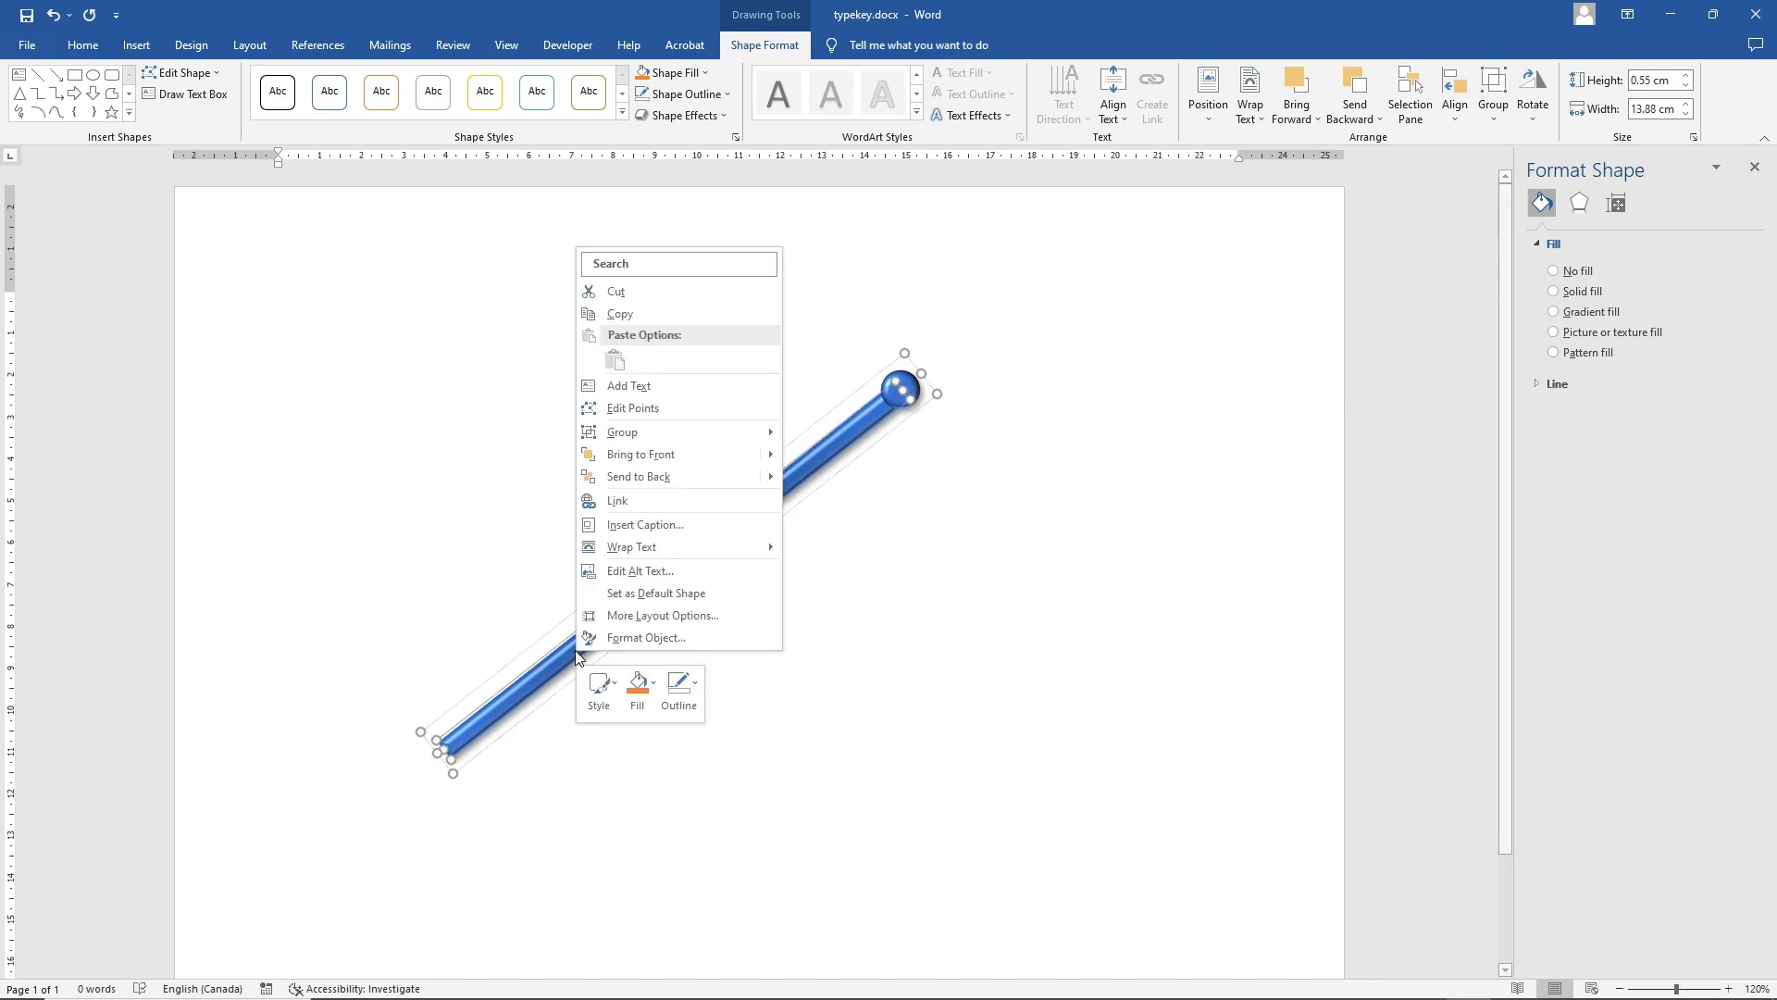
{"action": "left_click", "coordinate": [656, 407]}
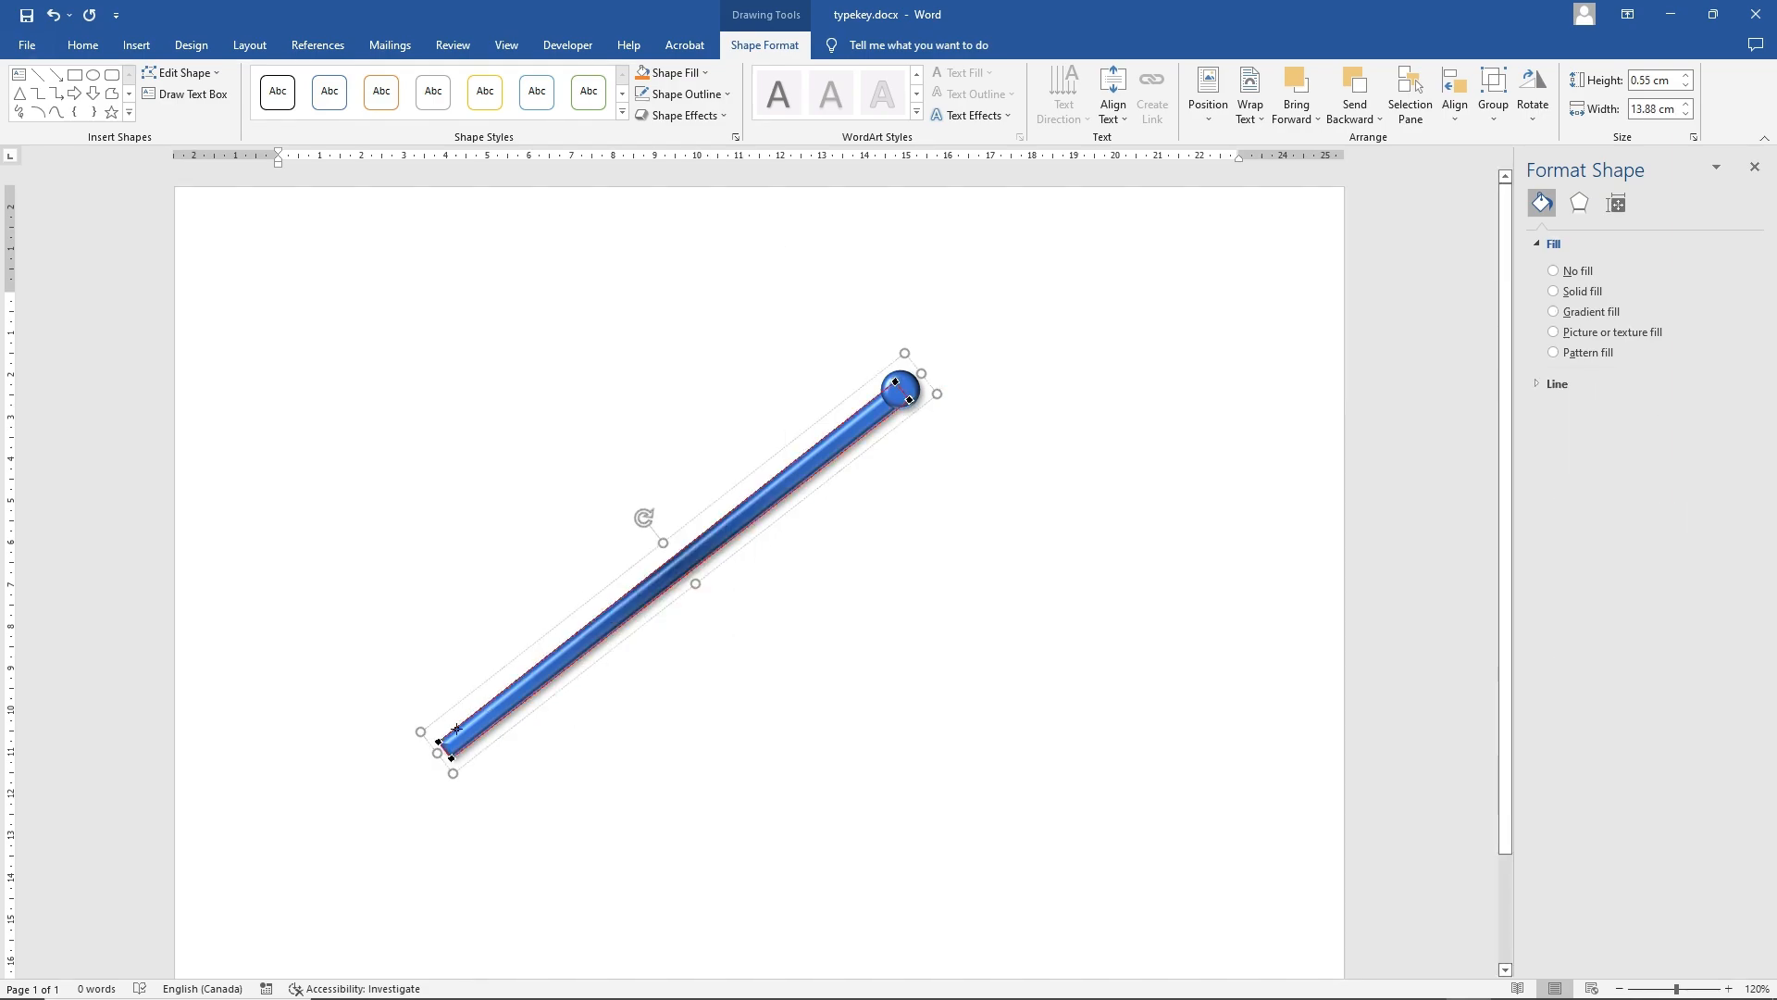
{"action": "left_click", "coordinate": [441, 753]}
{"action": "left_click_drag", "start_coordinate": [444, 748], "coordinate": [437, 752]}
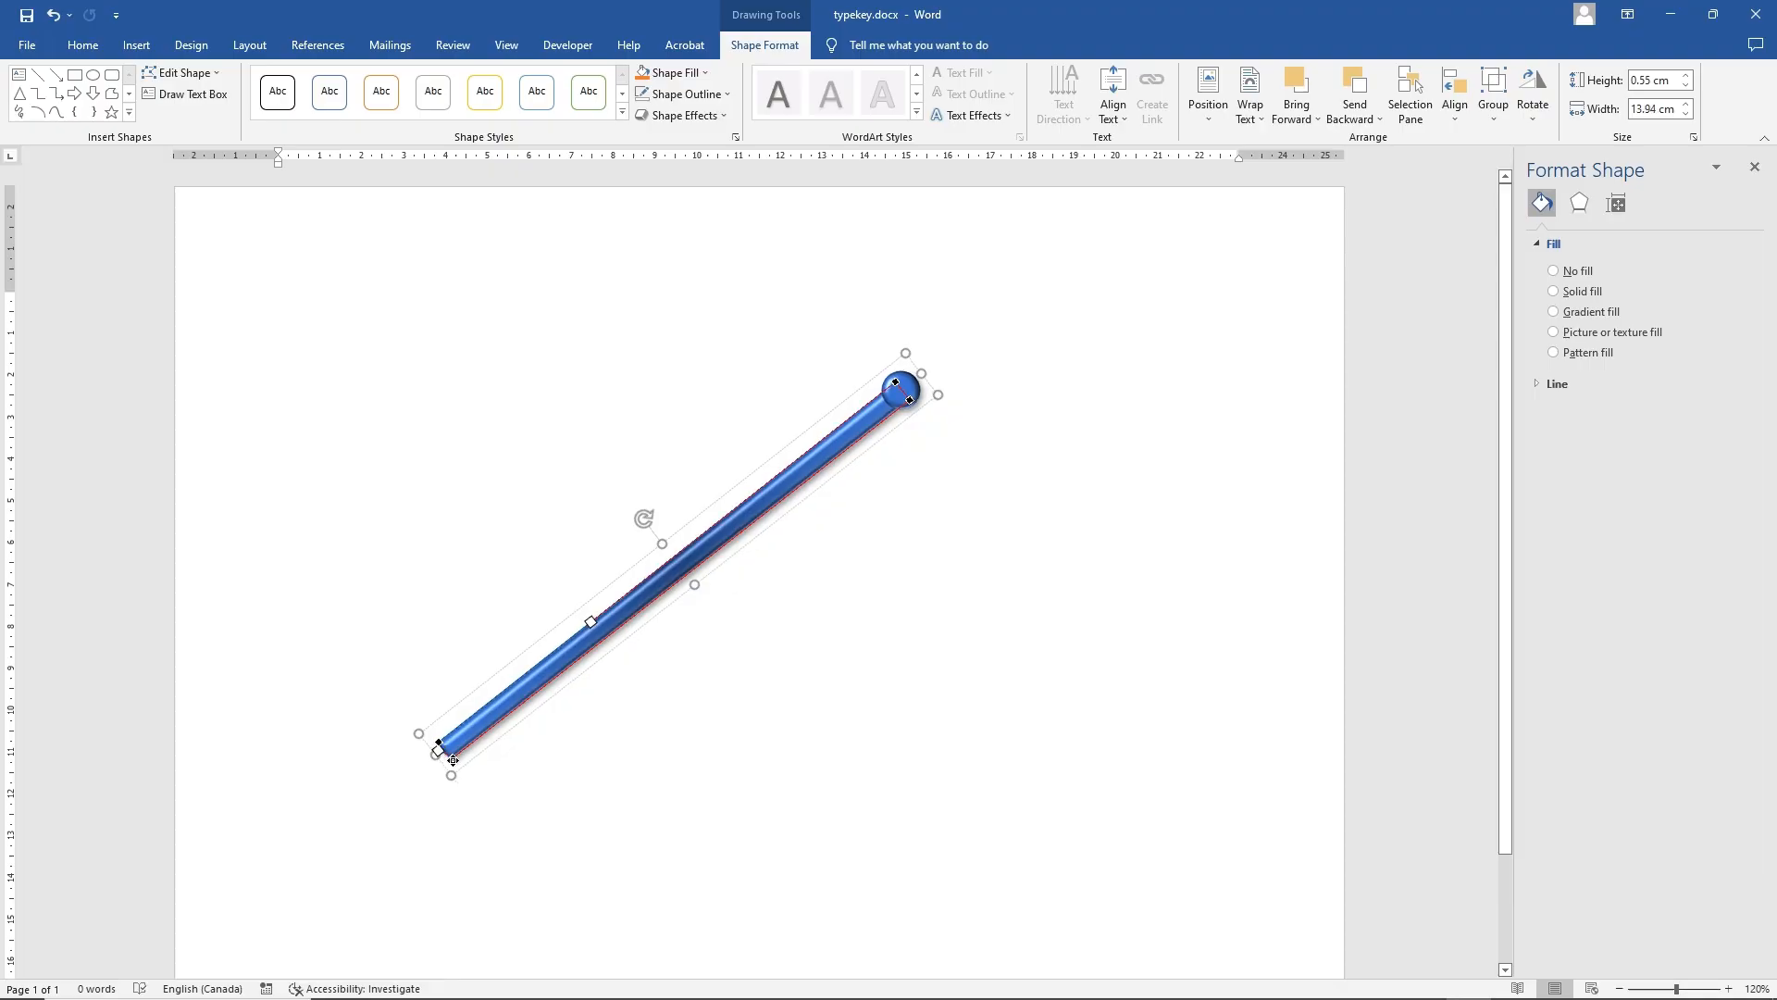
{"action": "left_click", "coordinate": [453, 758]}
{"action": "left_click", "coordinate": [510, 773]}
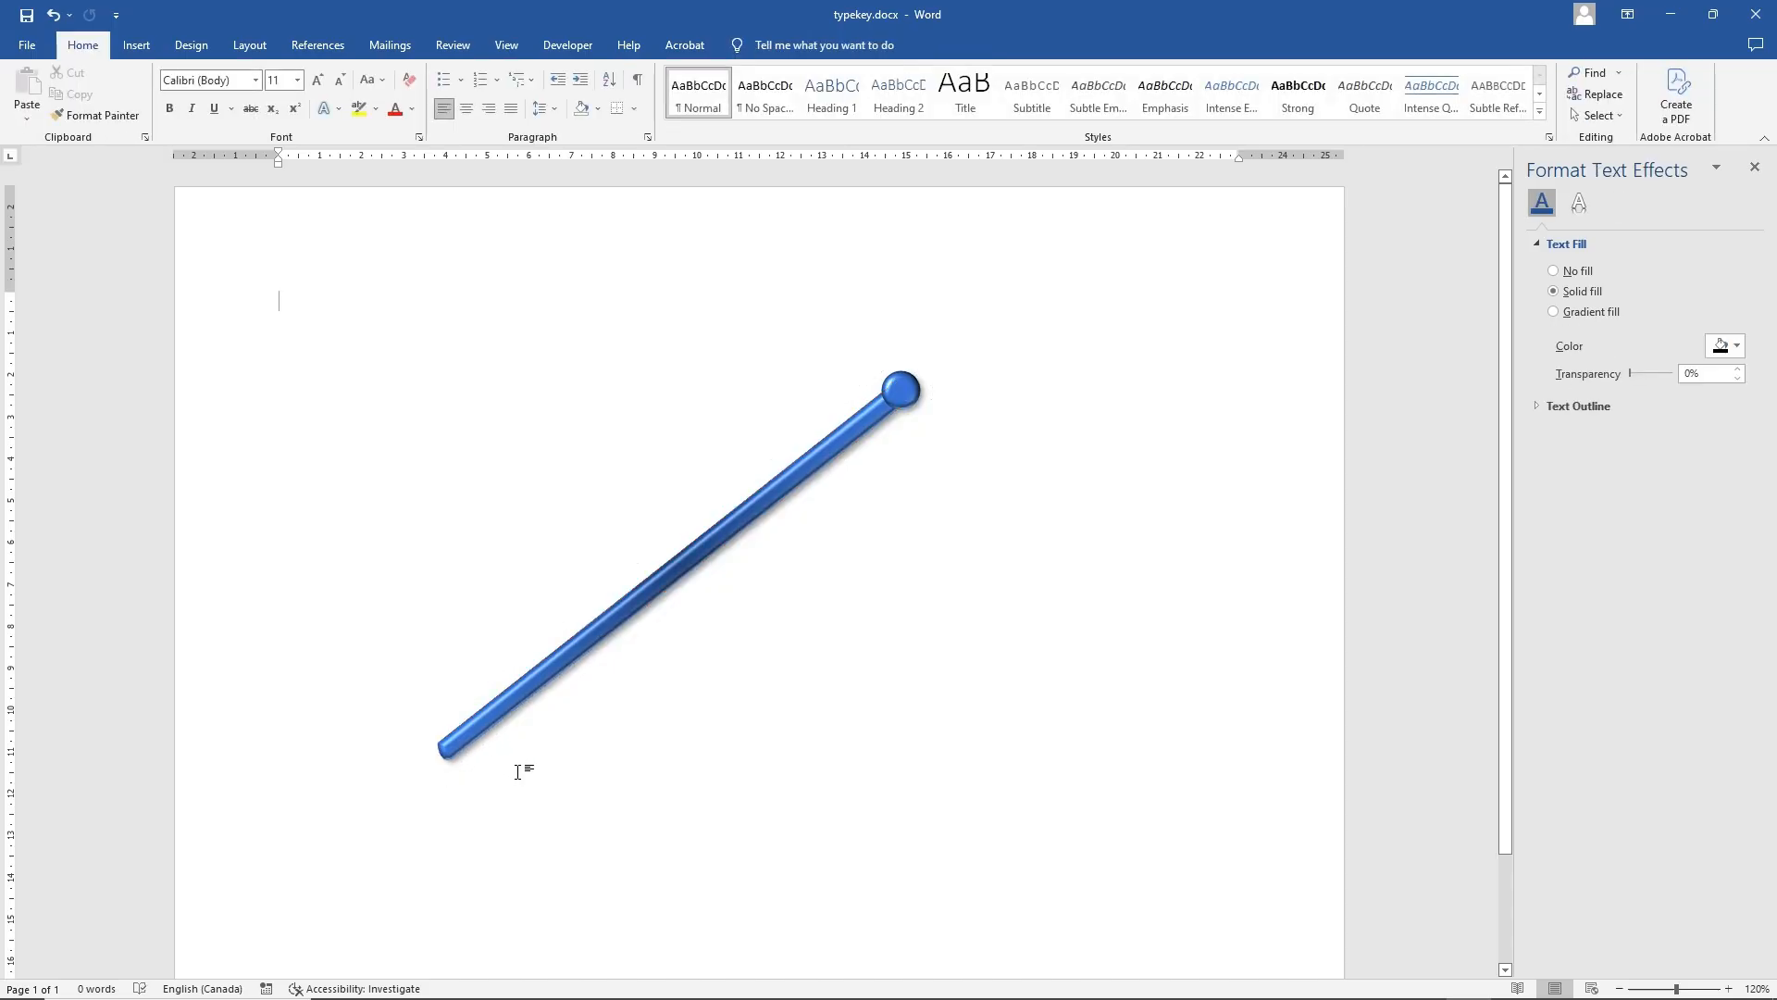
Step: Try the fourth Neutral lighting preset on the grouped stick and undo it
{"action": "left_click", "coordinate": [455, 748]}
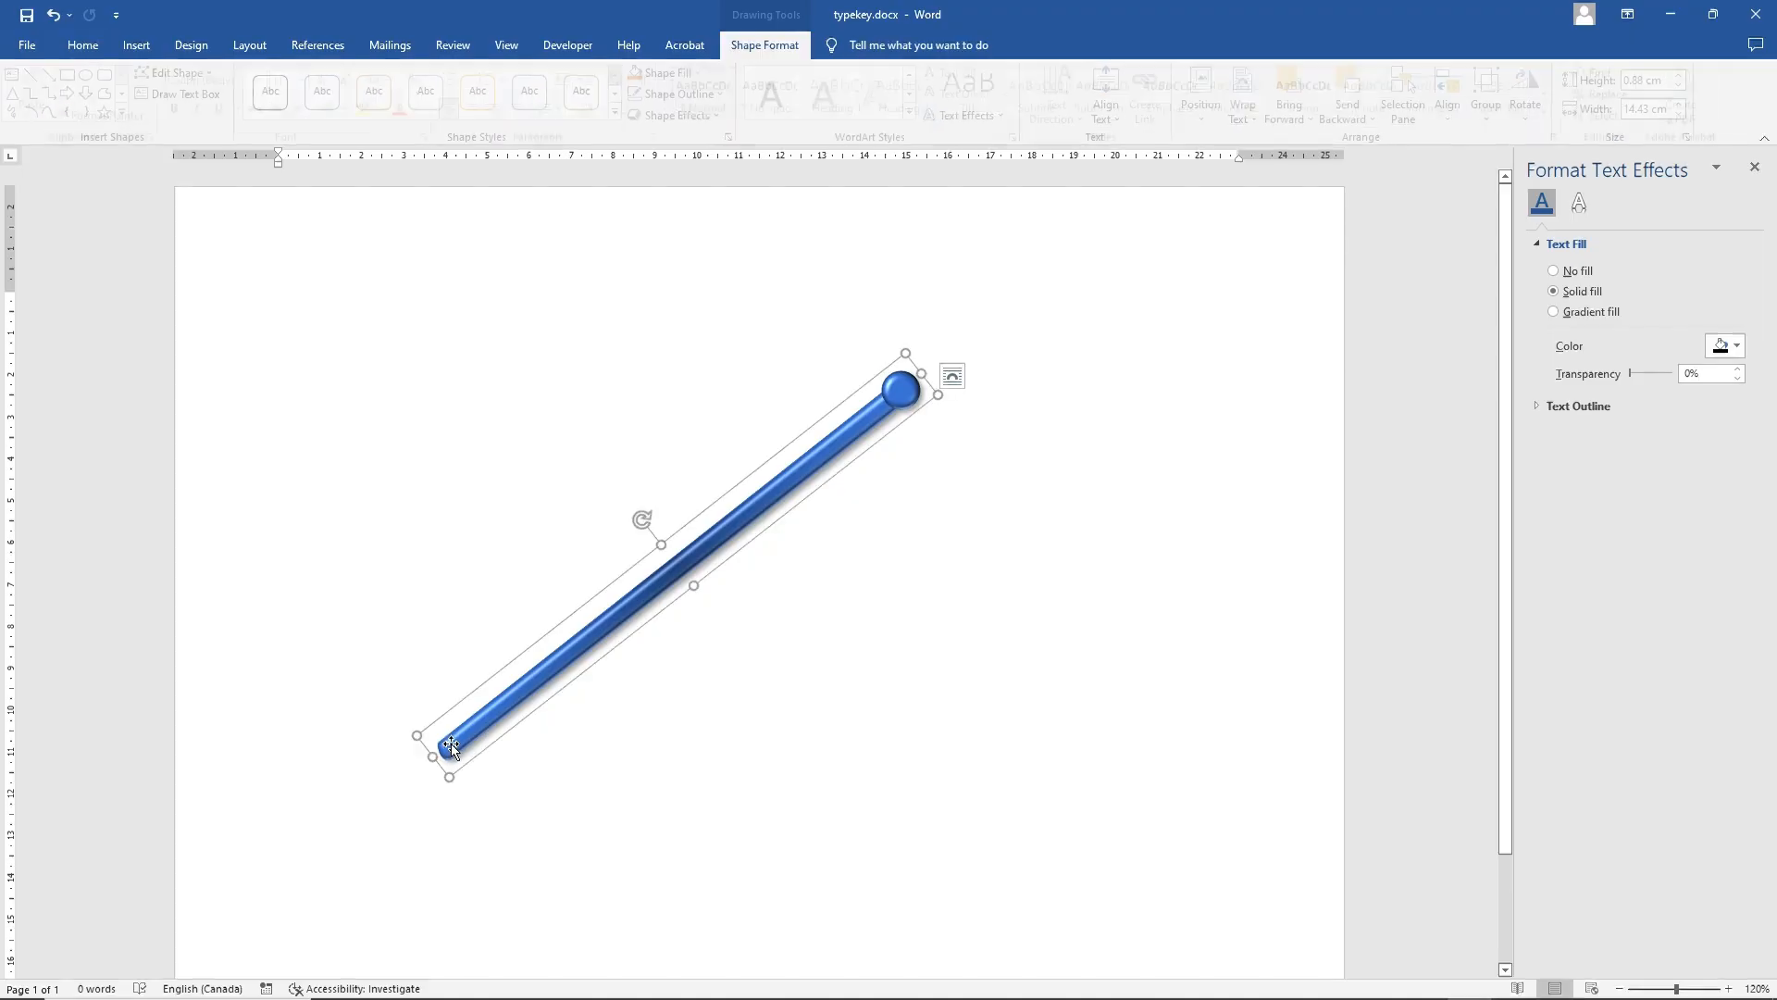
{"action": "left_click", "coordinate": [743, 783]}
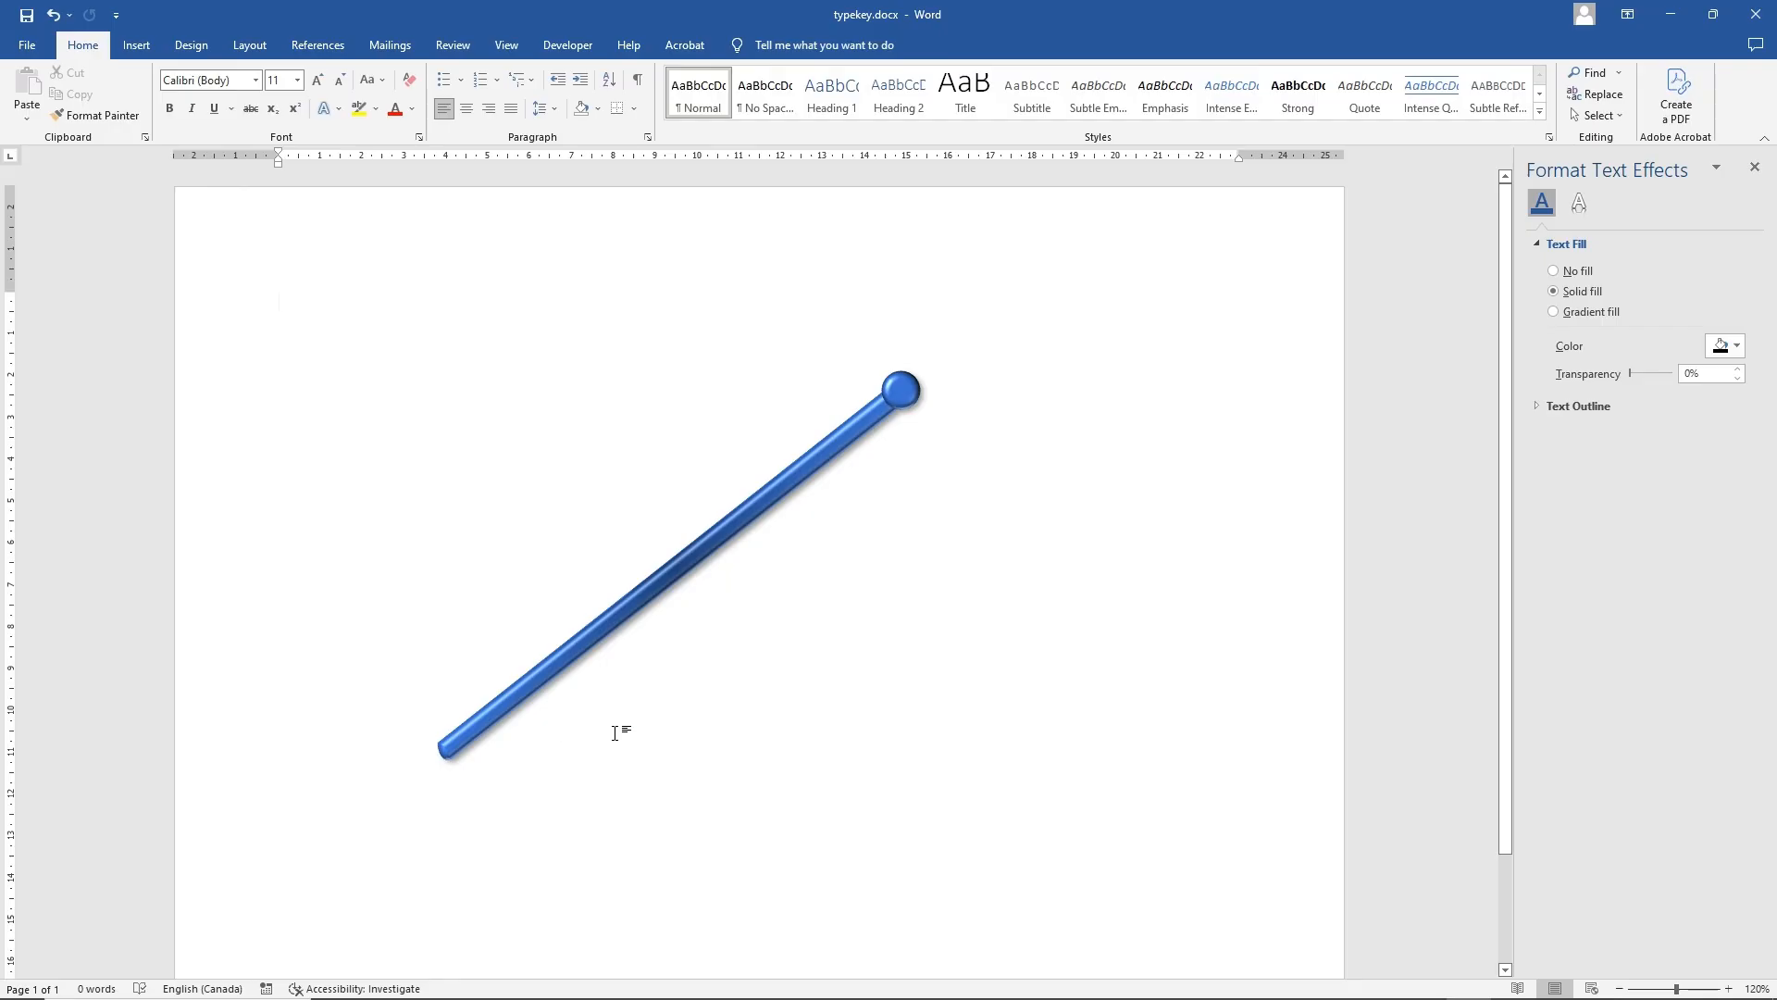
{"action": "left_click", "coordinate": [726, 527]}
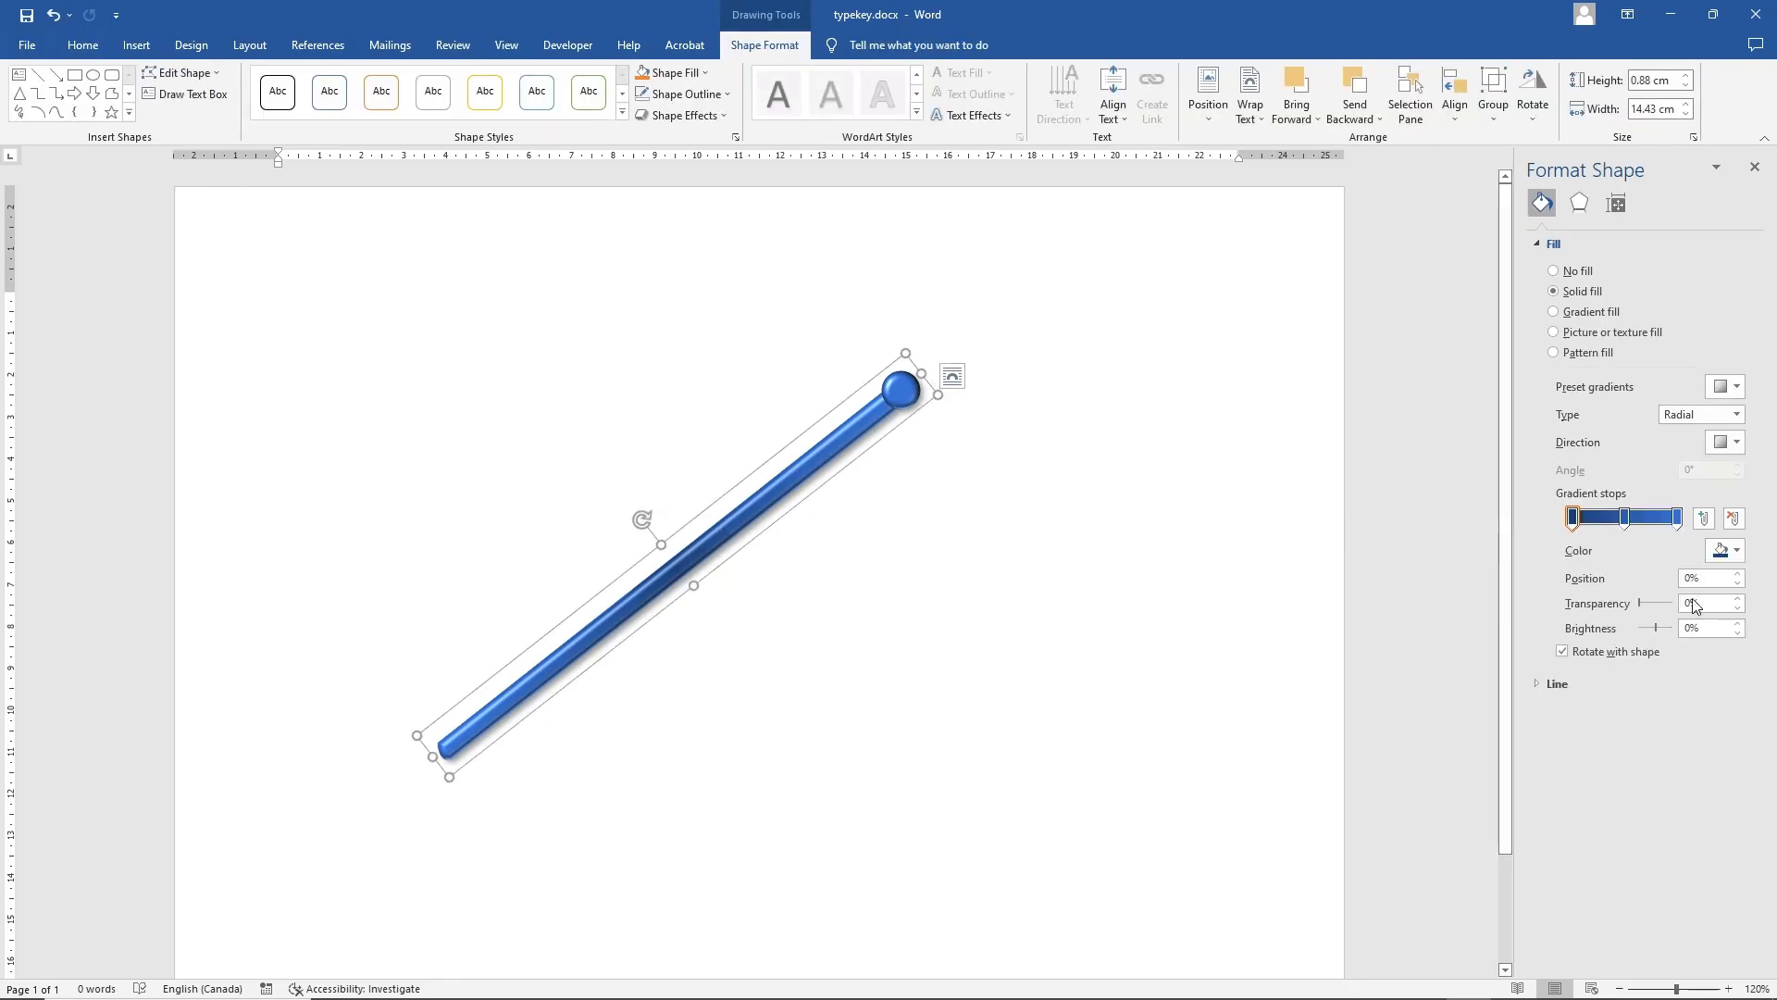
{"action": "left_click", "coordinate": [1580, 205]}
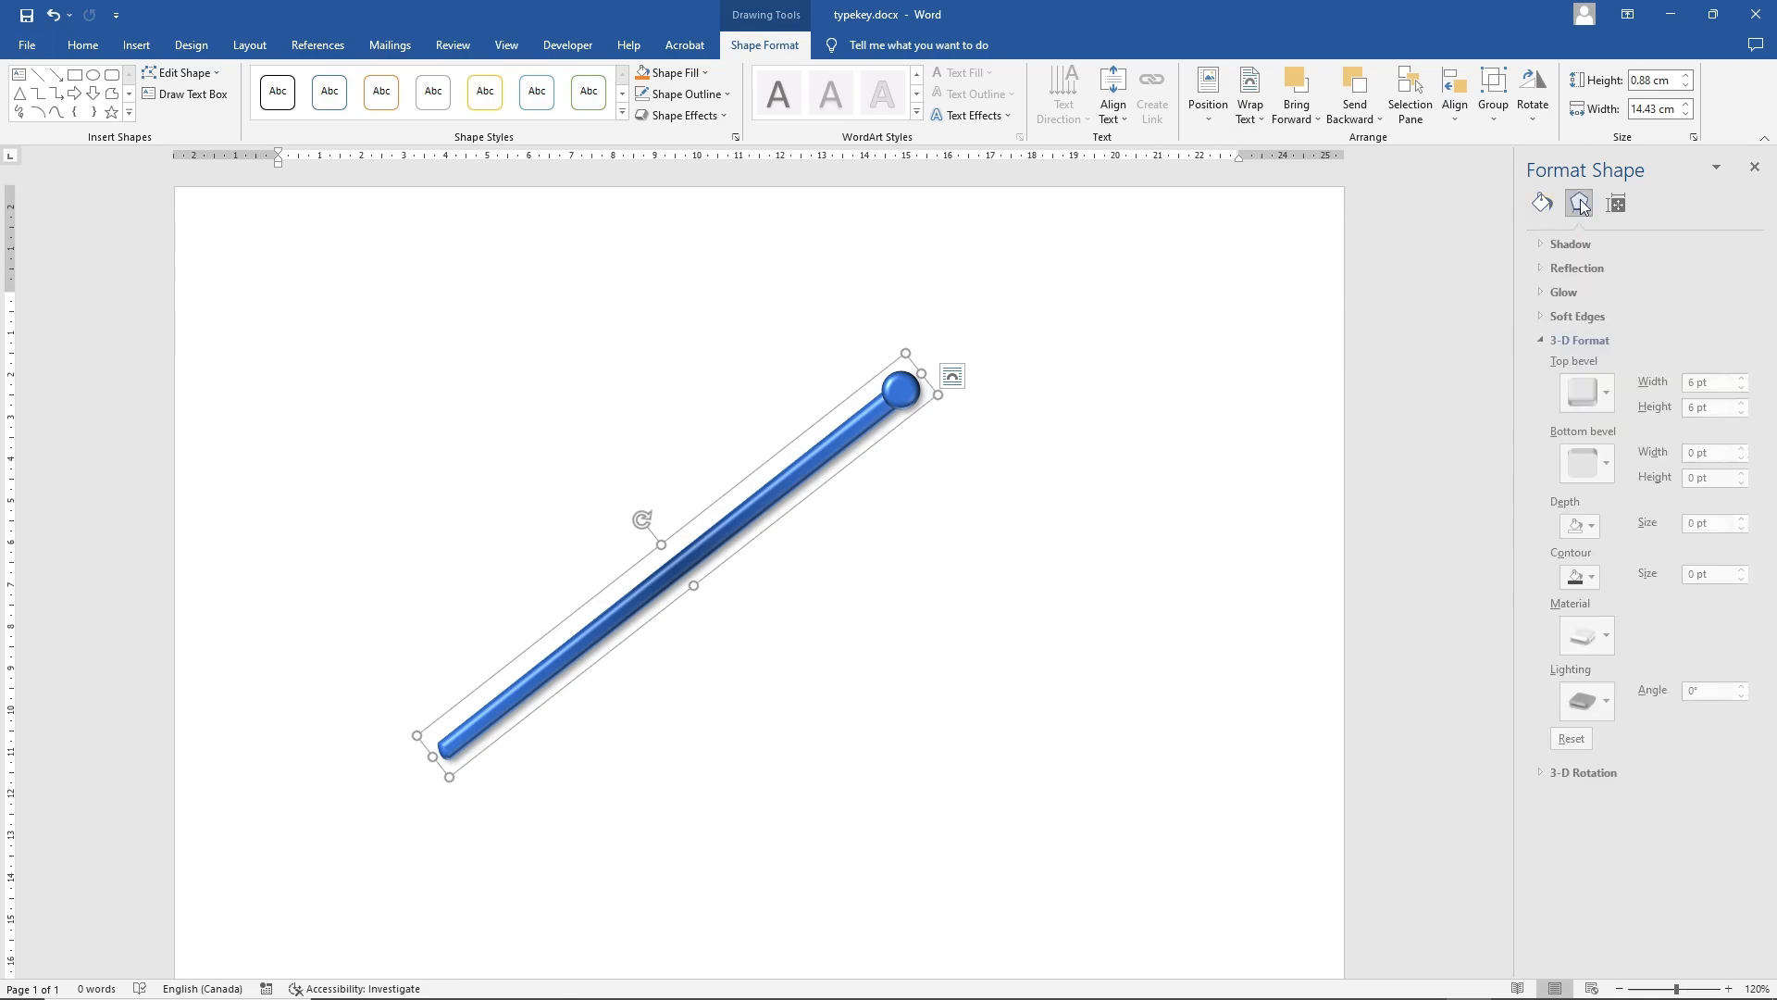
{"action": "left_click", "coordinate": [1604, 701]}
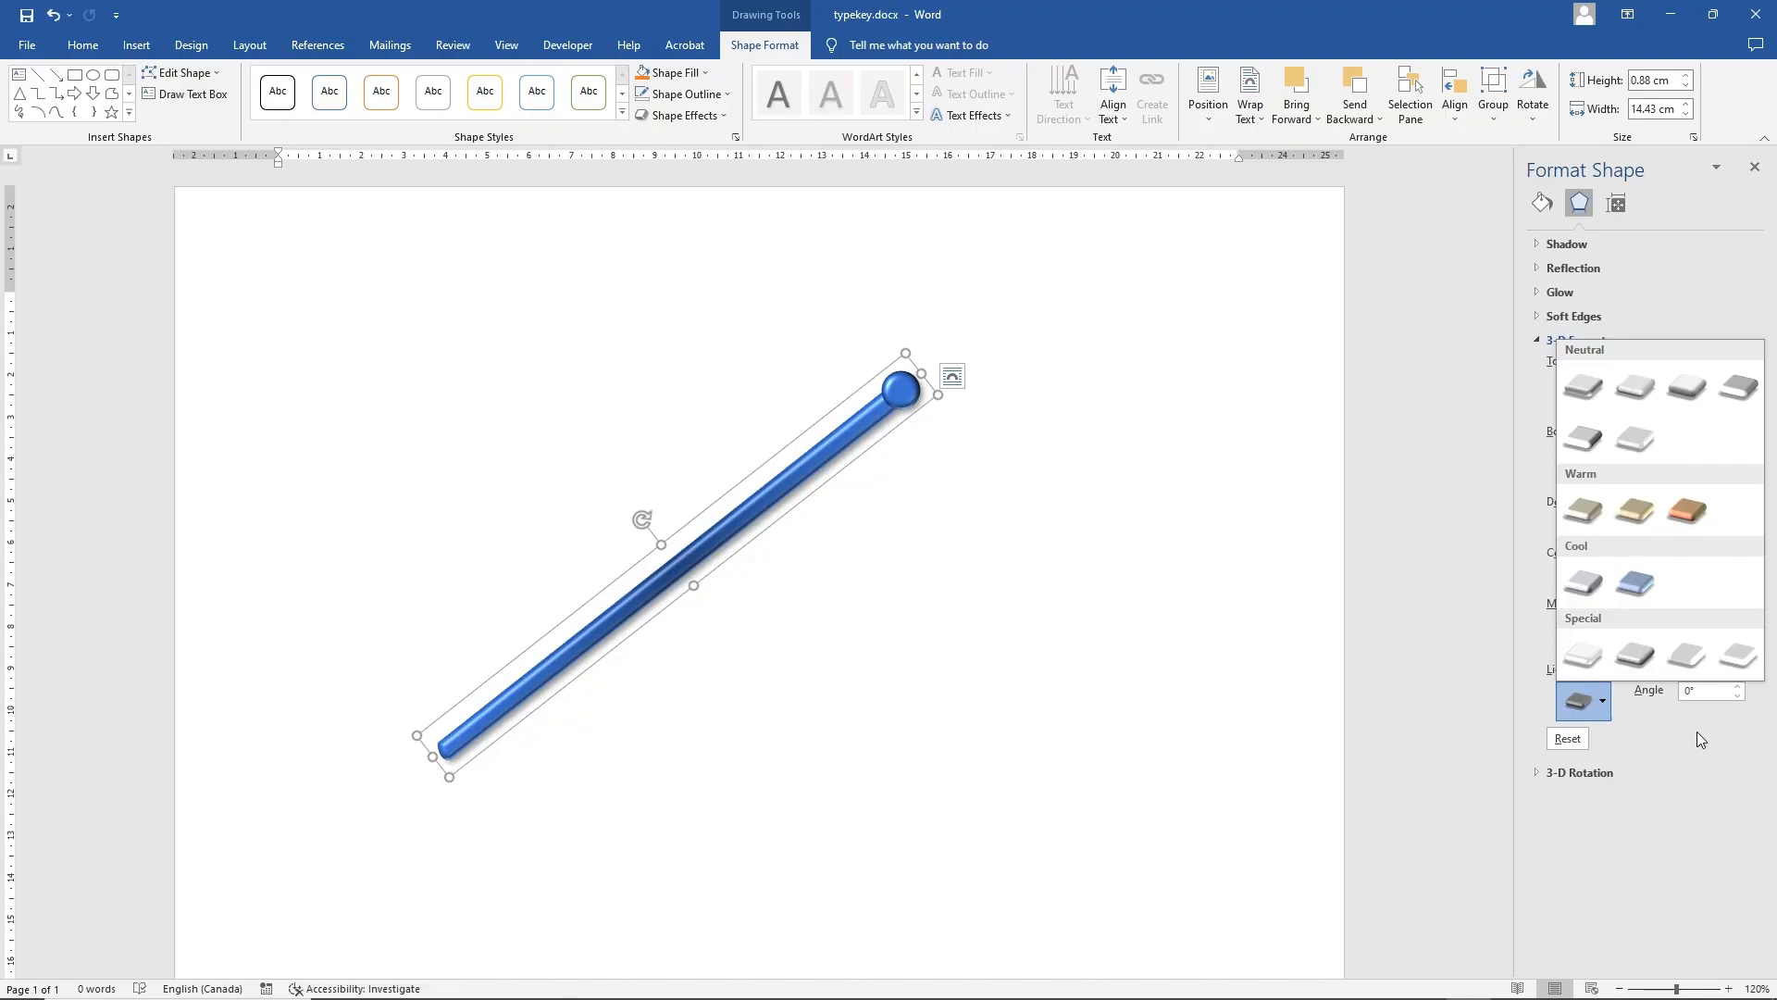
{"action": "left_click", "coordinate": [1740, 389]}
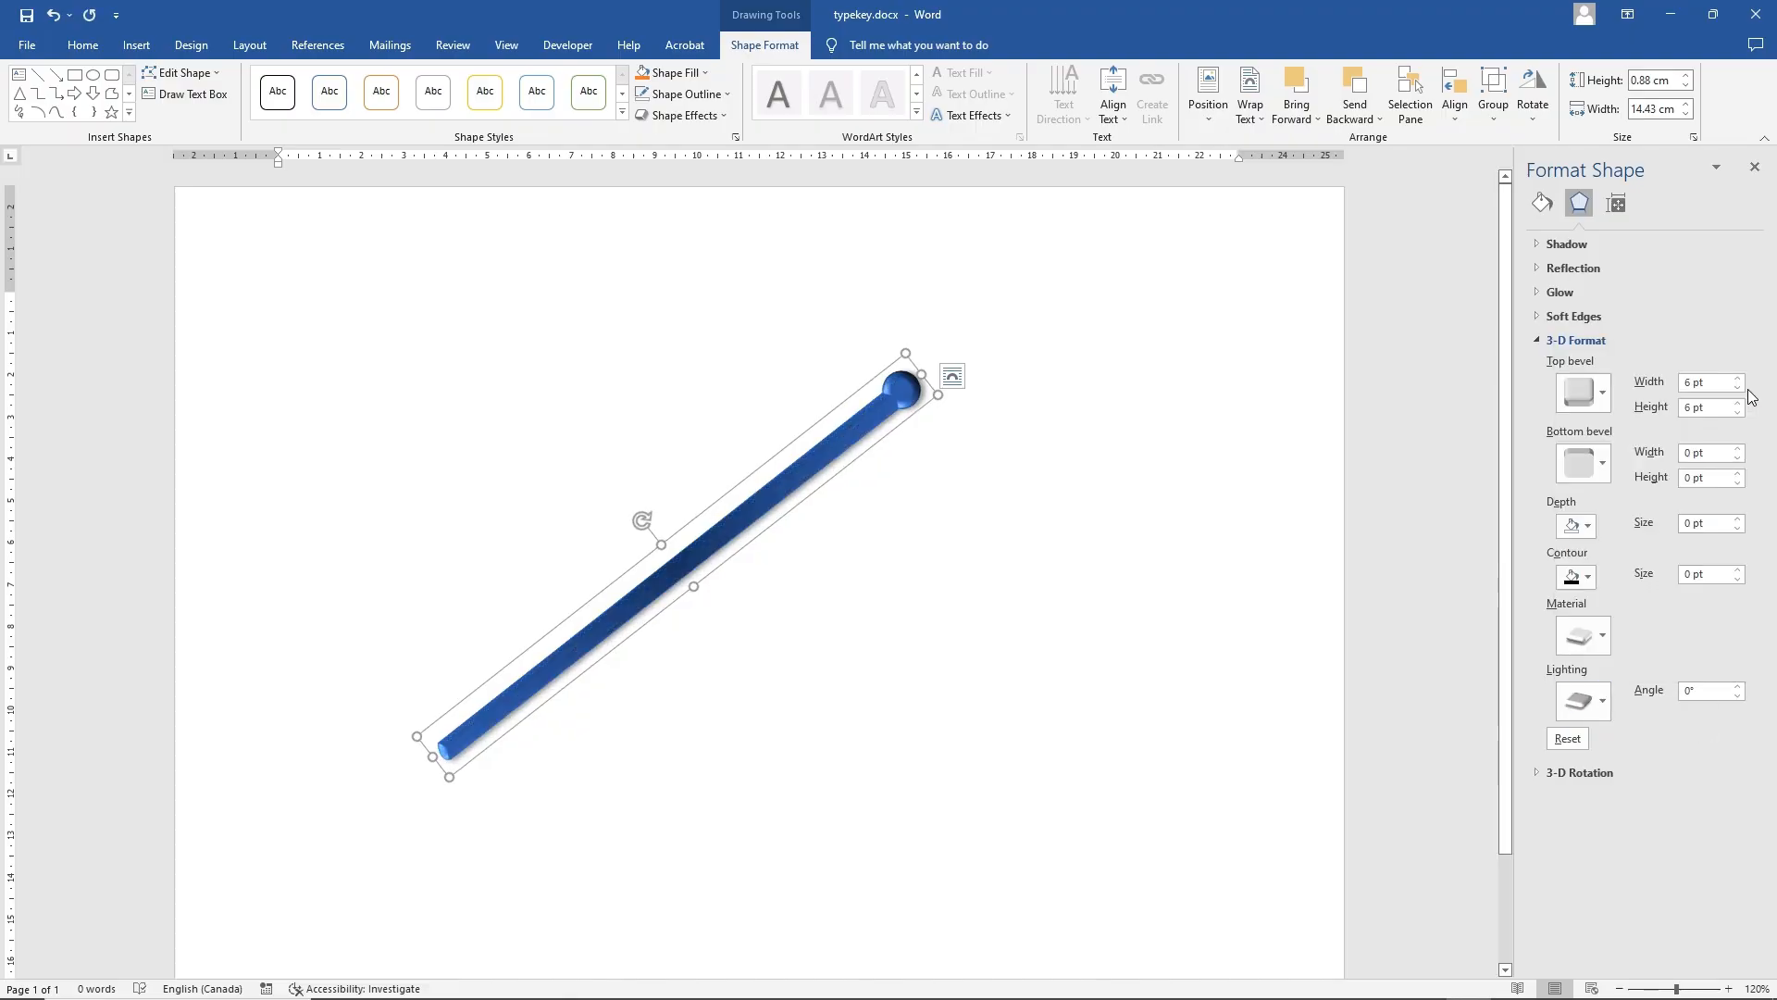
{"action": "left_click", "coordinate": [55, 16]}
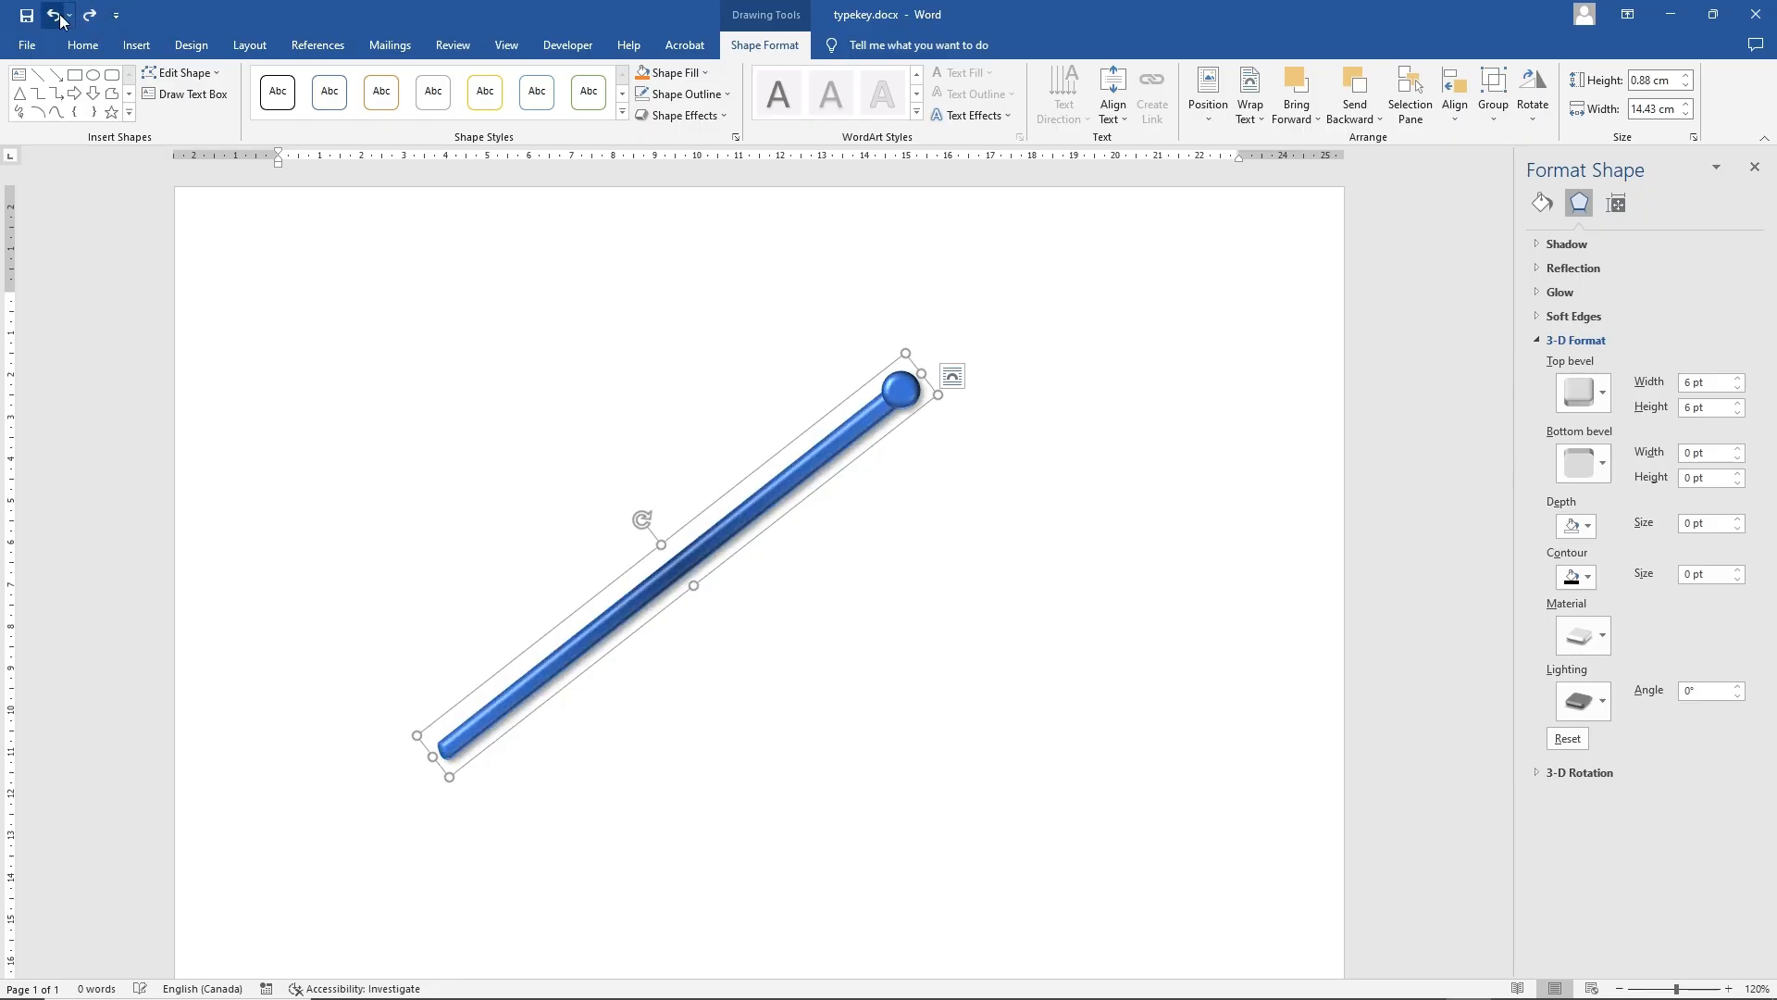
Step: Try the third Neutral lighting preset on the grouped stick, compare it with the previous lighting, and undo it
{"action": "left_click", "coordinate": [1603, 707]}
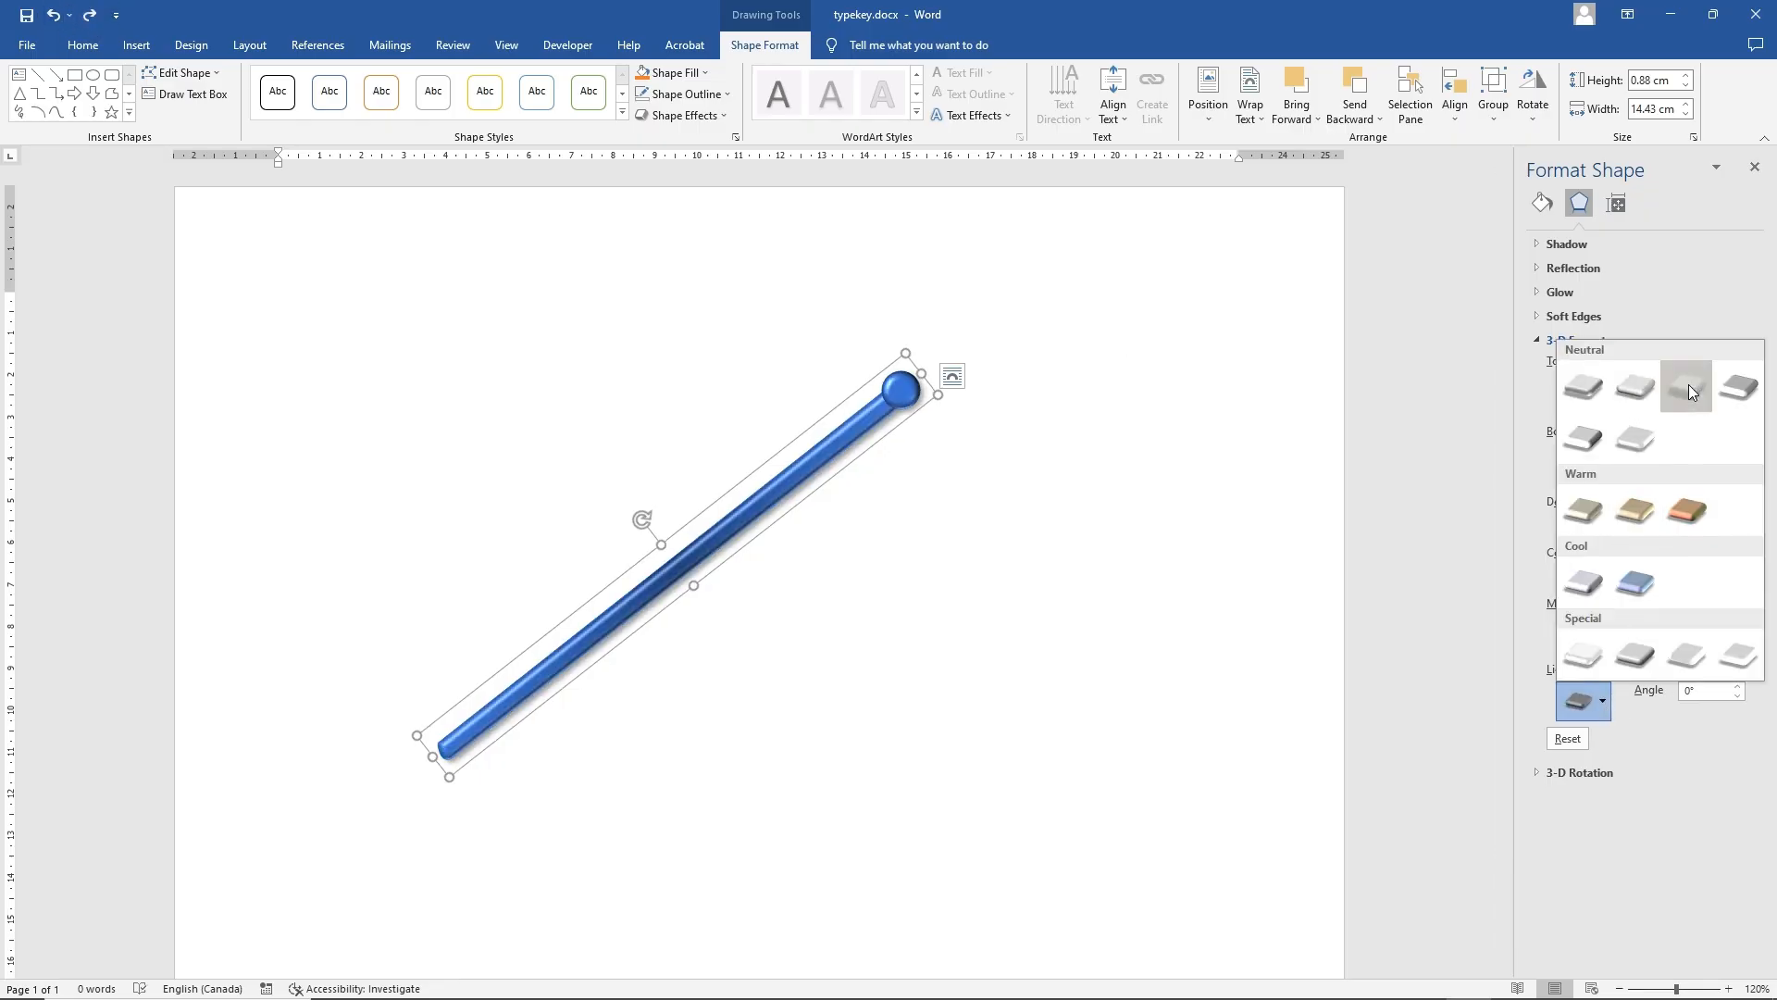
{"action": "left_click", "coordinate": [1688, 385]}
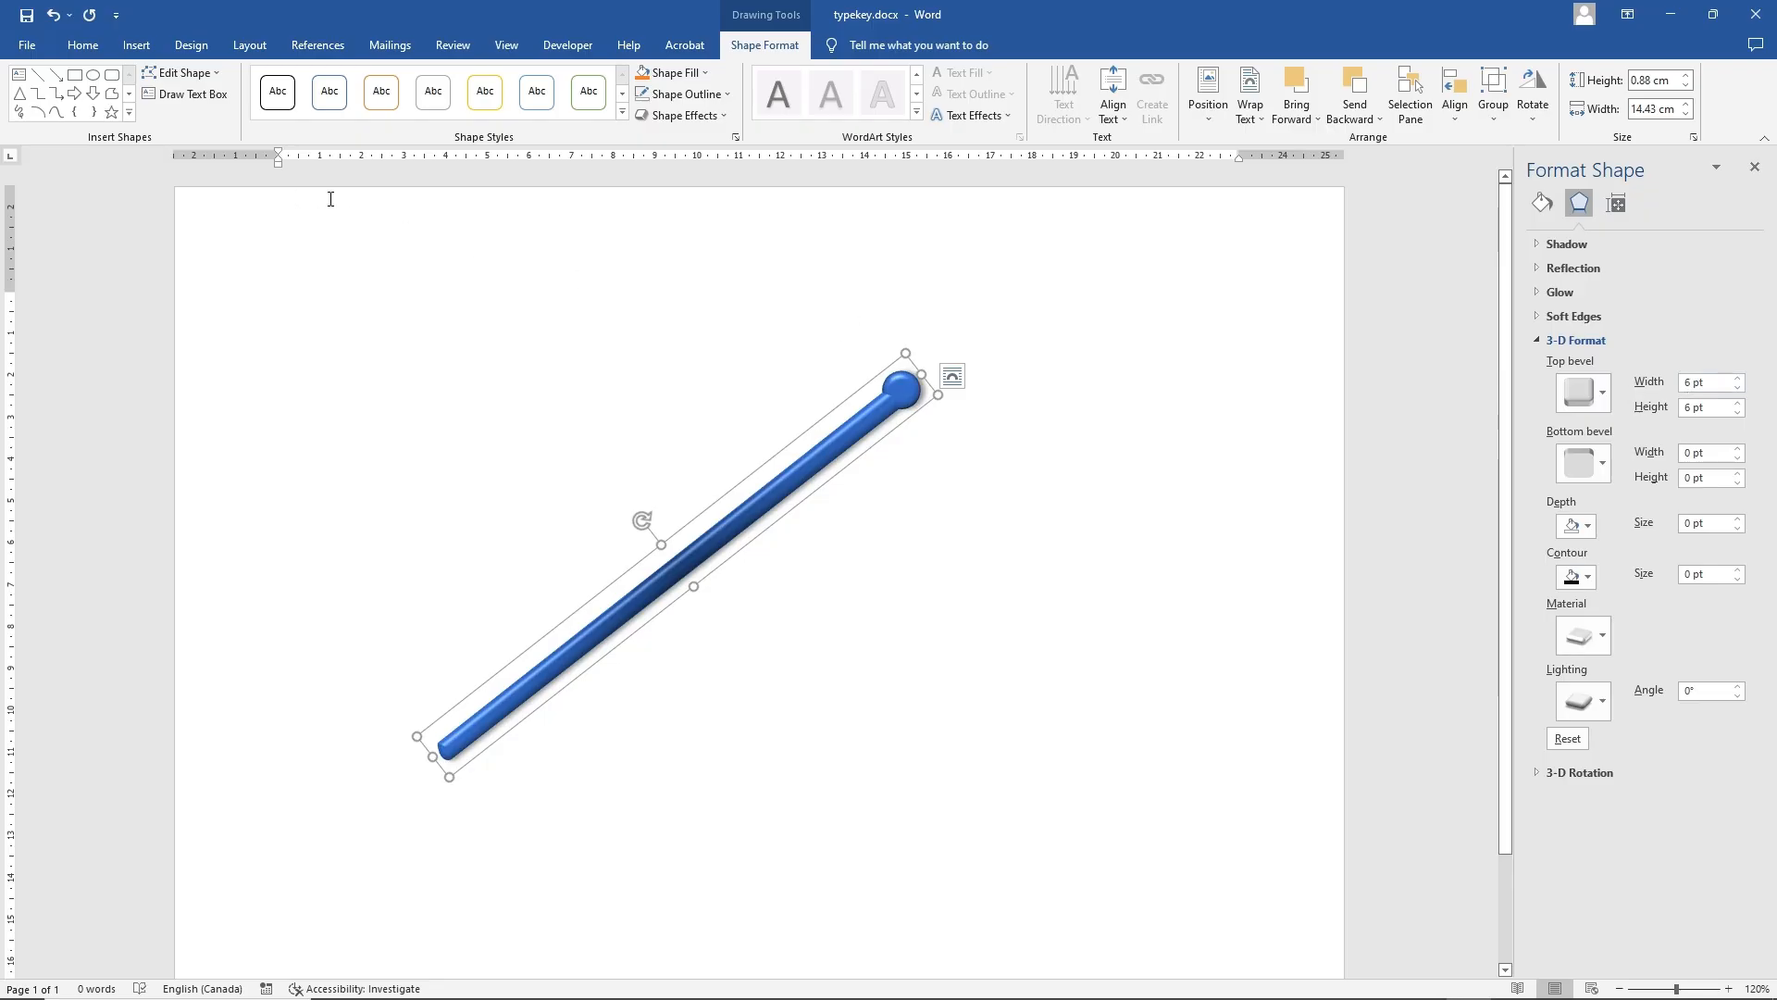
{"action": "left_click", "coordinate": [49, 19]}
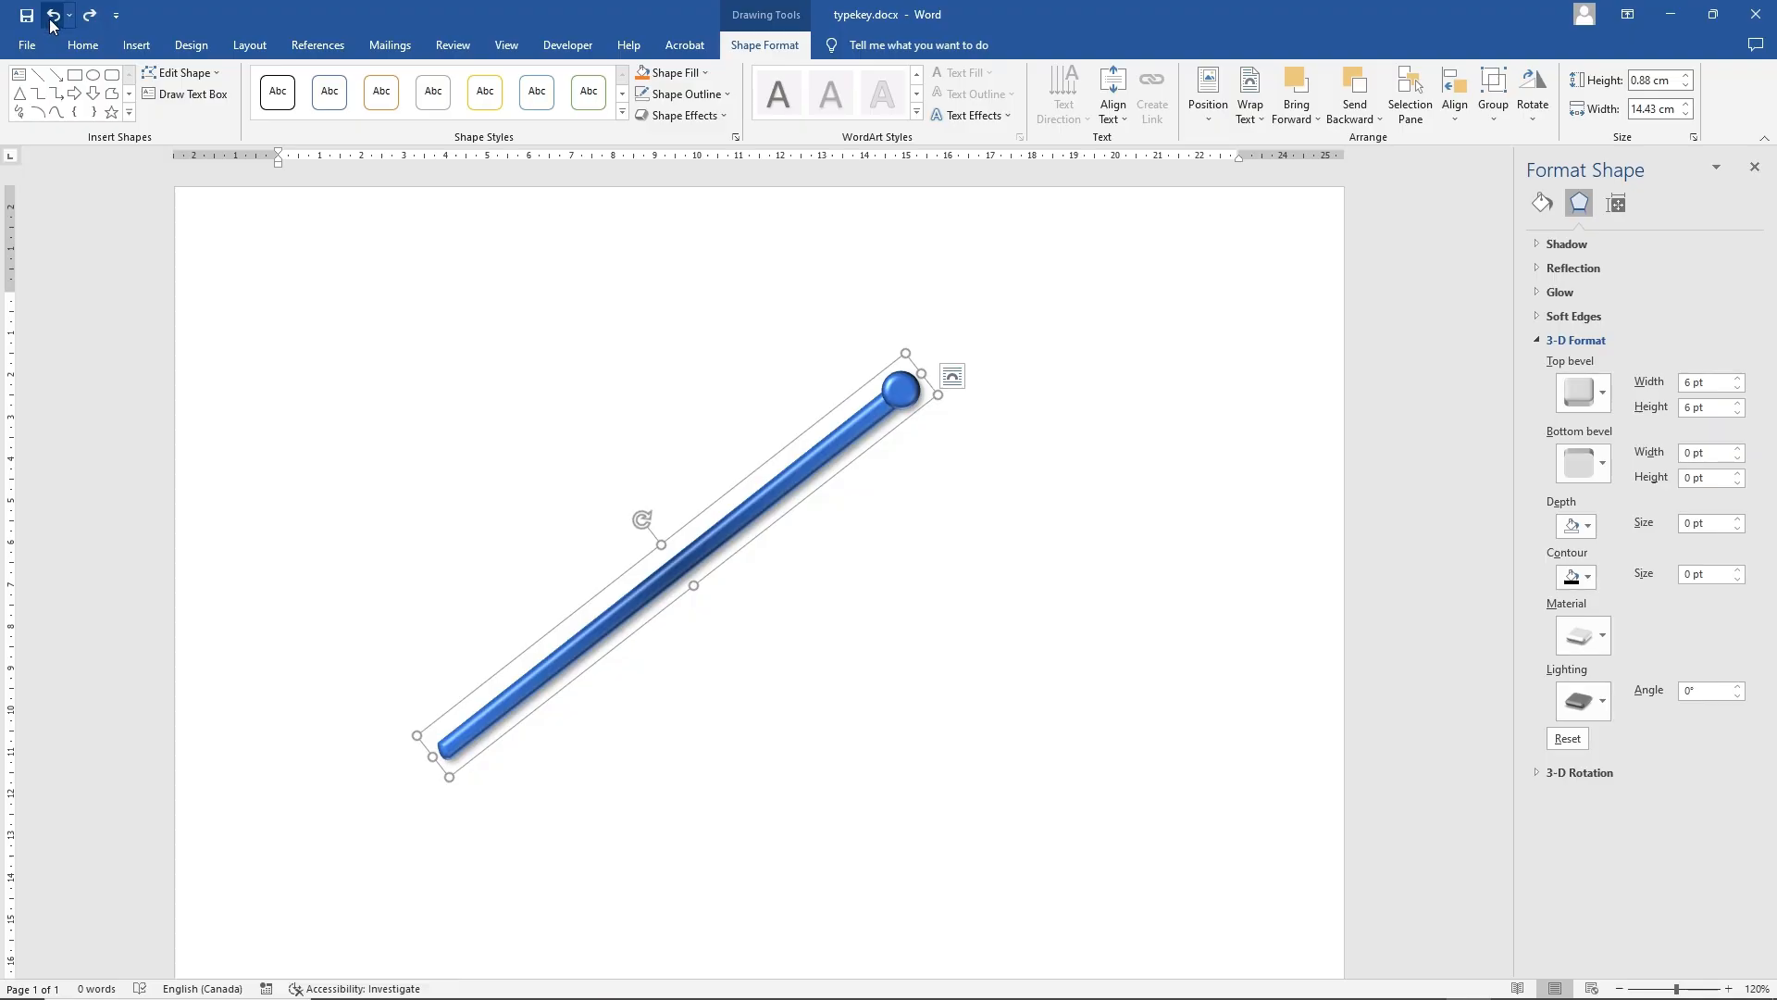
{"action": "left_click", "coordinate": [88, 20]}
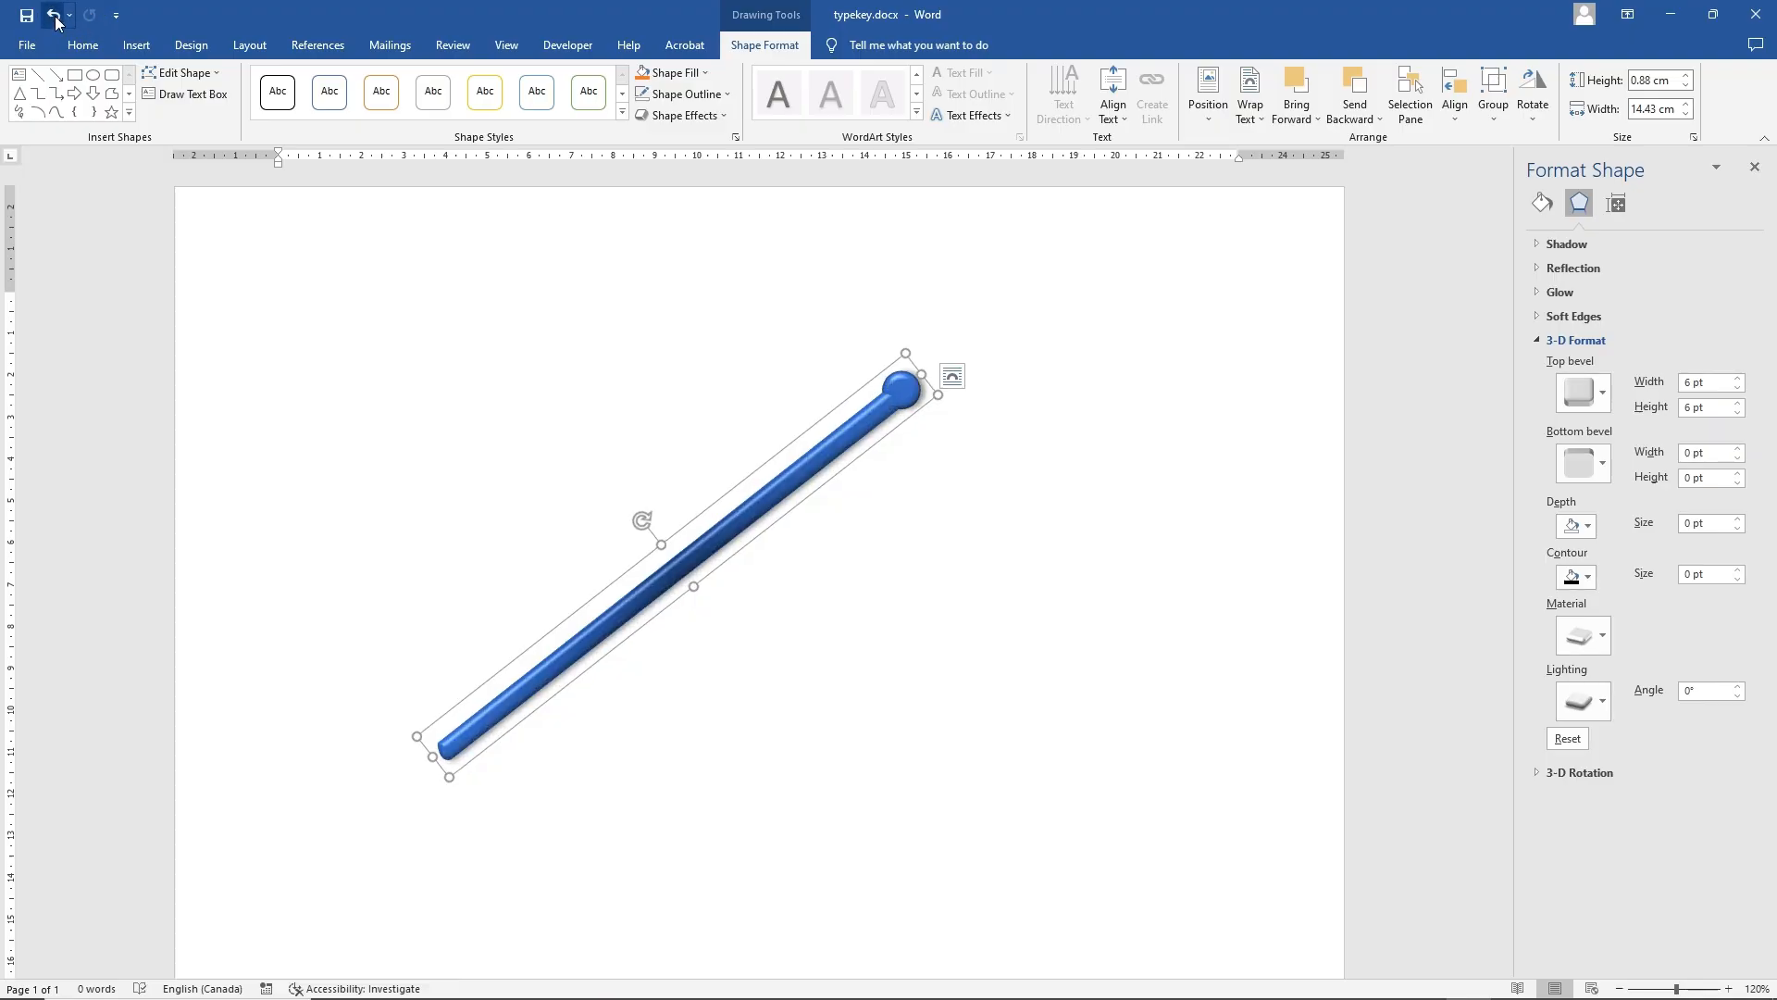
{"action": "left_click", "coordinate": [55, 19]}
Step: Apply the second Cool lighting preset to the grouped stick
{"action": "left_click", "coordinate": [1603, 700]}
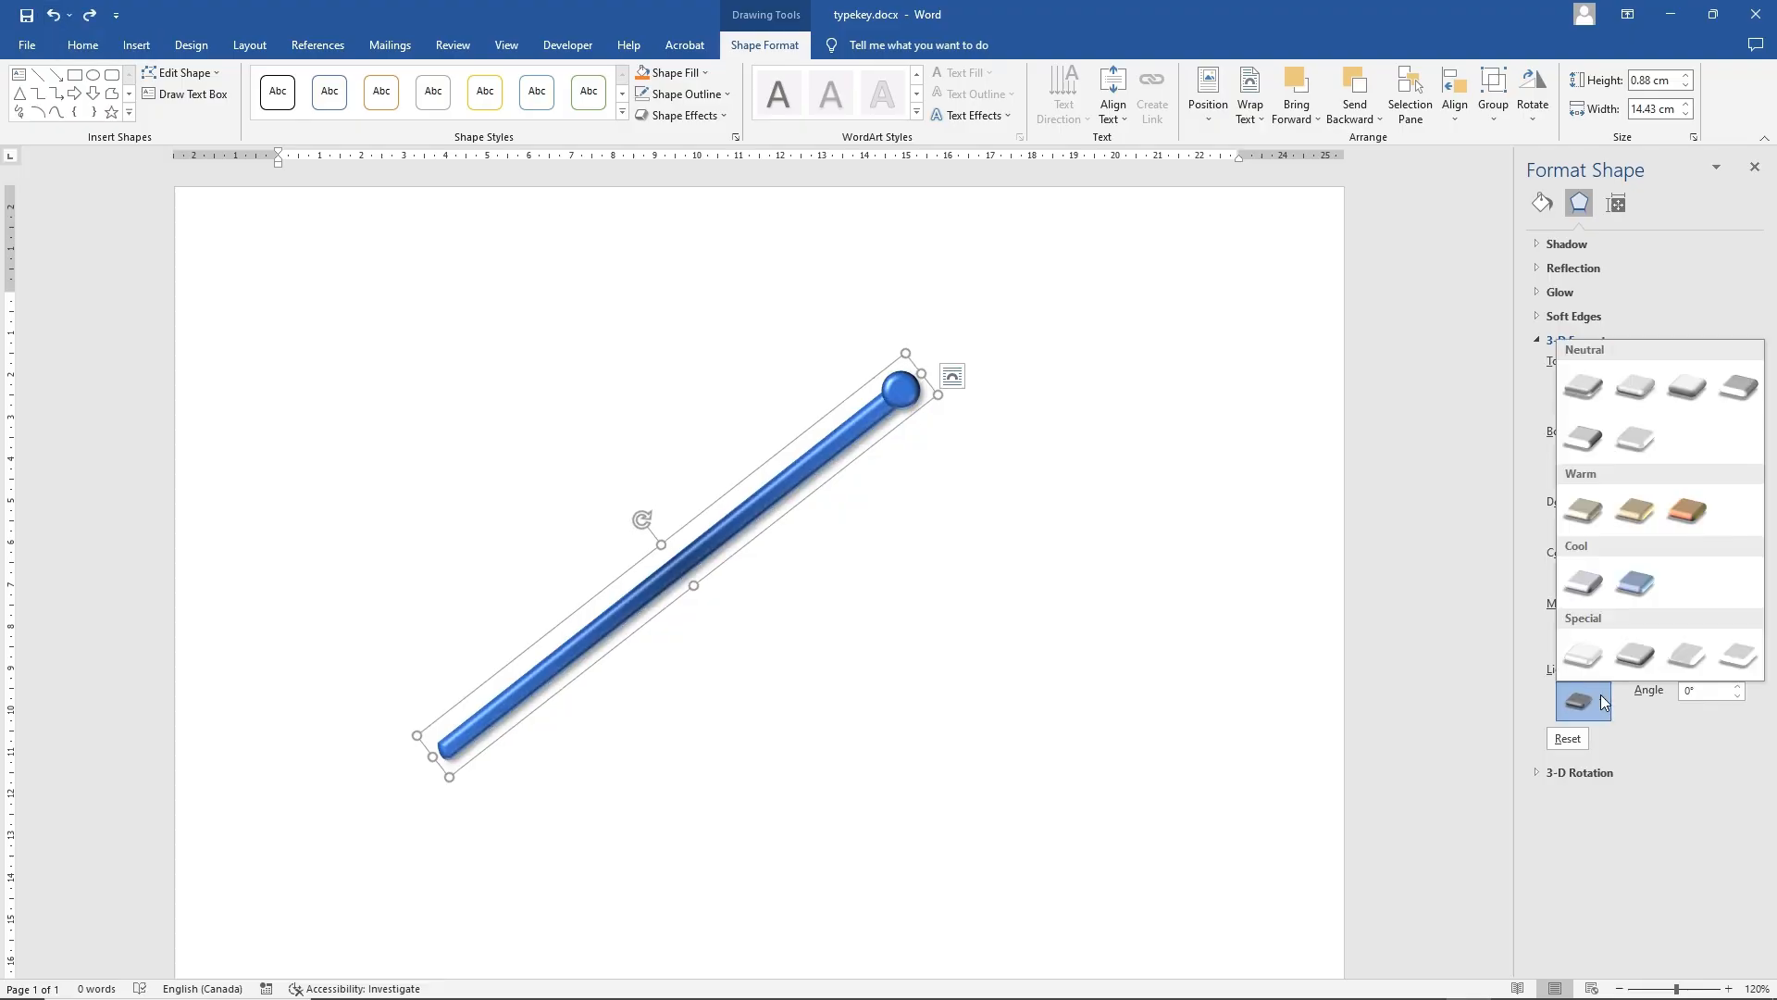
{"action": "left_click", "coordinate": [1602, 696]}
{"action": "left_click", "coordinate": [1602, 696]}
{"action": "left_click", "coordinate": [1638, 581]}
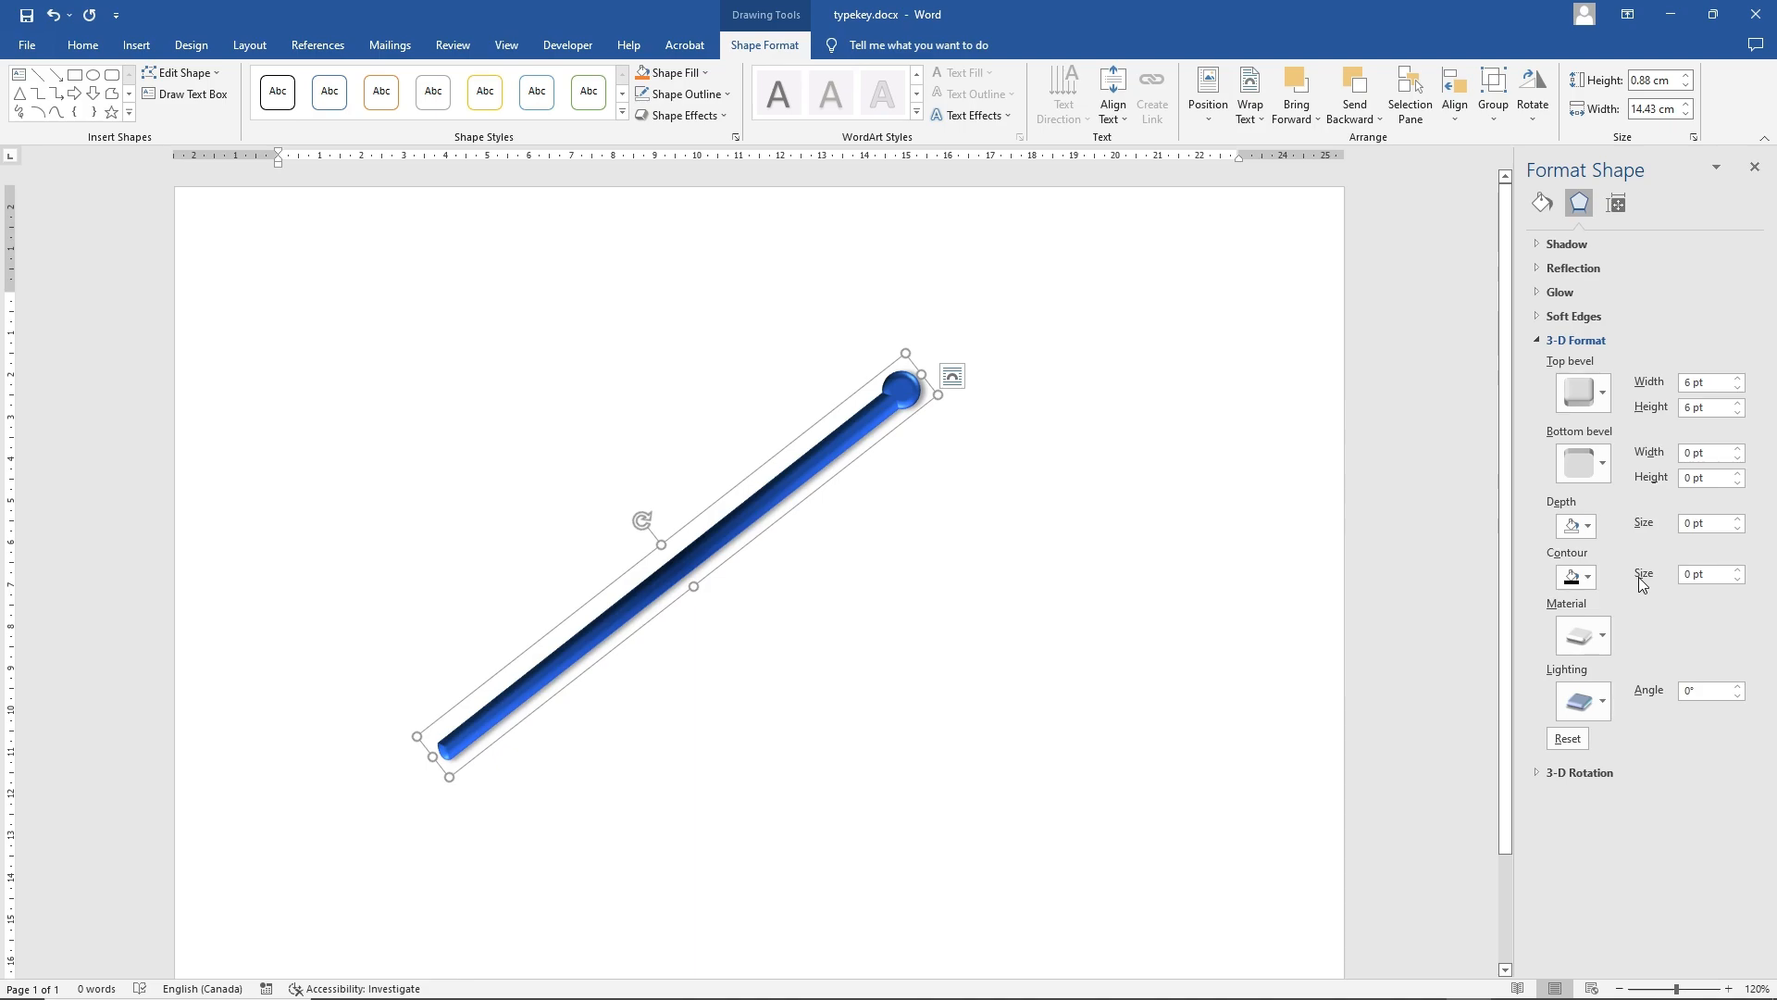
Step: Try the first Cool lighting preset on the grouped stick and return to the second Cool preset
{"action": "left_click", "coordinate": [1603, 702]}
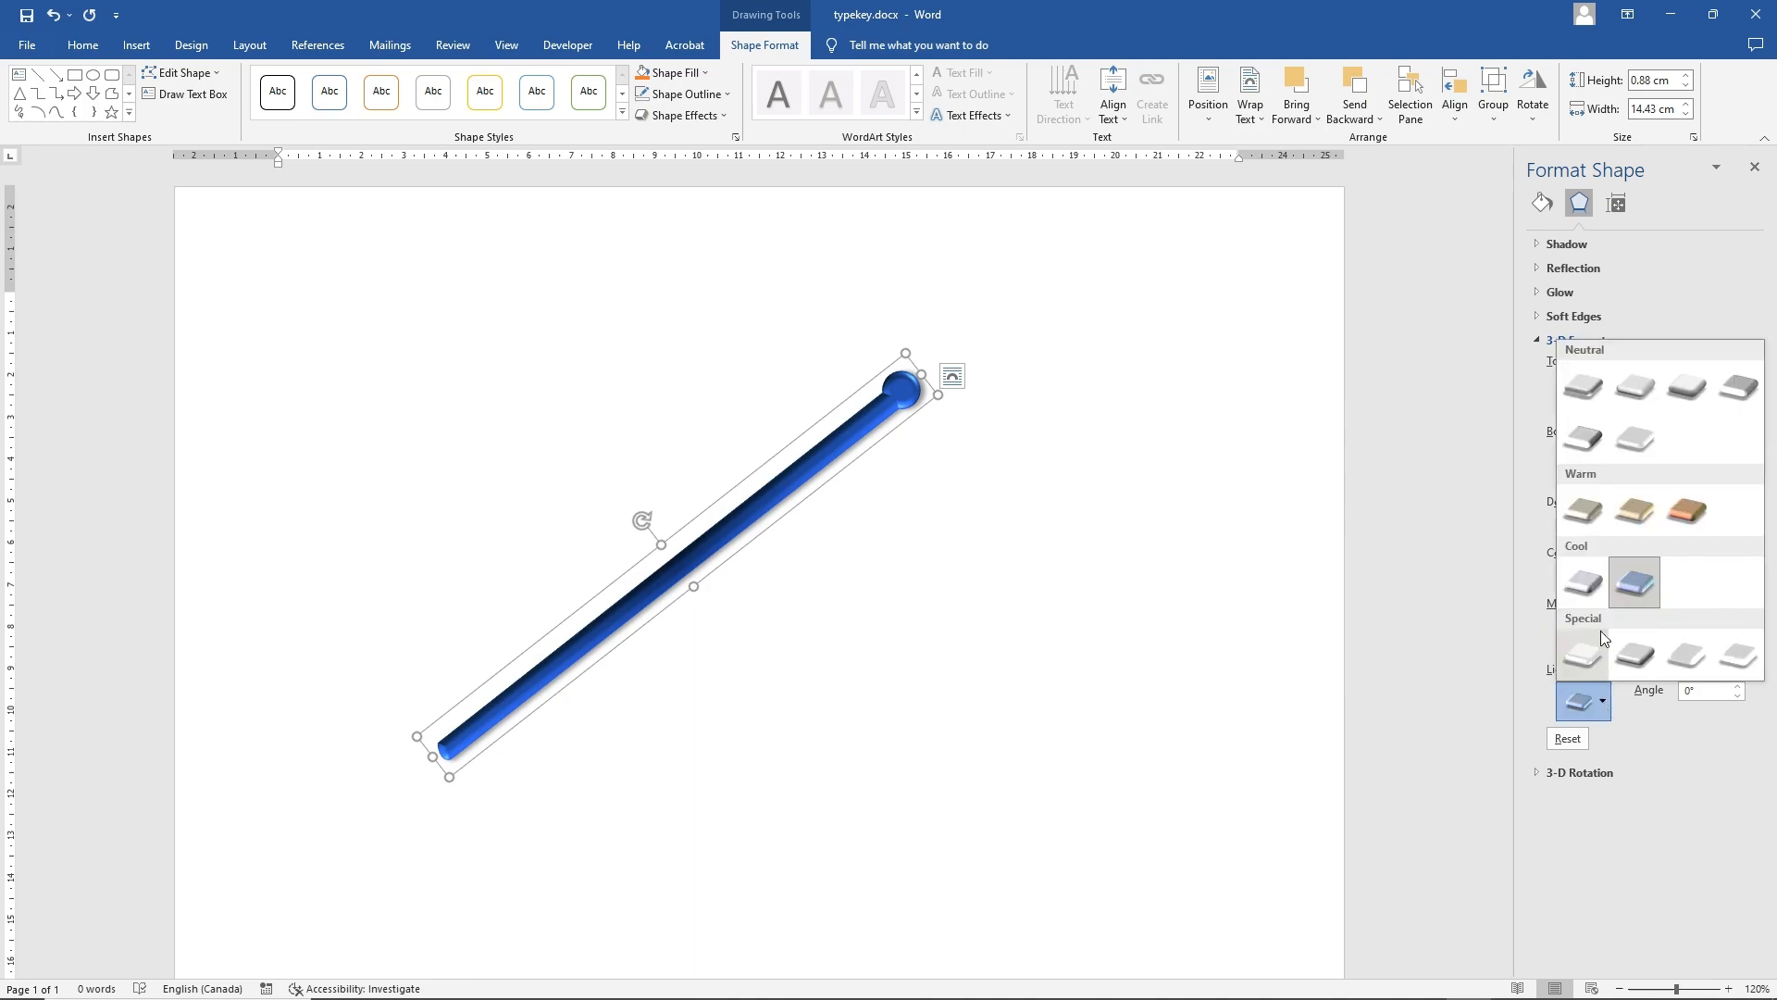
{"action": "left_click", "coordinate": [1583, 581]}
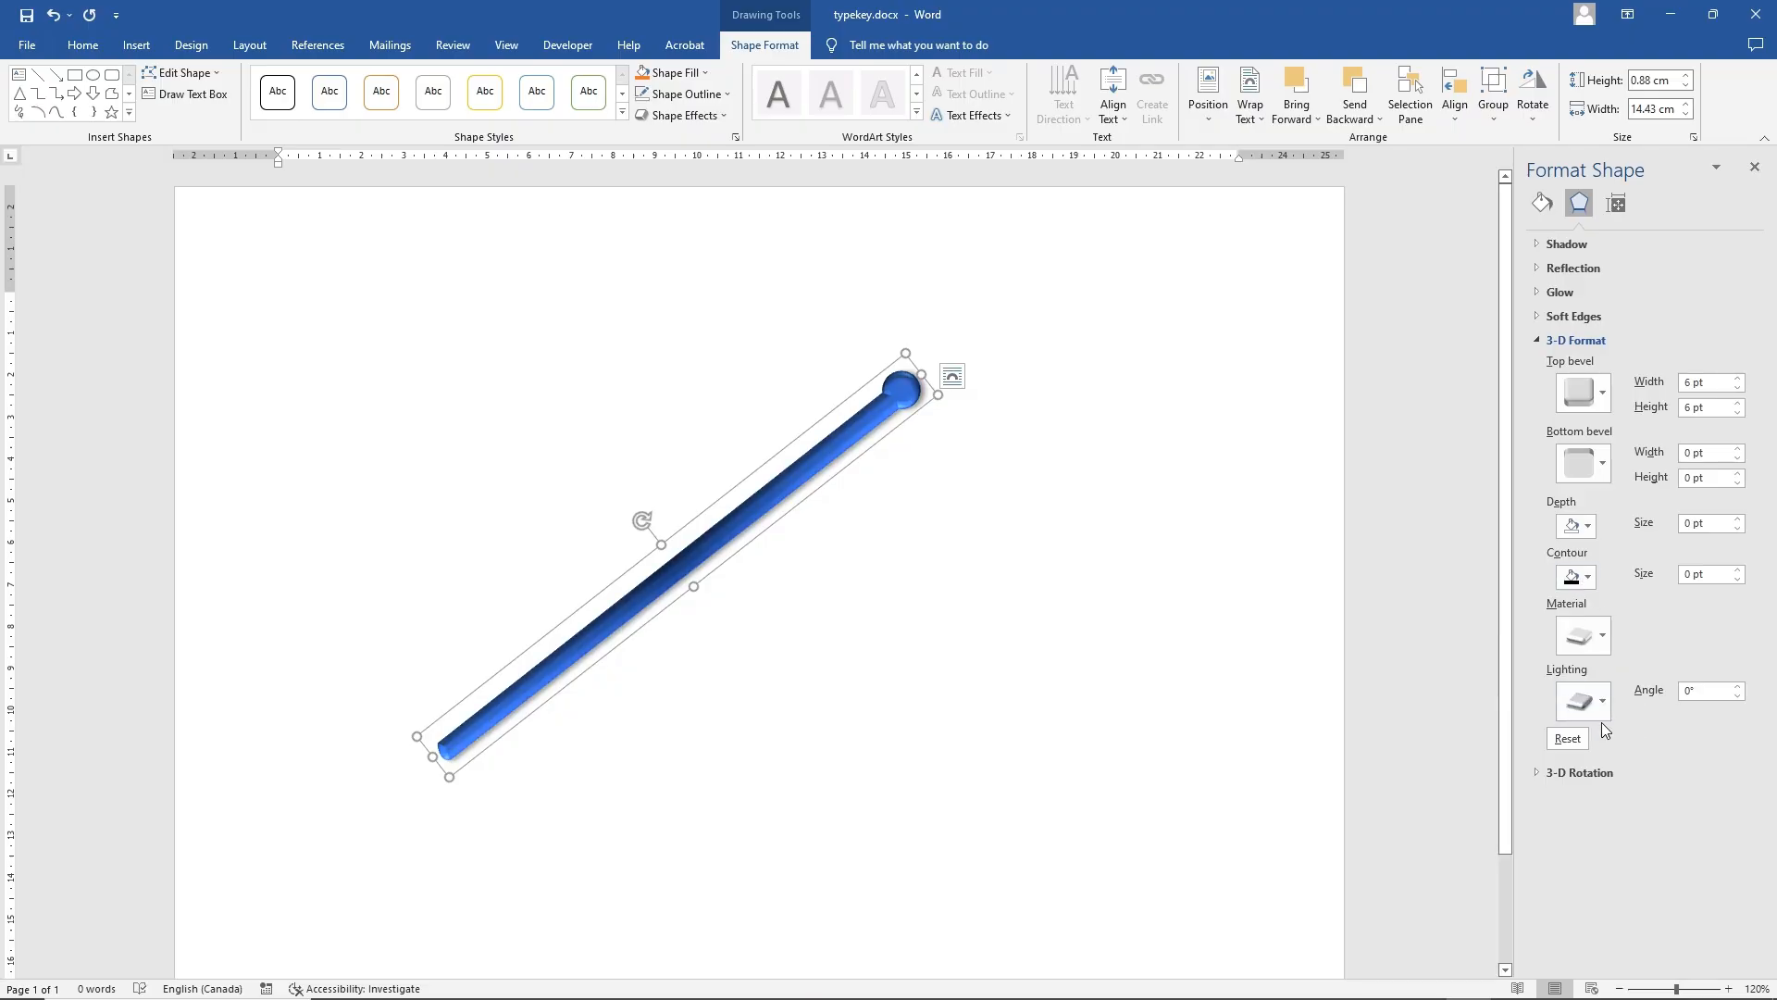
{"action": "left_click", "coordinate": [54, 23]}
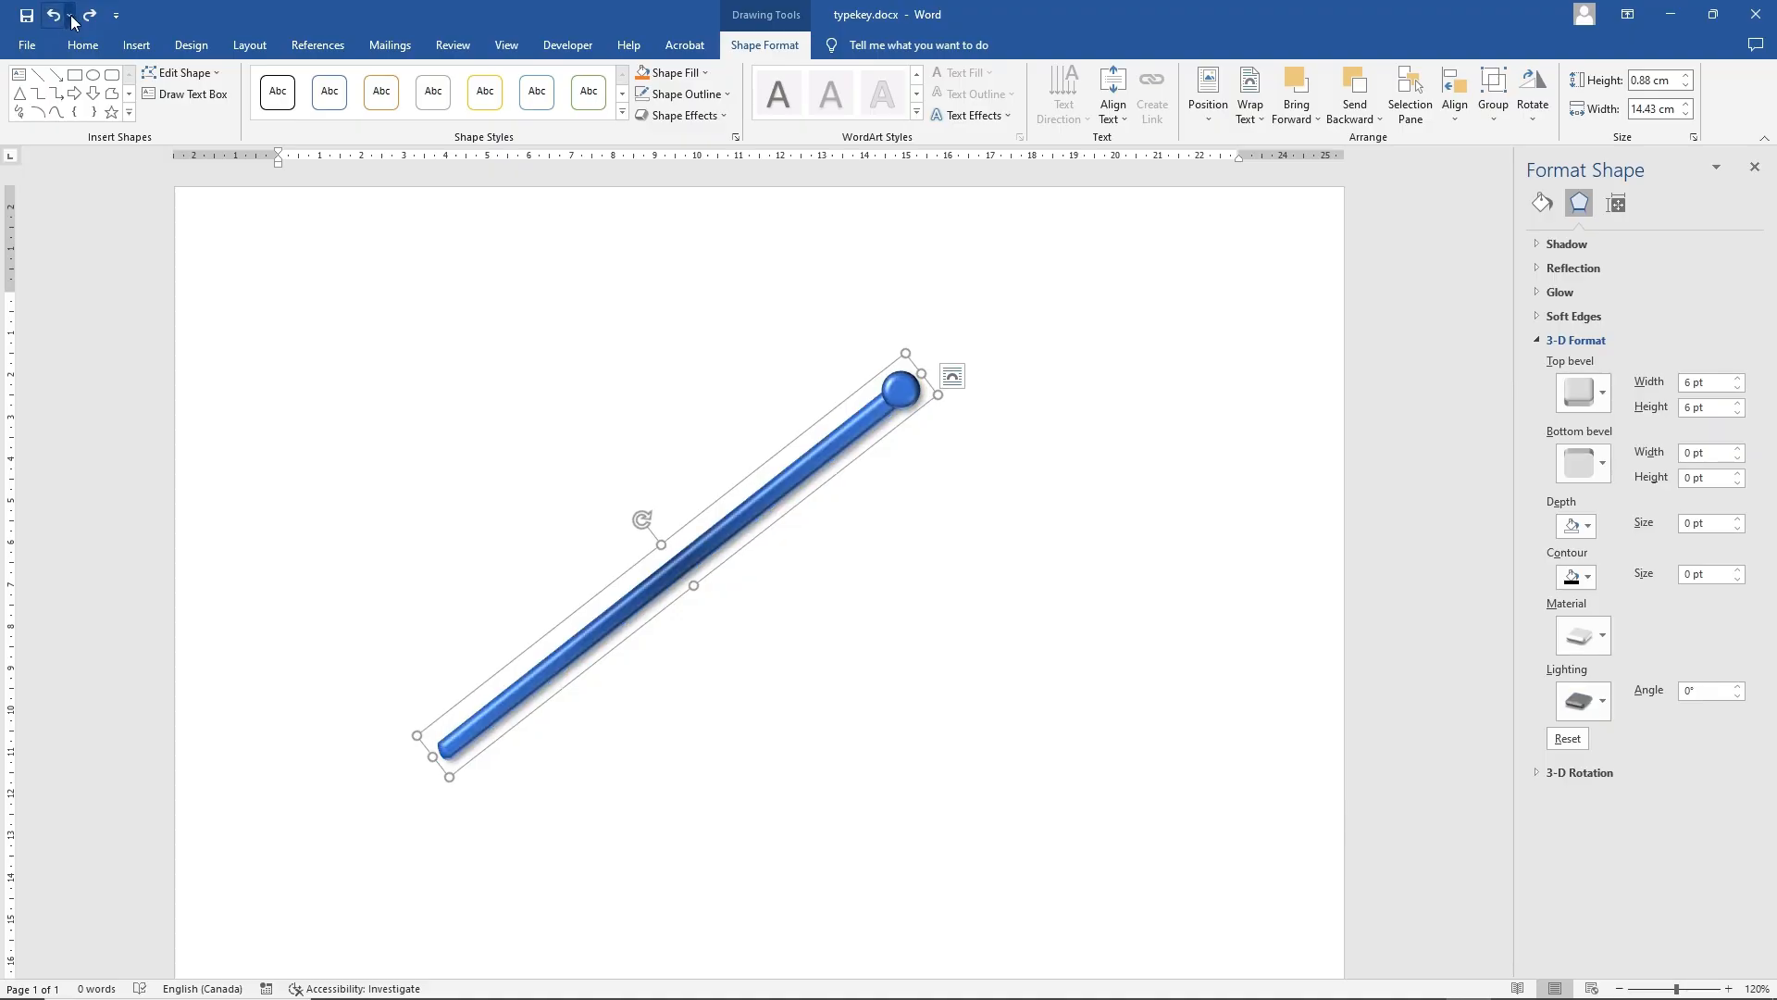
{"action": "left_click", "coordinate": [90, 19]}
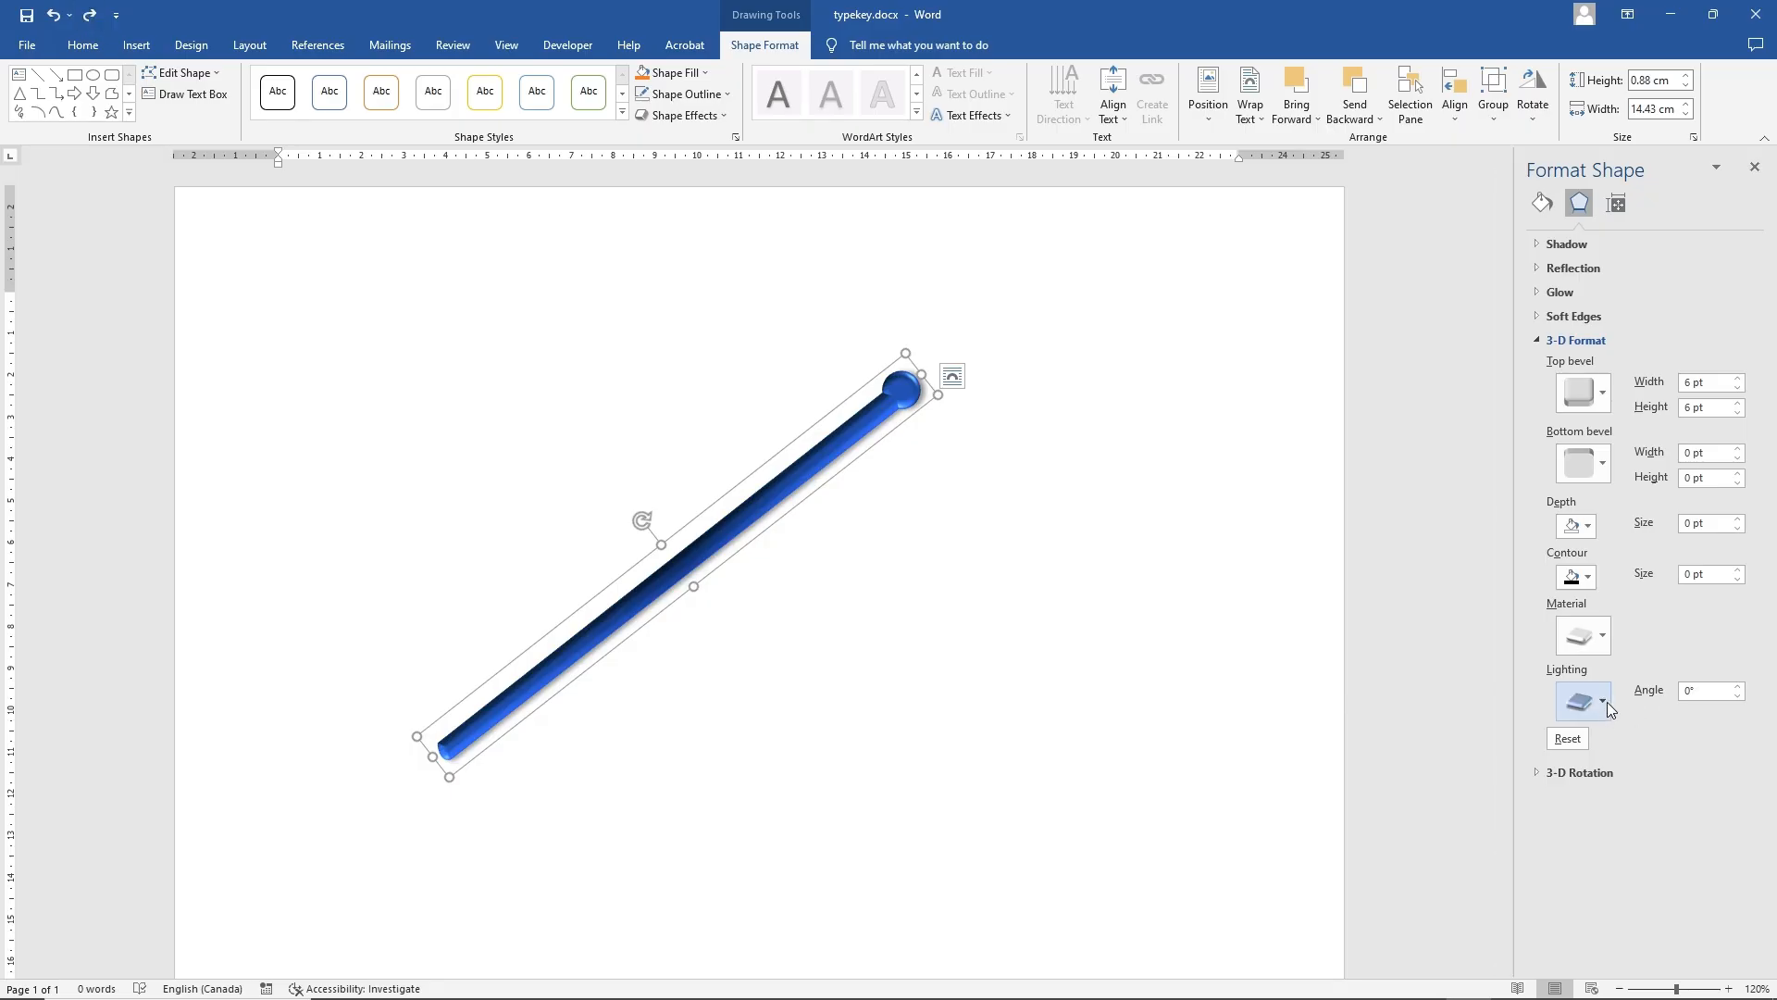
Step: Set the stick's lighting angle to 110° and rotate the group slightly counterclockwise for a steeper slant
{"action": "left_click", "coordinate": [1739, 686]}
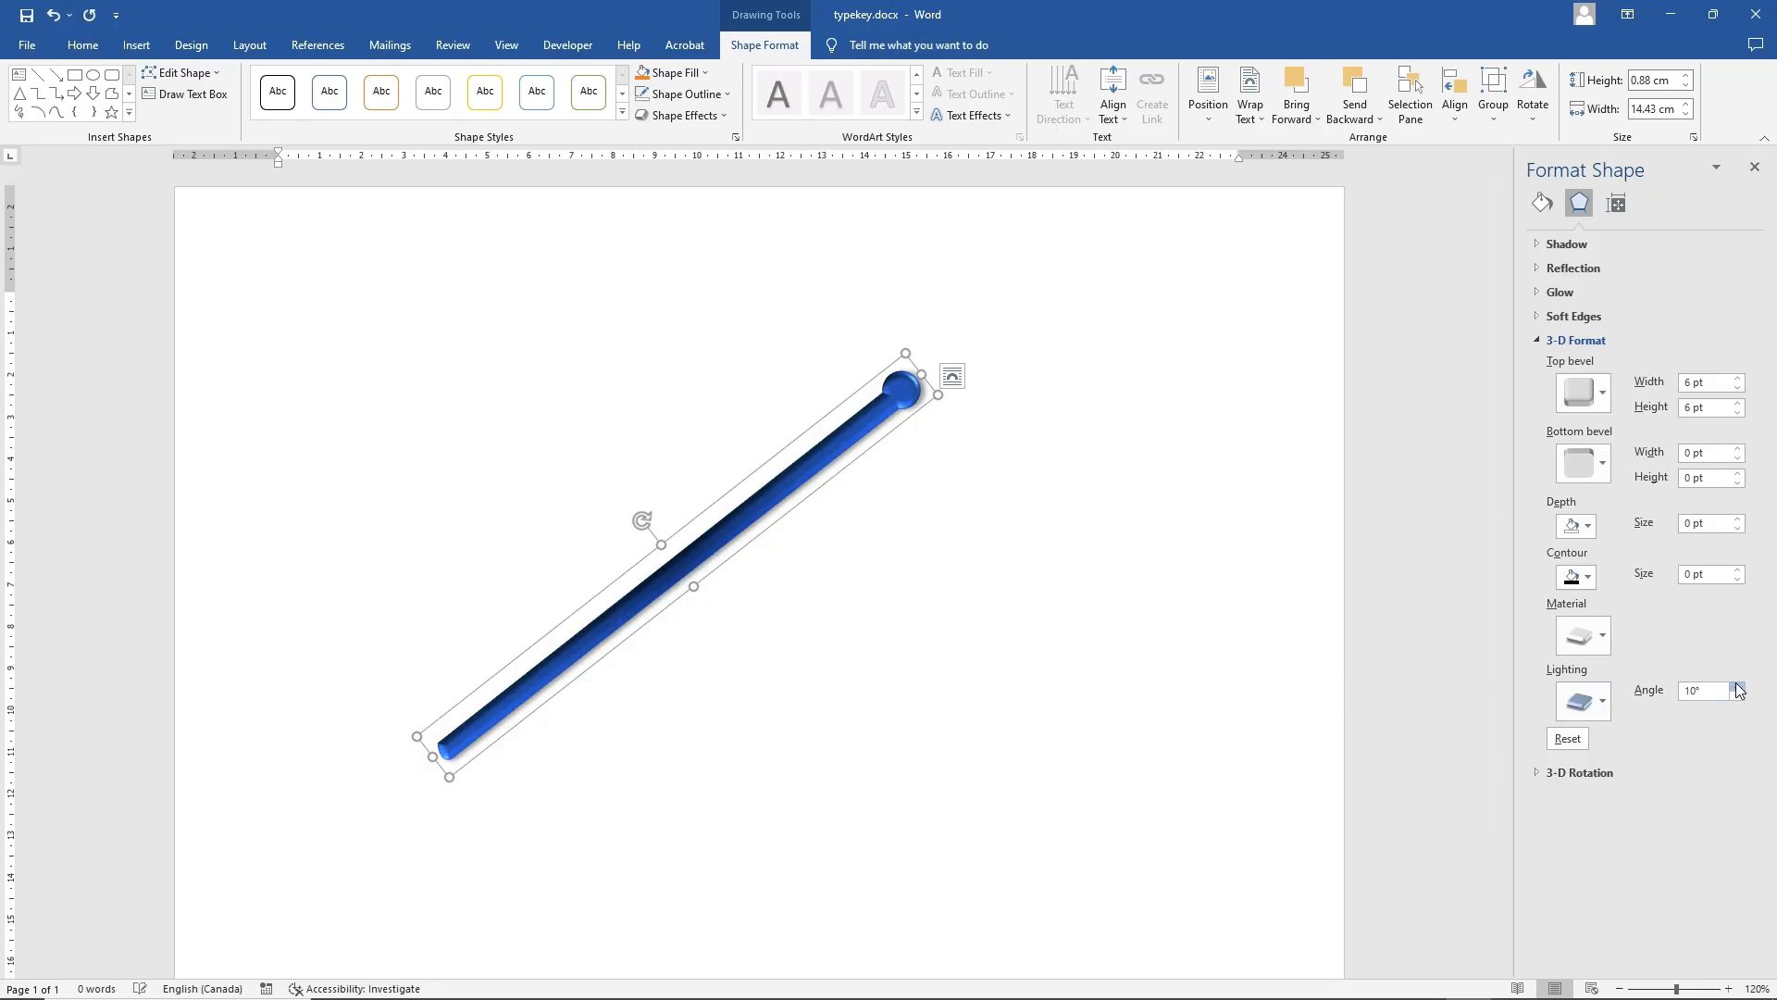
{"action": "left_click_drag", "start_coordinate": [1739, 688], "coordinate": [1736, 685]}
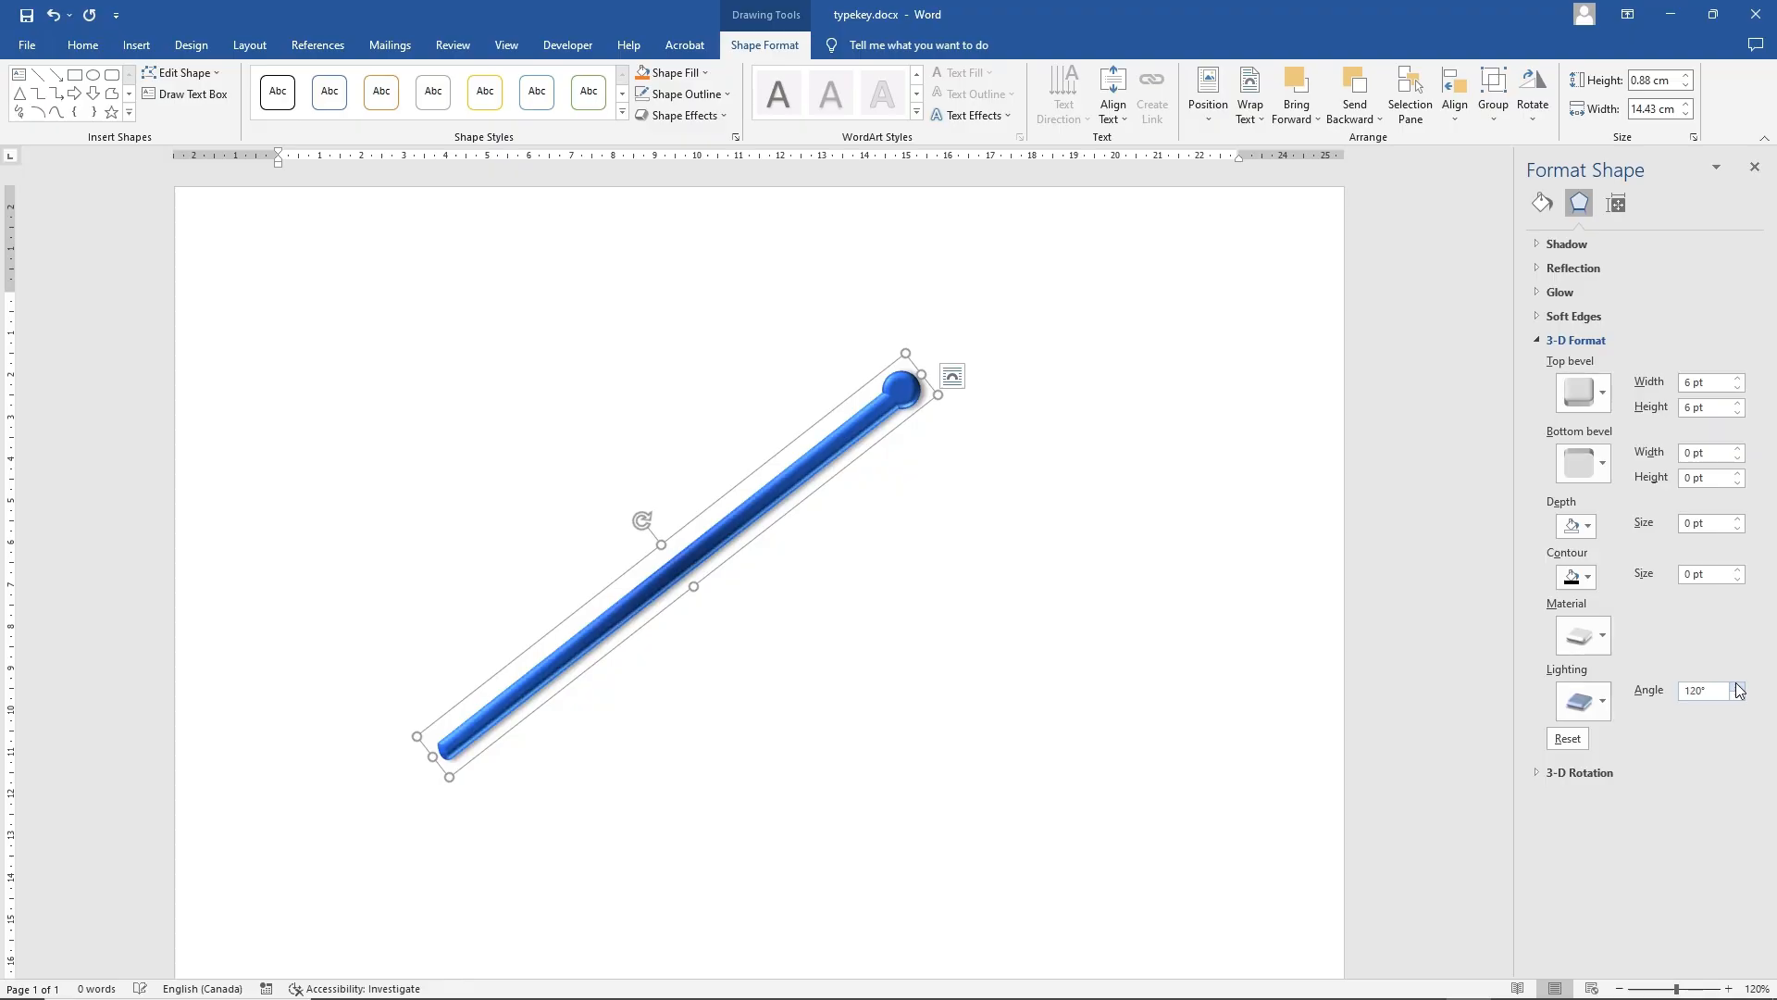
{"action": "left_click", "coordinate": [1740, 696]}
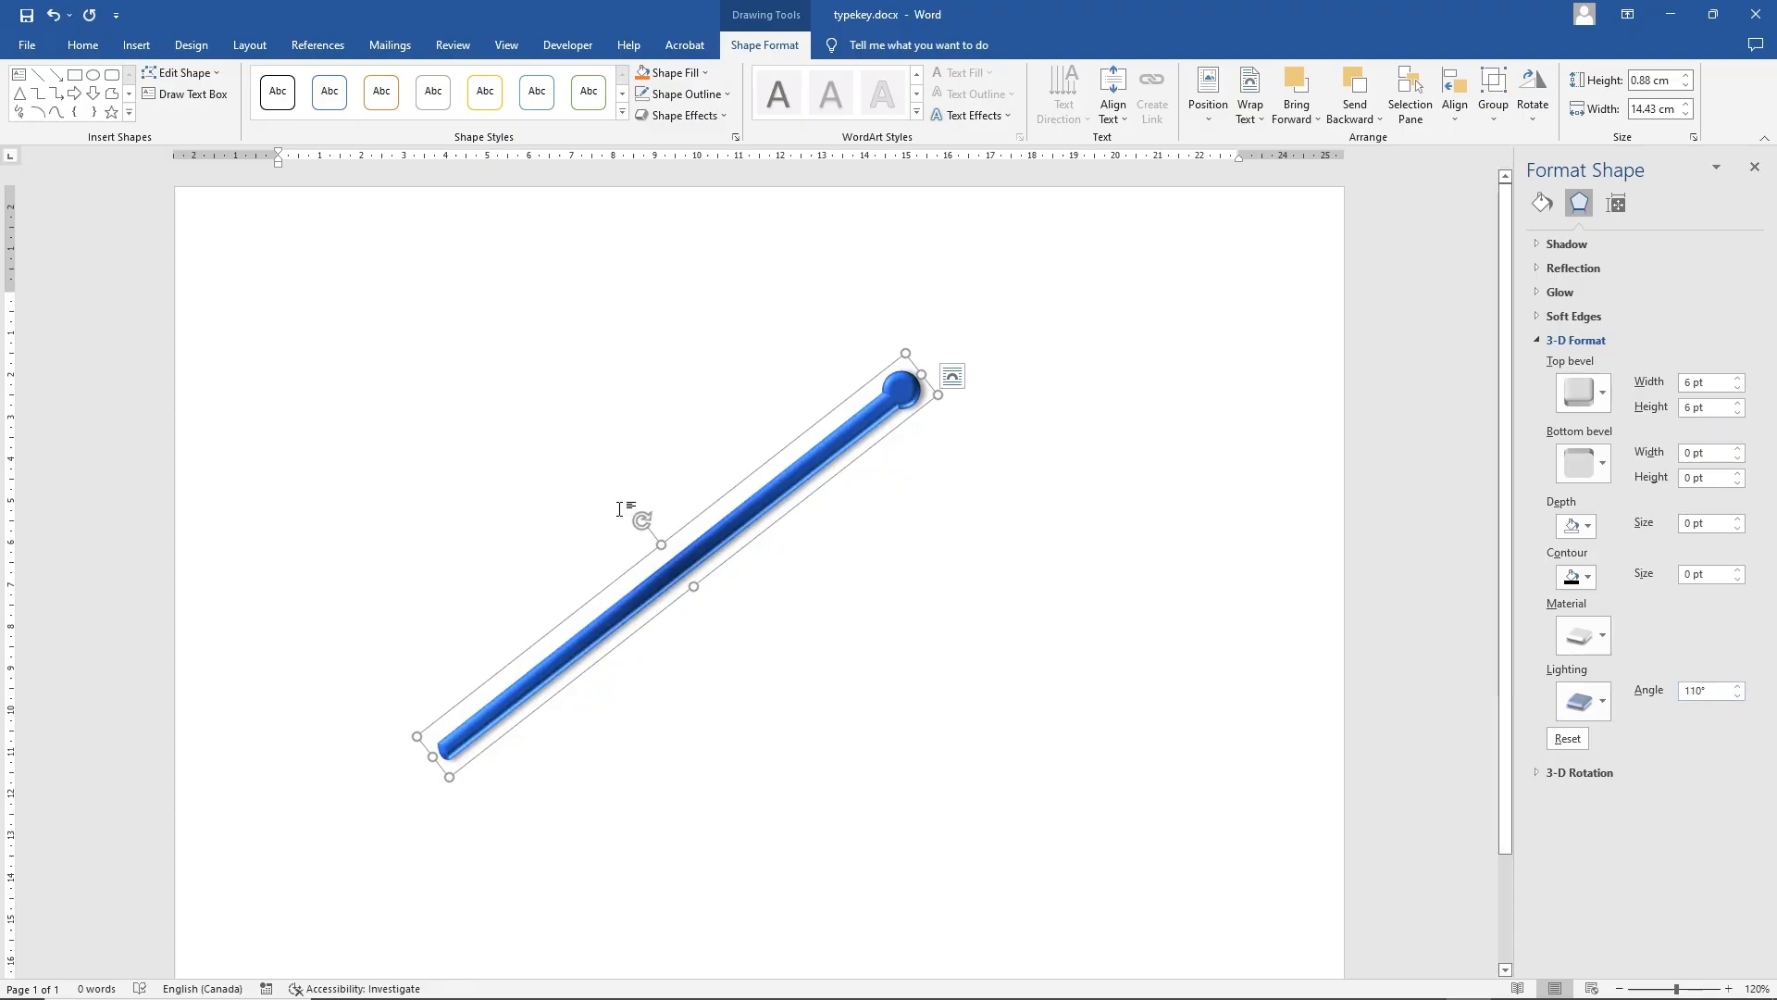
{"action": "left_click_drag", "start_coordinate": [641, 520], "coordinate": [640, 521]}
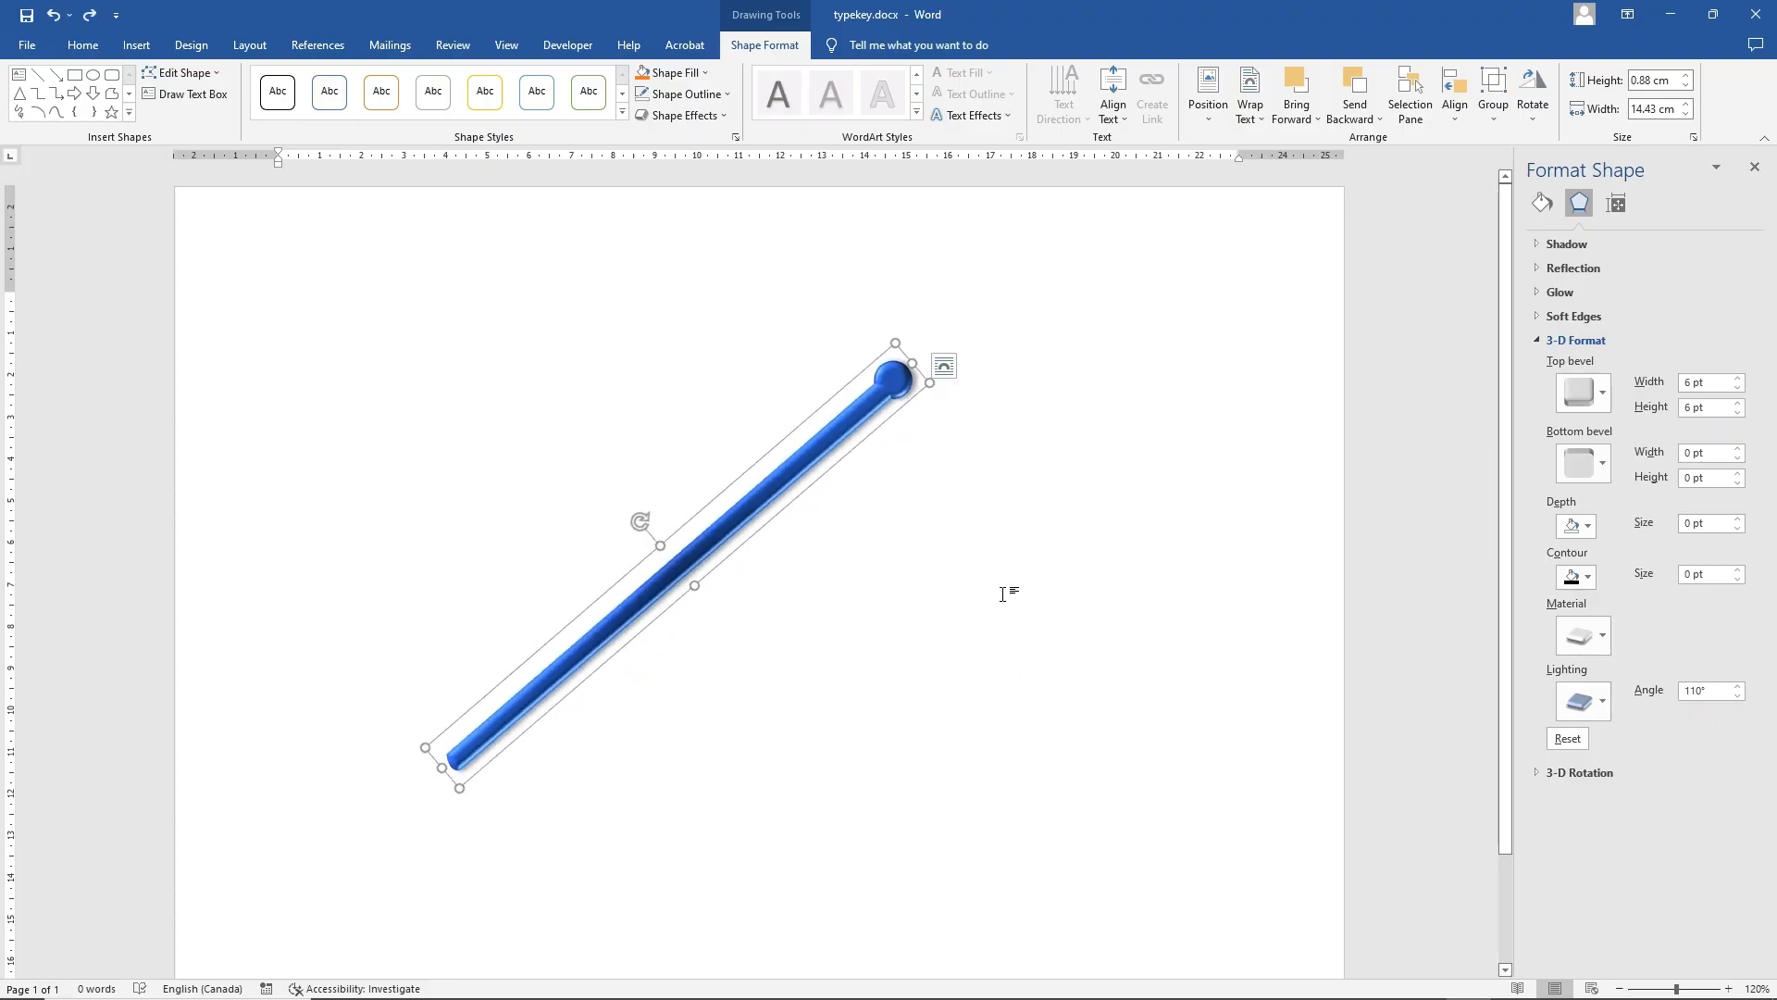
Step: Recolour the stick's first gradient stop with the 25% darker blue theme colour and set its brightness to -6%, keeping transparency at 0%
{"action": "left_click", "coordinate": [1548, 203]}
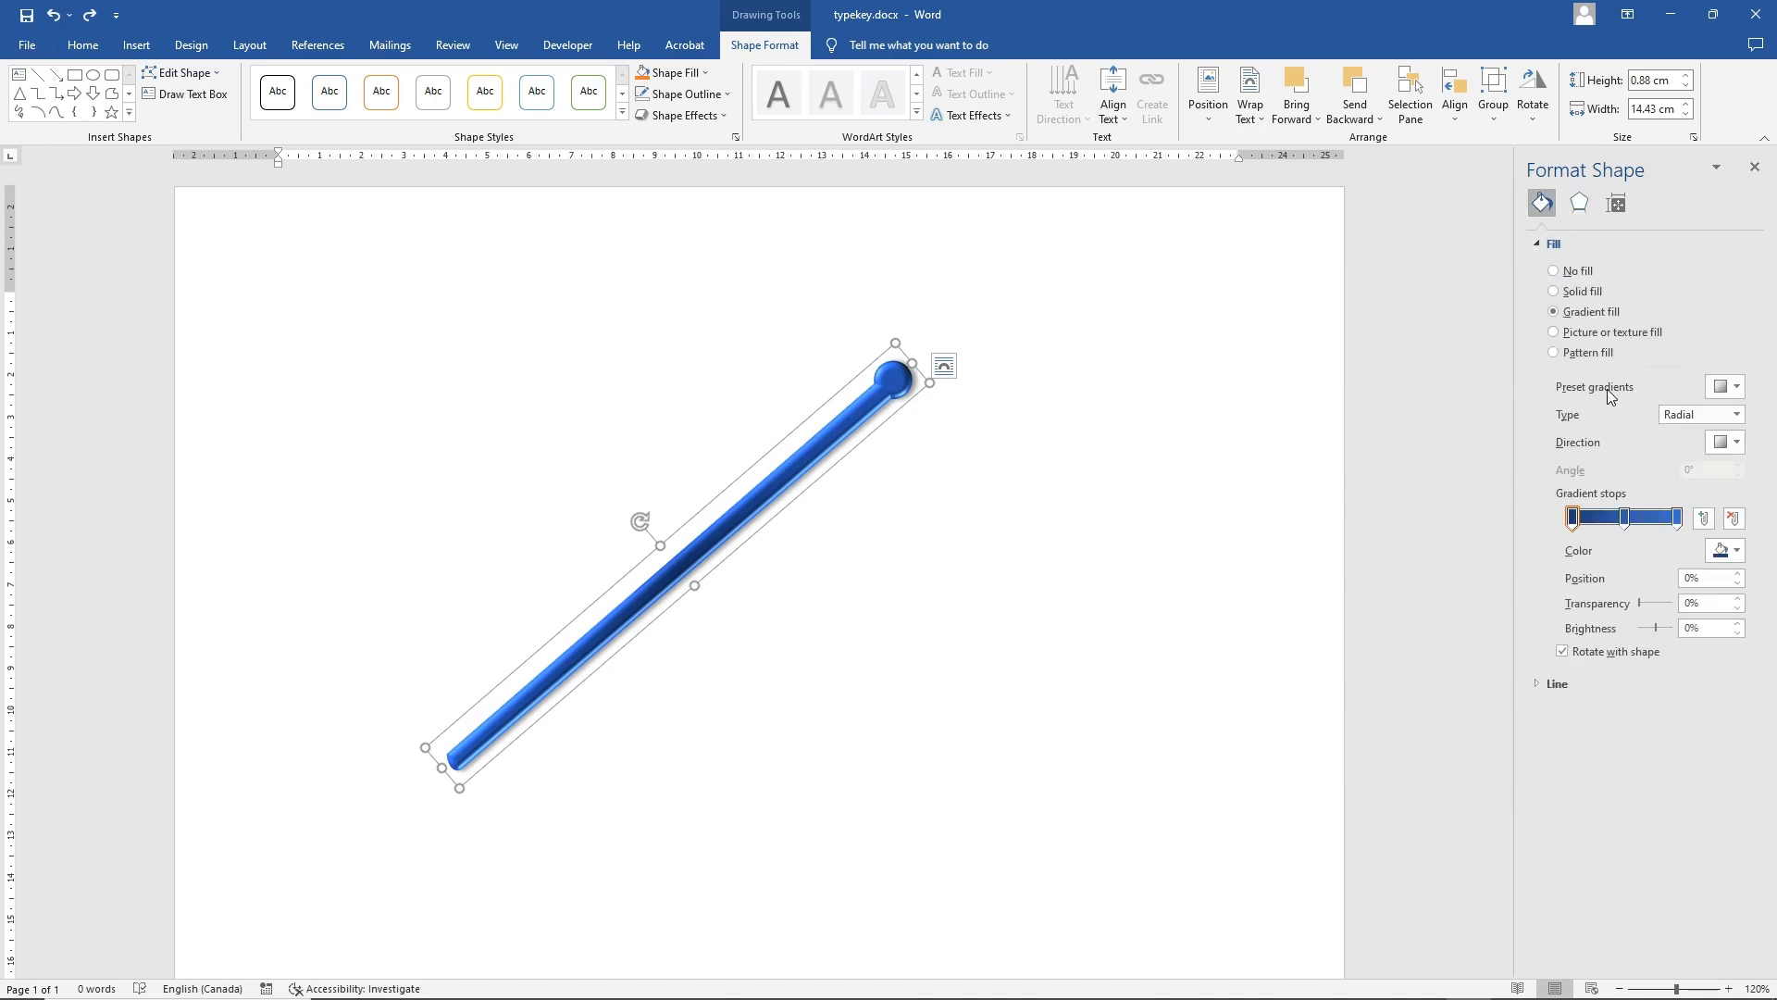
{"action": "left_click", "coordinate": [1573, 519]}
{"action": "left_click", "coordinate": [1737, 551]}
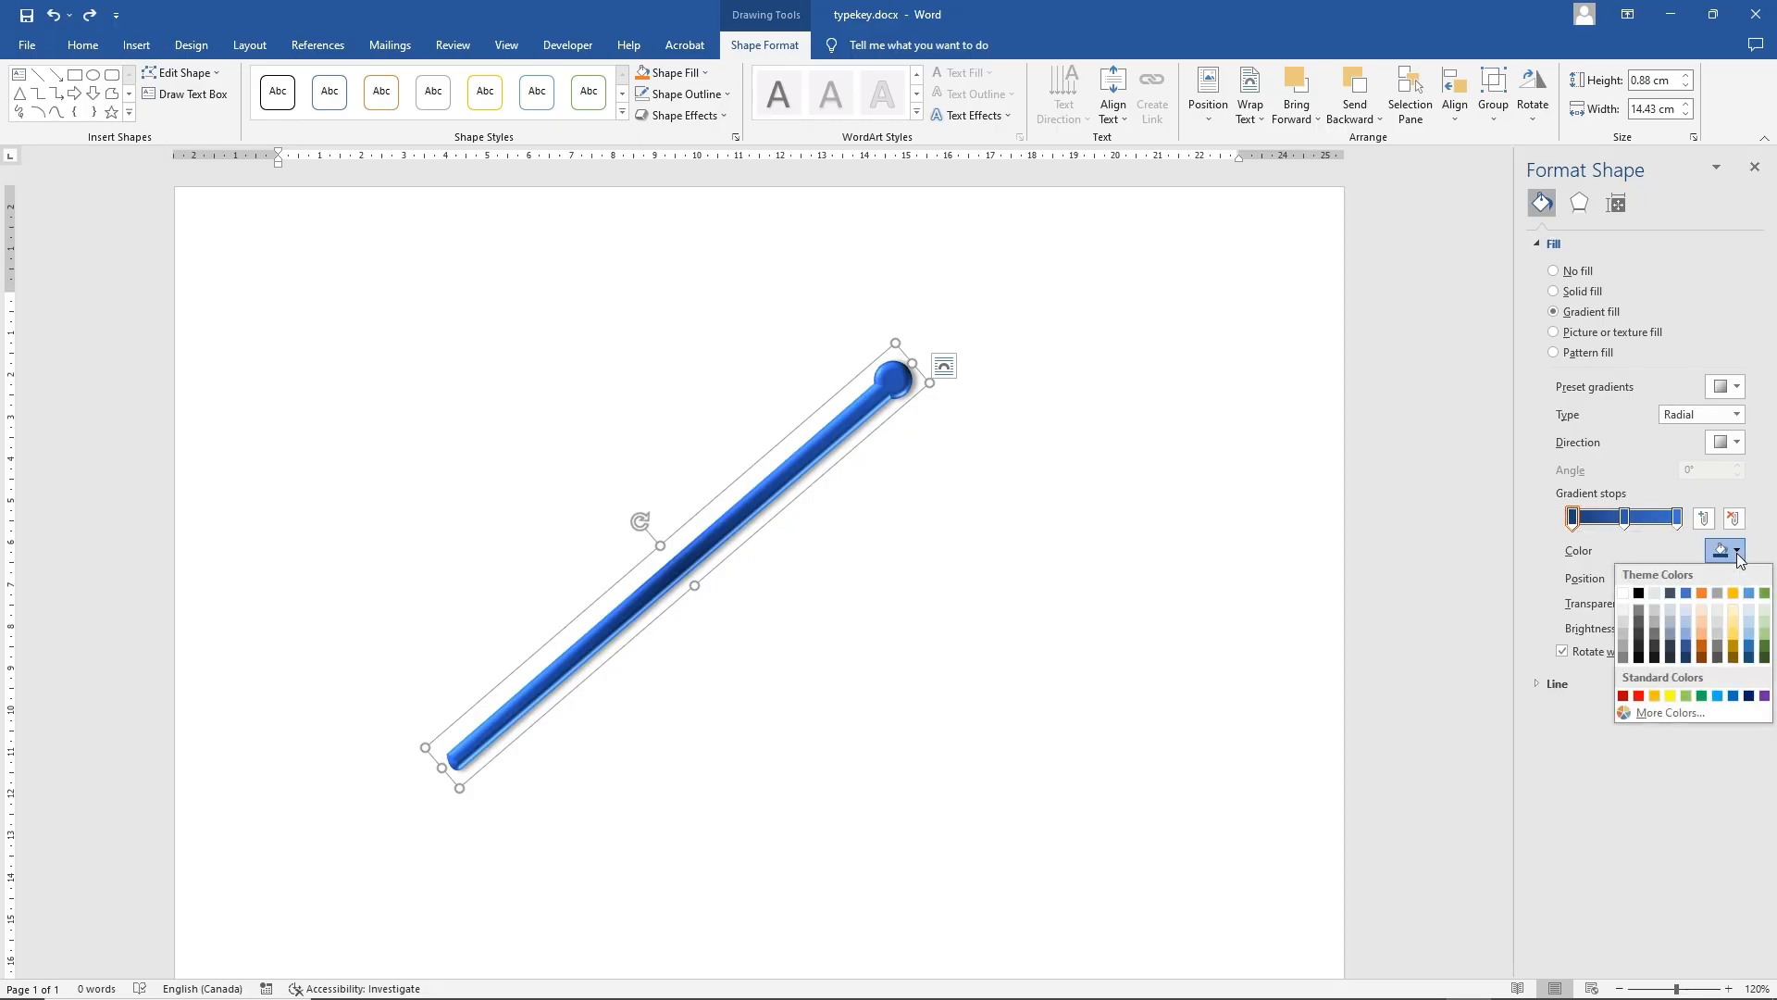
{"action": "left_click", "coordinate": [1685, 646]}
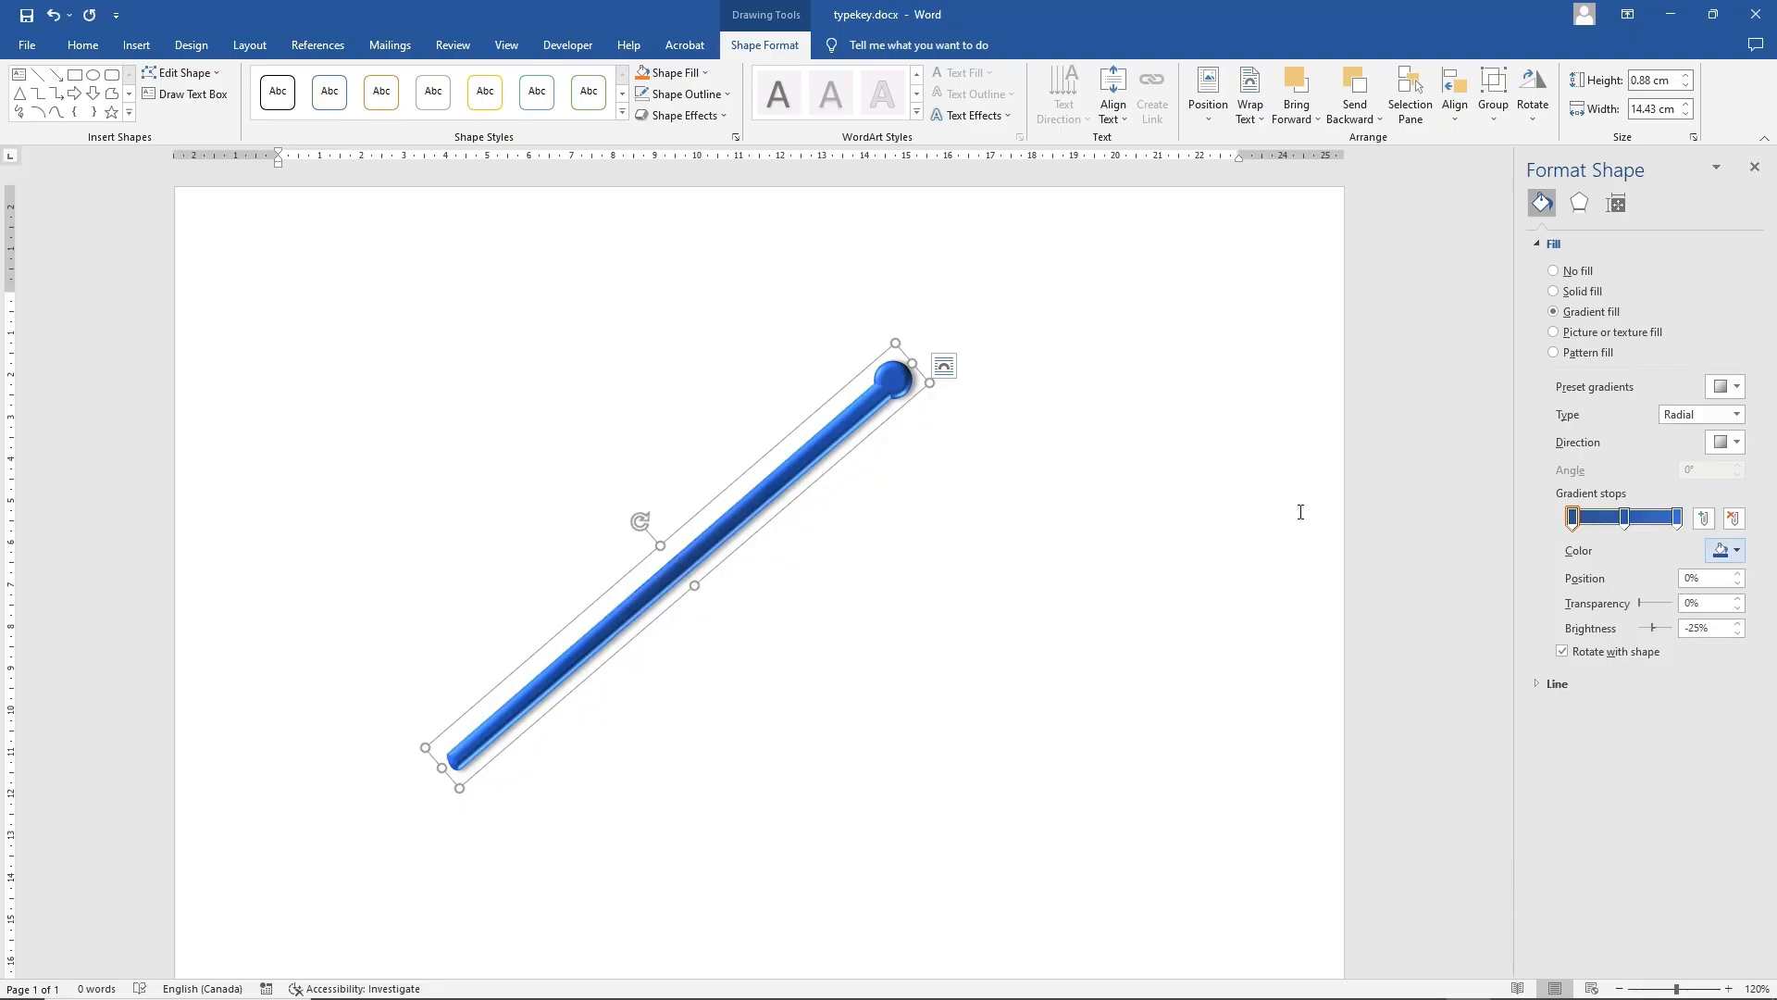
{"action": "left_click", "coordinate": [59, 15]}
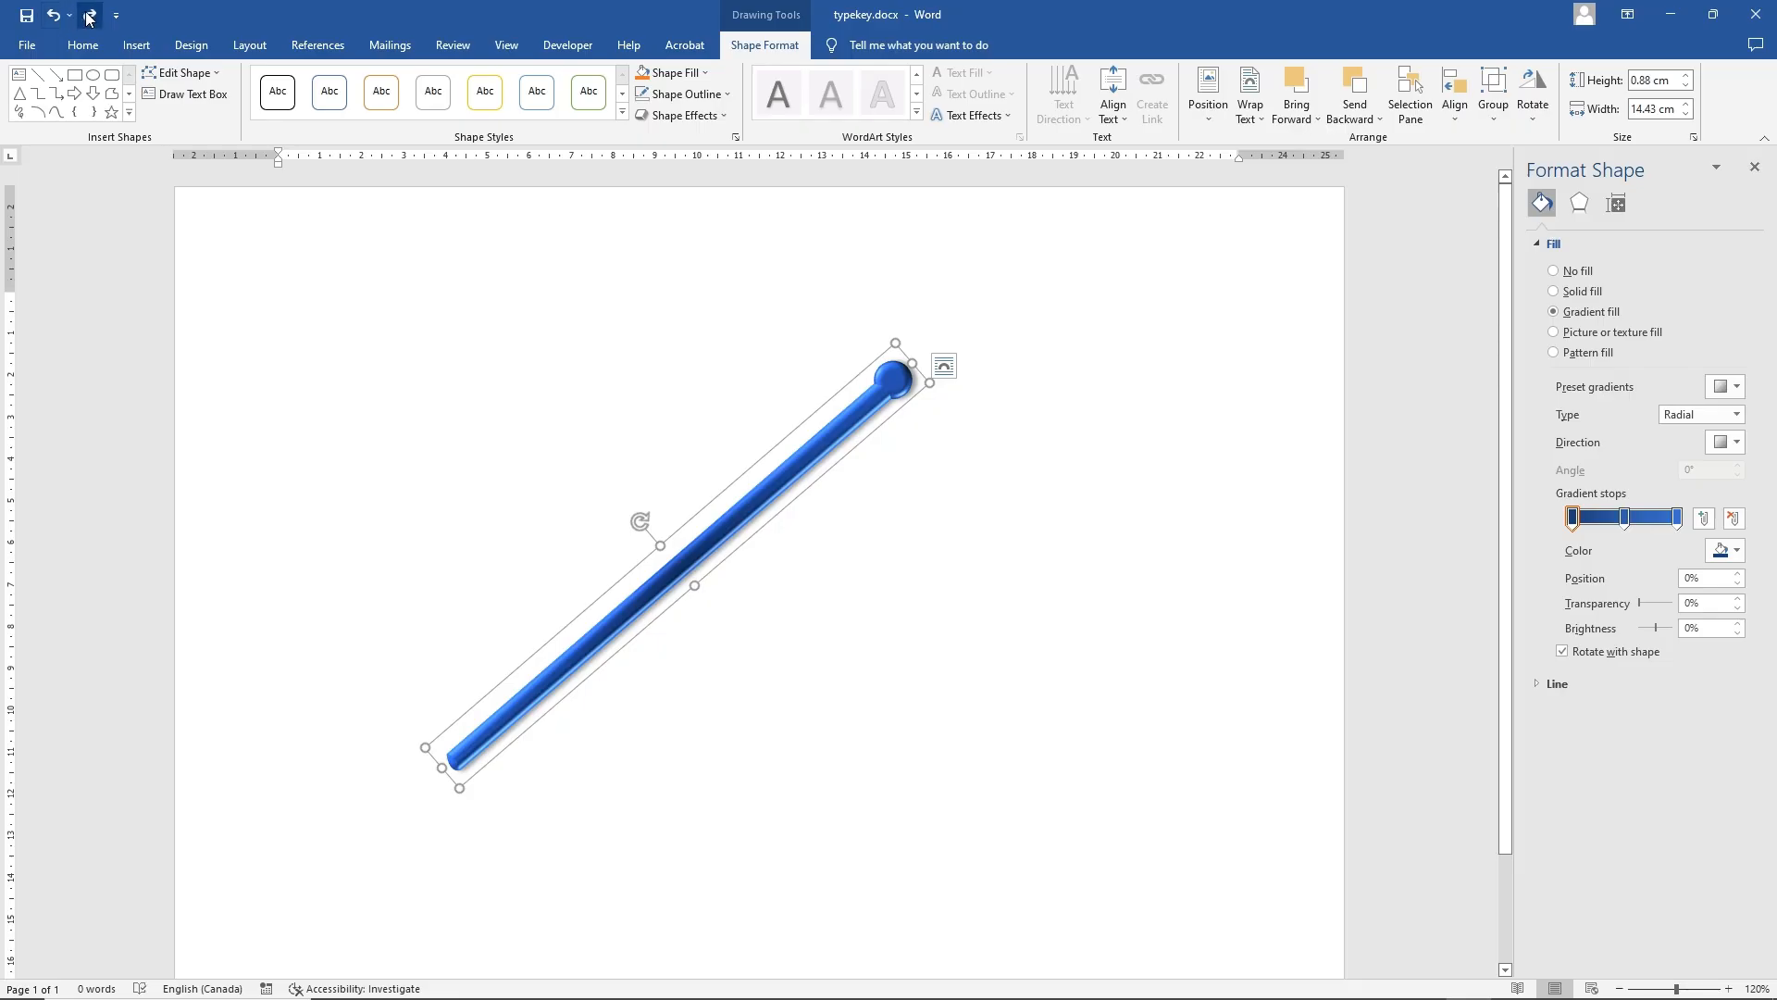
{"action": "left_click", "coordinate": [92, 15]}
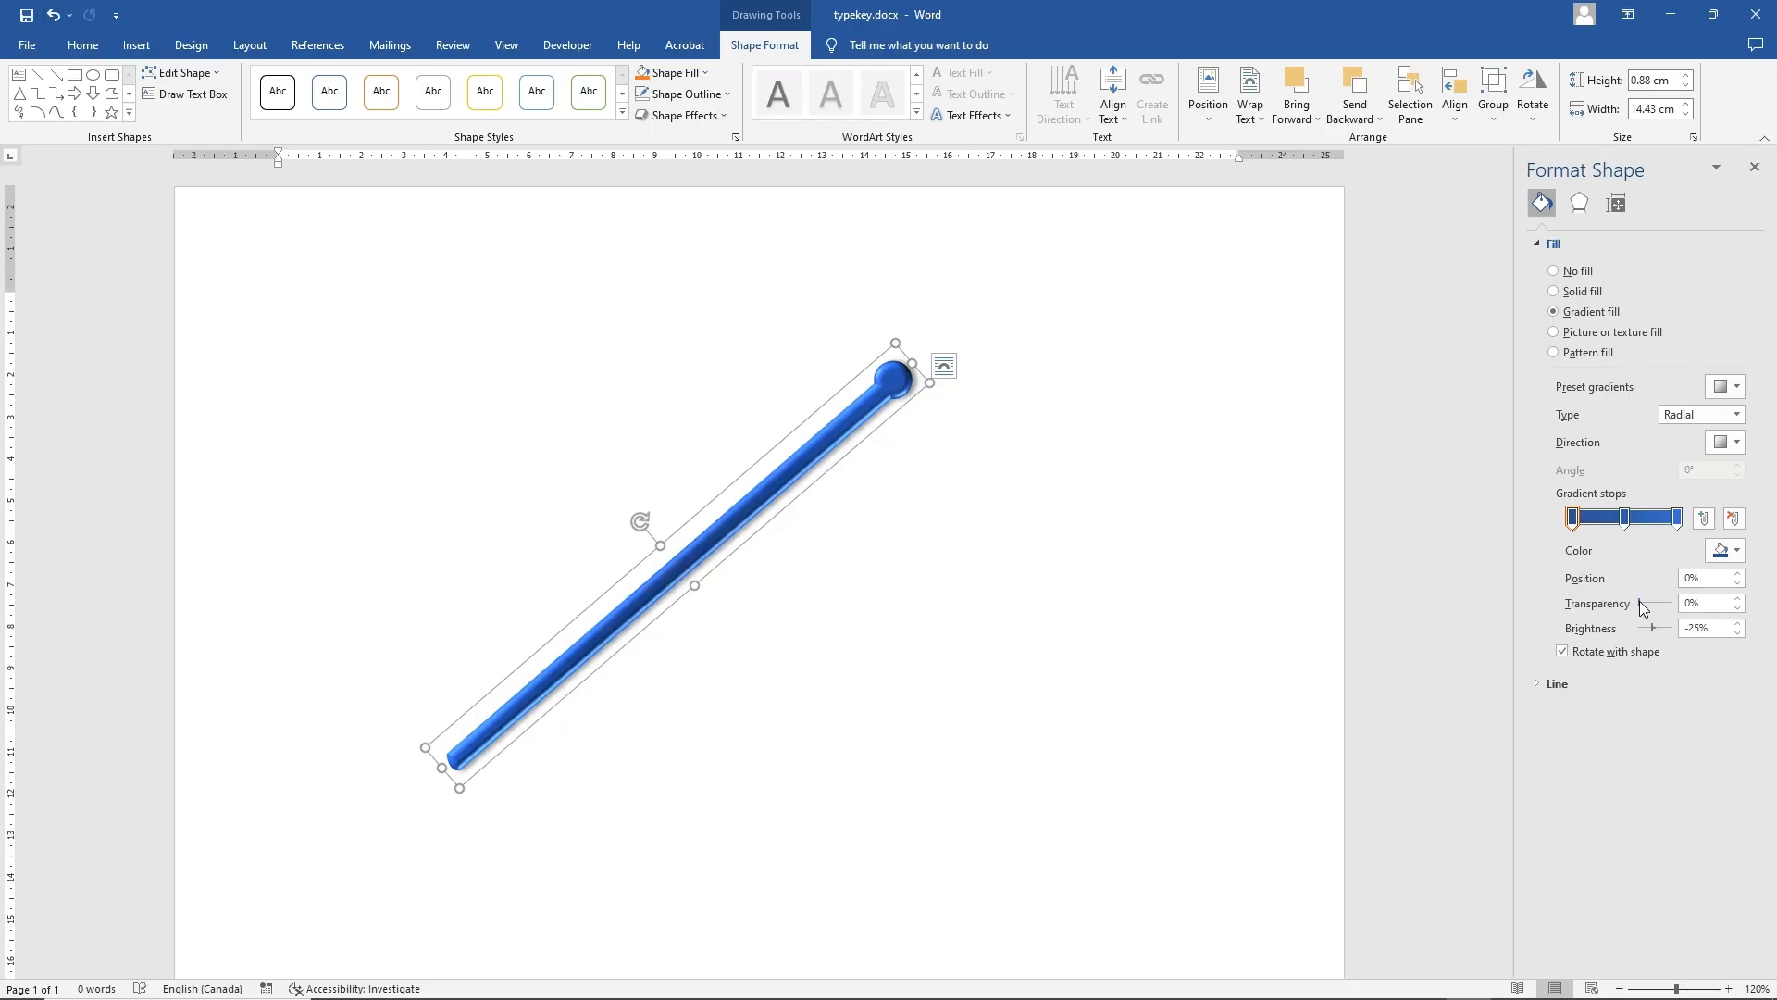
{"action": "left_click_drag", "start_coordinate": [1653, 629], "coordinate": [1659, 631]}
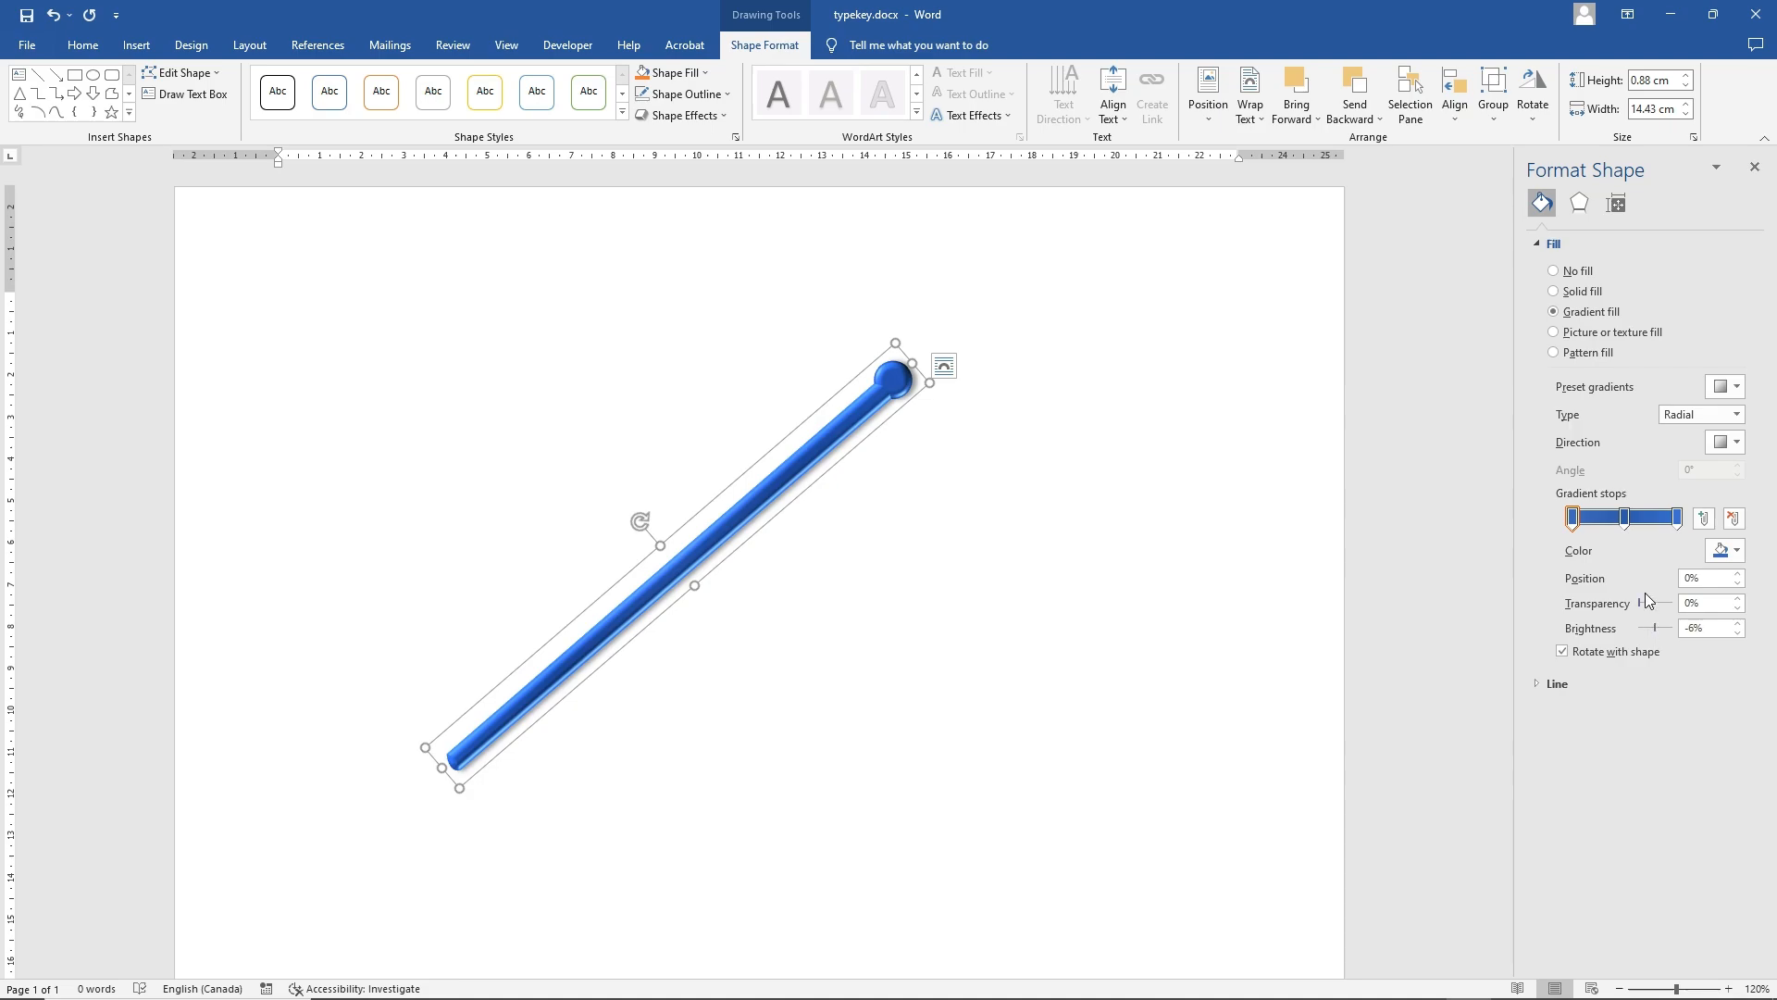
{"action": "mouse_move", "coordinate": [1640, 602]}
{"action": "left_mouse_down"}
{"action": "mouse_move", "coordinate": [1673, 603]}
{"action": "mouse_move", "coordinate": [1634, 603]}
{"action": "left_mouse_up"}
Step: Set the middle gradient stop's transparency to 22%, give the last stop a slight transparency of a few percent, and deselect the stick
{"action": "left_click", "coordinate": [1622, 524]}
{"action": "left_click_drag", "start_coordinate": [1638, 603], "coordinate": [1646, 600]}
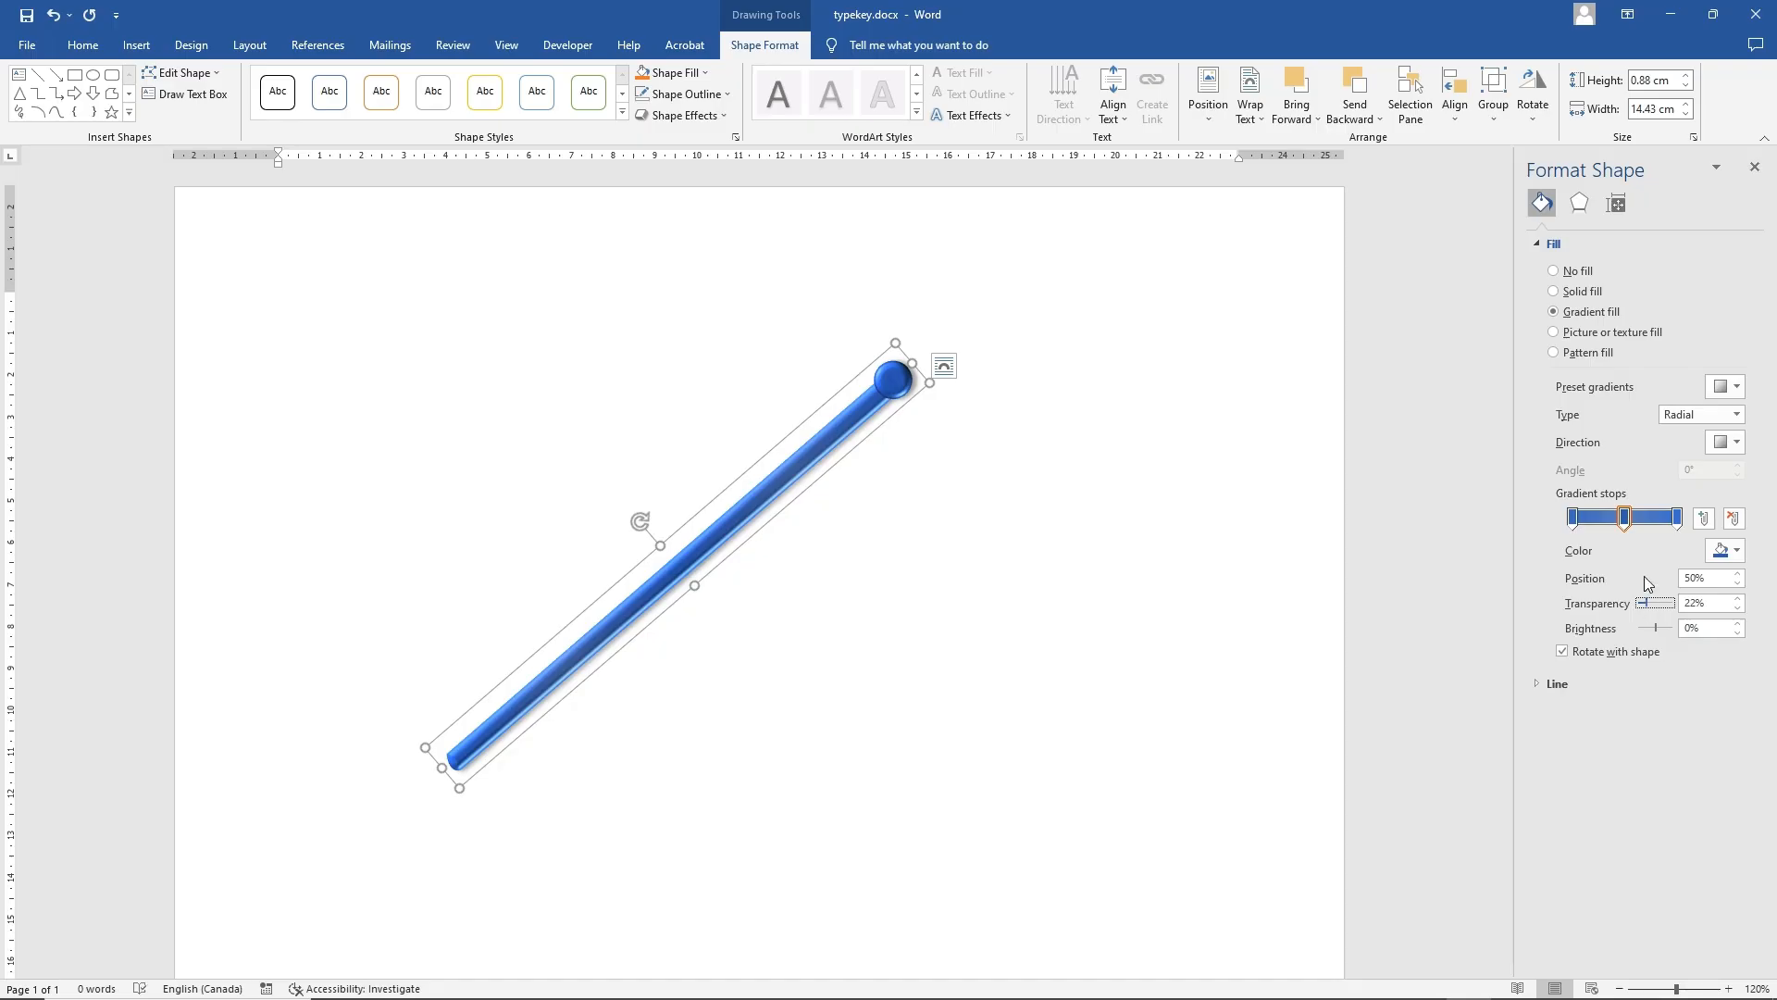
{"action": "left_click", "coordinate": [1677, 518]}
{"action": "left_click_drag", "start_coordinate": [1642, 603], "coordinate": [1647, 591]}
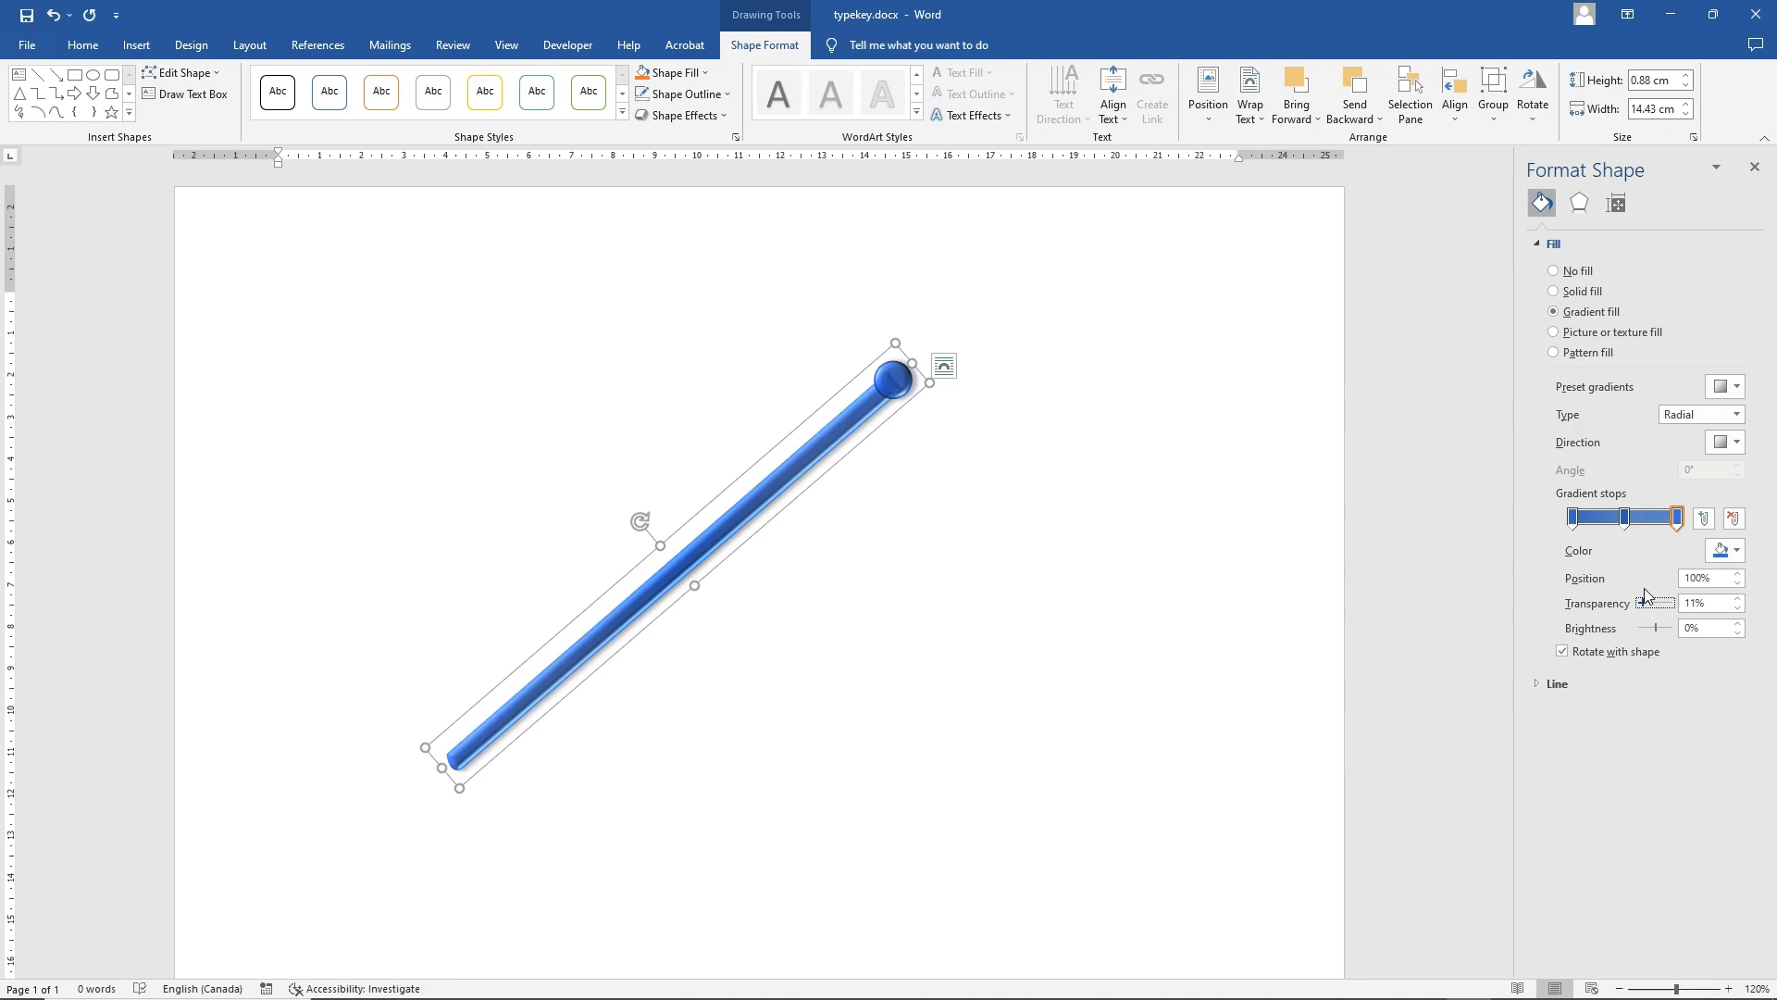
{"action": "left_click_drag", "start_coordinate": [1645, 589], "coordinate": [1630, 597]}
{"action": "left_click", "coordinate": [1737, 599]}
{"action": "left_click", "coordinate": [1738, 599]}
{"action": "left_click", "coordinate": [1737, 599]}
{"action": "left_click", "coordinate": [1737, 599]}
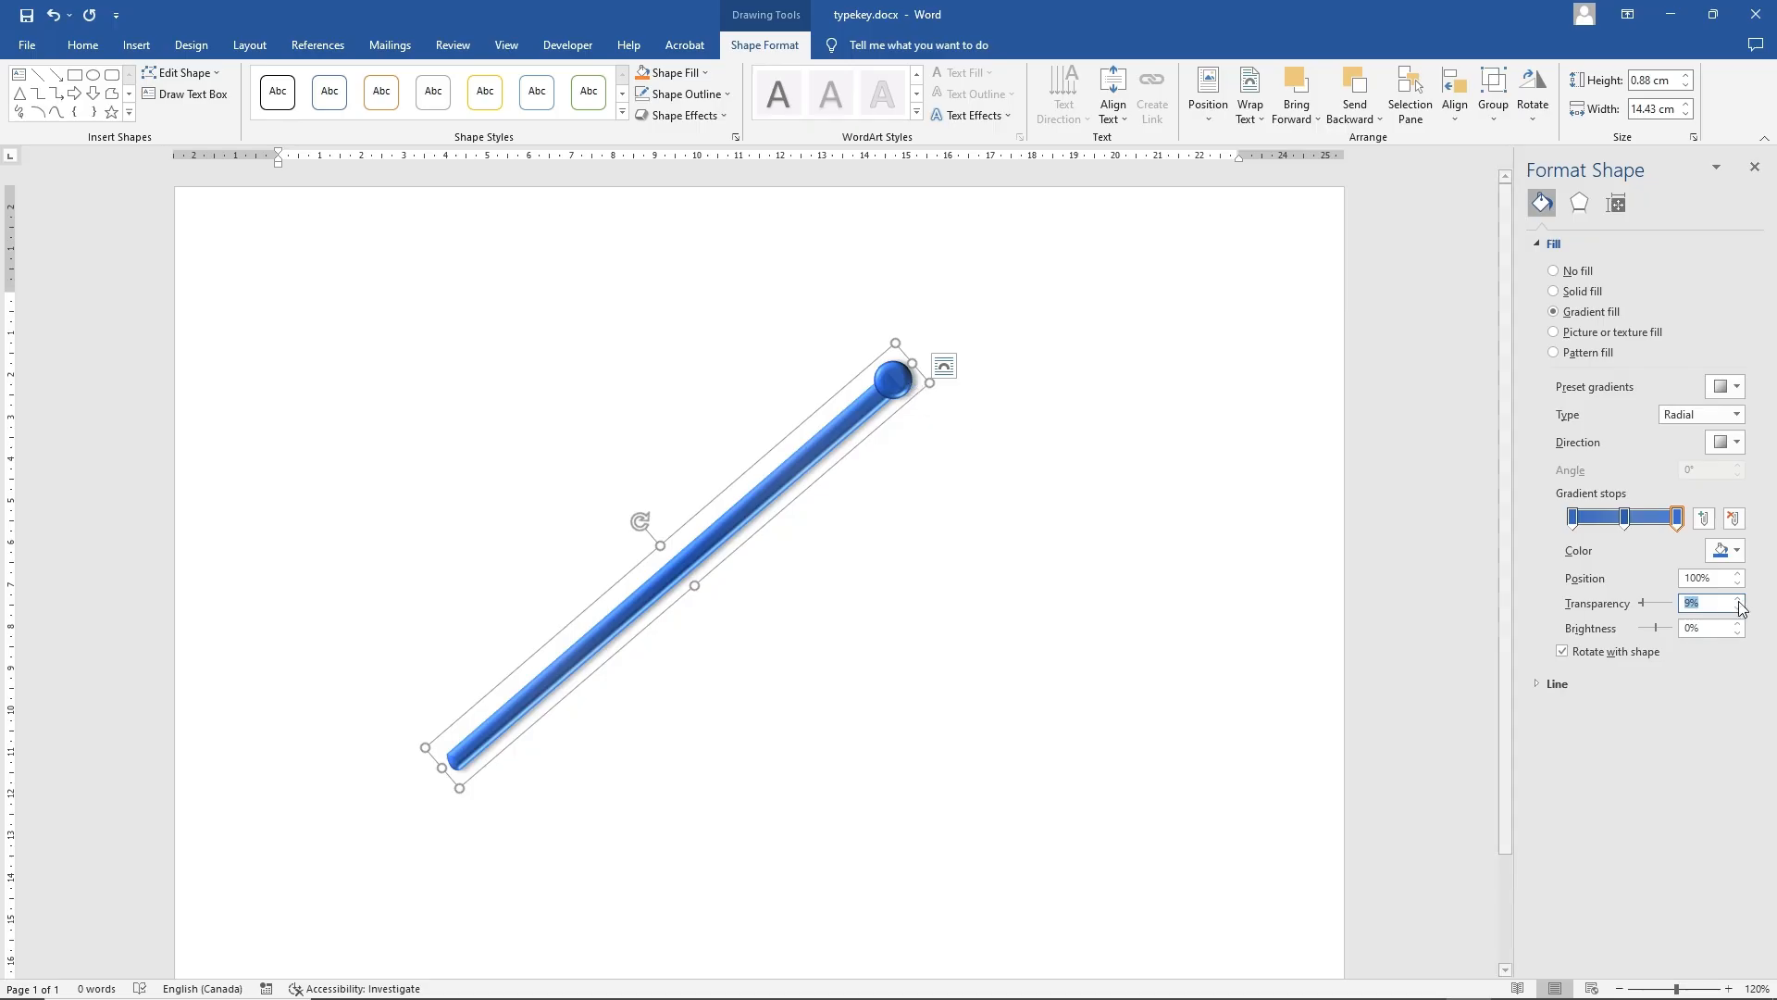
{"action": "left_click", "coordinate": [1739, 608]}
{"action": "left_click", "coordinate": [1739, 610]}
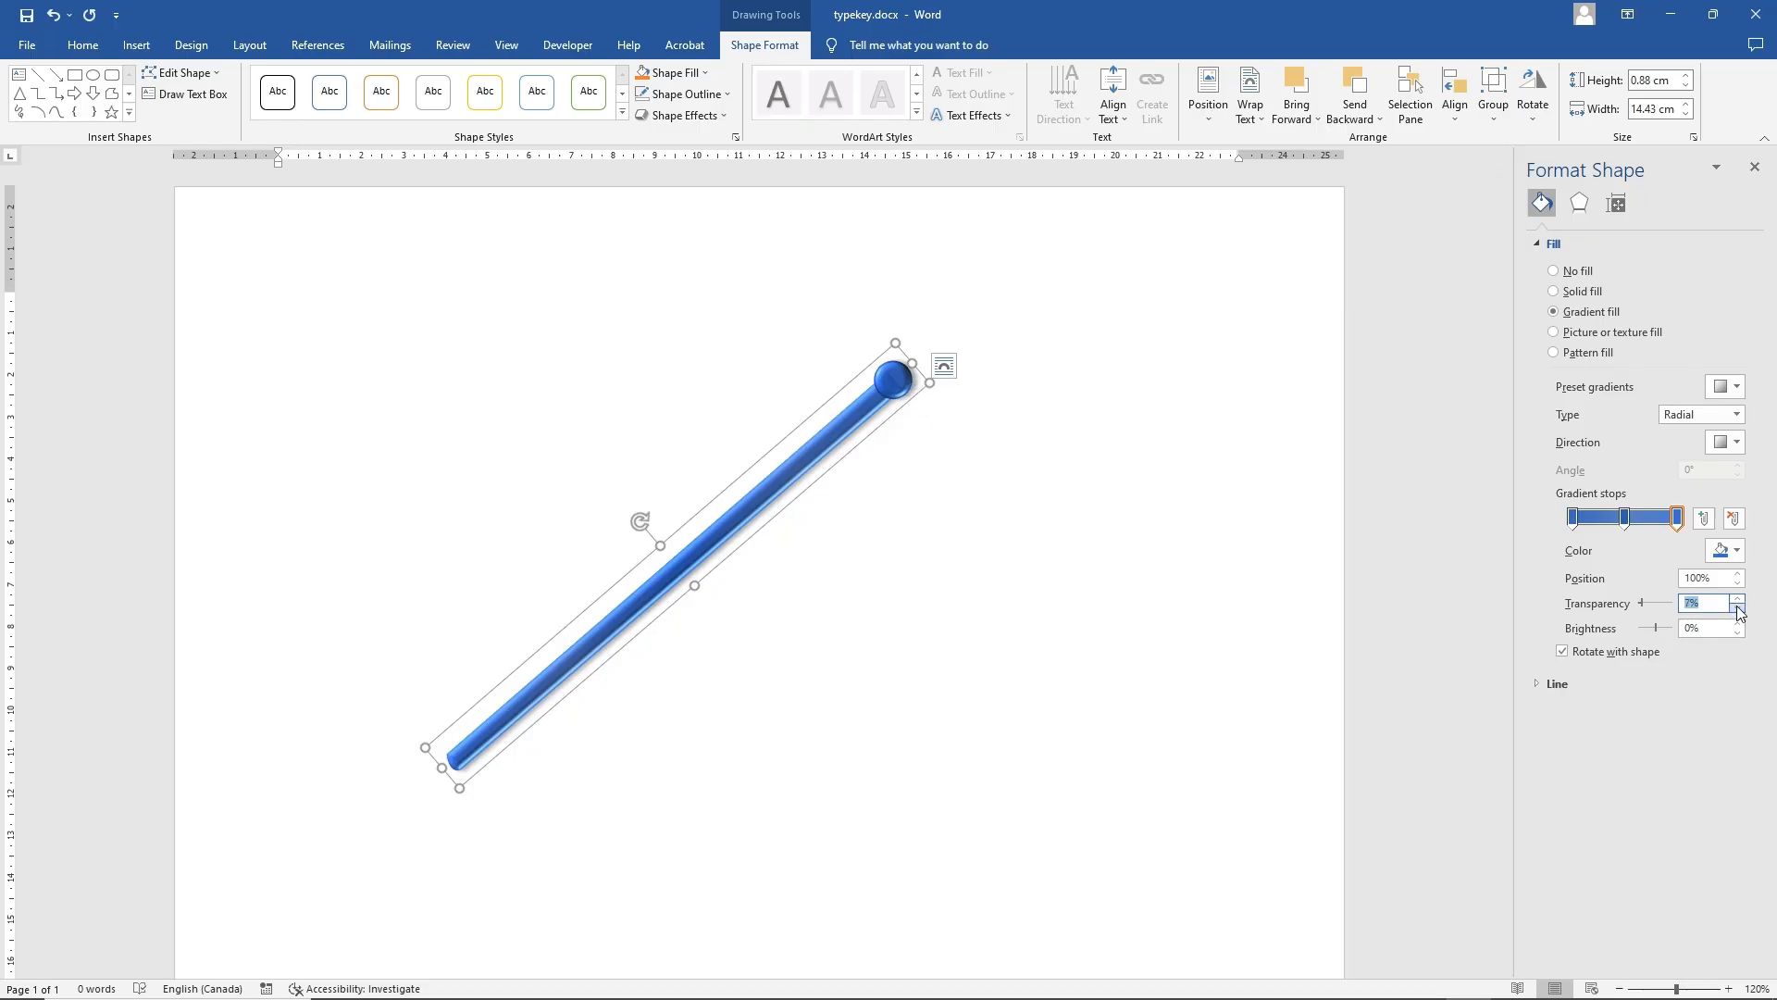
{"action": "left_click", "coordinate": [1739, 611]}
{"action": "left_click", "coordinate": [1739, 610]}
{"action": "left_click", "coordinate": [1127, 551]}
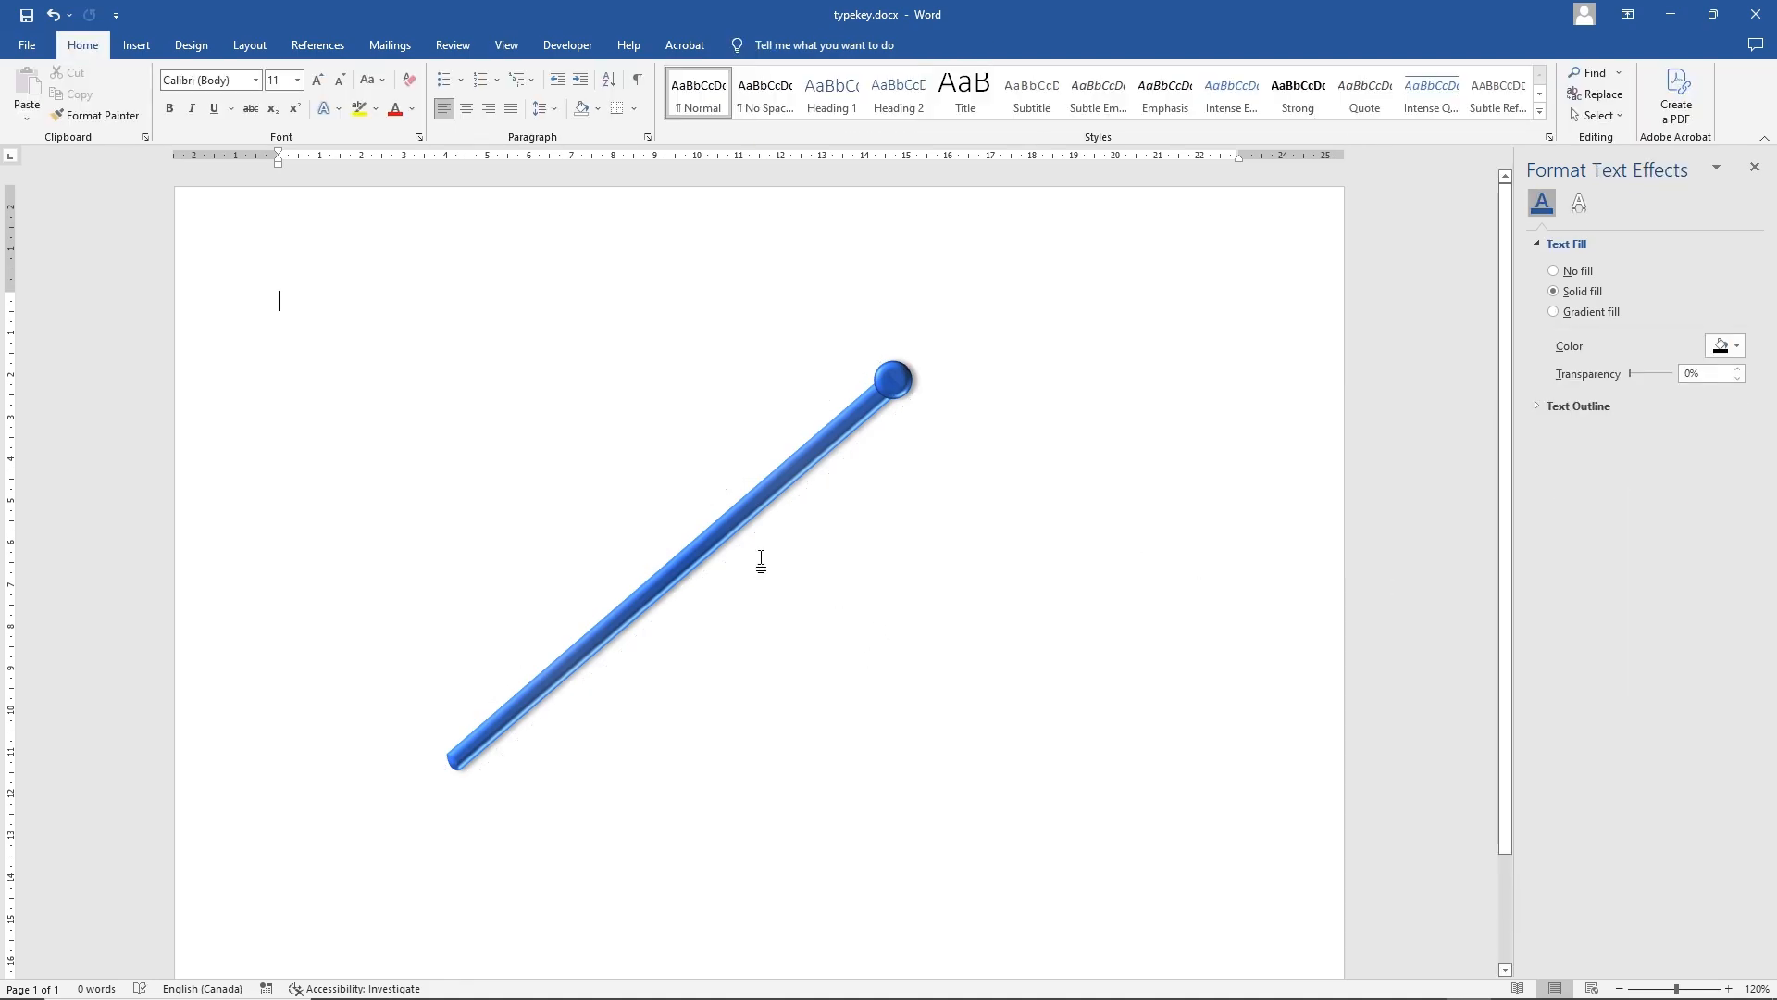
Step: Copy the grouped stick and paste two copies, moving the first one to the right of the original
{"action": "left_click", "coordinate": [722, 533]}
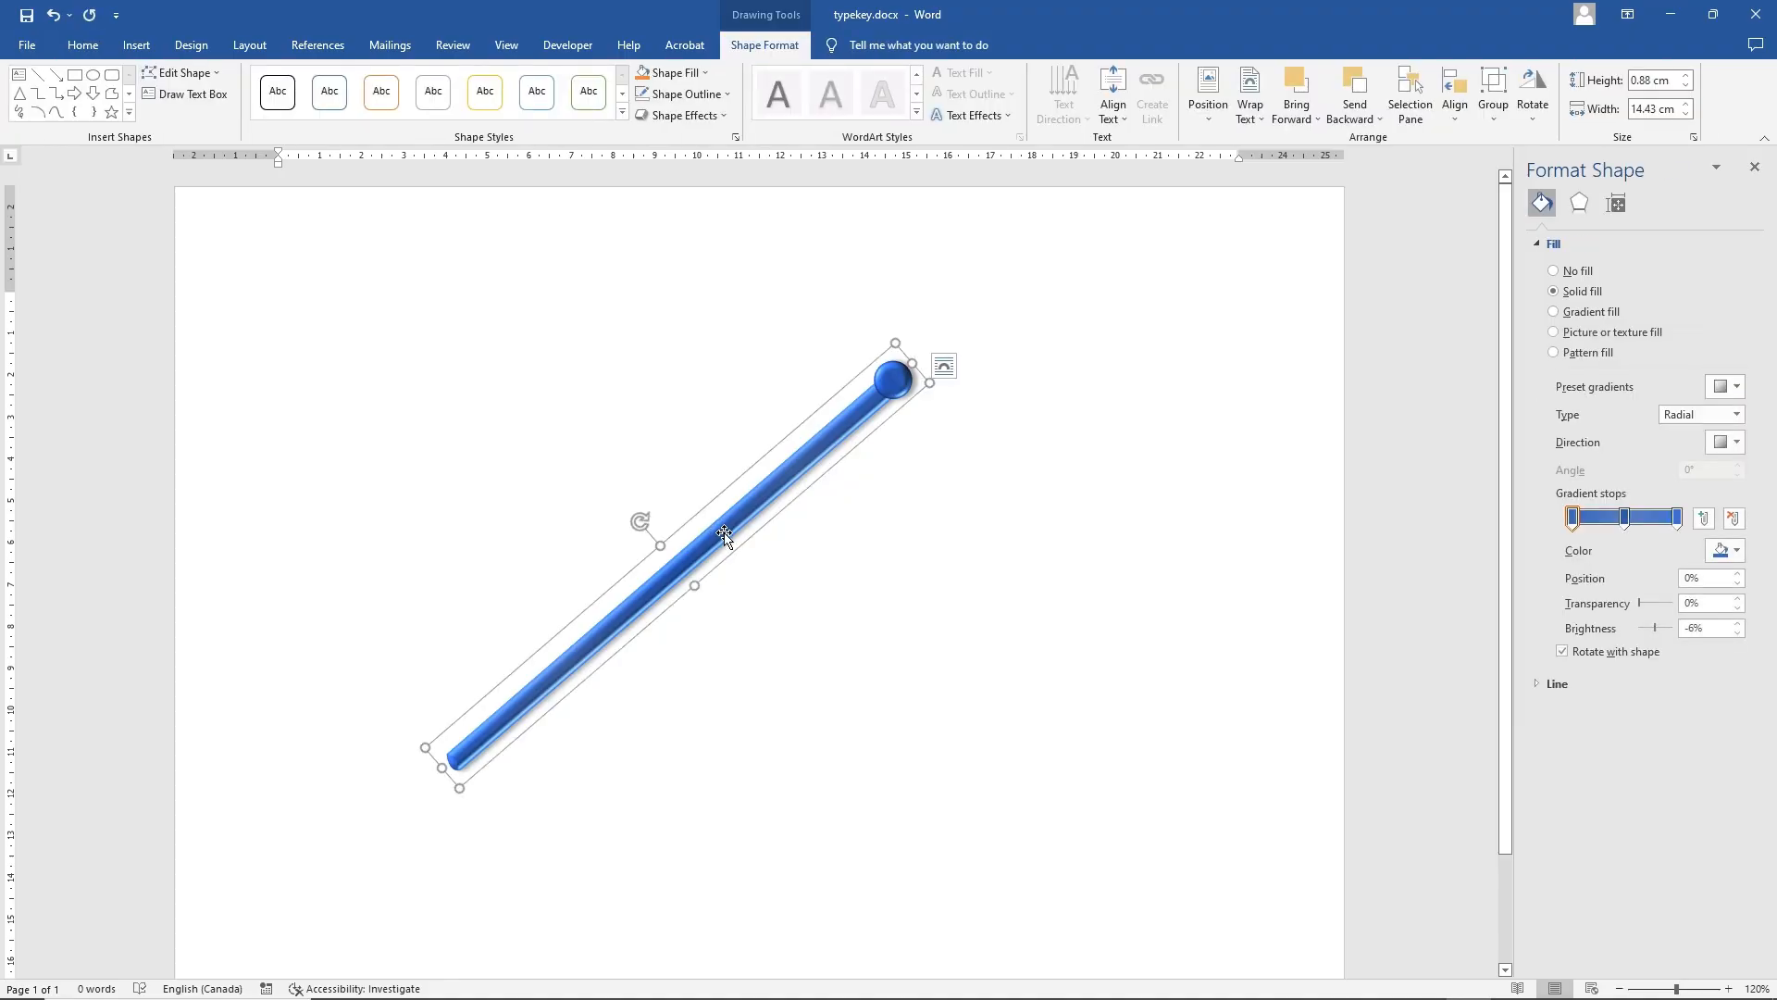
{"action": "right_click", "coordinate": [724, 534]}
{"action": "left_click", "coordinate": [775, 602]}
{"action": "right_click", "coordinate": [885, 606]}
{"action": "left_click", "coordinate": [931, 728]}
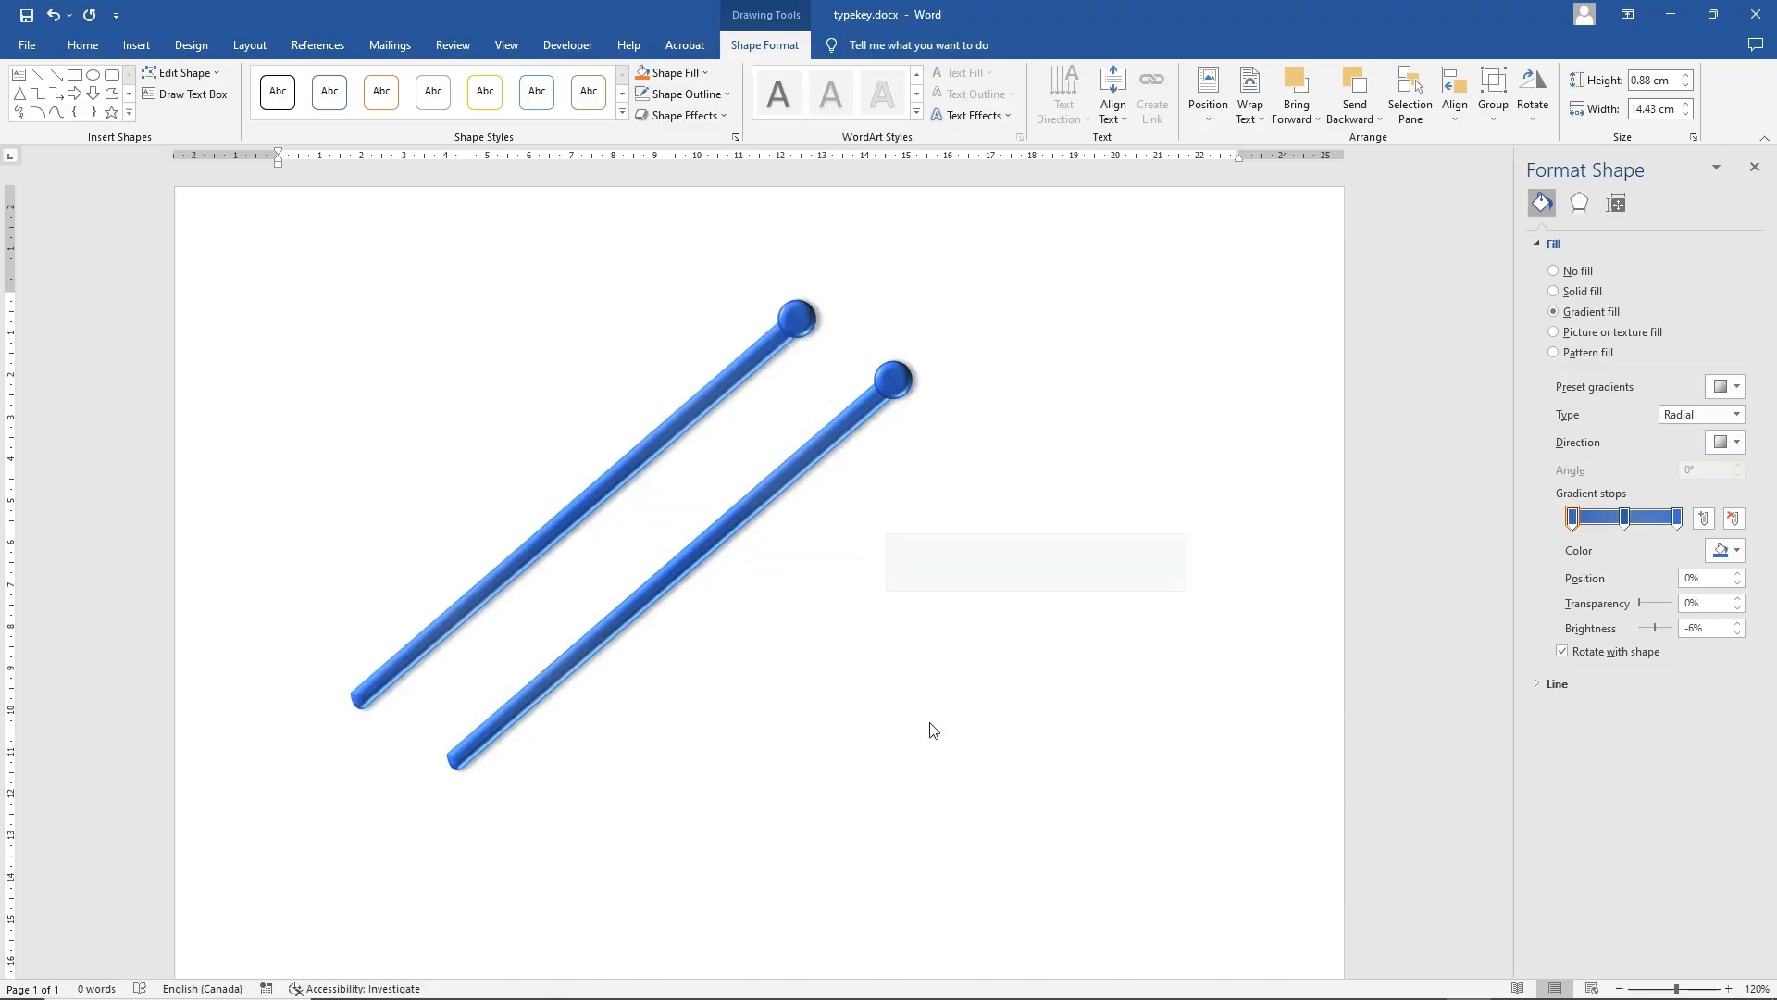
{"action": "left_click", "coordinate": [607, 496]}
{"action": "left_click_drag", "start_coordinate": [611, 497], "coordinate": [917, 588]}
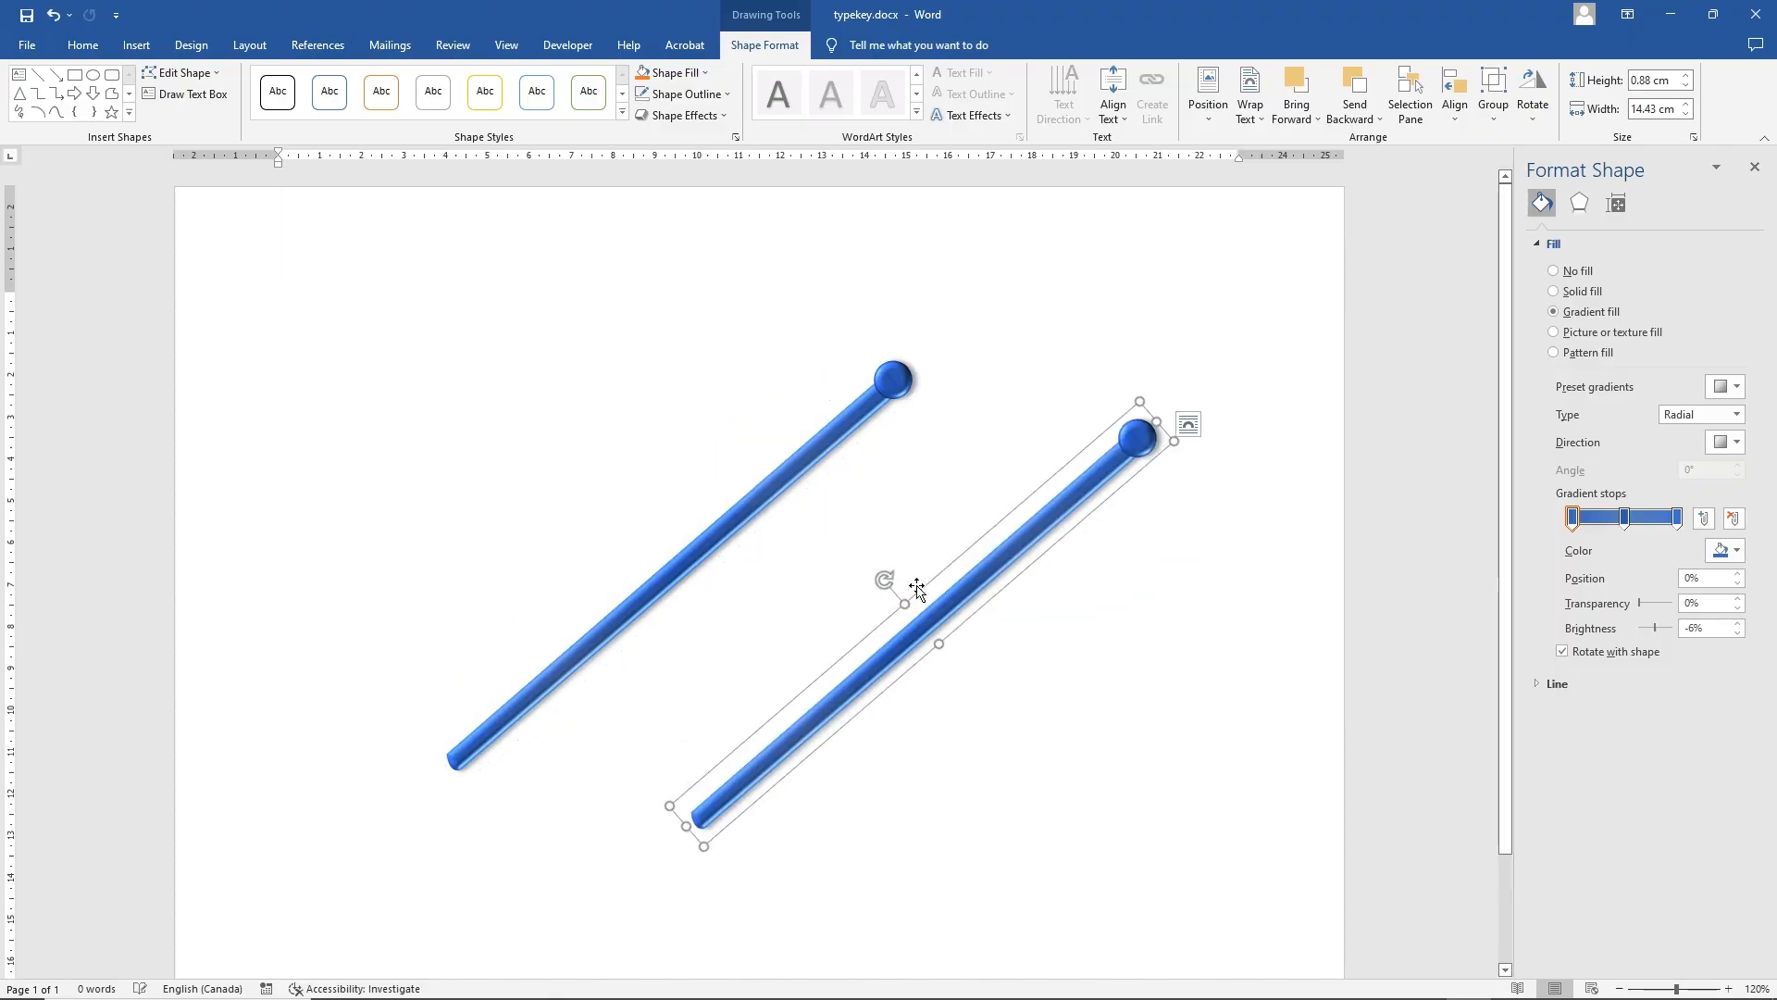
{"action": "right_click", "coordinate": [832, 553]}
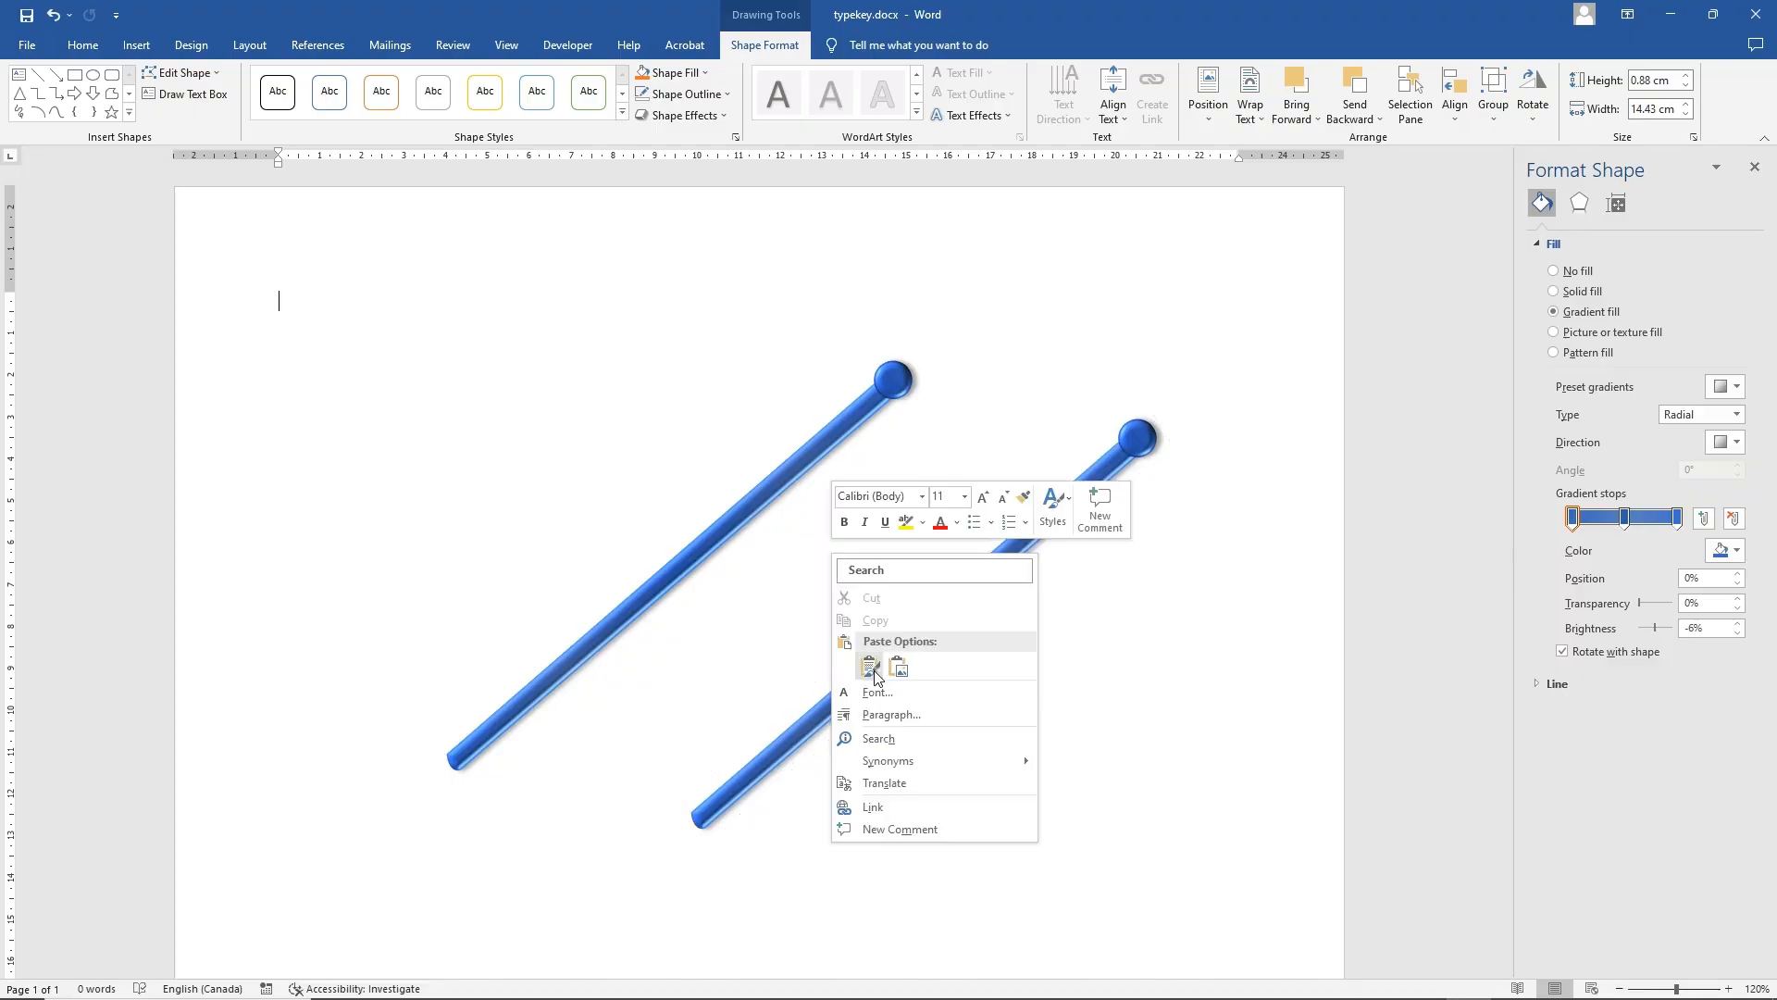
{"action": "left_click", "coordinate": [870, 666]}
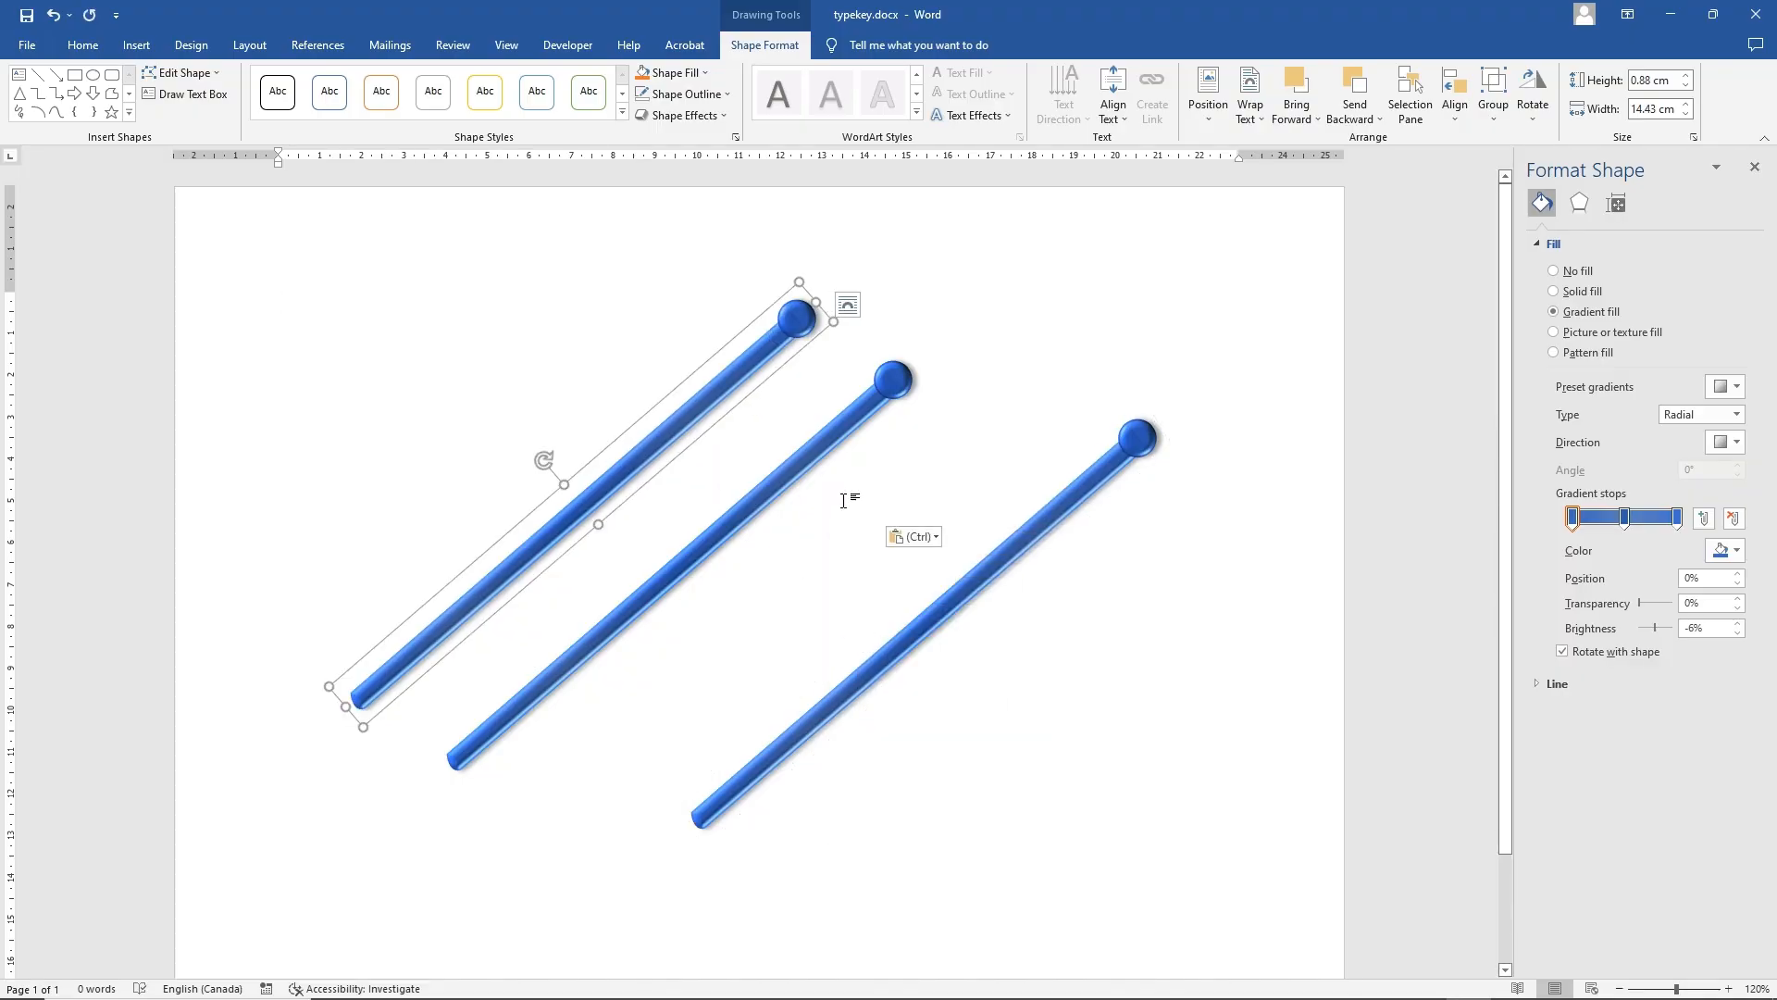
Step: Recolour the rightmost stick's gradient stops with theme green: 50% darker for the first, 40% lighter for the middle and plain green for the last
{"action": "left_click", "coordinate": [1062, 521]}
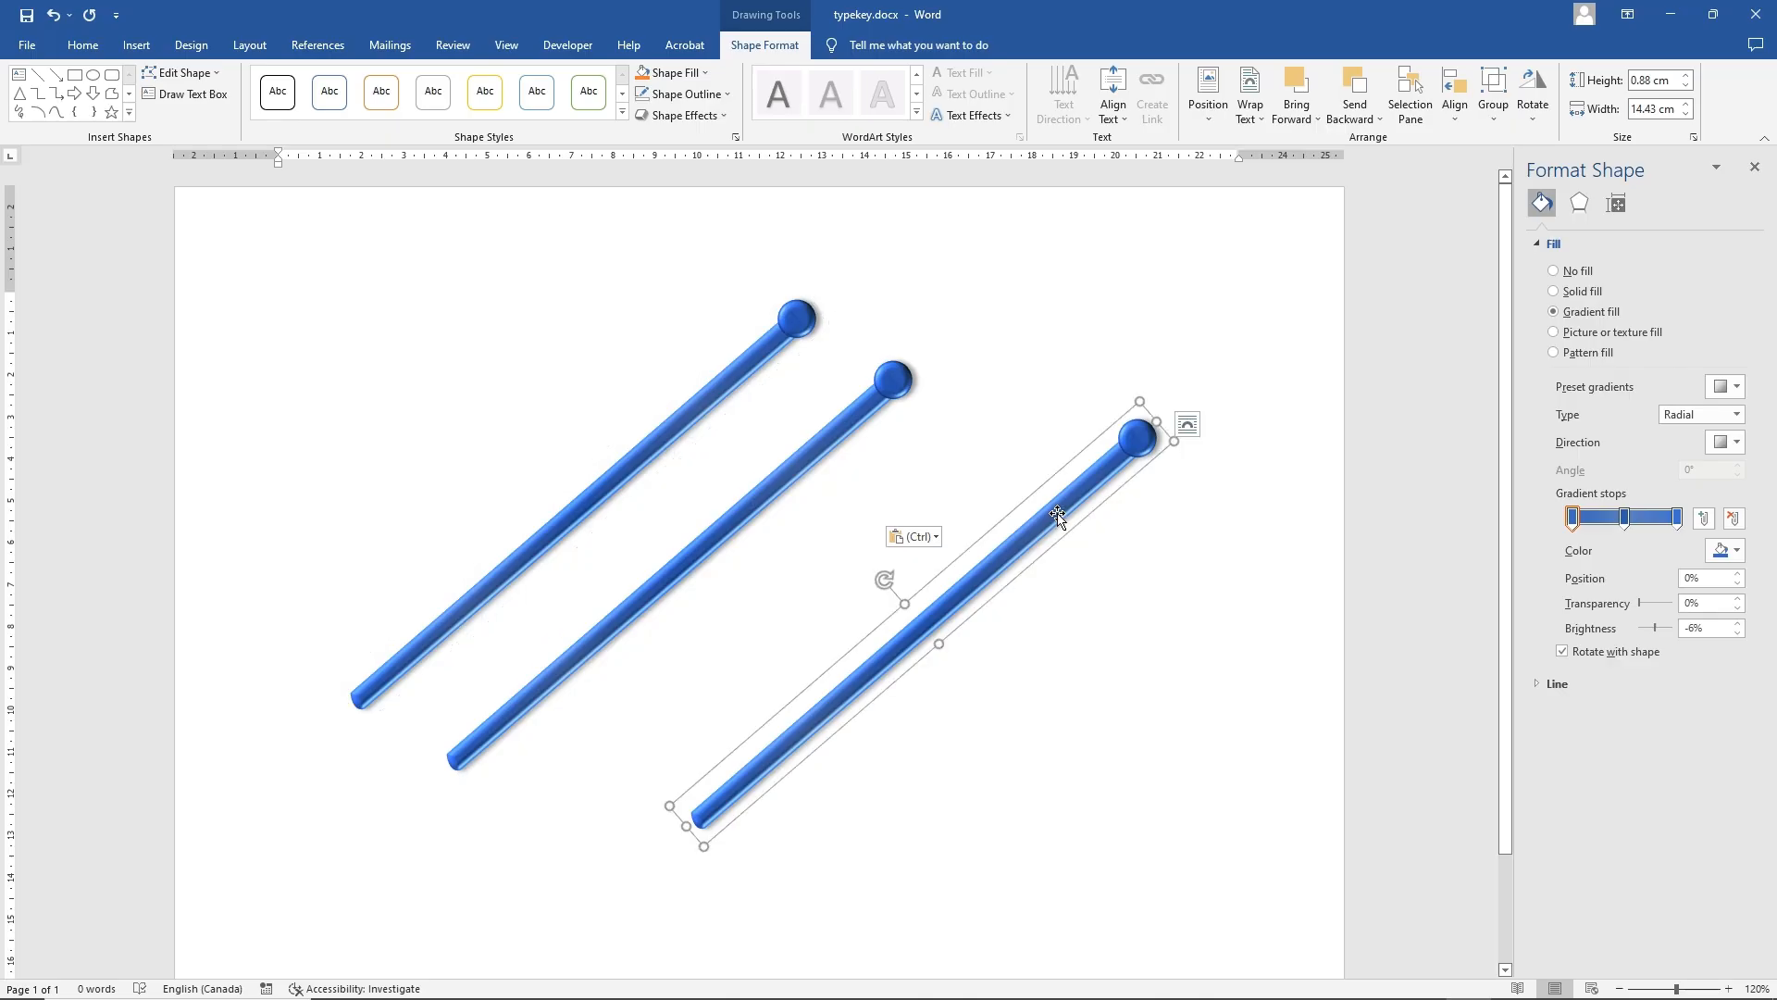
{"action": "left_click", "coordinate": [1729, 551]}
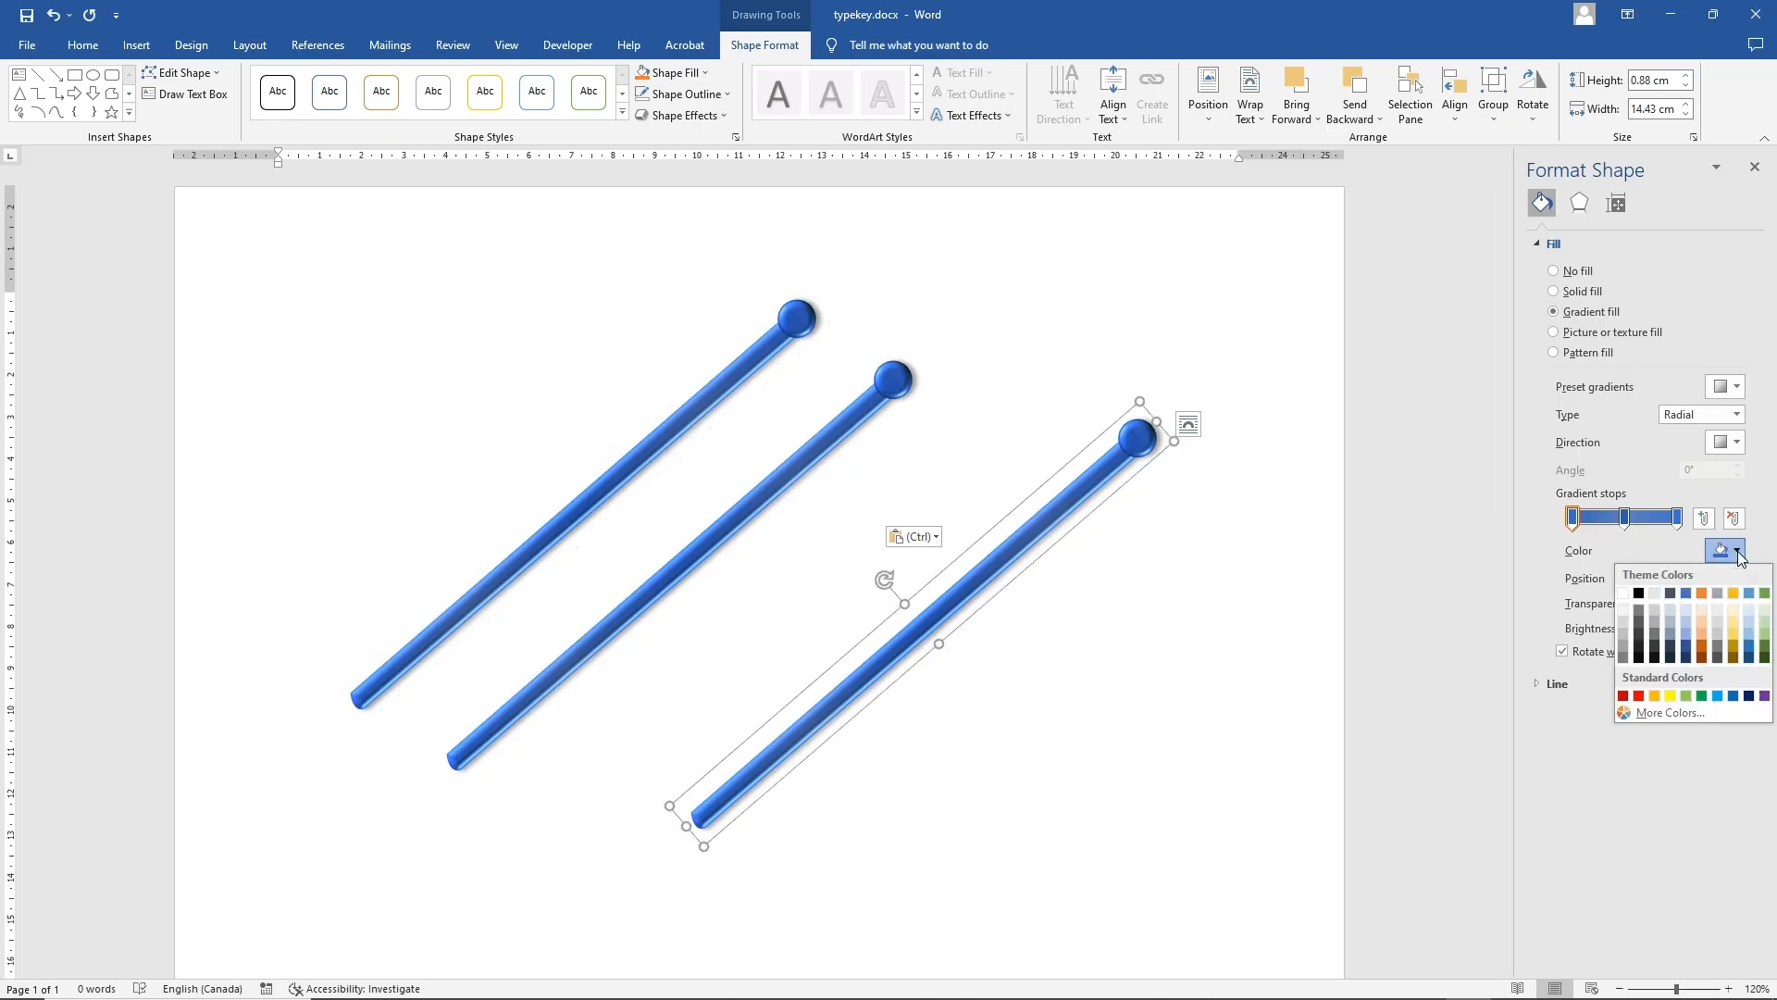
{"action": "left_click", "coordinate": [1763, 647]}
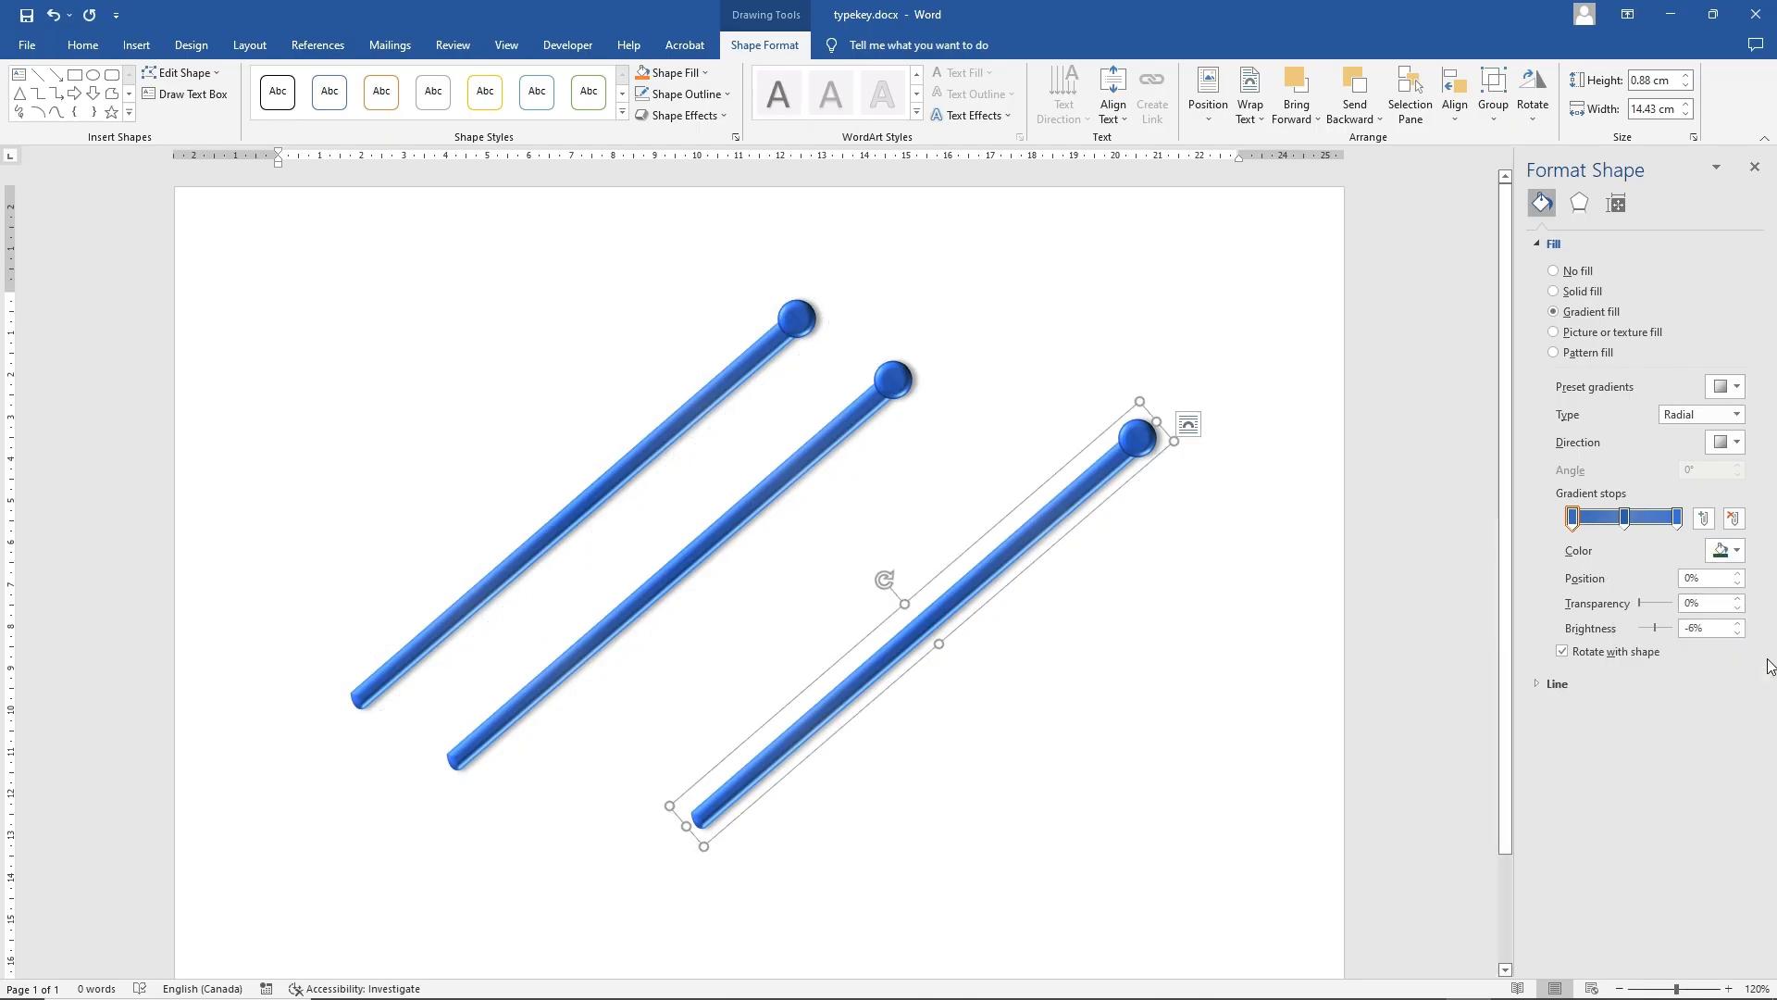
{"action": "left_click", "coordinate": [1627, 521]}
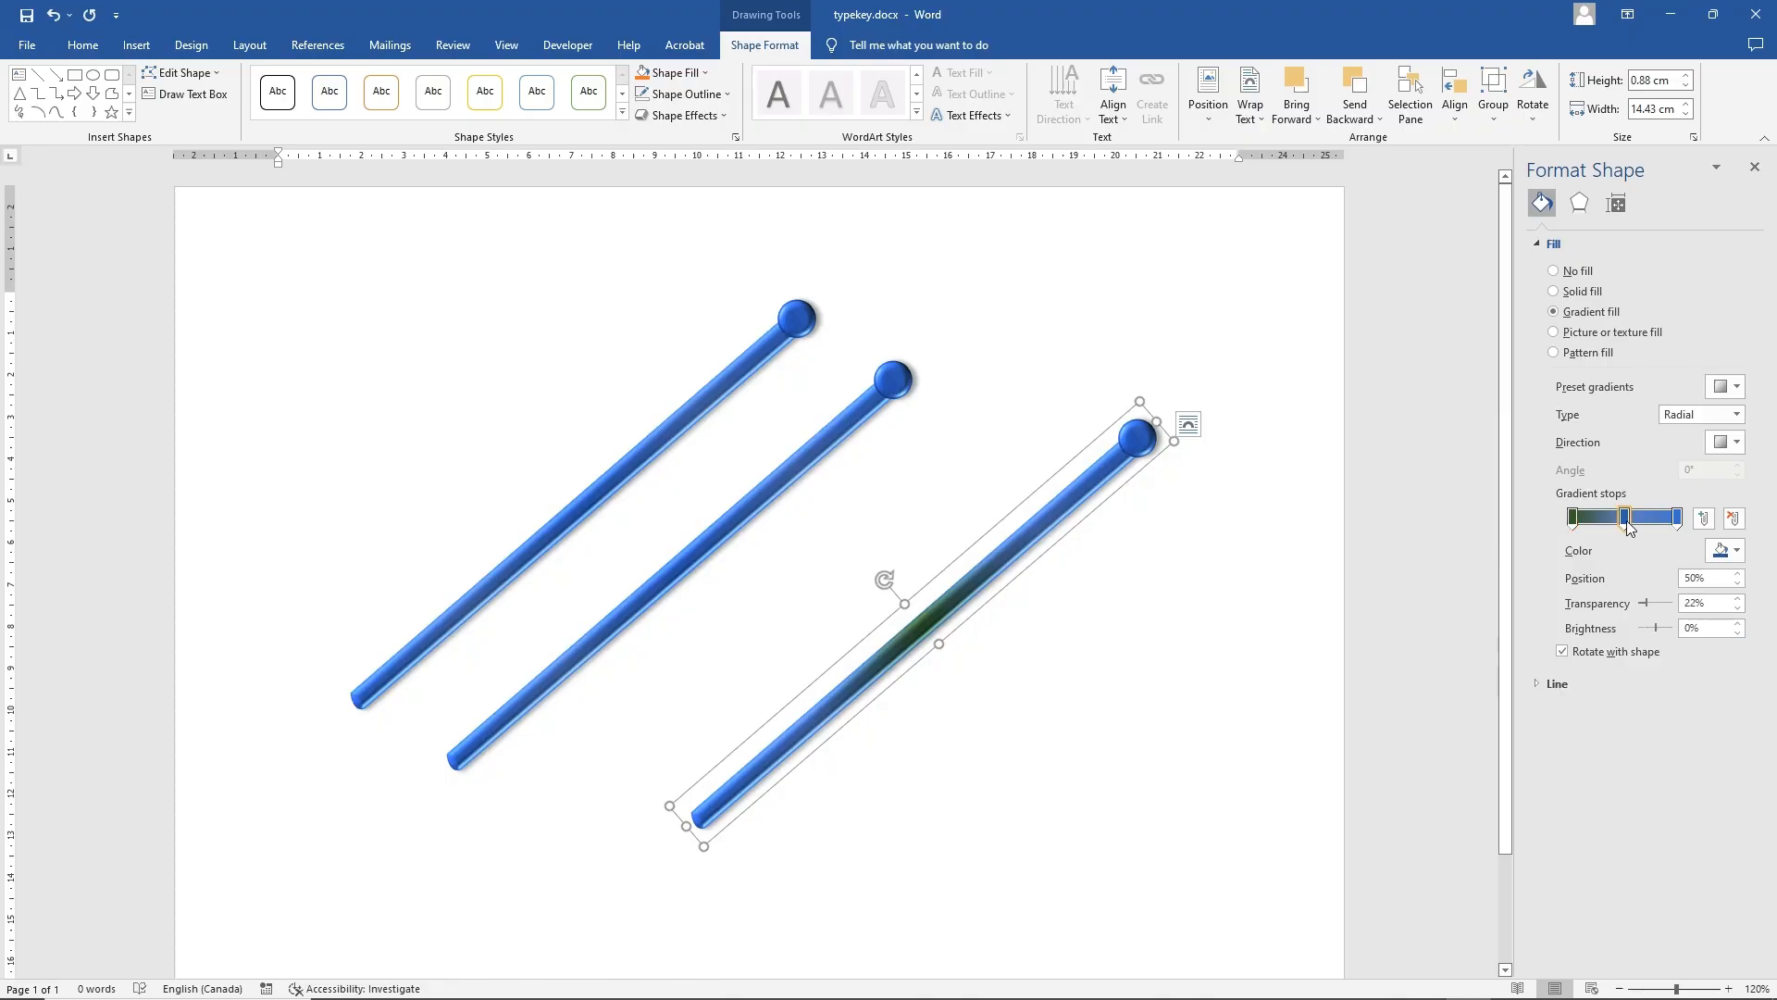
{"action": "left_click", "coordinate": [1724, 550]}
{"action": "left_click", "coordinate": [1764, 624]}
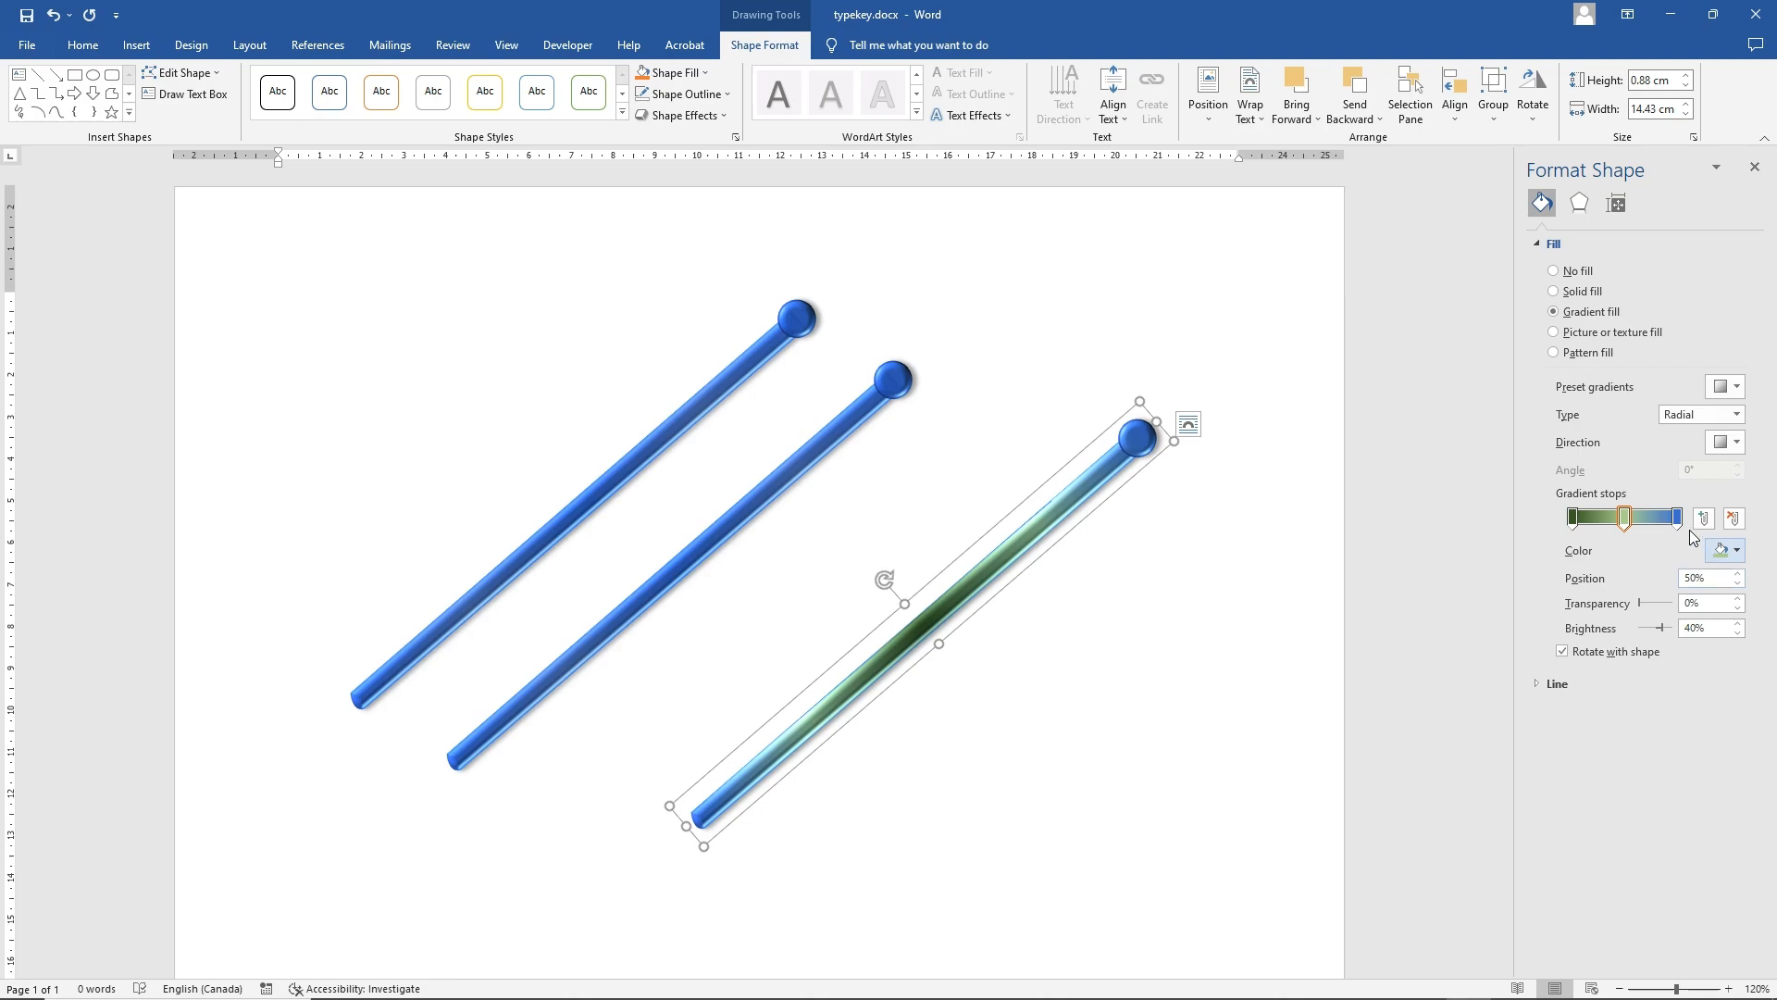
{"action": "left_click", "coordinate": [1678, 518]}
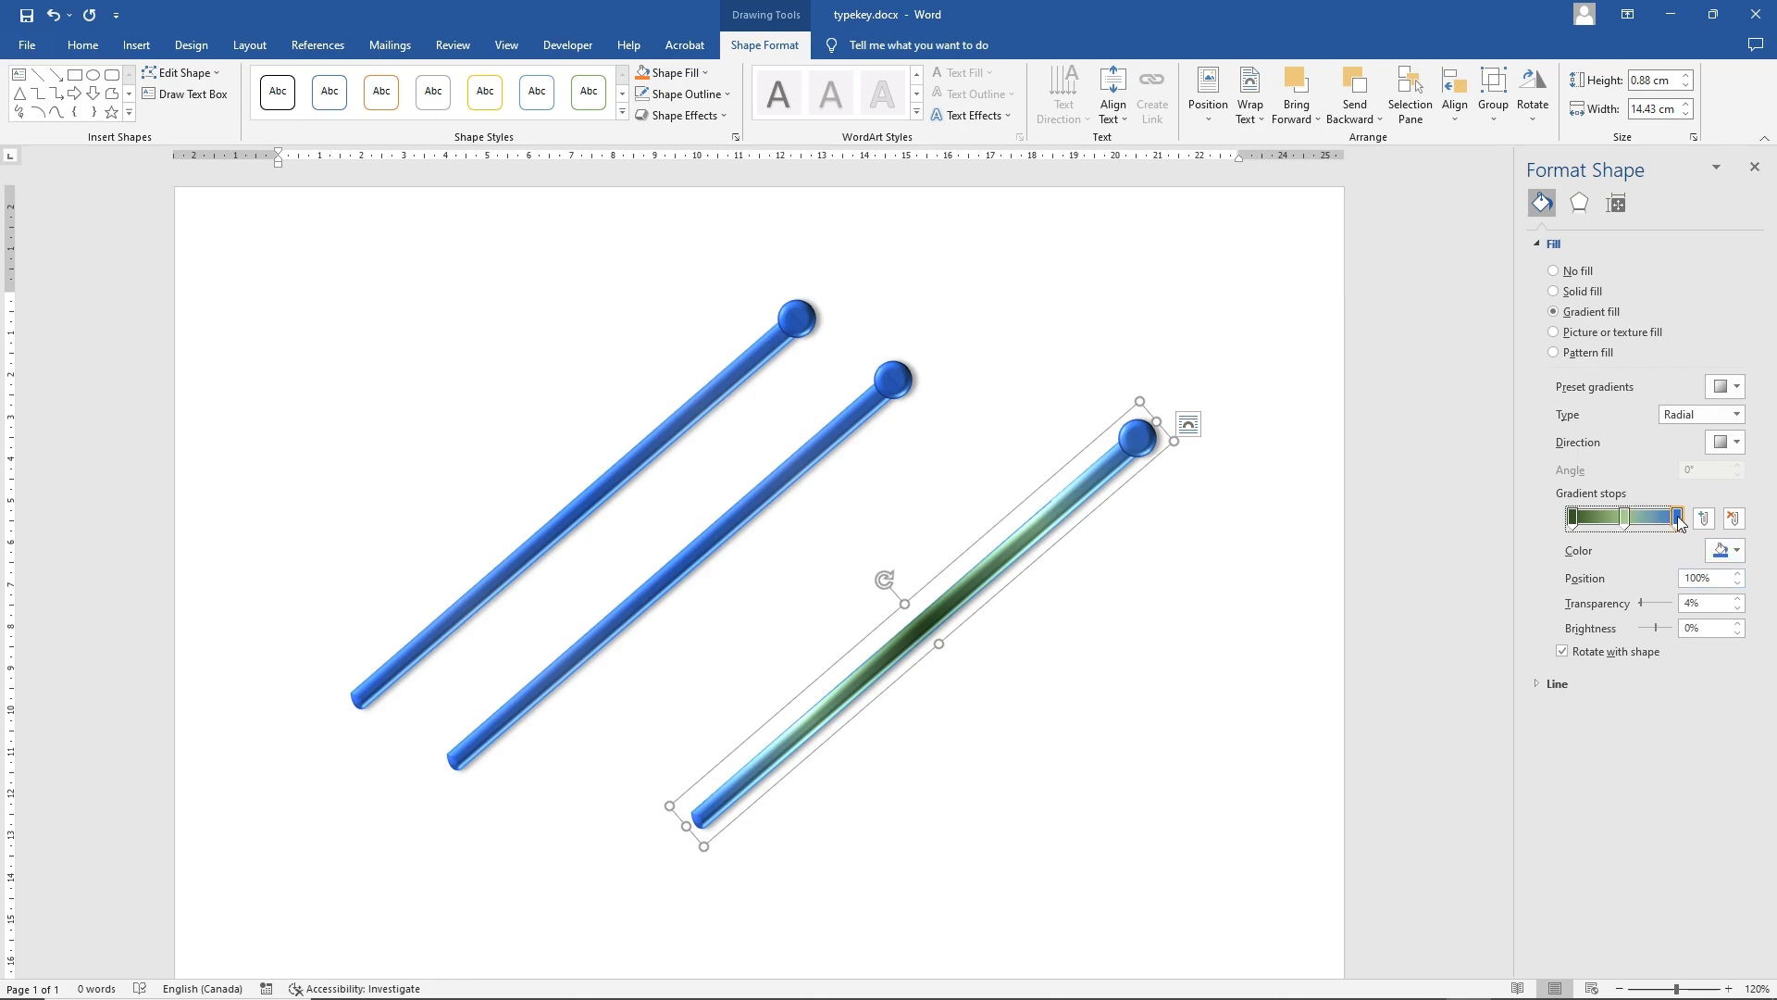
{"action": "left_click", "coordinate": [1736, 552]}
{"action": "left_click", "coordinate": [1763, 595]}
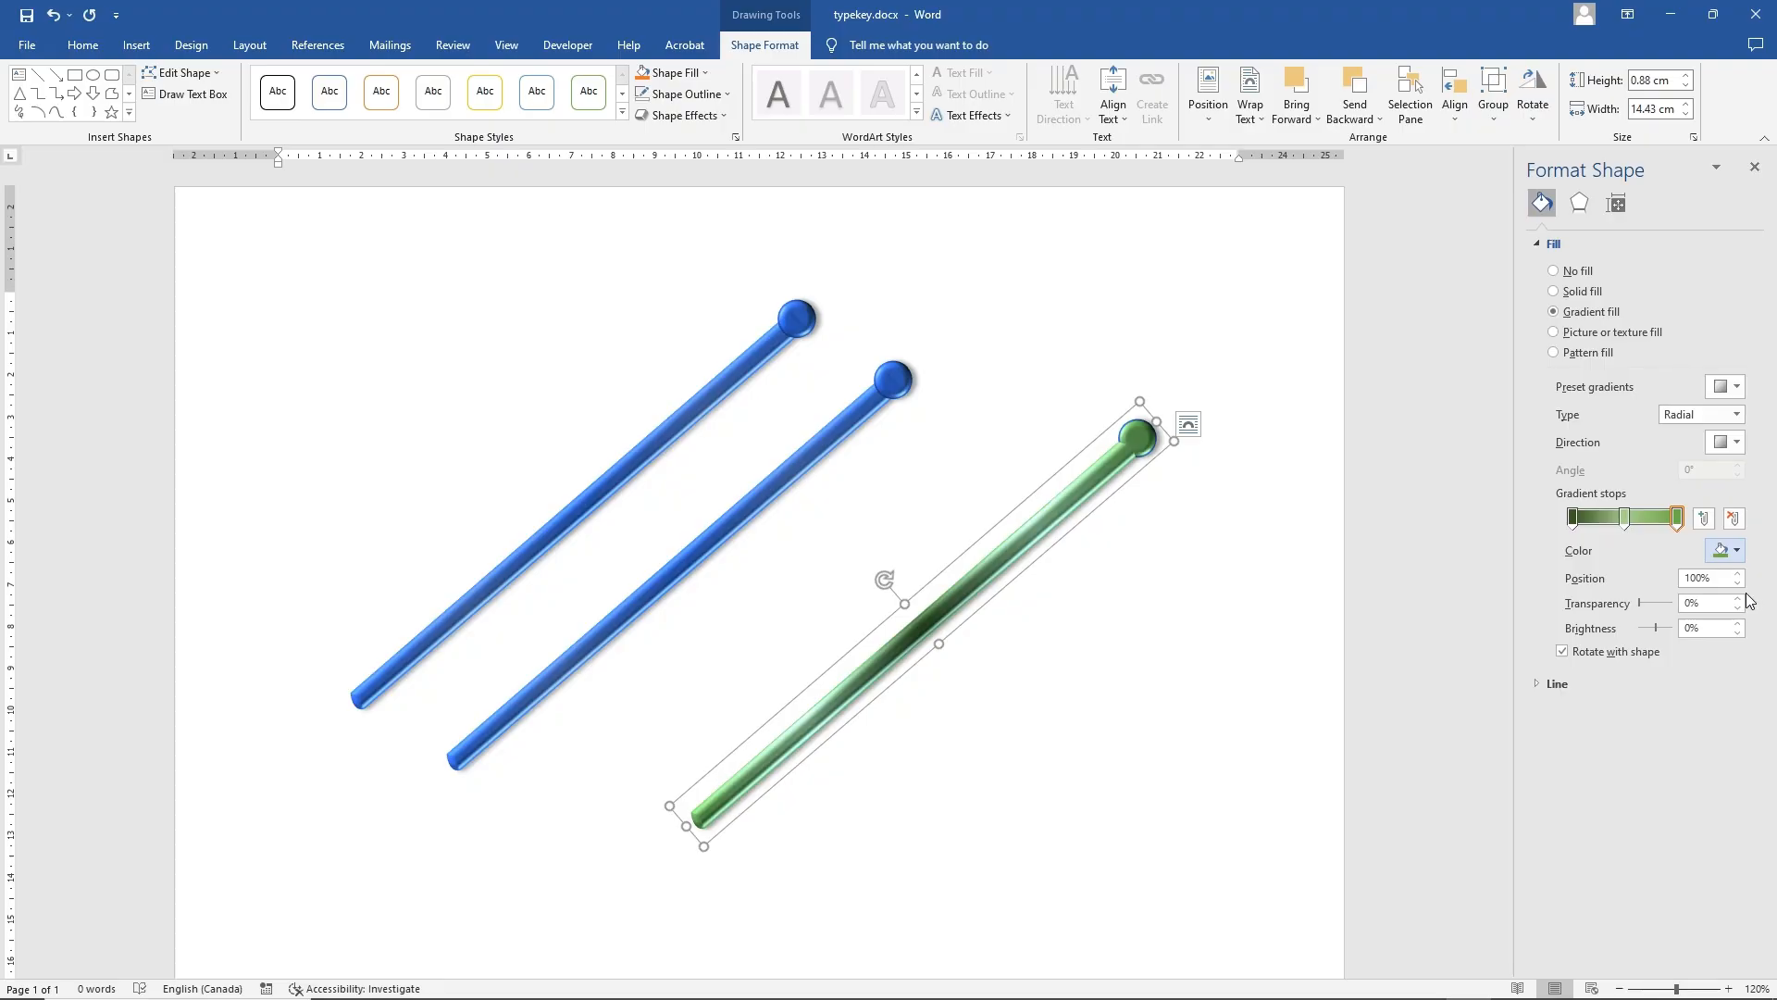
Step: Try the middle gradient stop at the 24% position, first in plain theme green and then in the 40% lighter green
{"action": "left_click", "coordinate": [1574, 519]}
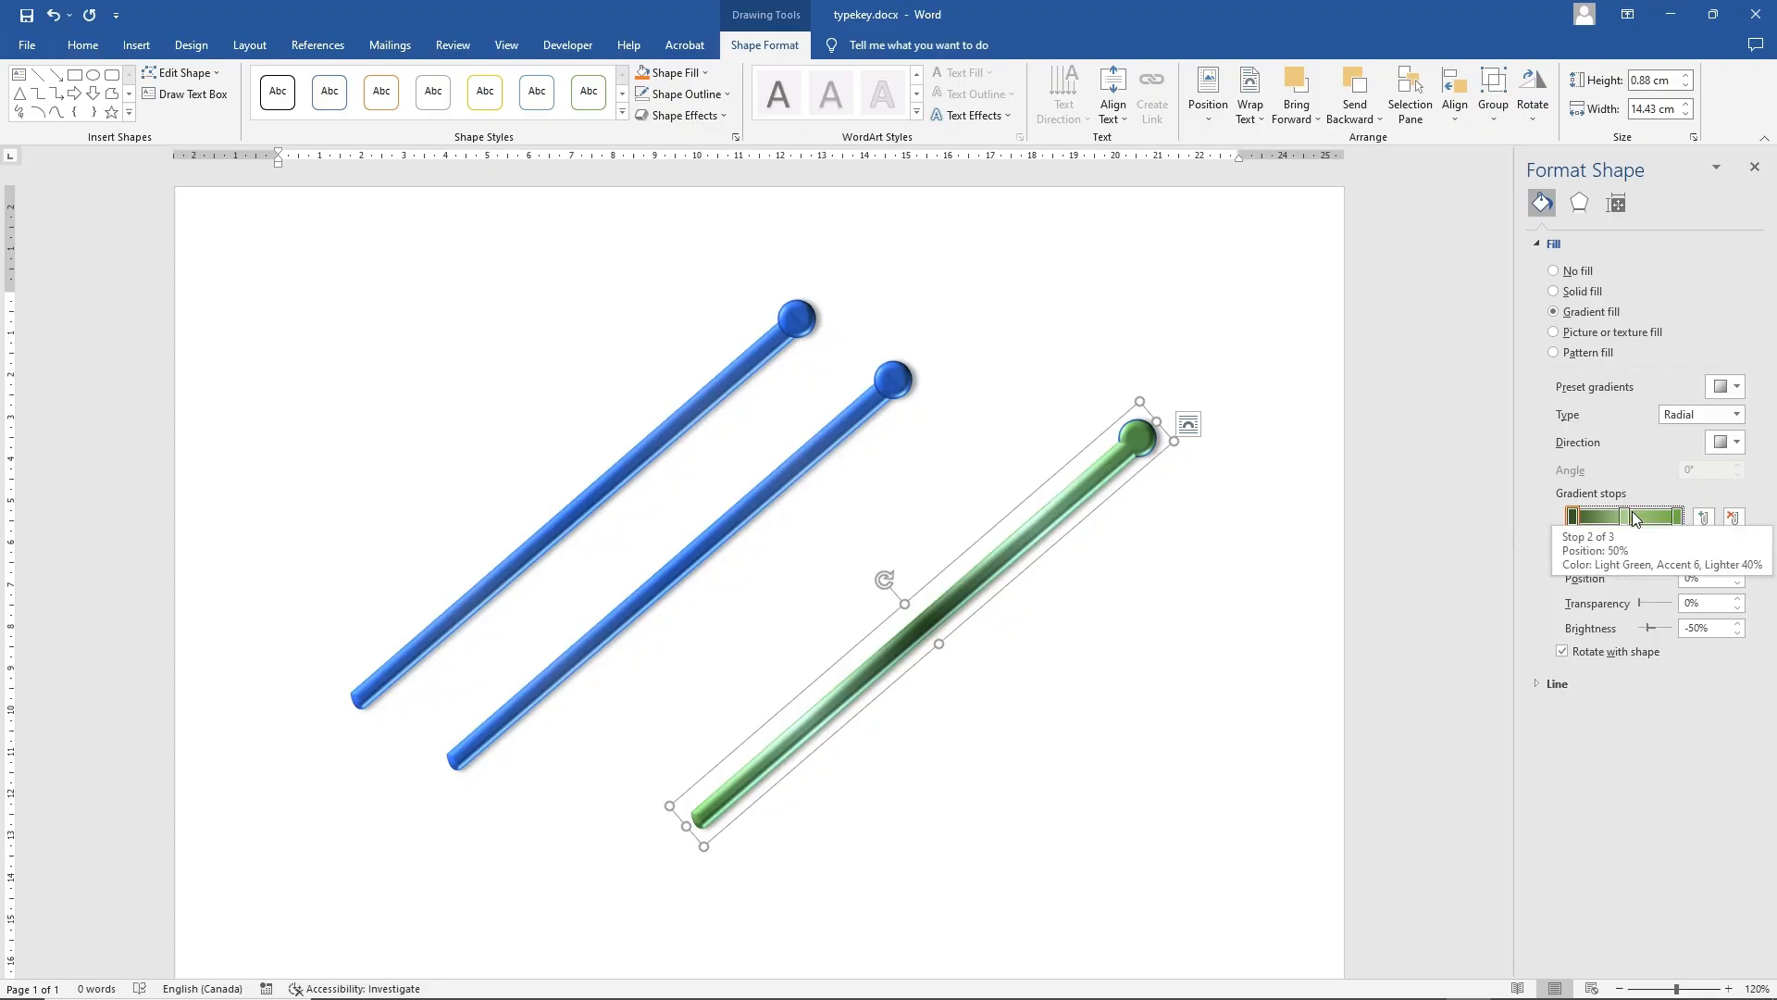
{"action": "left_click_drag", "start_coordinate": [1624, 518], "coordinate": [1599, 523]}
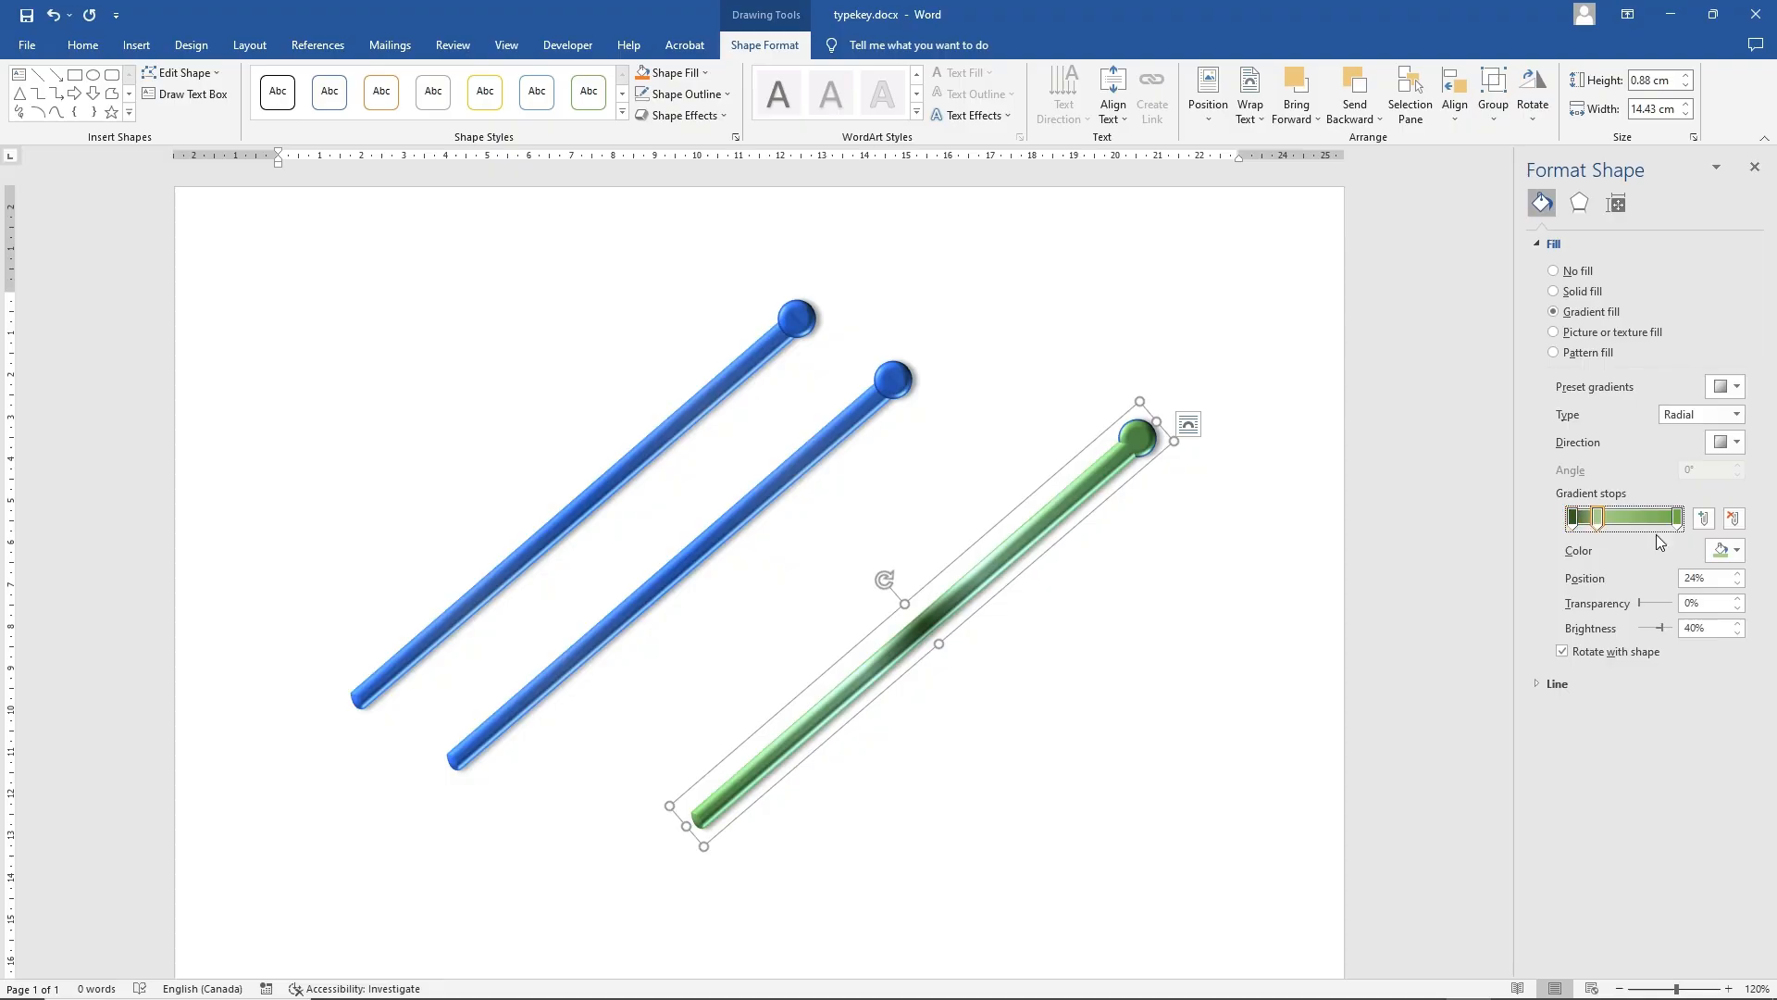
{"action": "left_click", "coordinate": [1724, 550]}
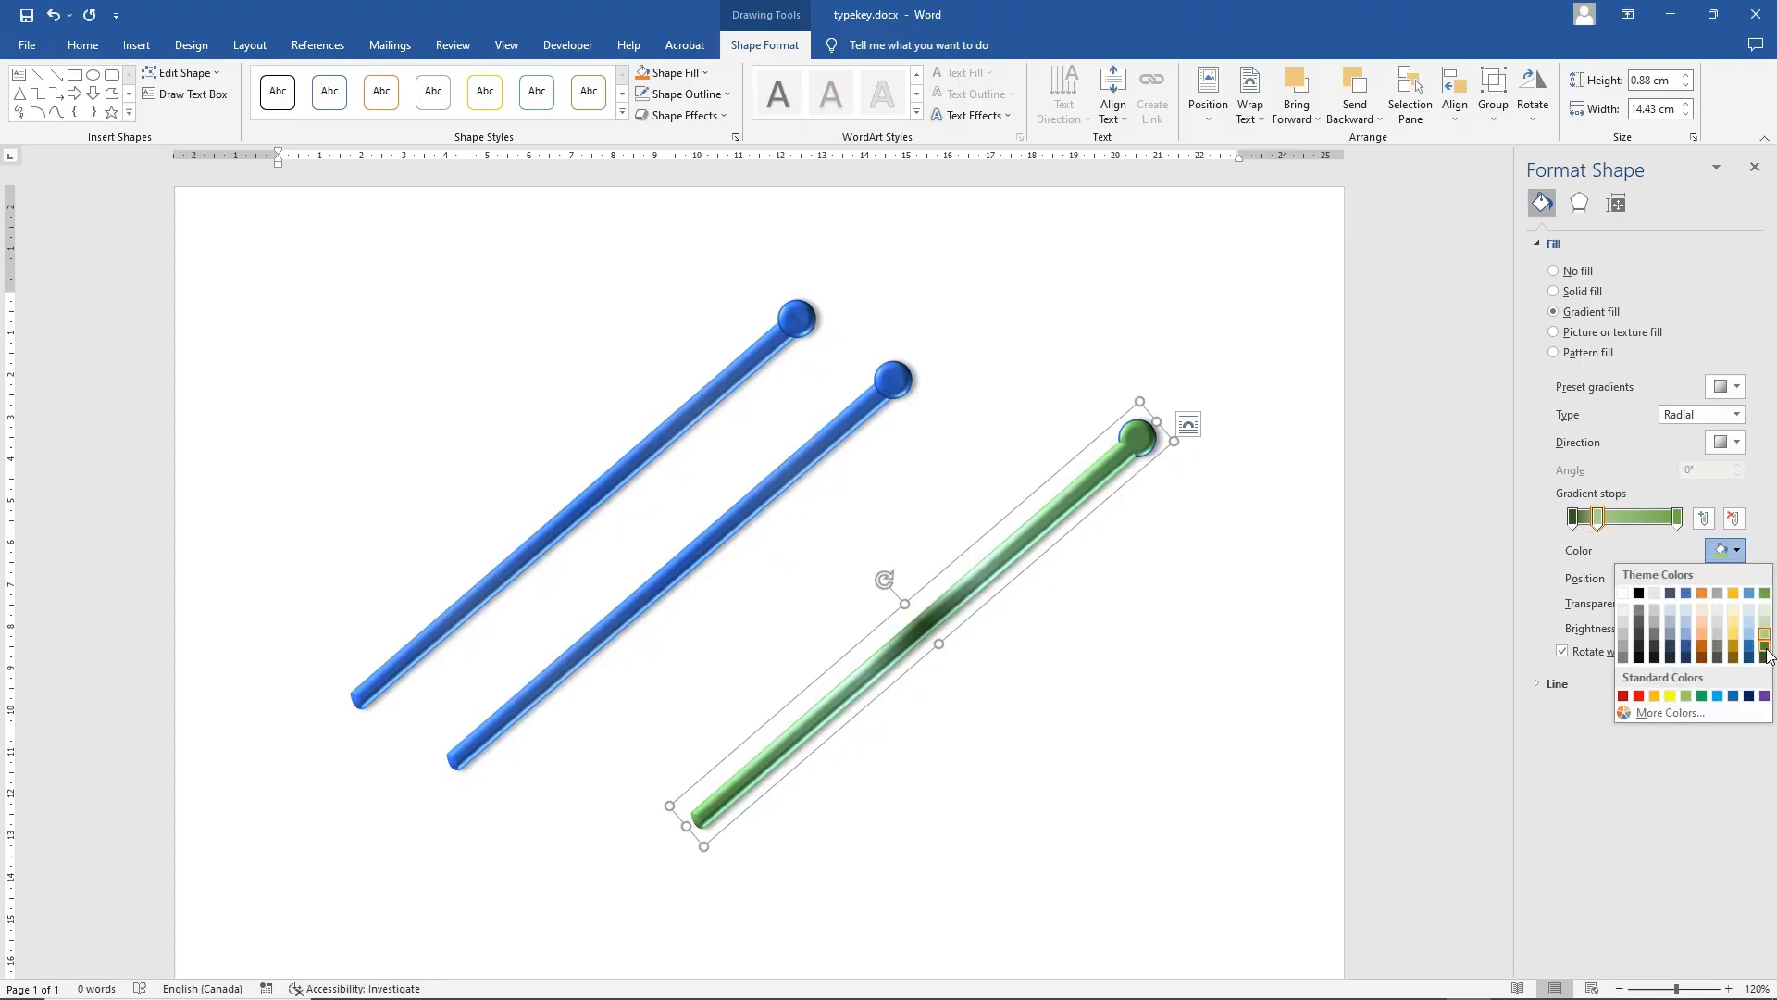
{"action": "left_click", "coordinate": [1764, 593]}
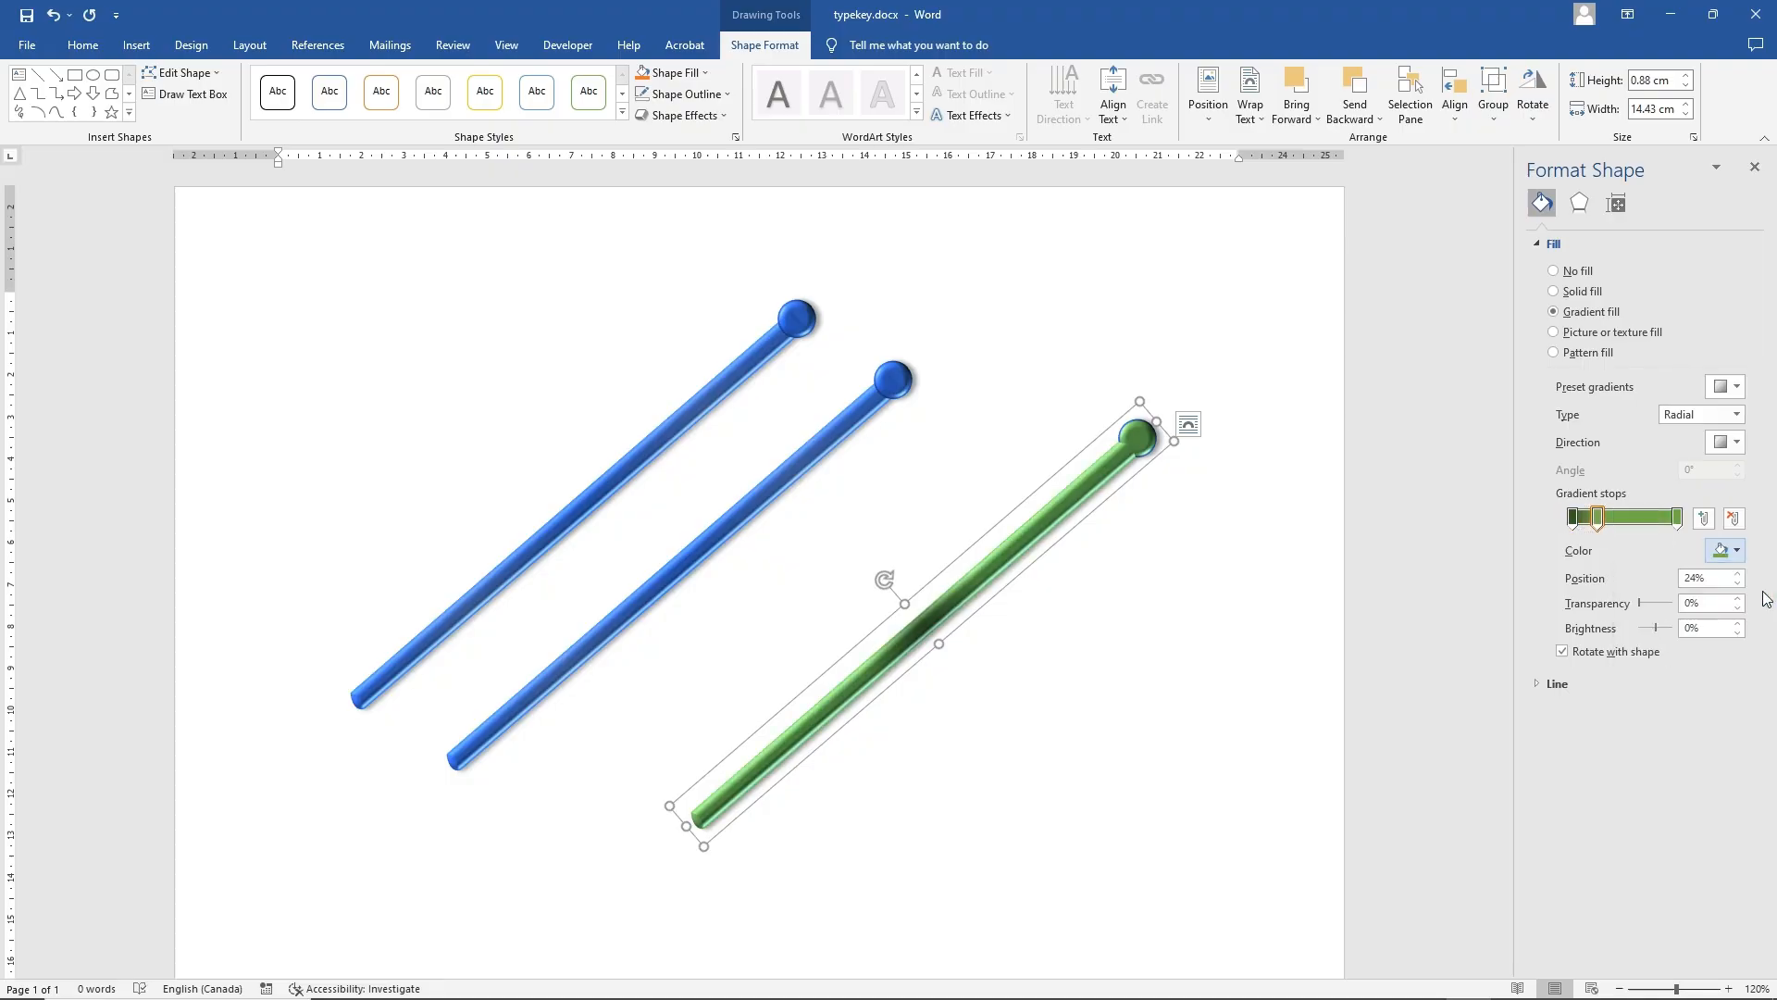
{"action": "left_click", "coordinate": [1599, 523]}
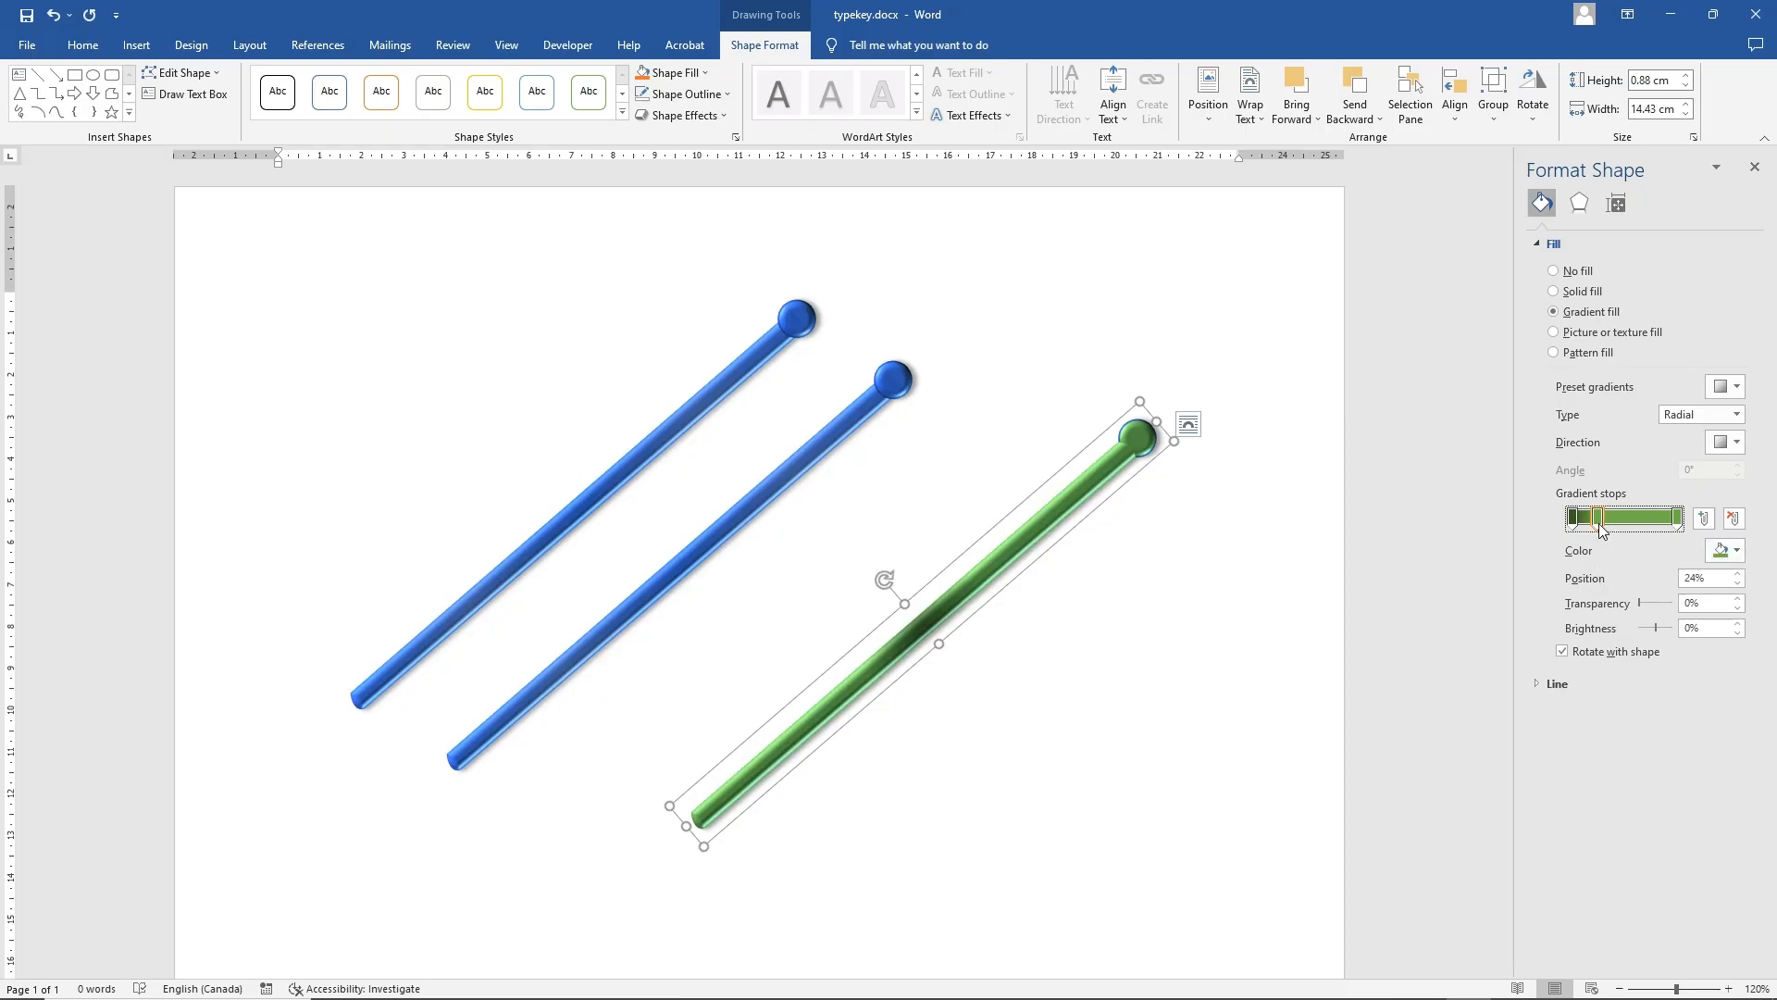
{"action": "left_click", "coordinate": [1727, 549]}
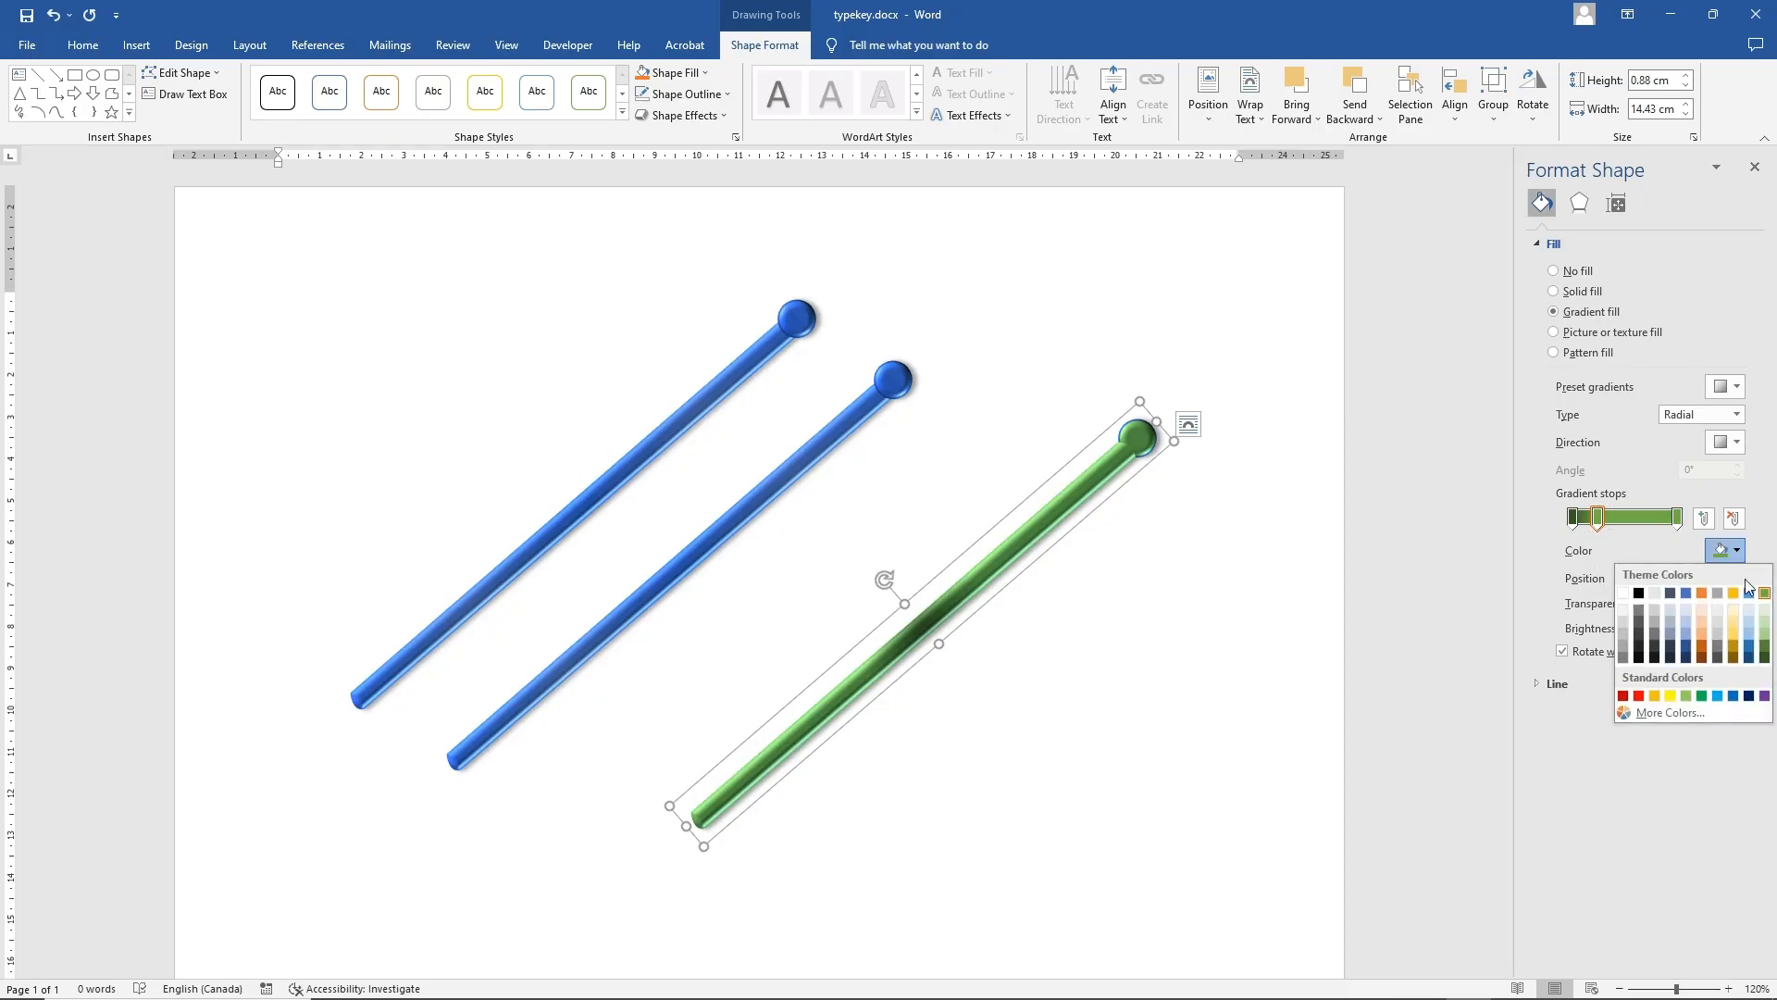
{"action": "left_click", "coordinate": [1765, 637]}
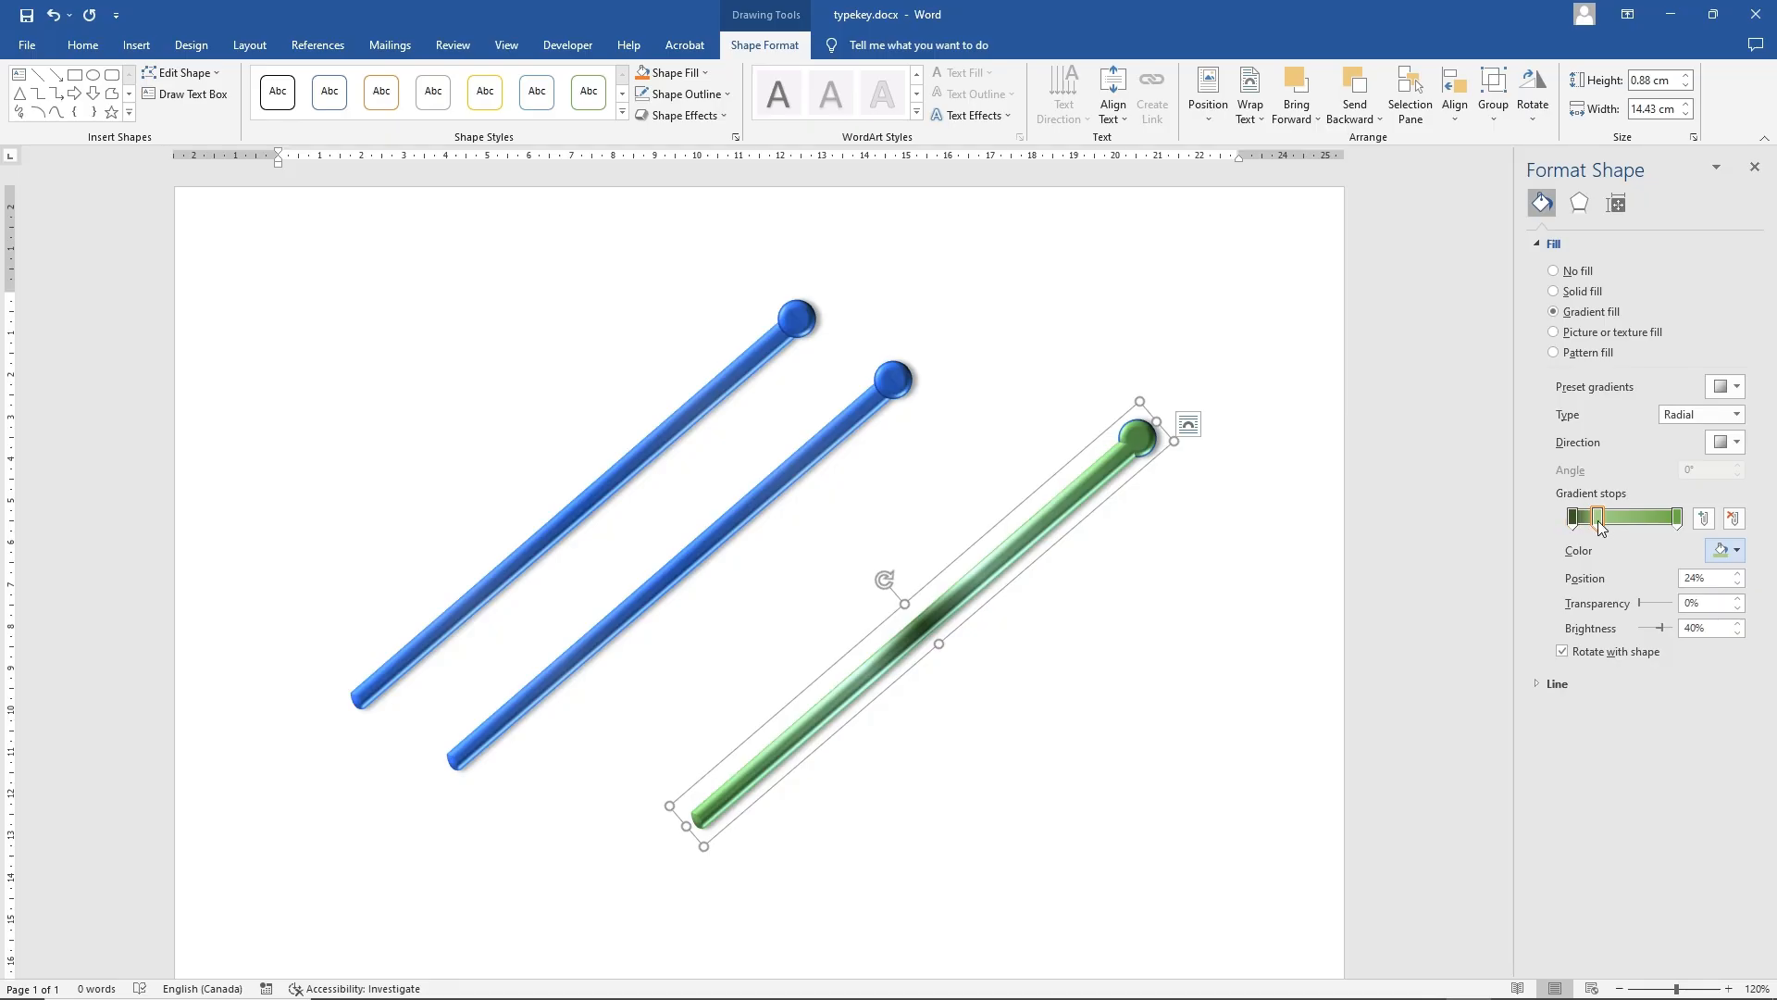
Step: Try the 40% lighter green on the first gradient stop and the 25% darker green on the middle stop
{"action": "left_click", "coordinate": [1737, 551]}
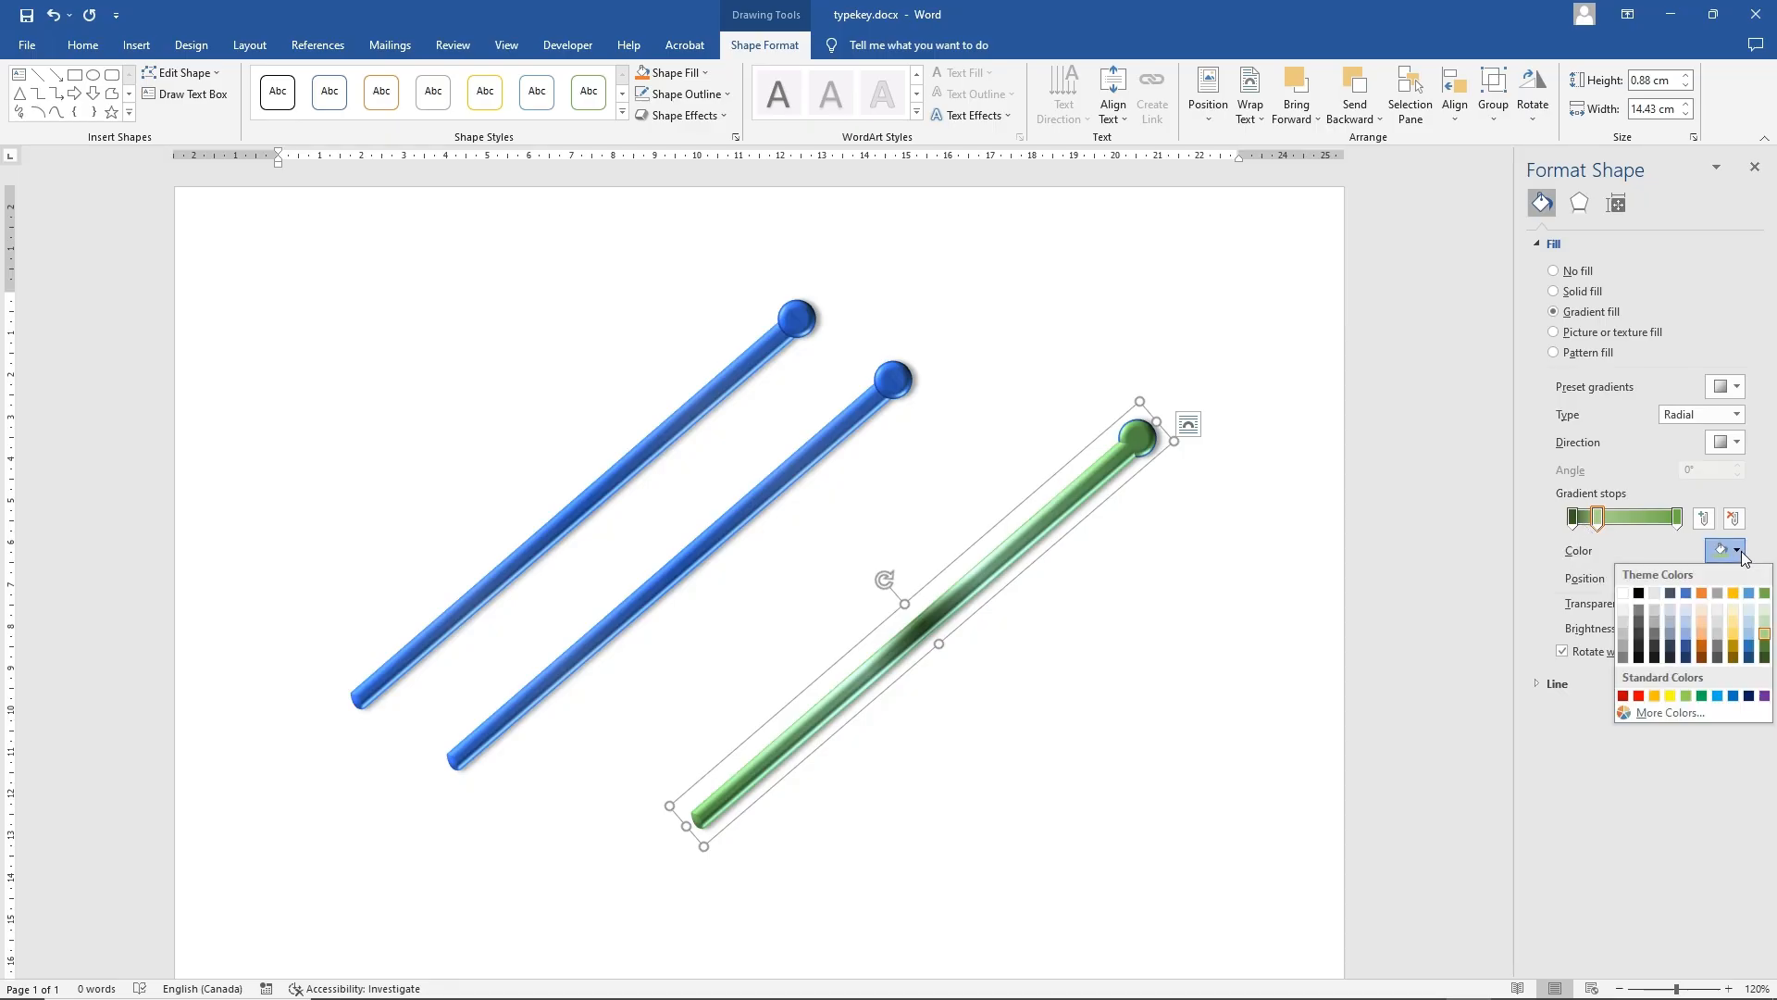
{"action": "left_click", "coordinate": [1571, 516]}
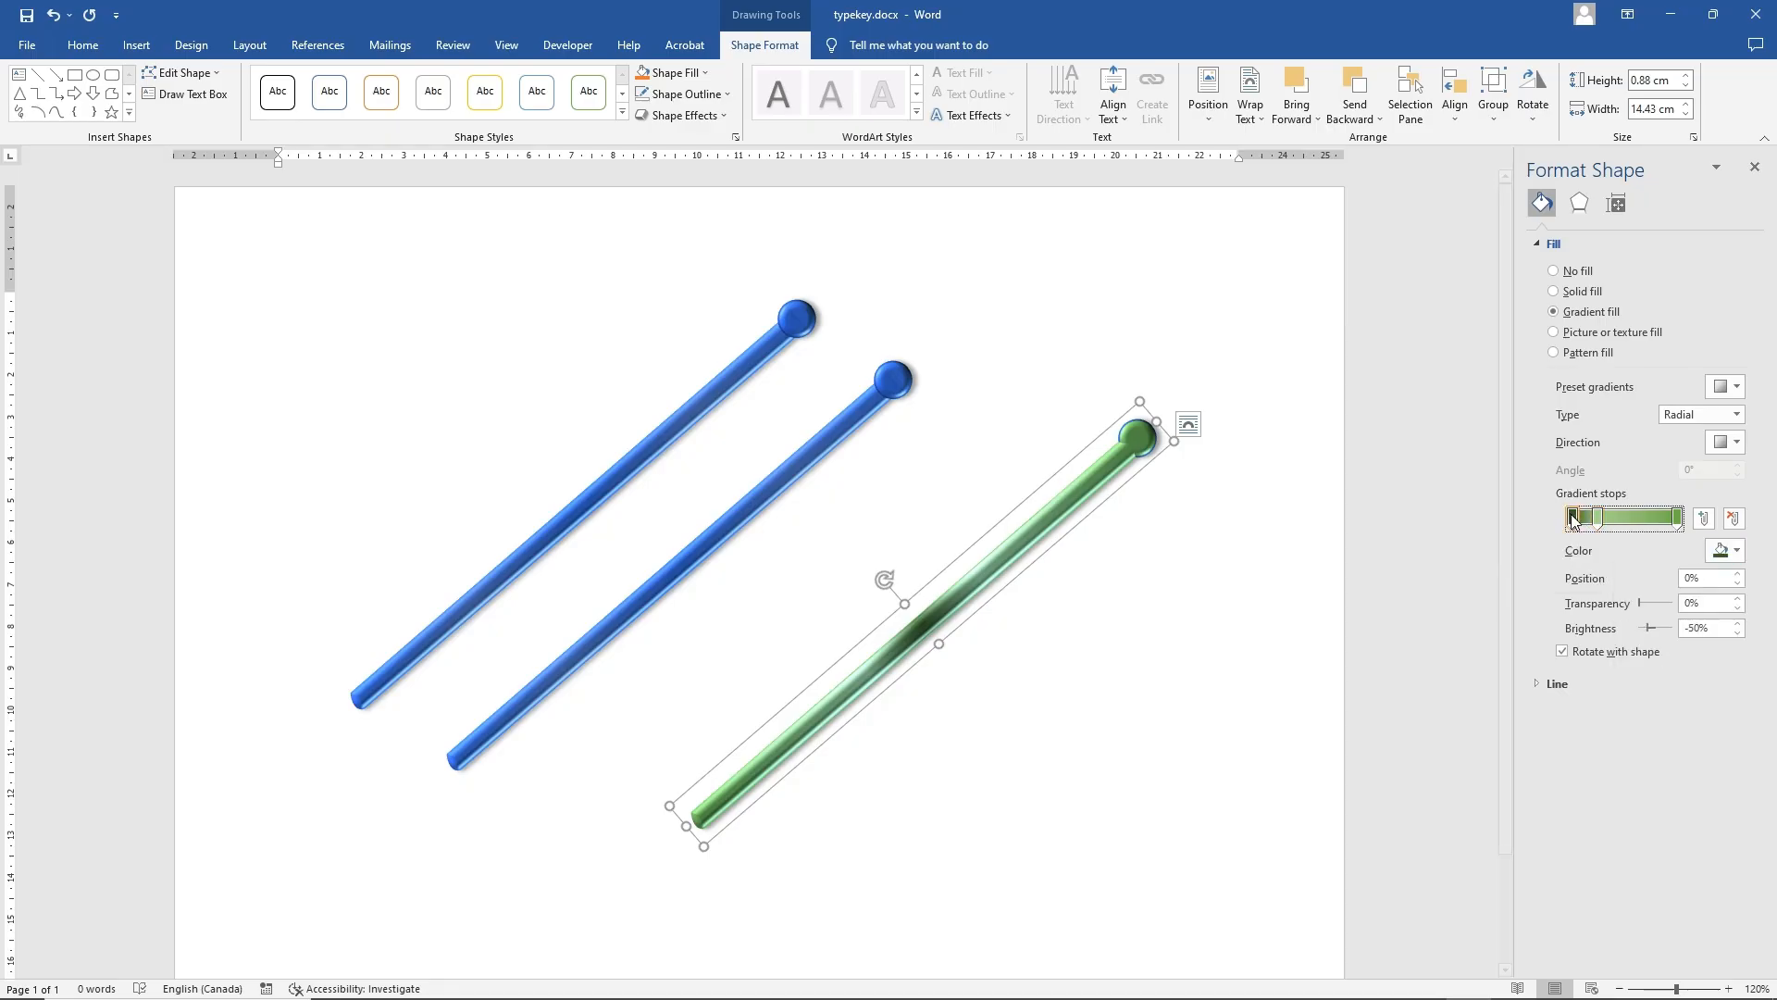
{"action": "left_click", "coordinate": [1737, 556]}
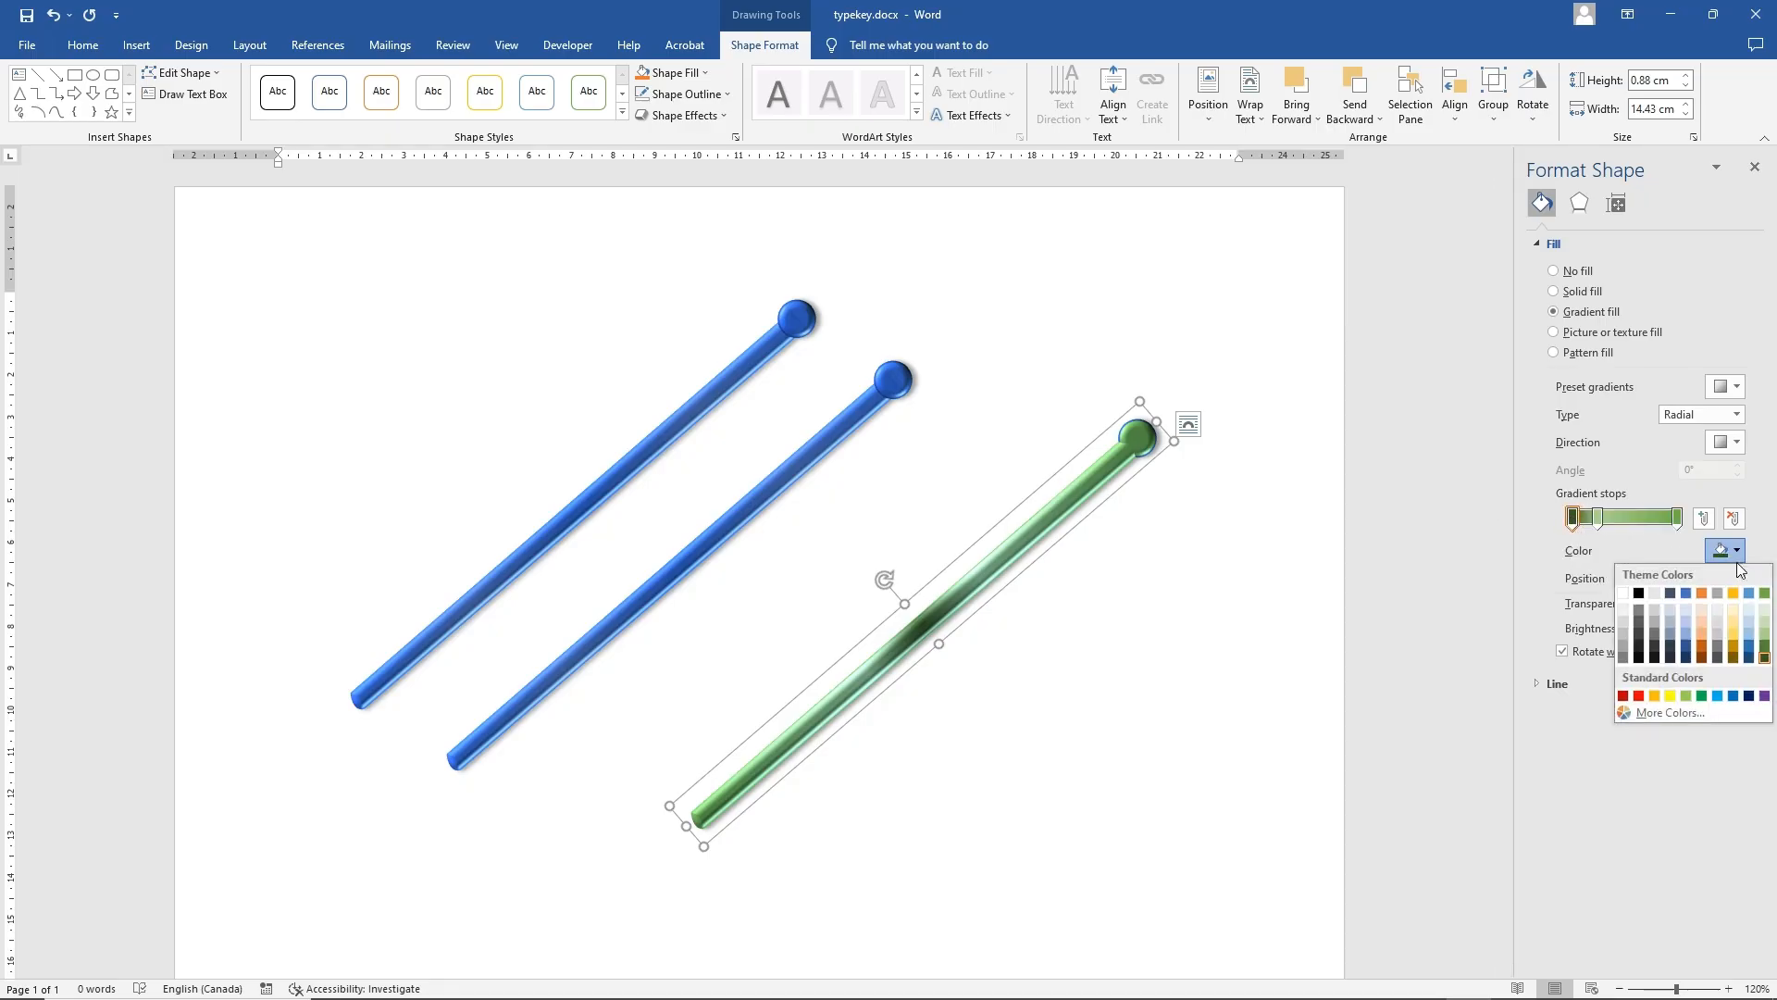
{"action": "left_click", "coordinate": [1768, 639]}
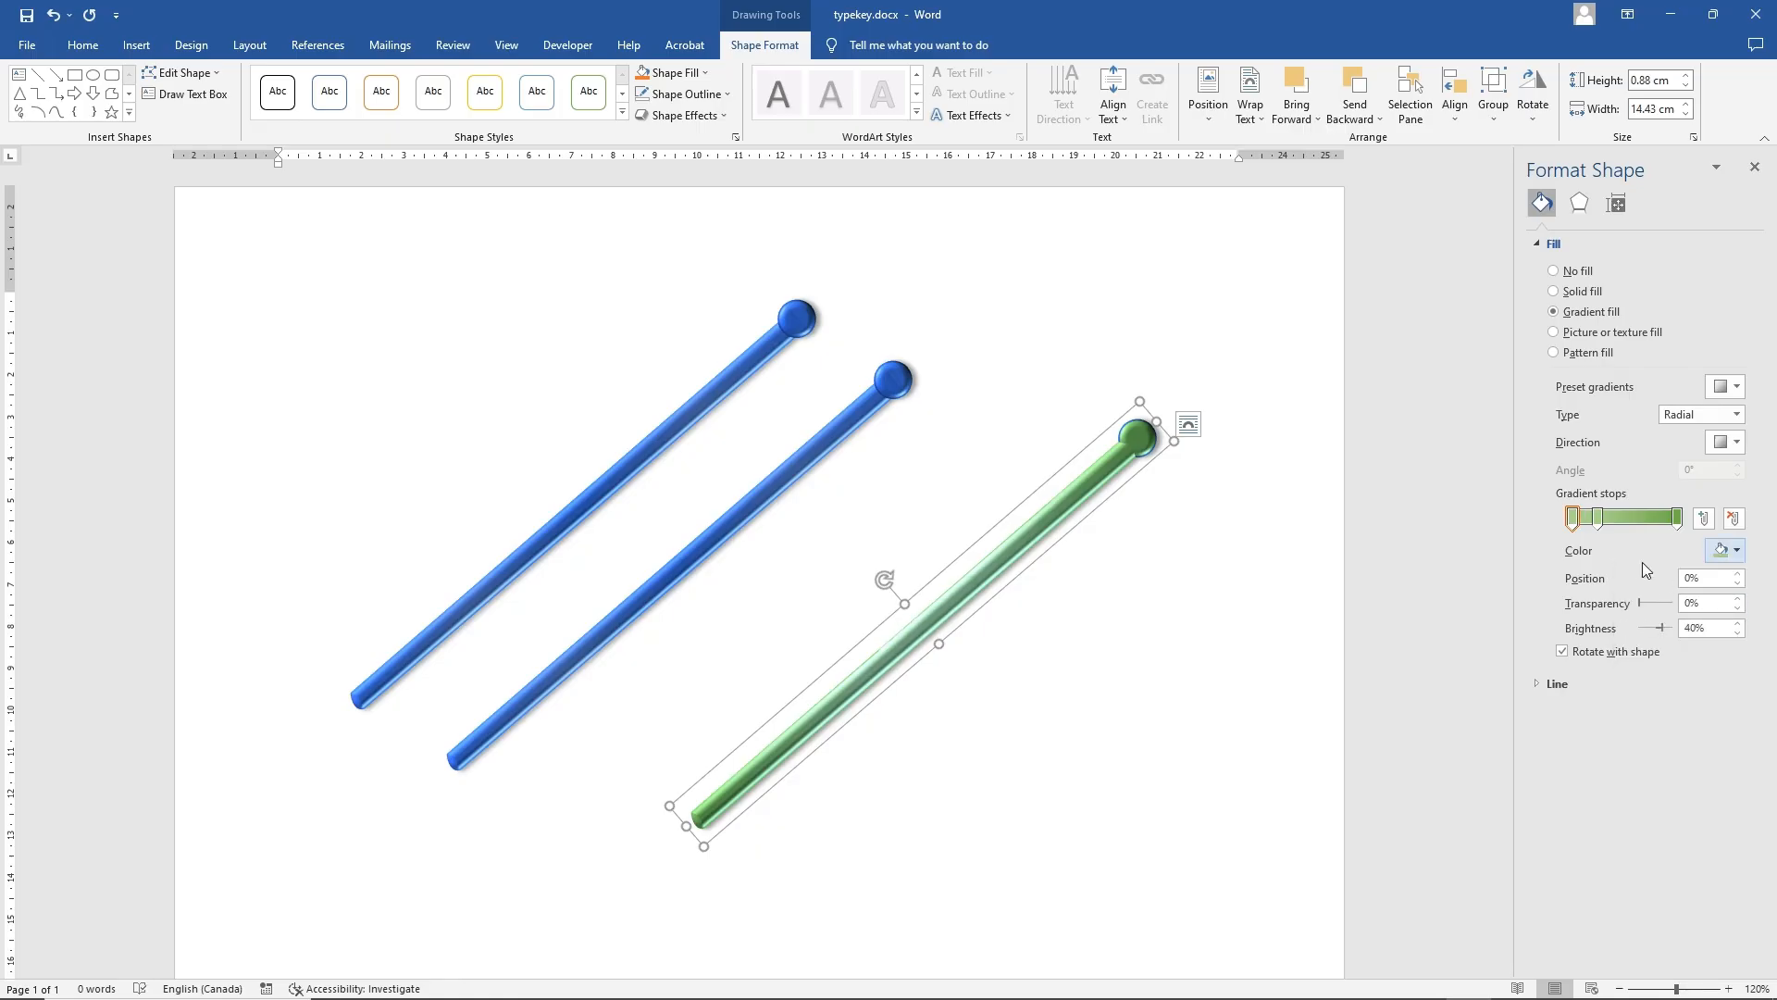
{"action": "left_click", "coordinate": [1597, 515]}
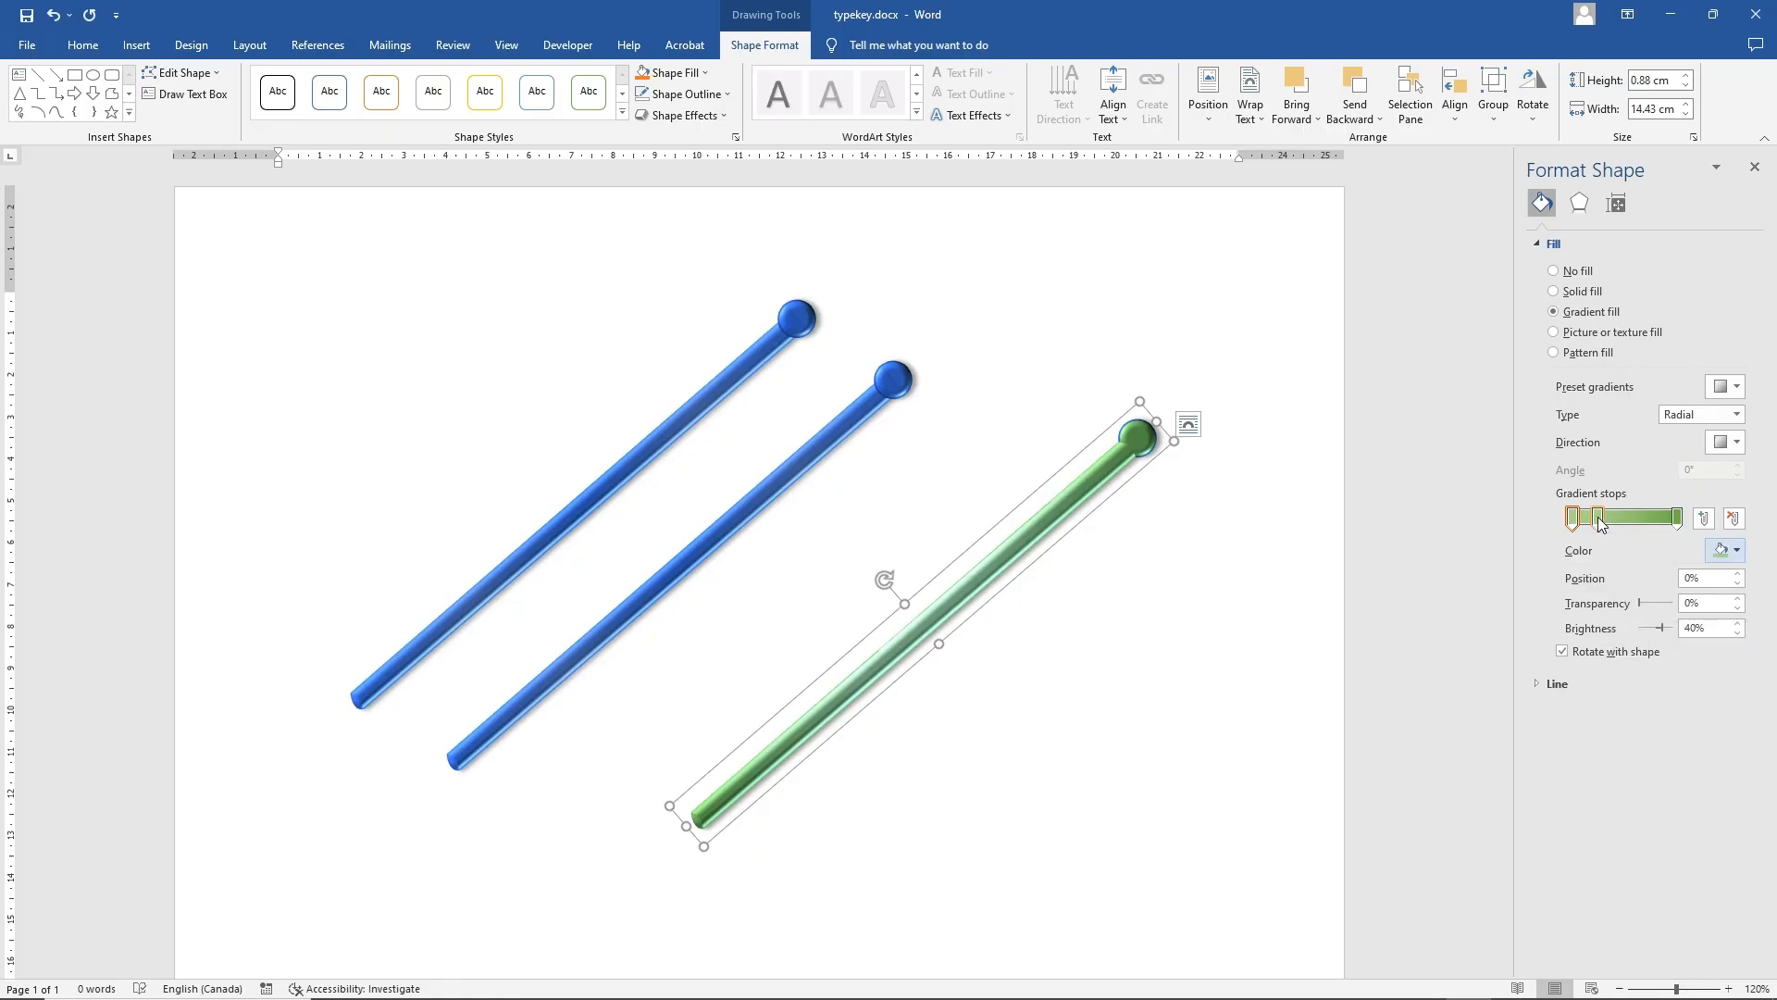
{"action": "left_click", "coordinate": [1738, 554]}
{"action": "left_click", "coordinate": [1765, 648]}
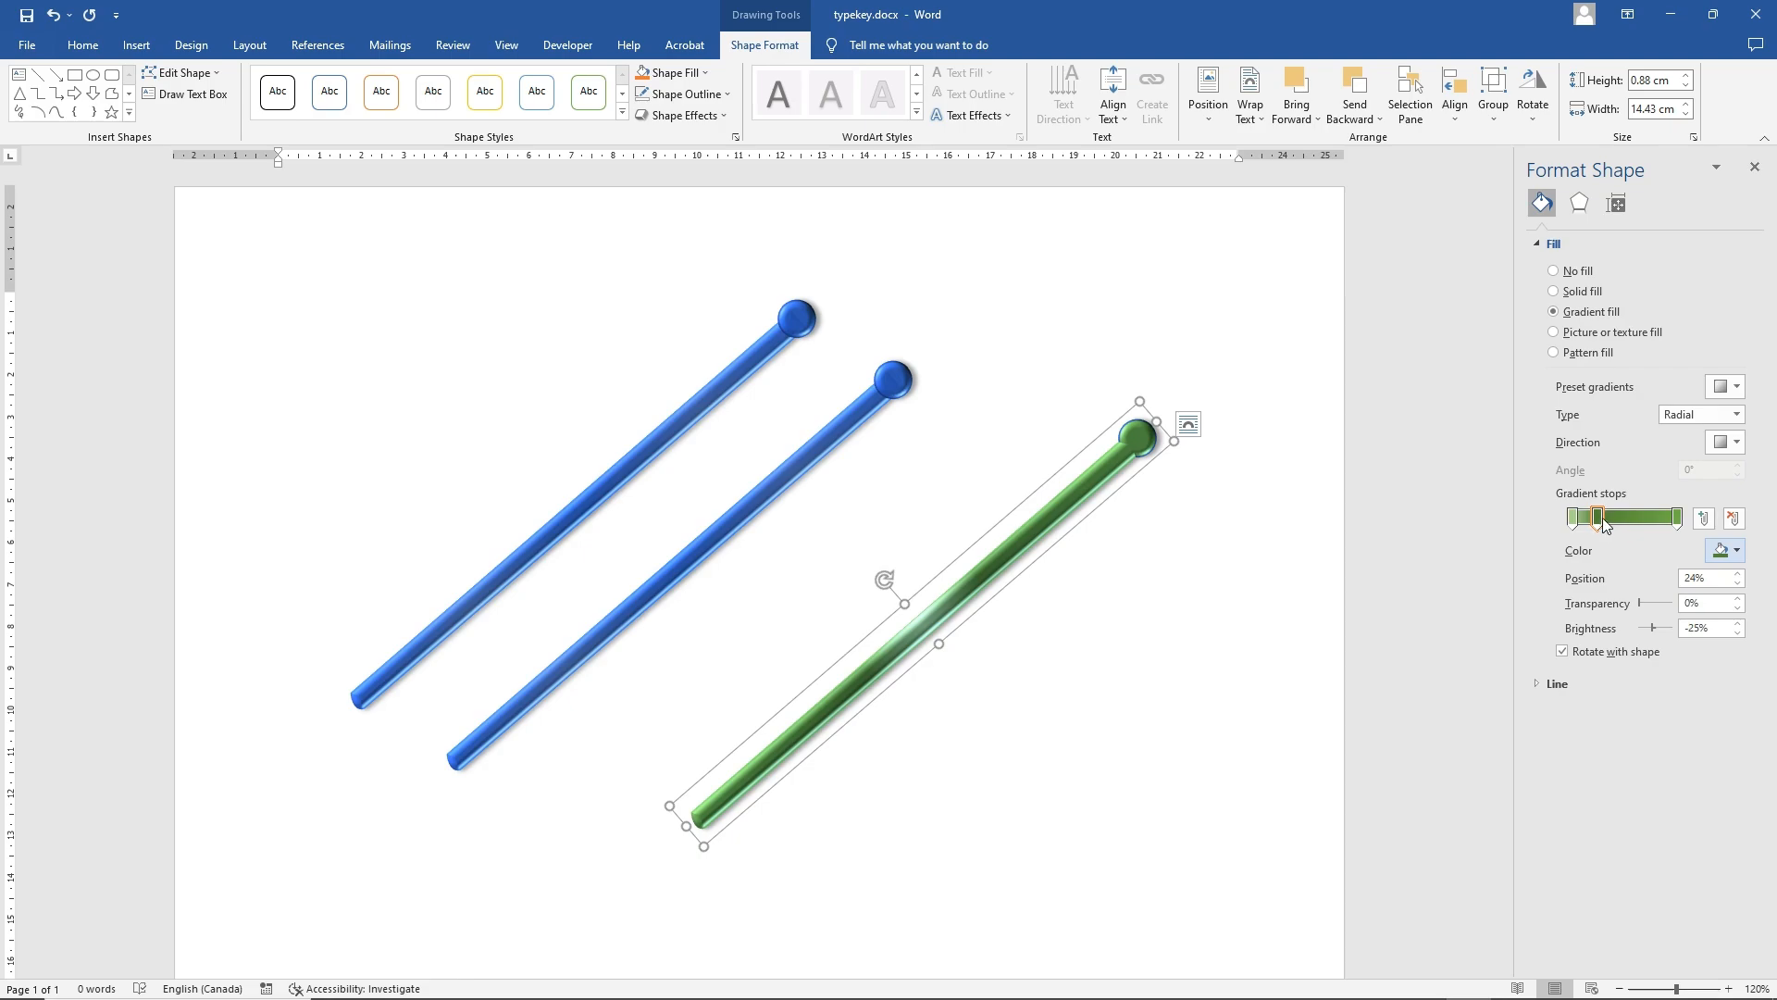
Step: Move the middle gradient stop to 30%, try the 60% lighter green on it, and set it to plain theme green
{"action": "left_click_drag", "start_coordinate": [1604, 524], "coordinate": [1610, 520]}
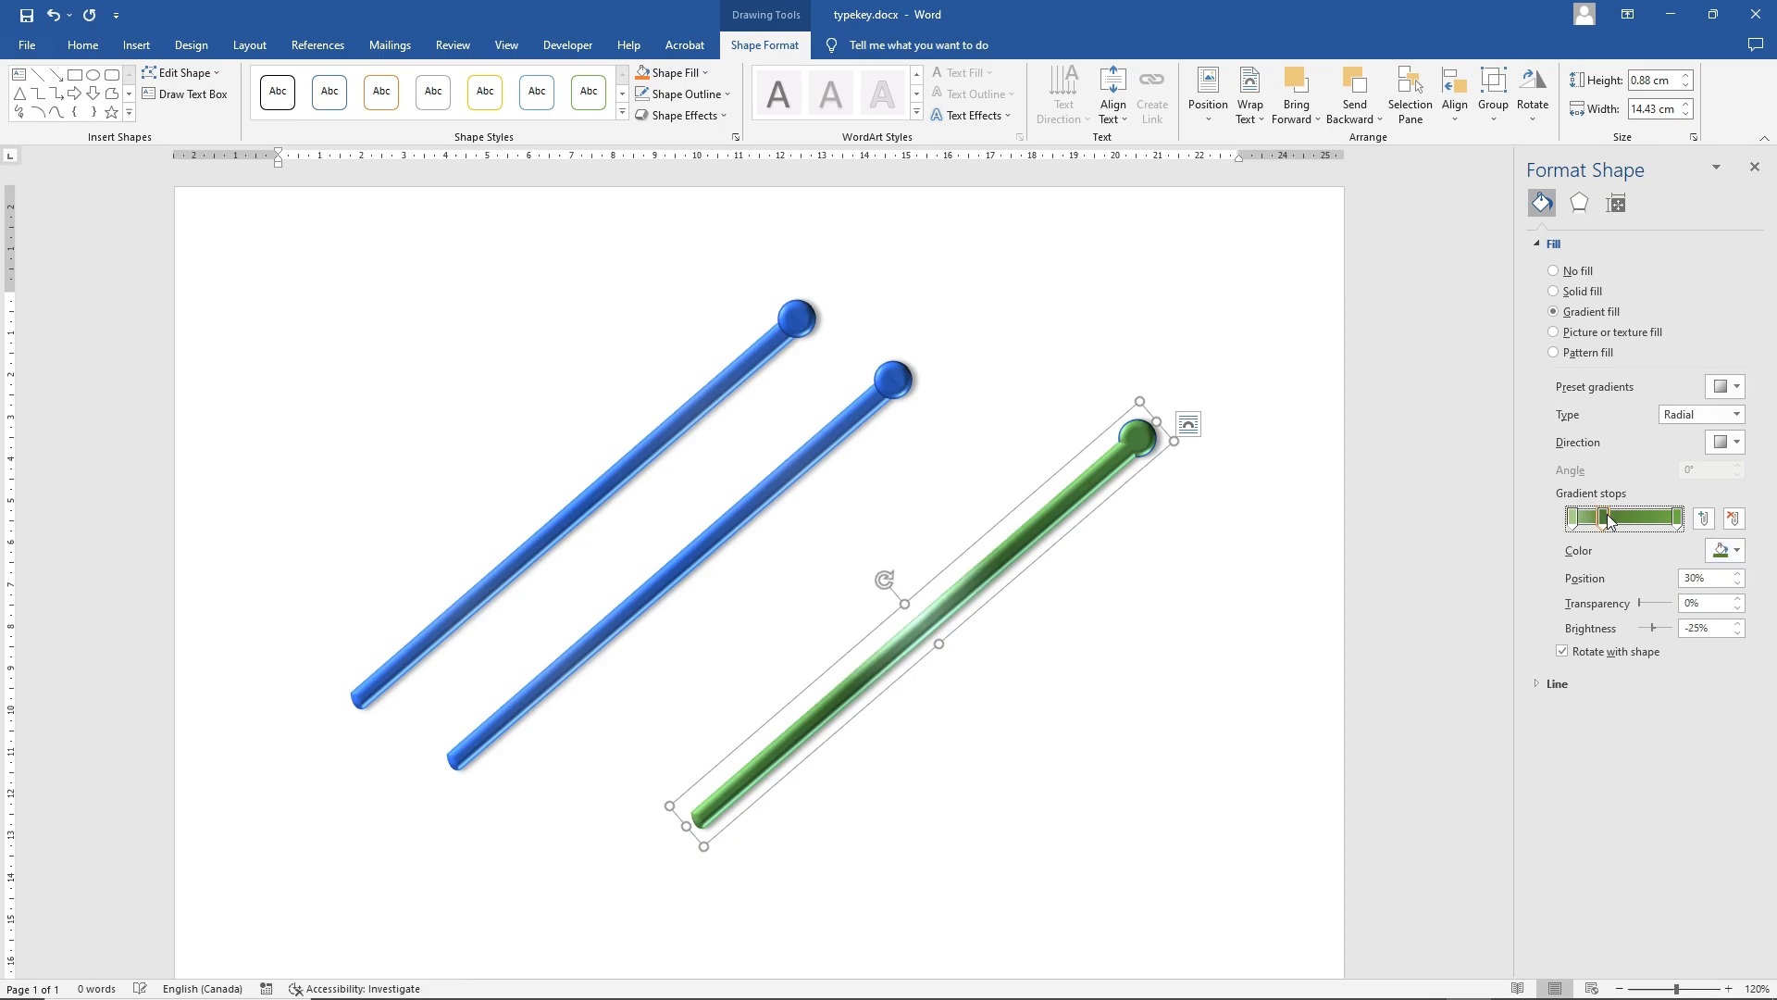
{"action": "left_click", "coordinate": [1727, 548]}
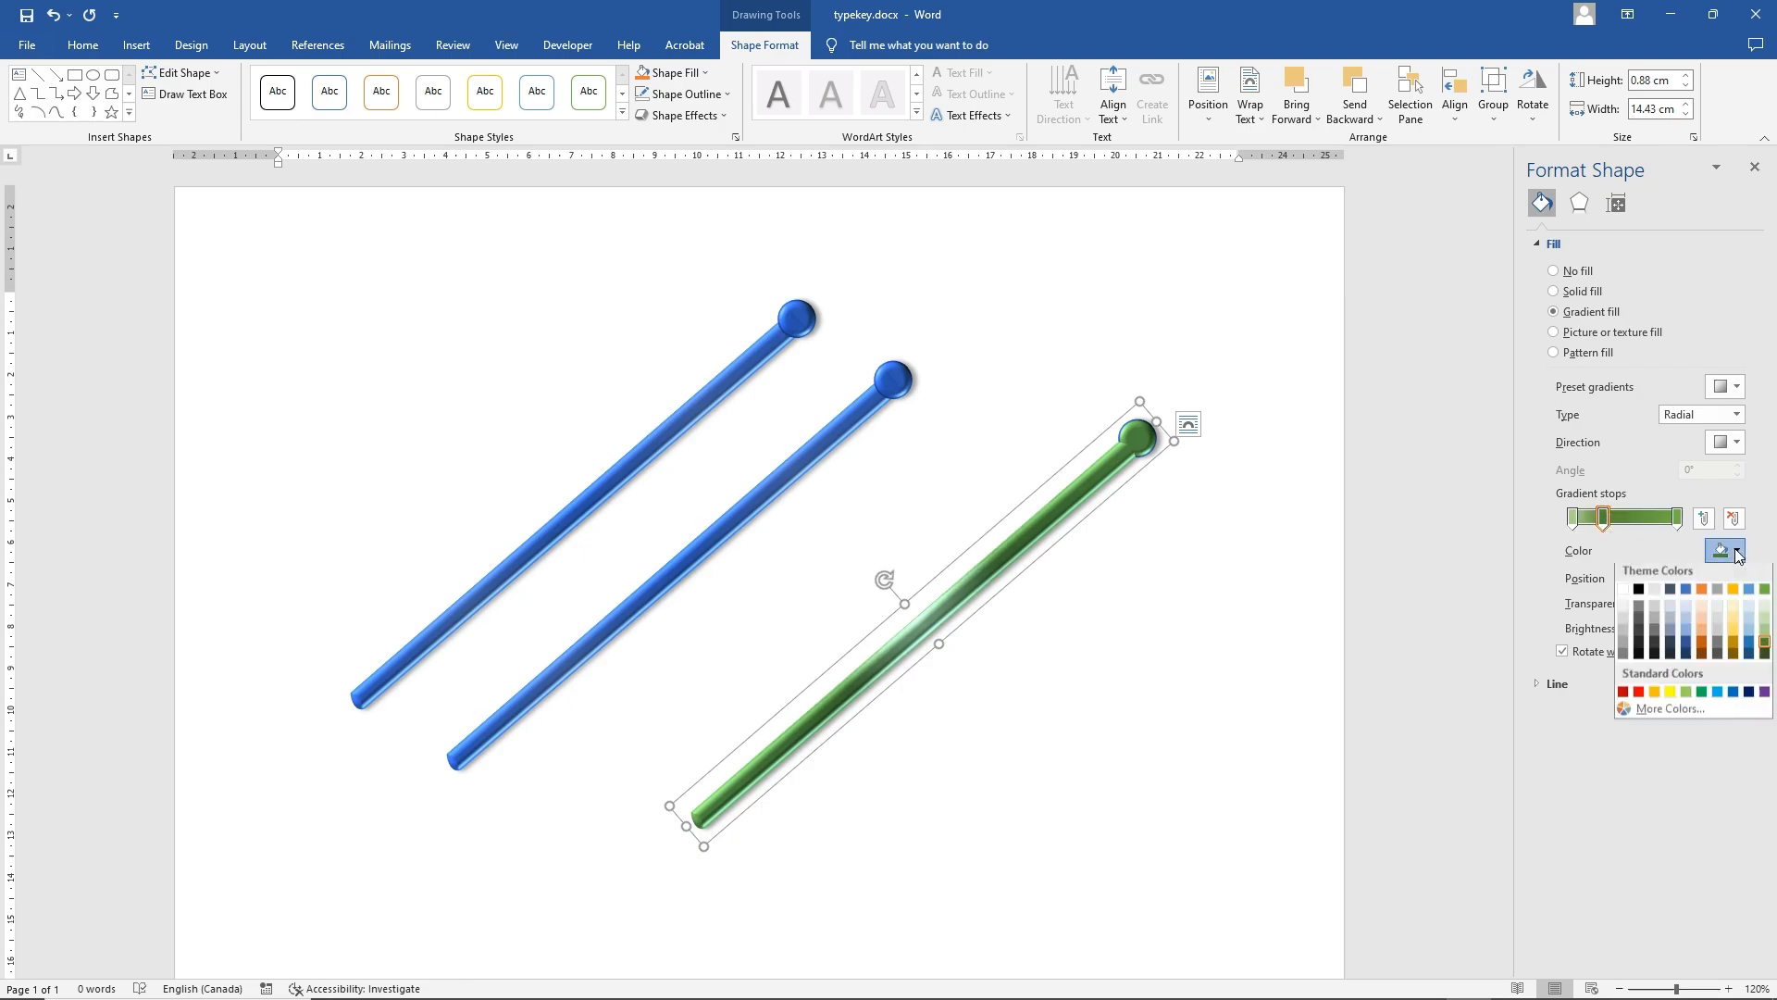
{"action": "left_click", "coordinate": [1765, 625]}
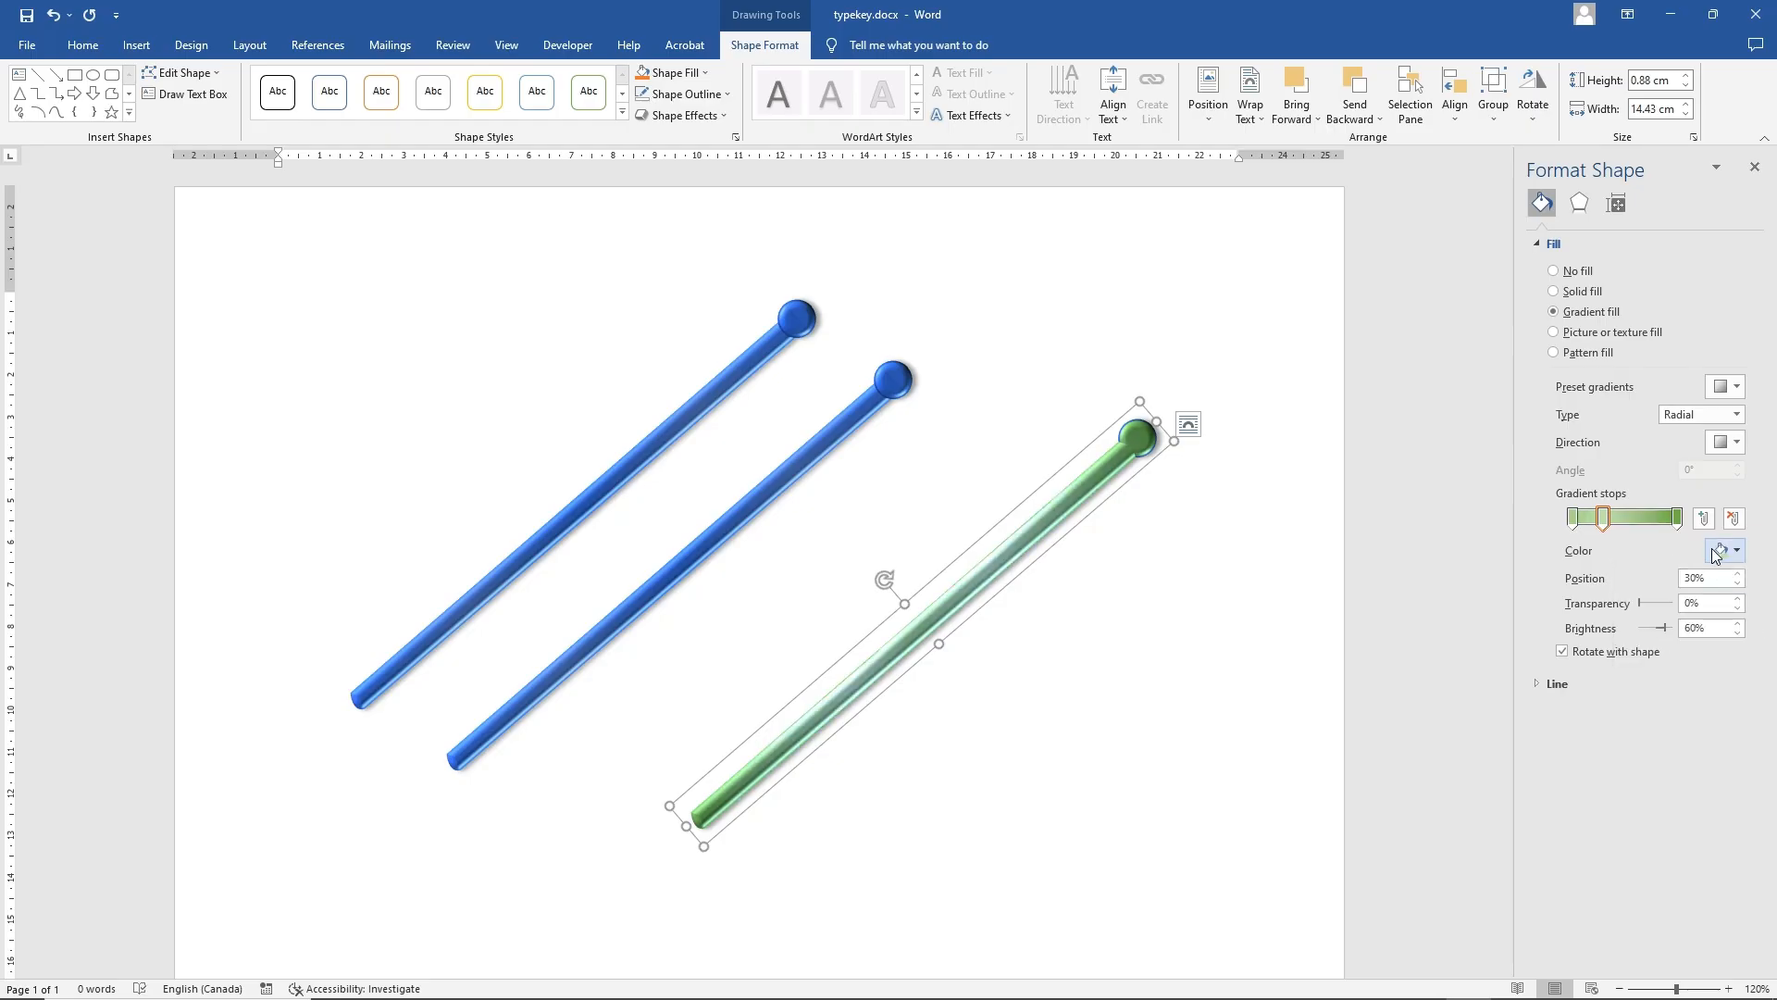
{"action": "left_click", "coordinate": [1738, 554]}
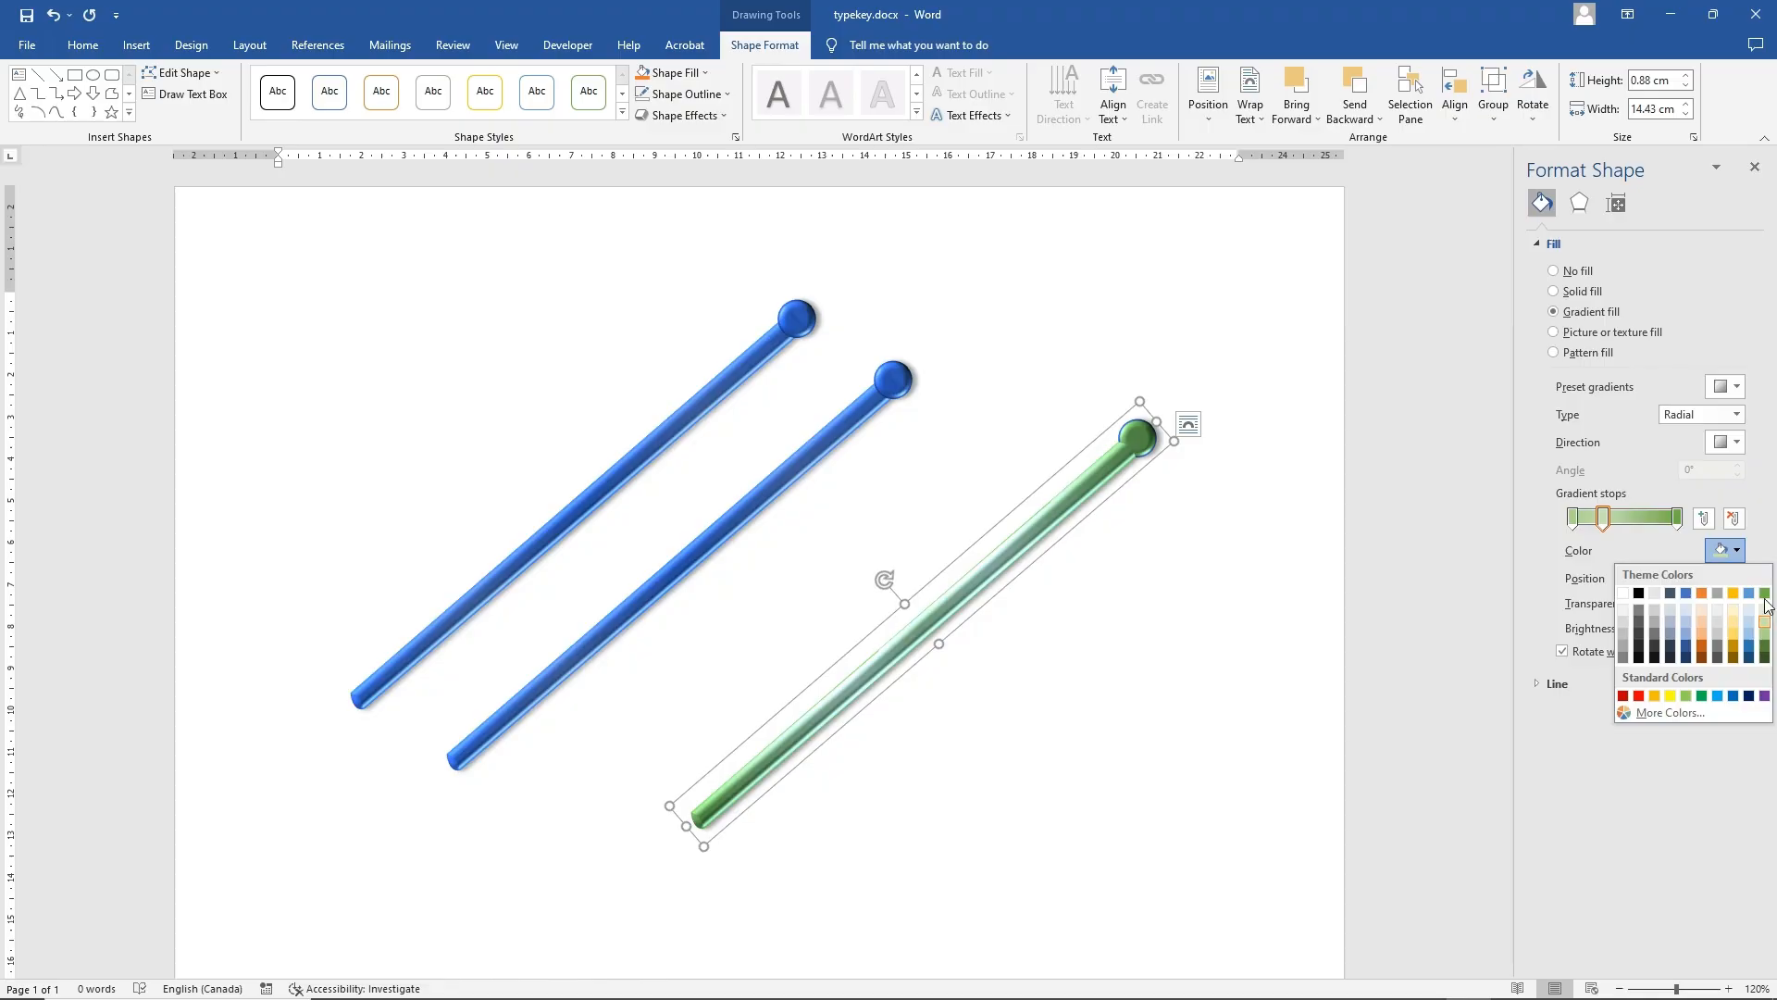
{"action": "left_click", "coordinate": [1765, 594]}
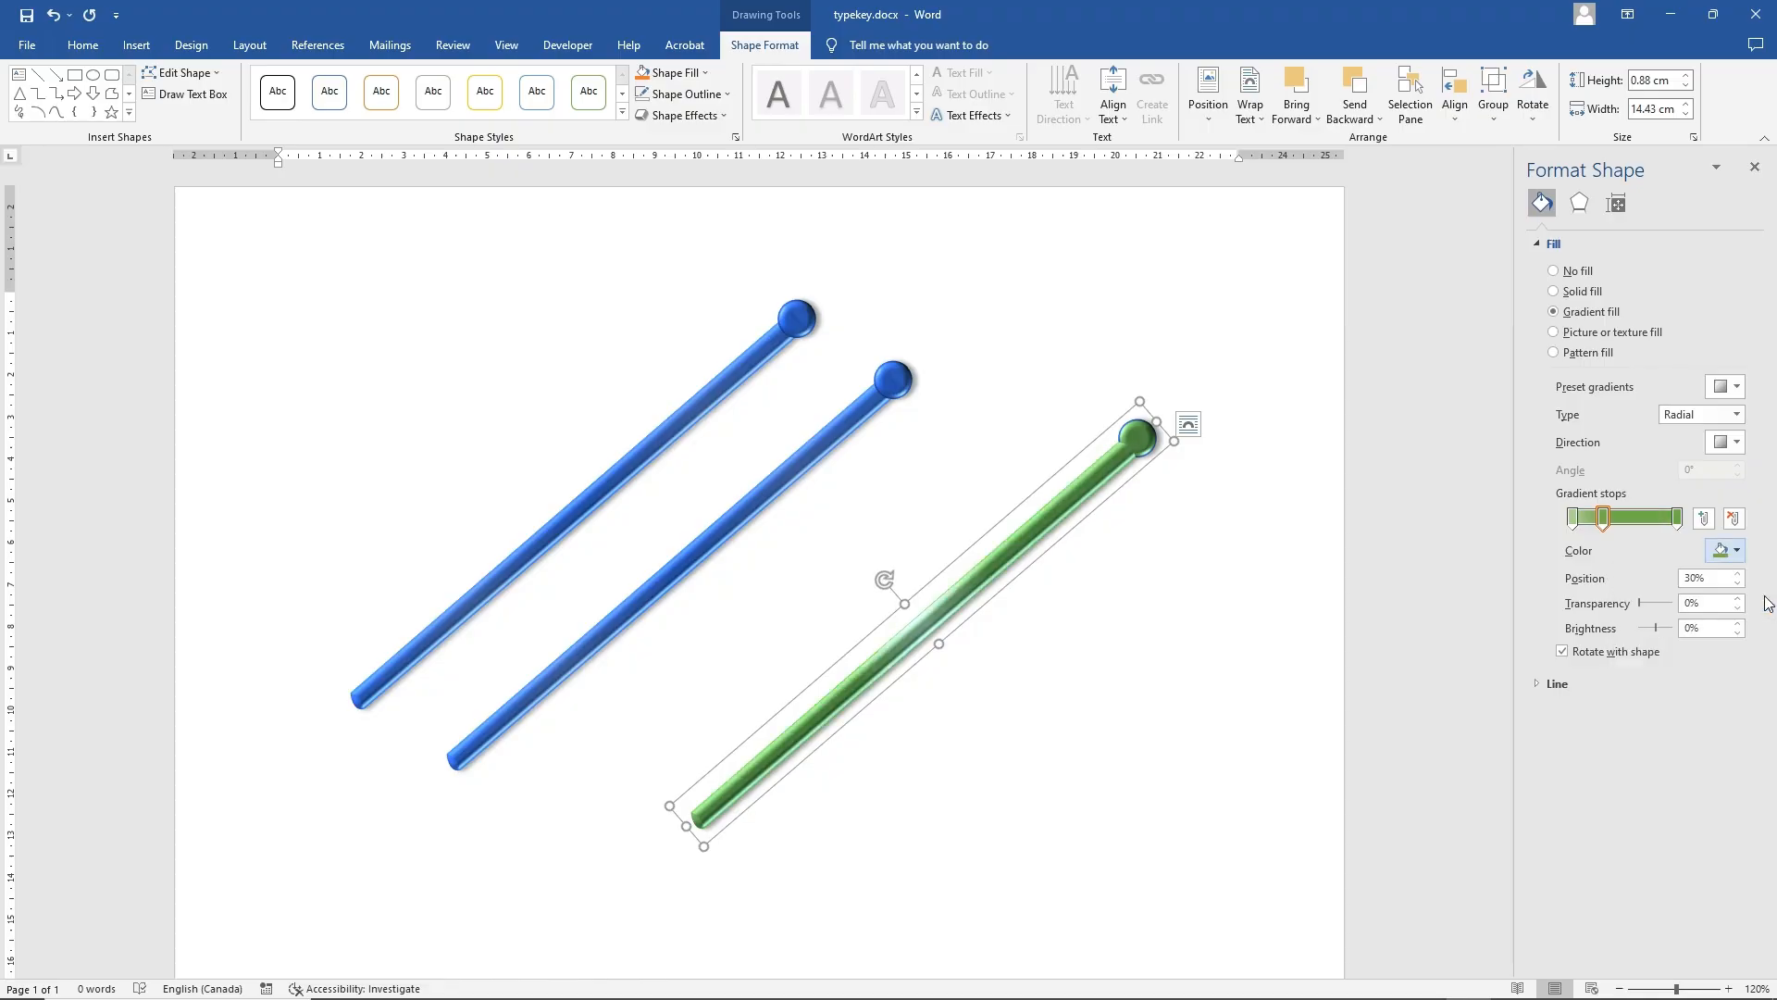
Step: Space the gradient stops with the first at 0% and the middle one farther along, colour the first plain theme green, and deselect the stick
{"action": "left_click", "coordinate": [1585, 516]}
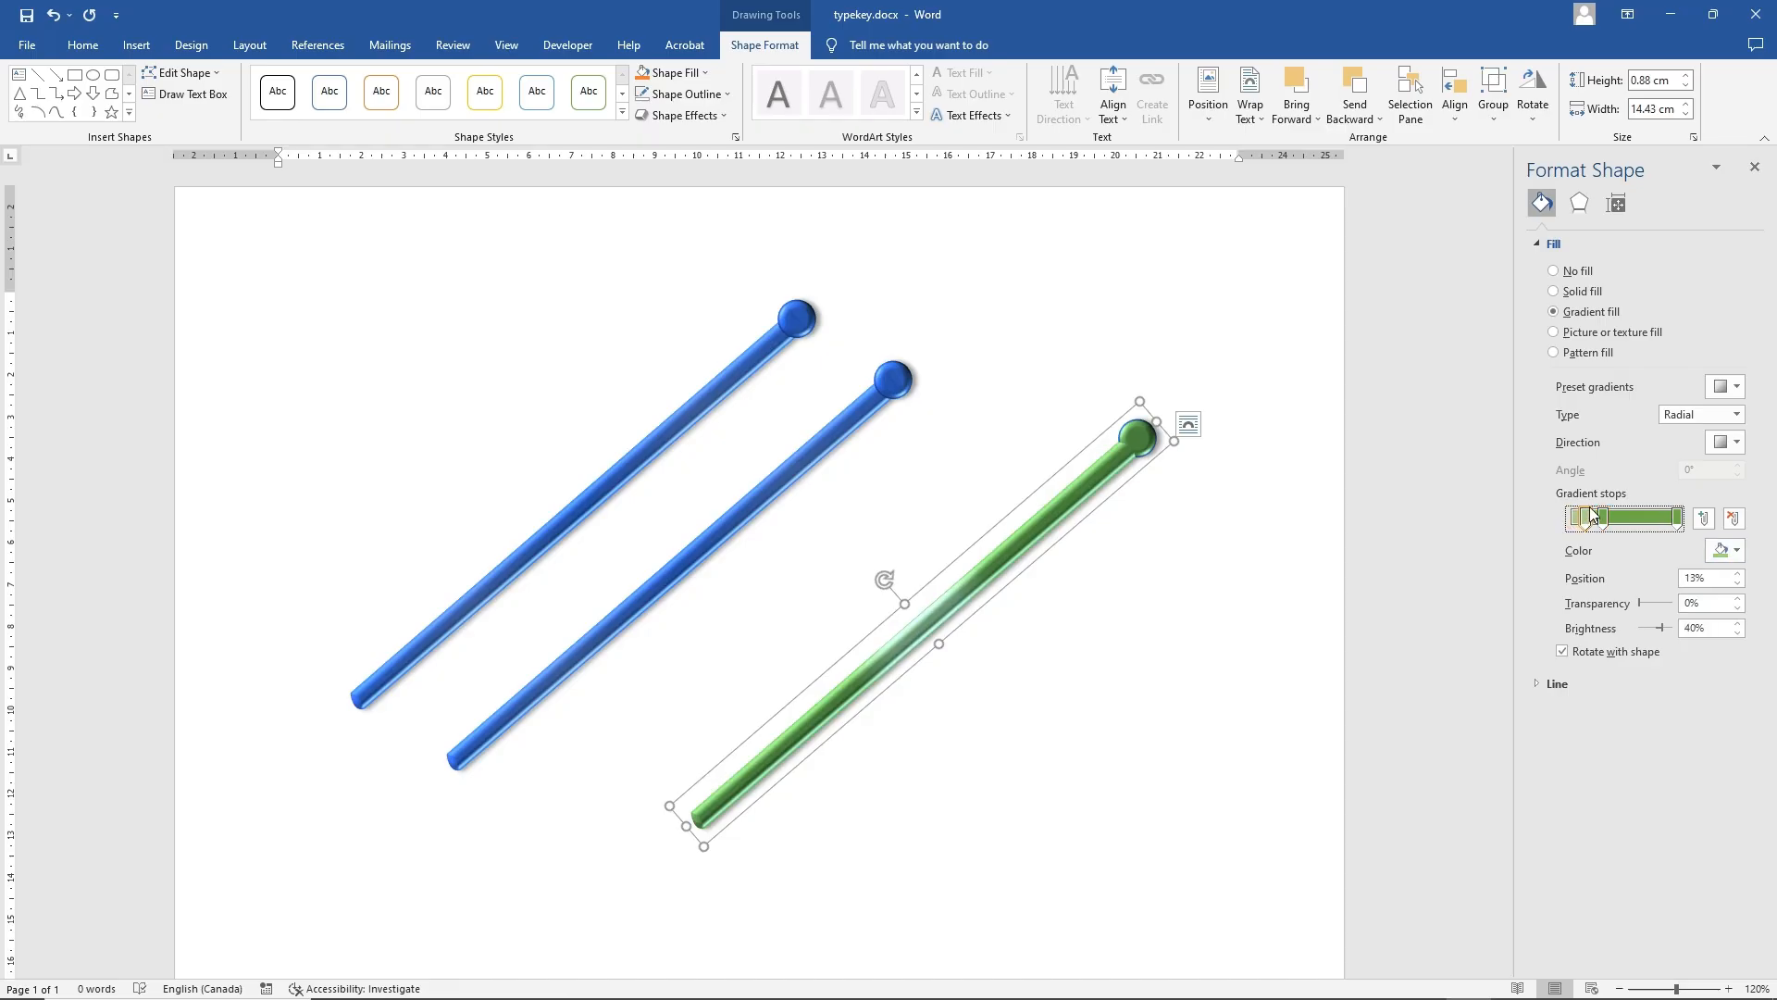
{"action": "mouse_move", "coordinate": [1585, 516]}
{"action": "left_mouse_down"}
{"action": "mouse_move", "coordinate": [1632, 515]}
{"action": "mouse_move", "coordinate": [1602, 525]}
{"action": "left_mouse_up"}
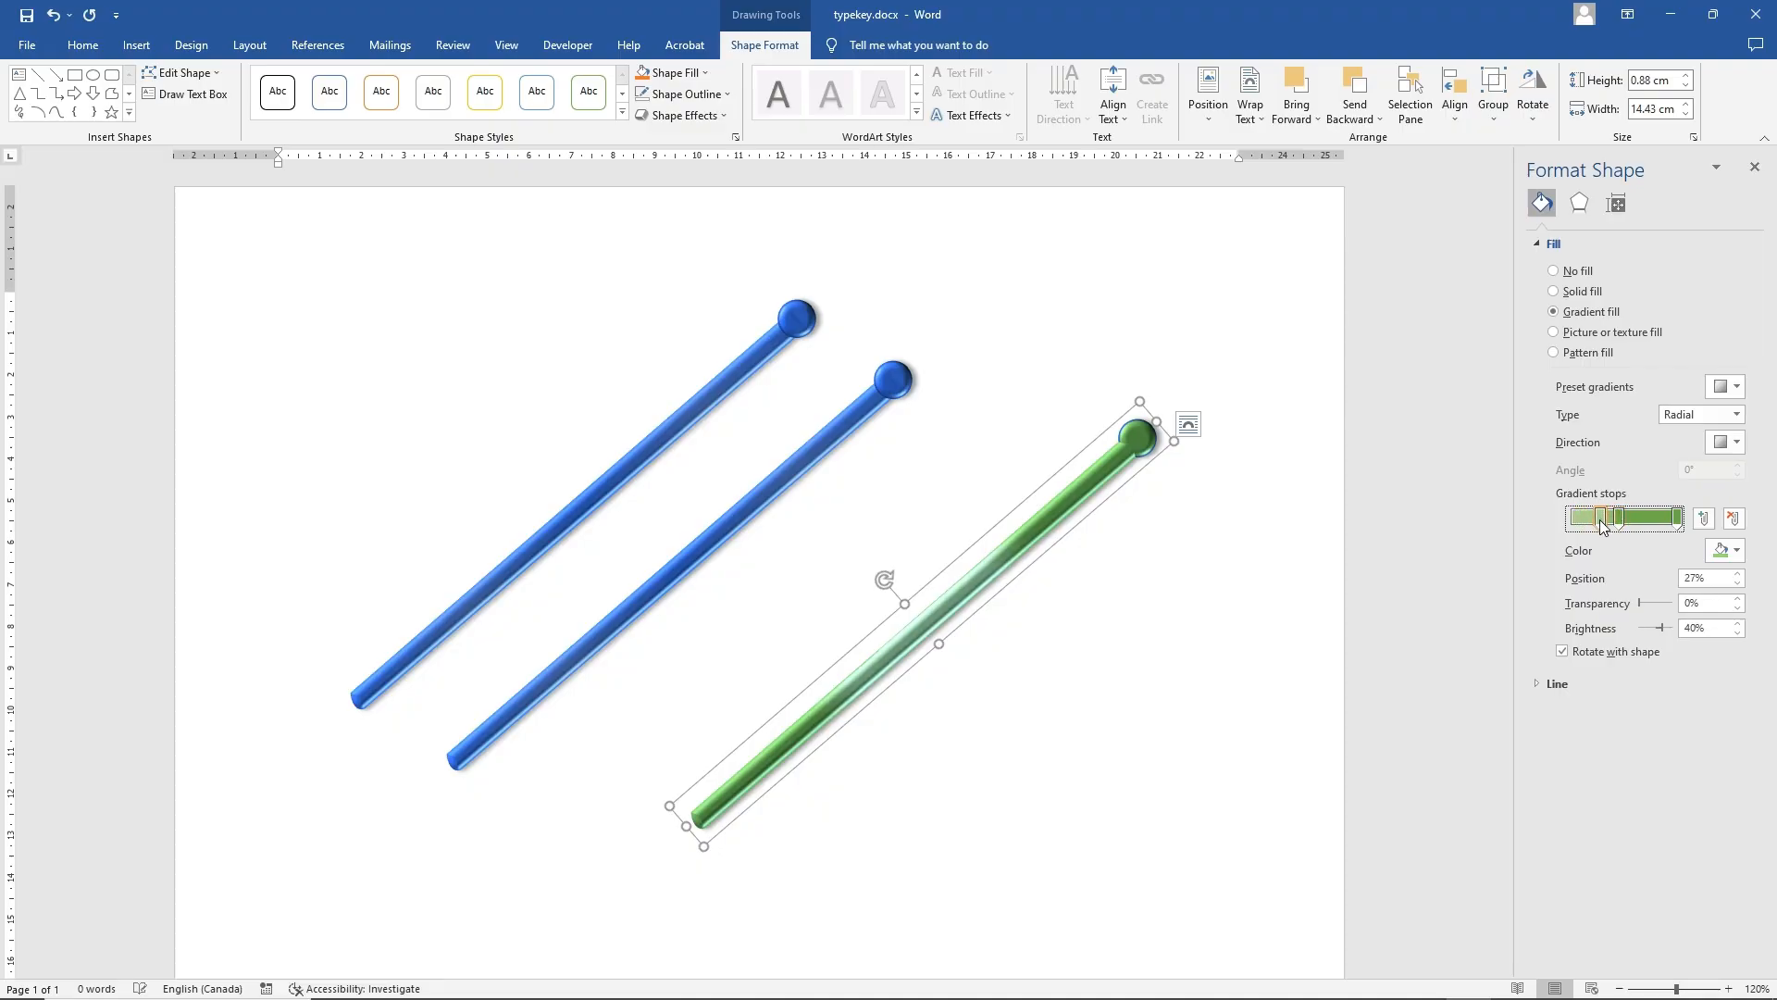
{"action": "mouse_move", "coordinate": [1641, 607]}
{"action": "left_mouse_down"}
{"action": "mouse_move", "coordinate": [1662, 608]}
{"action": "mouse_move", "coordinate": [1638, 608]}
{"action": "left_mouse_up"}
{"action": "left_click", "coordinate": [1599, 519]}
{"action": "left_click_drag", "start_coordinate": [1599, 518], "coordinate": [1574, 524]}
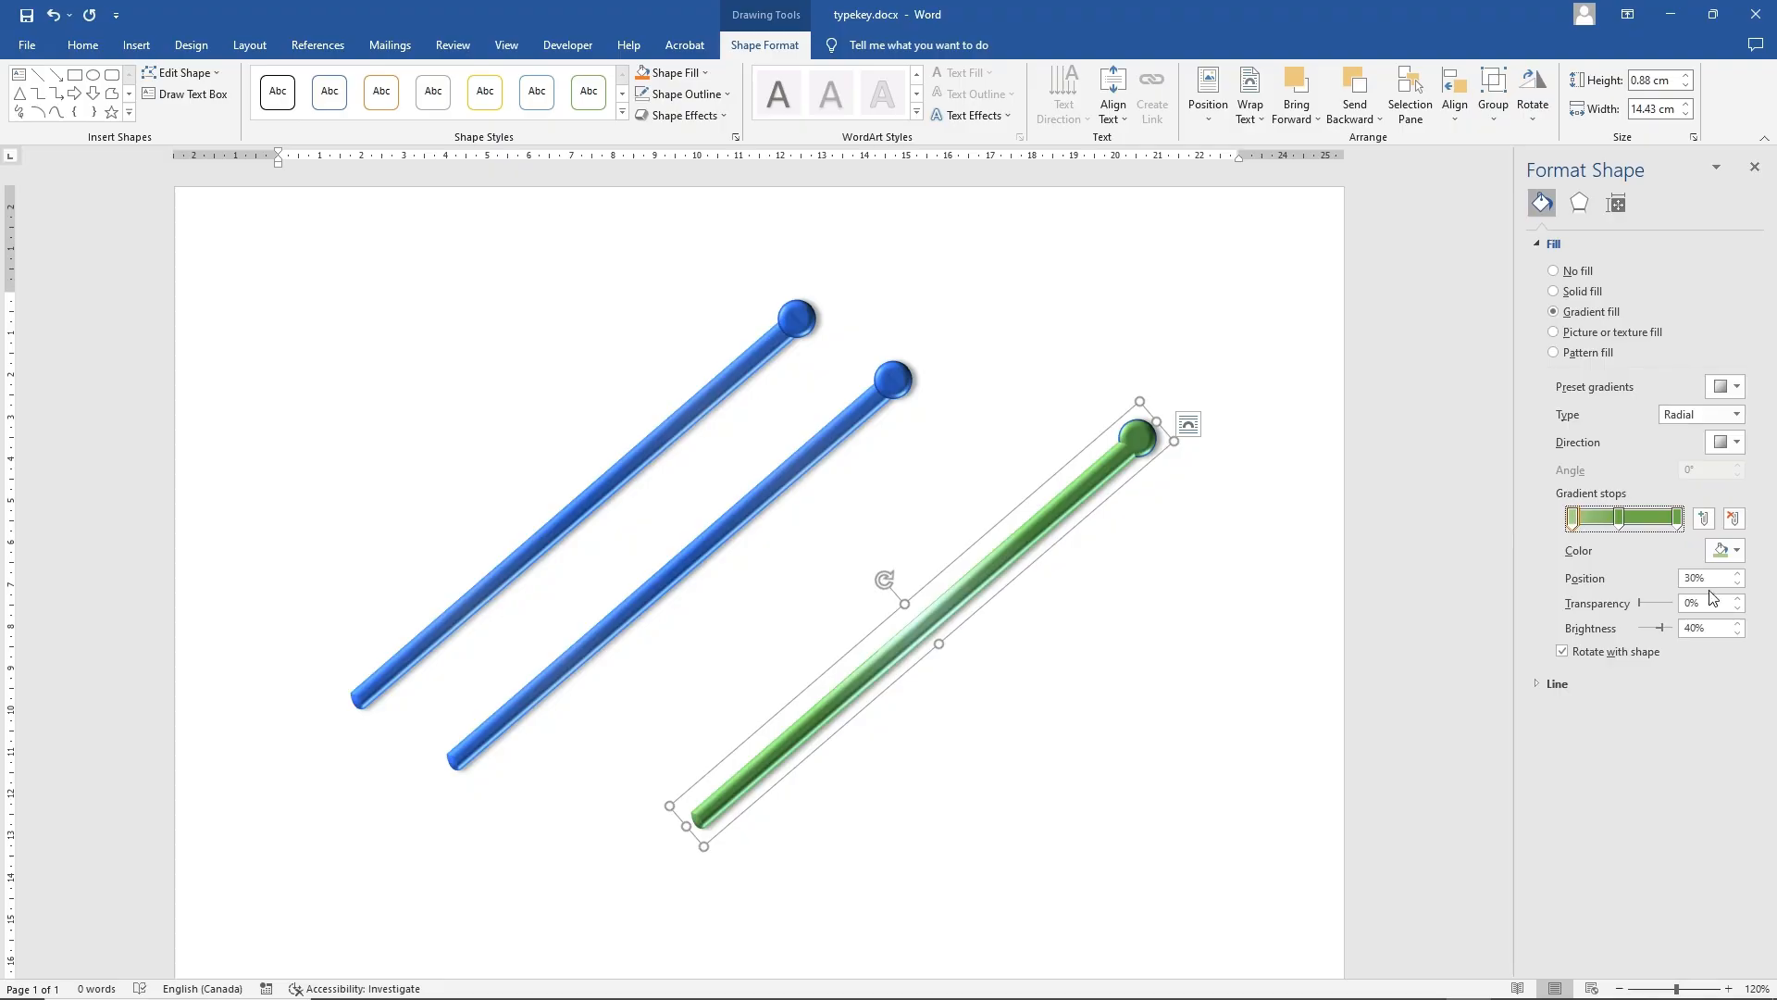
{"action": "left_click", "coordinate": [1723, 550]}
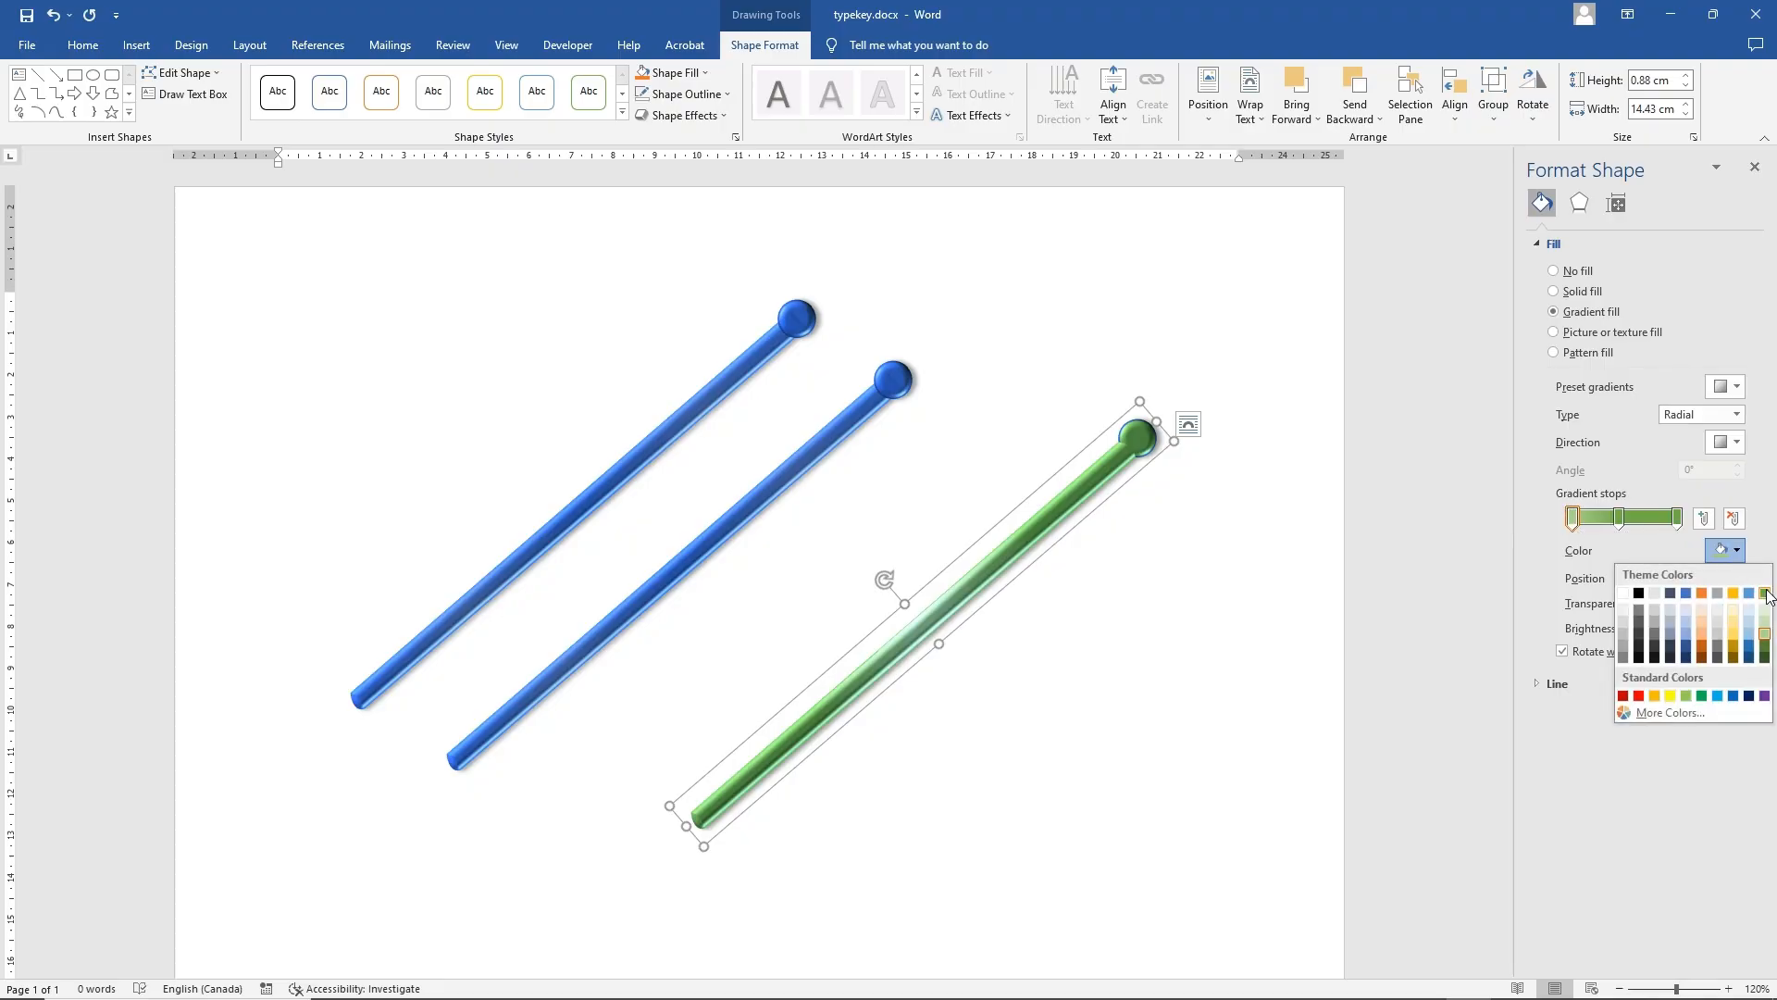
{"action": "left_click", "coordinate": [1764, 593]}
{"action": "left_click", "coordinate": [1189, 622]}
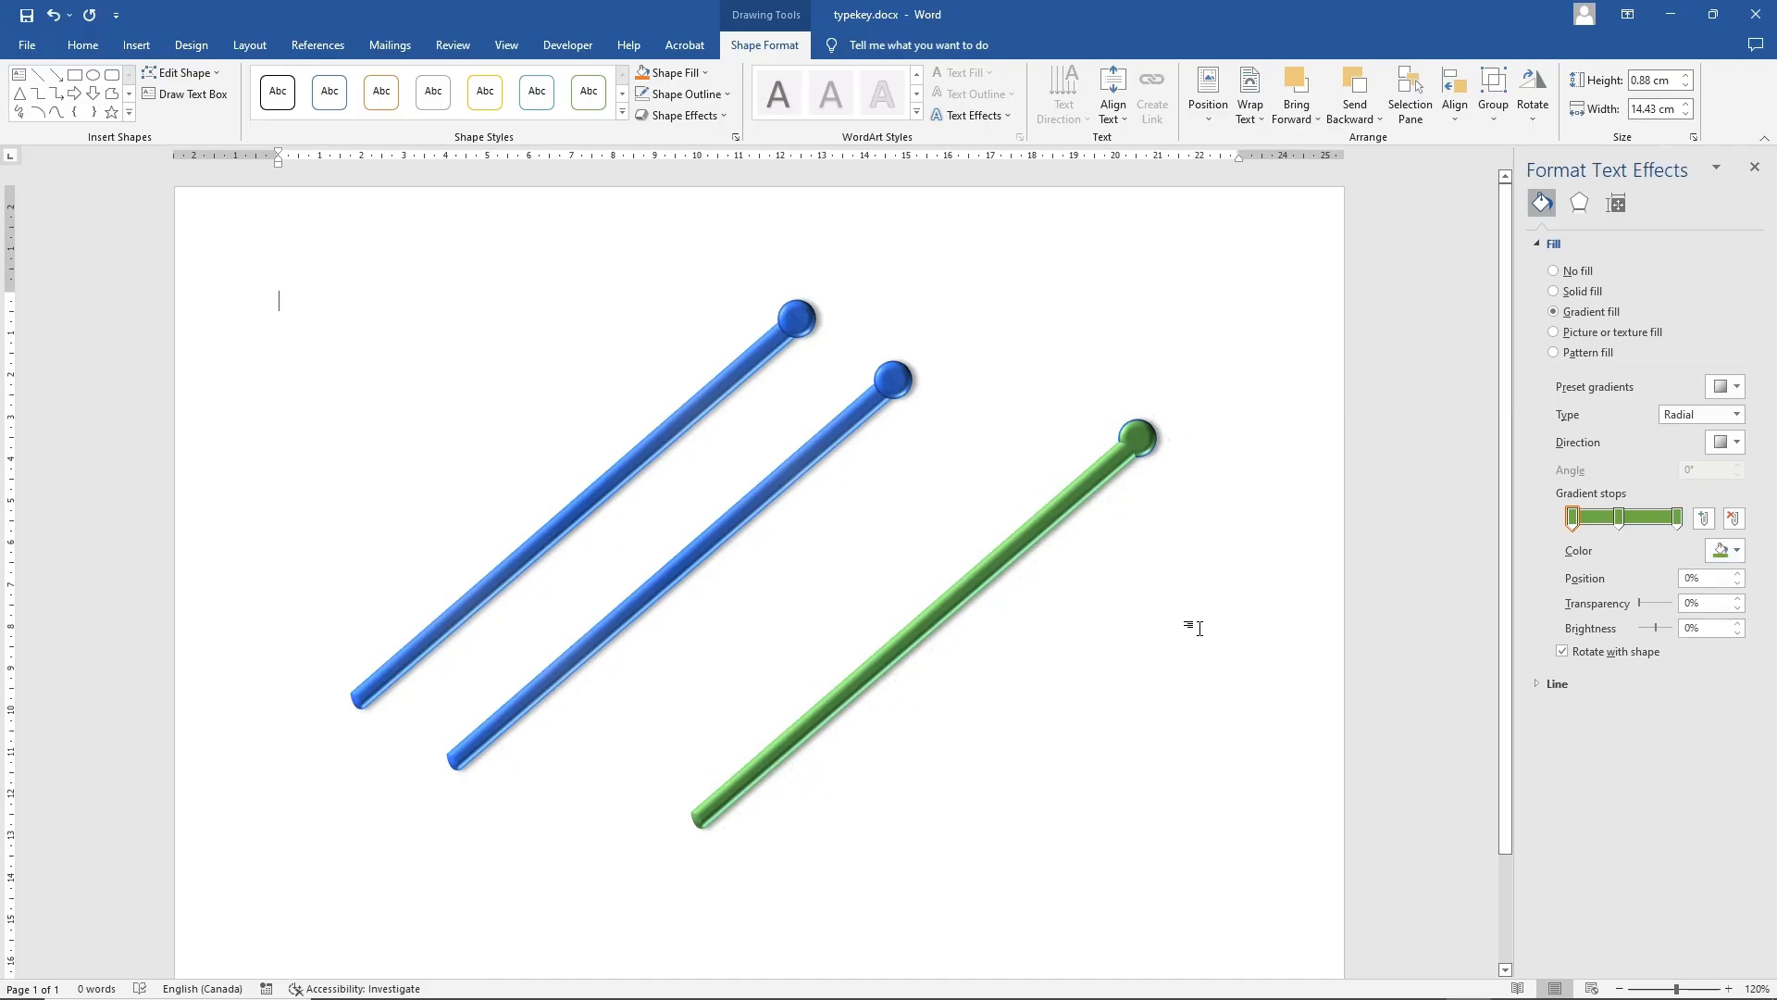
Step: Place the green stick to the left of the blue ones and move the upper-left blue stick to the far right
{"action": "left_click_drag", "start_coordinate": [963, 602], "coordinate": [535, 427]}
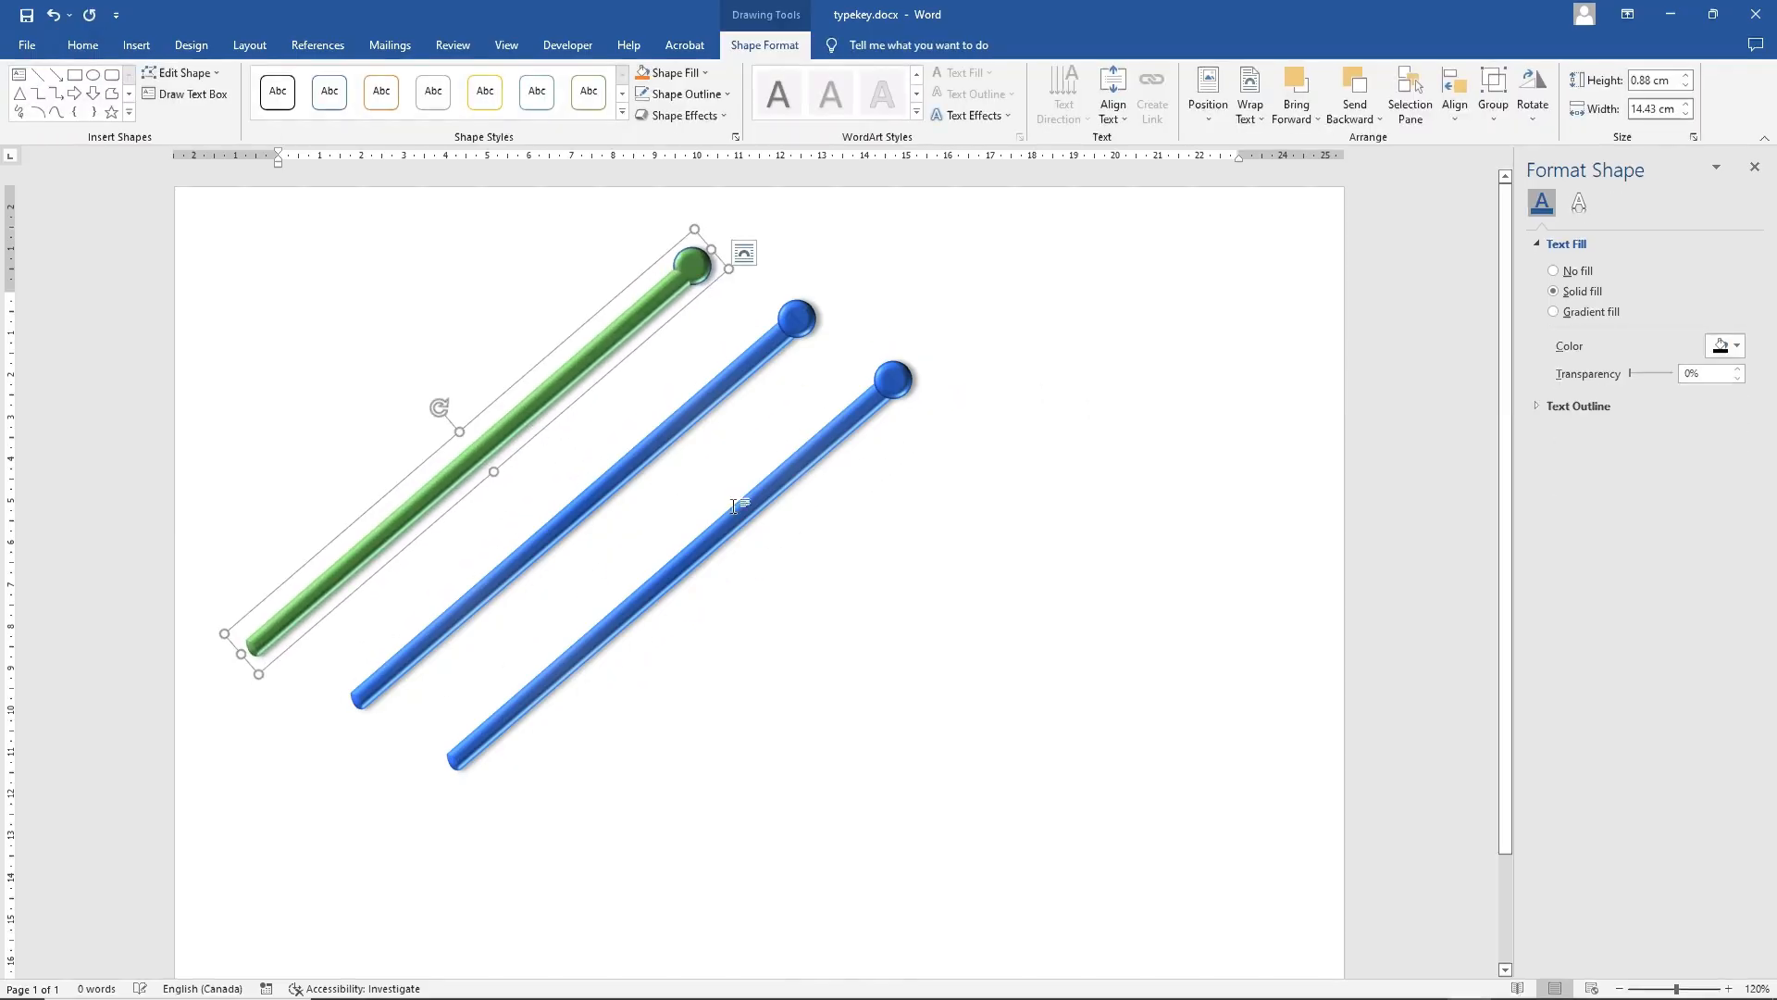
{"action": "left_click", "coordinate": [651, 453]}
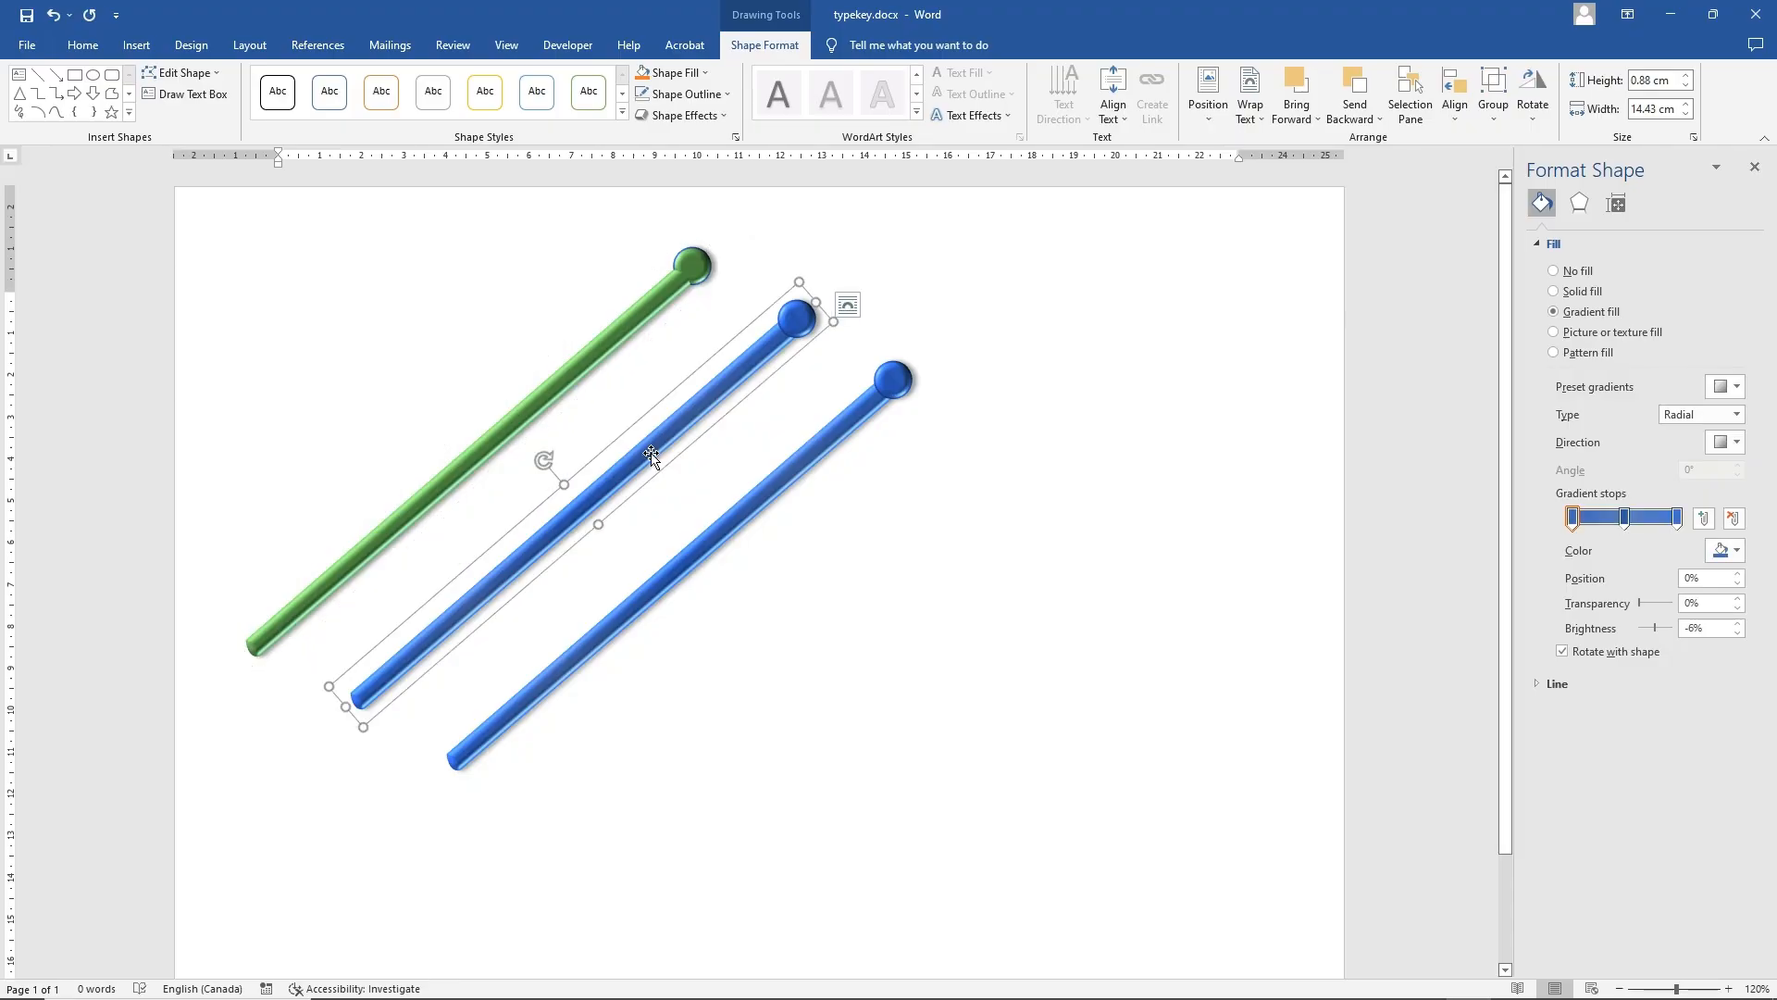
{"action": "left_click_drag", "start_coordinate": [652, 454], "coordinate": [1012, 594]}
Step: Recolour the moved stick's gradient stops gold, trying standard yellow on the middle one, and place the stick just right of the blue one
{"action": "left_click", "coordinate": [1737, 552]}
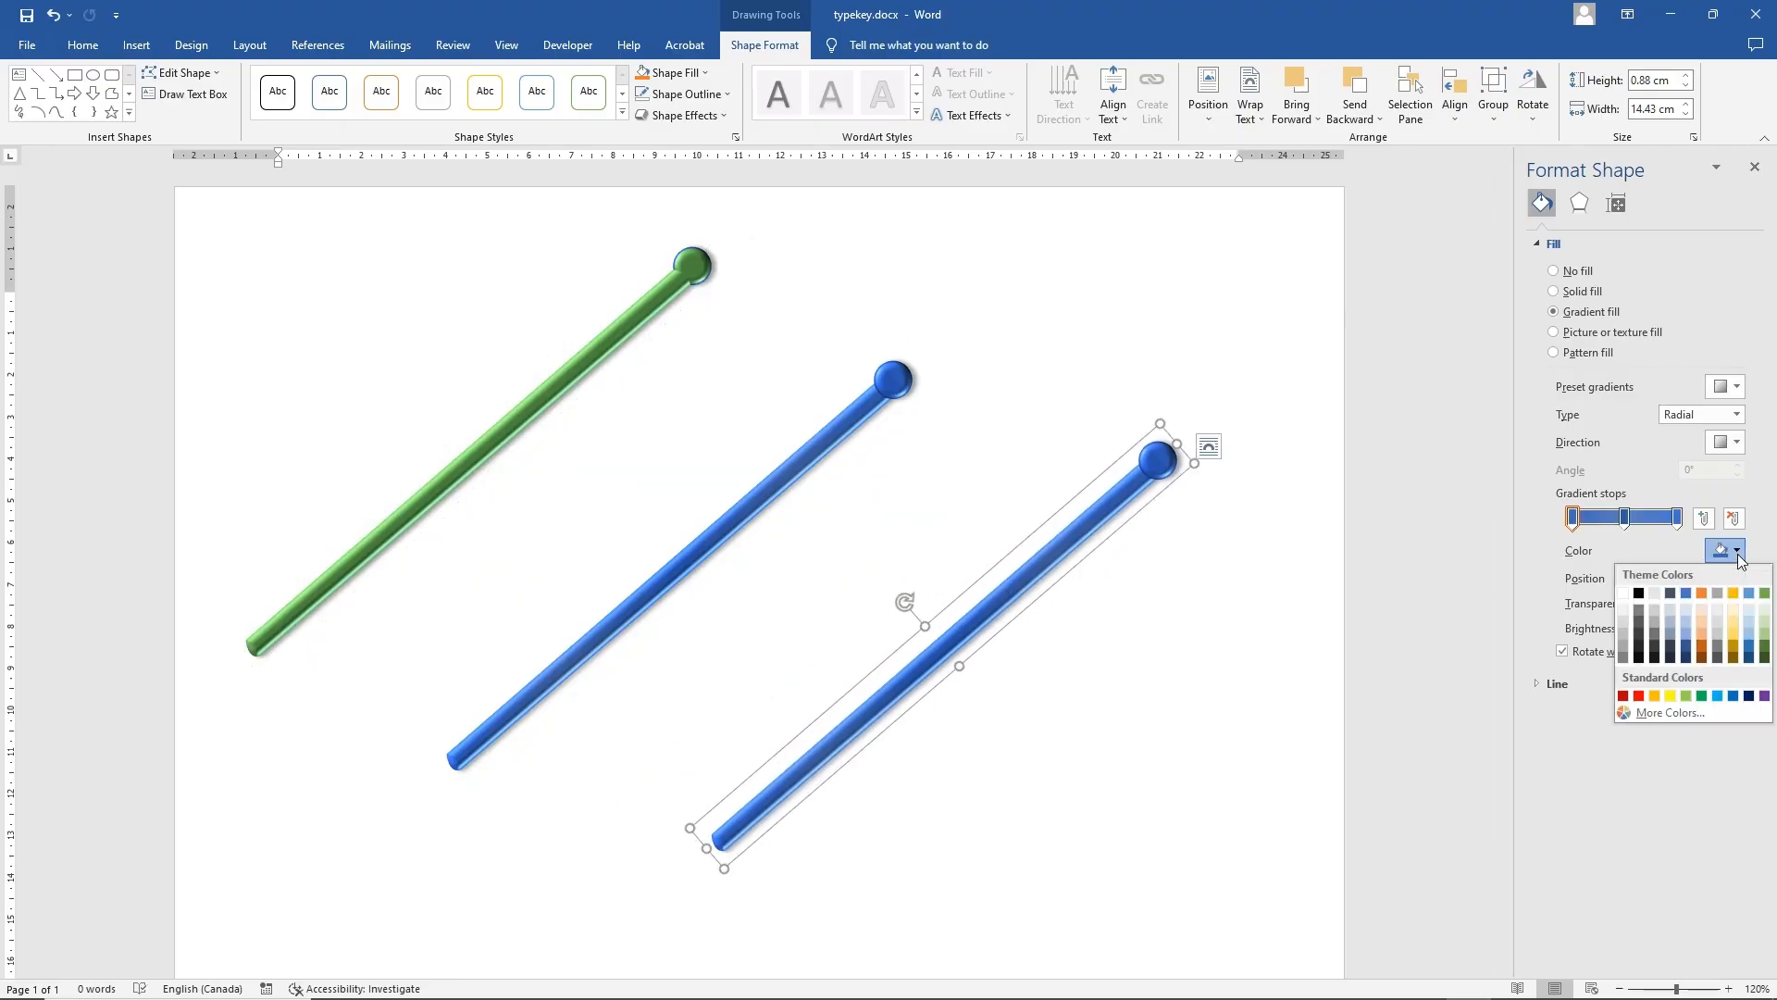
{"action": "left_click", "coordinate": [1733, 593]}
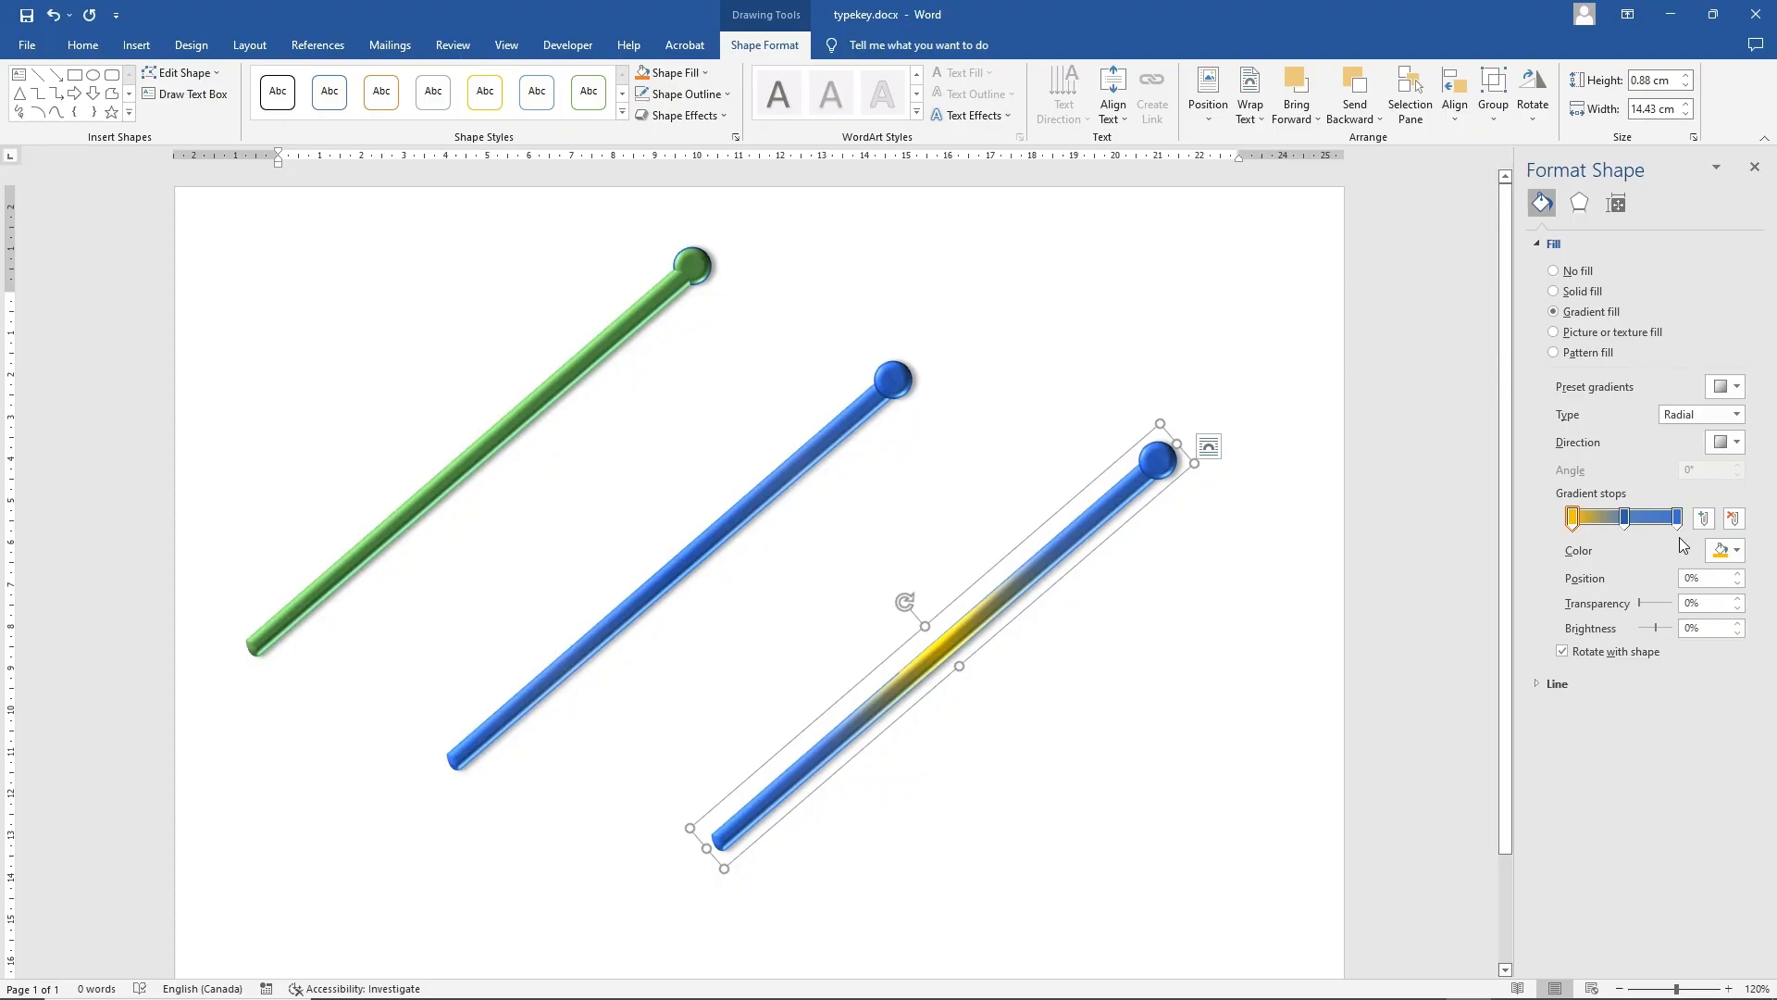
{"action": "left_click", "coordinate": [1625, 518]}
{"action": "left_click", "coordinate": [1736, 551]}
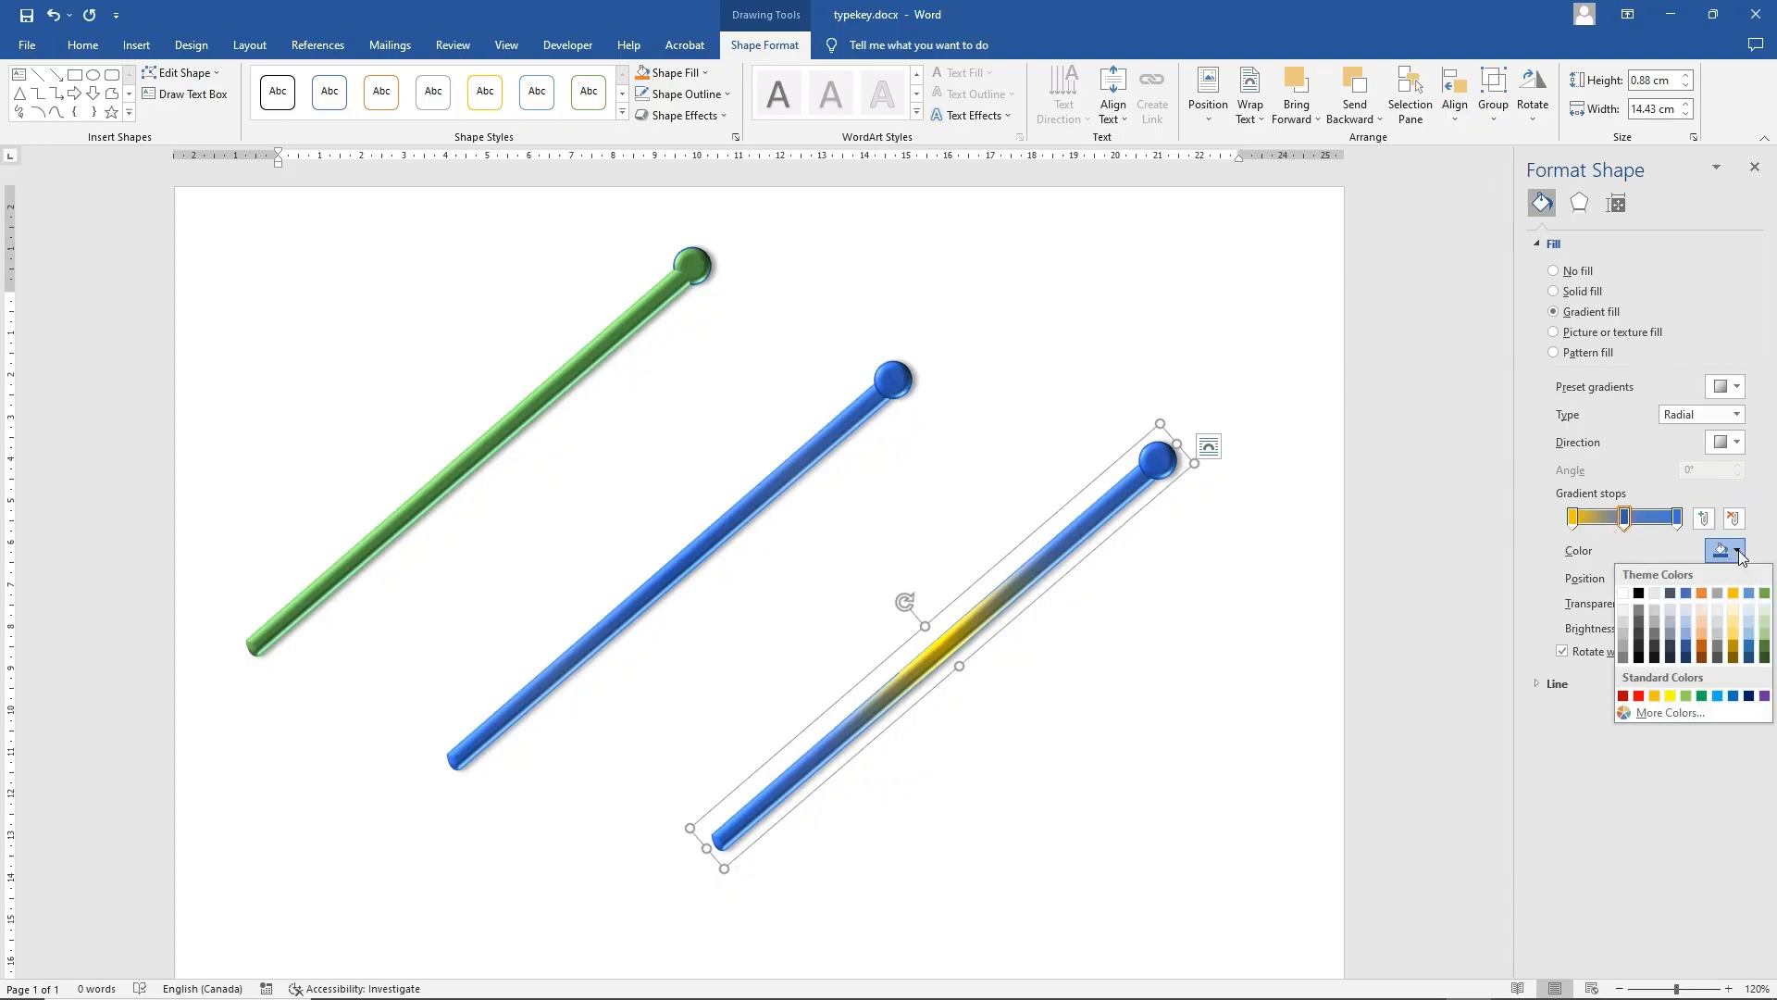
{"action": "left_click", "coordinate": [1672, 696]}
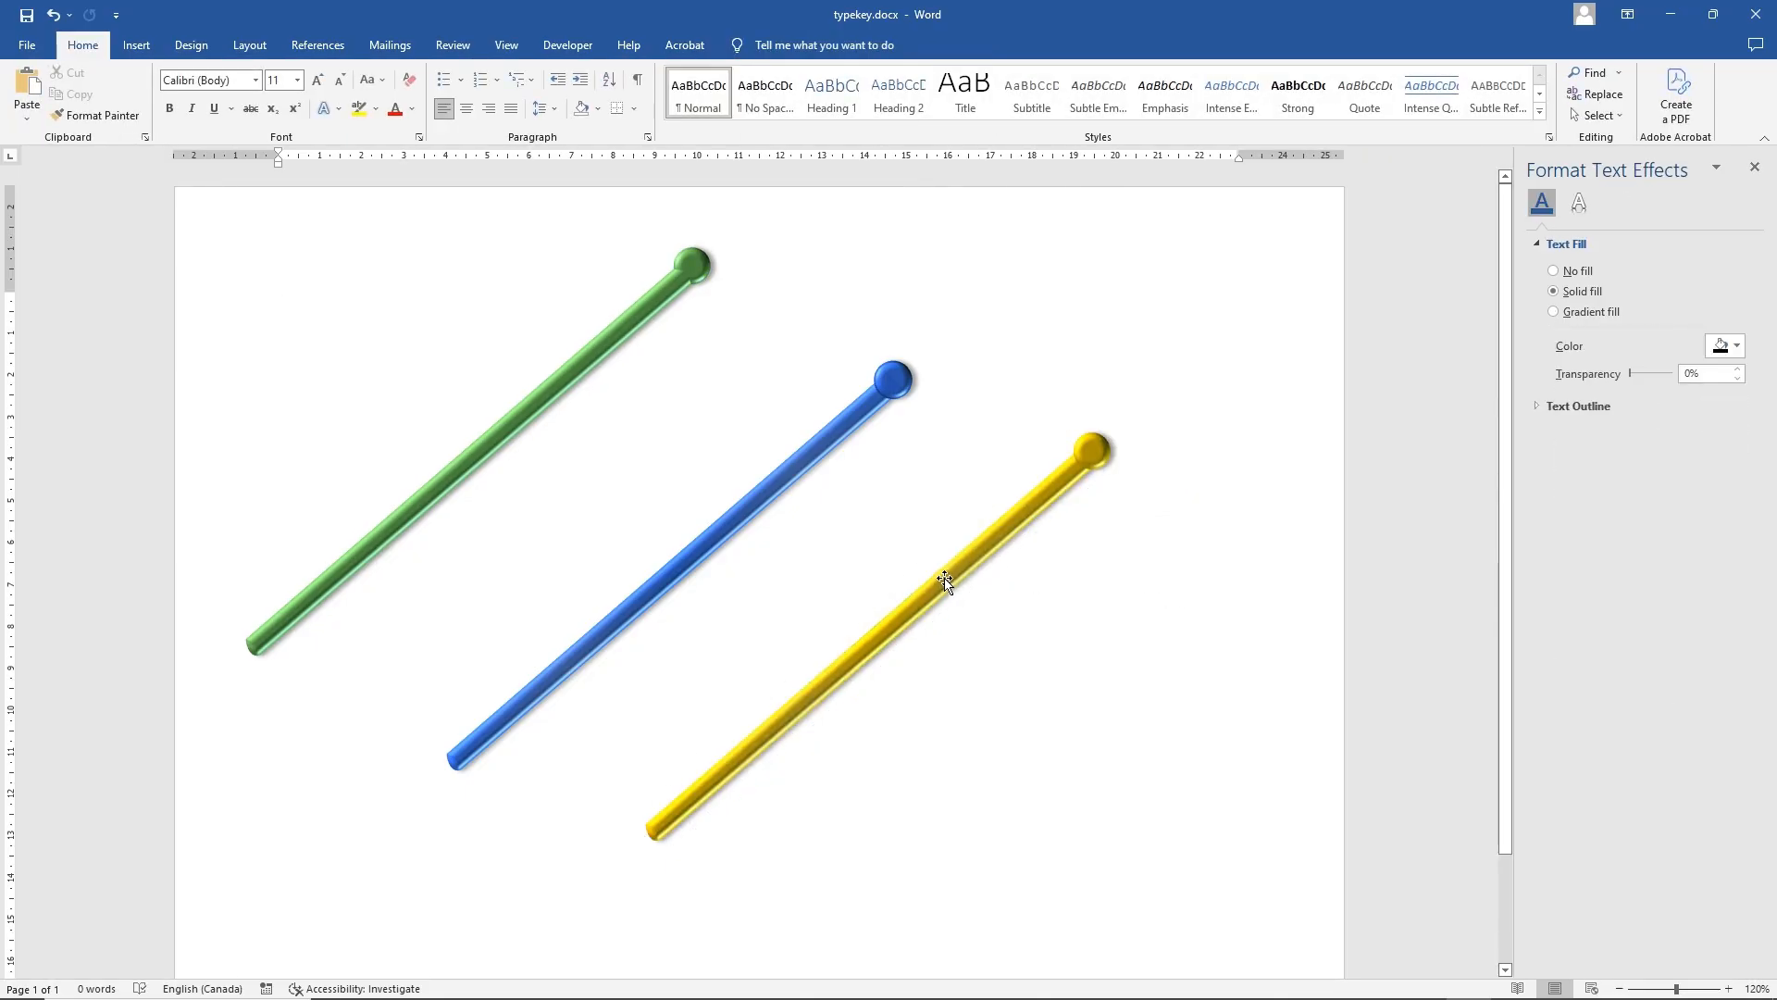
{"action": "left_click_drag", "start_coordinate": [947, 582], "coordinate": [908, 512]}
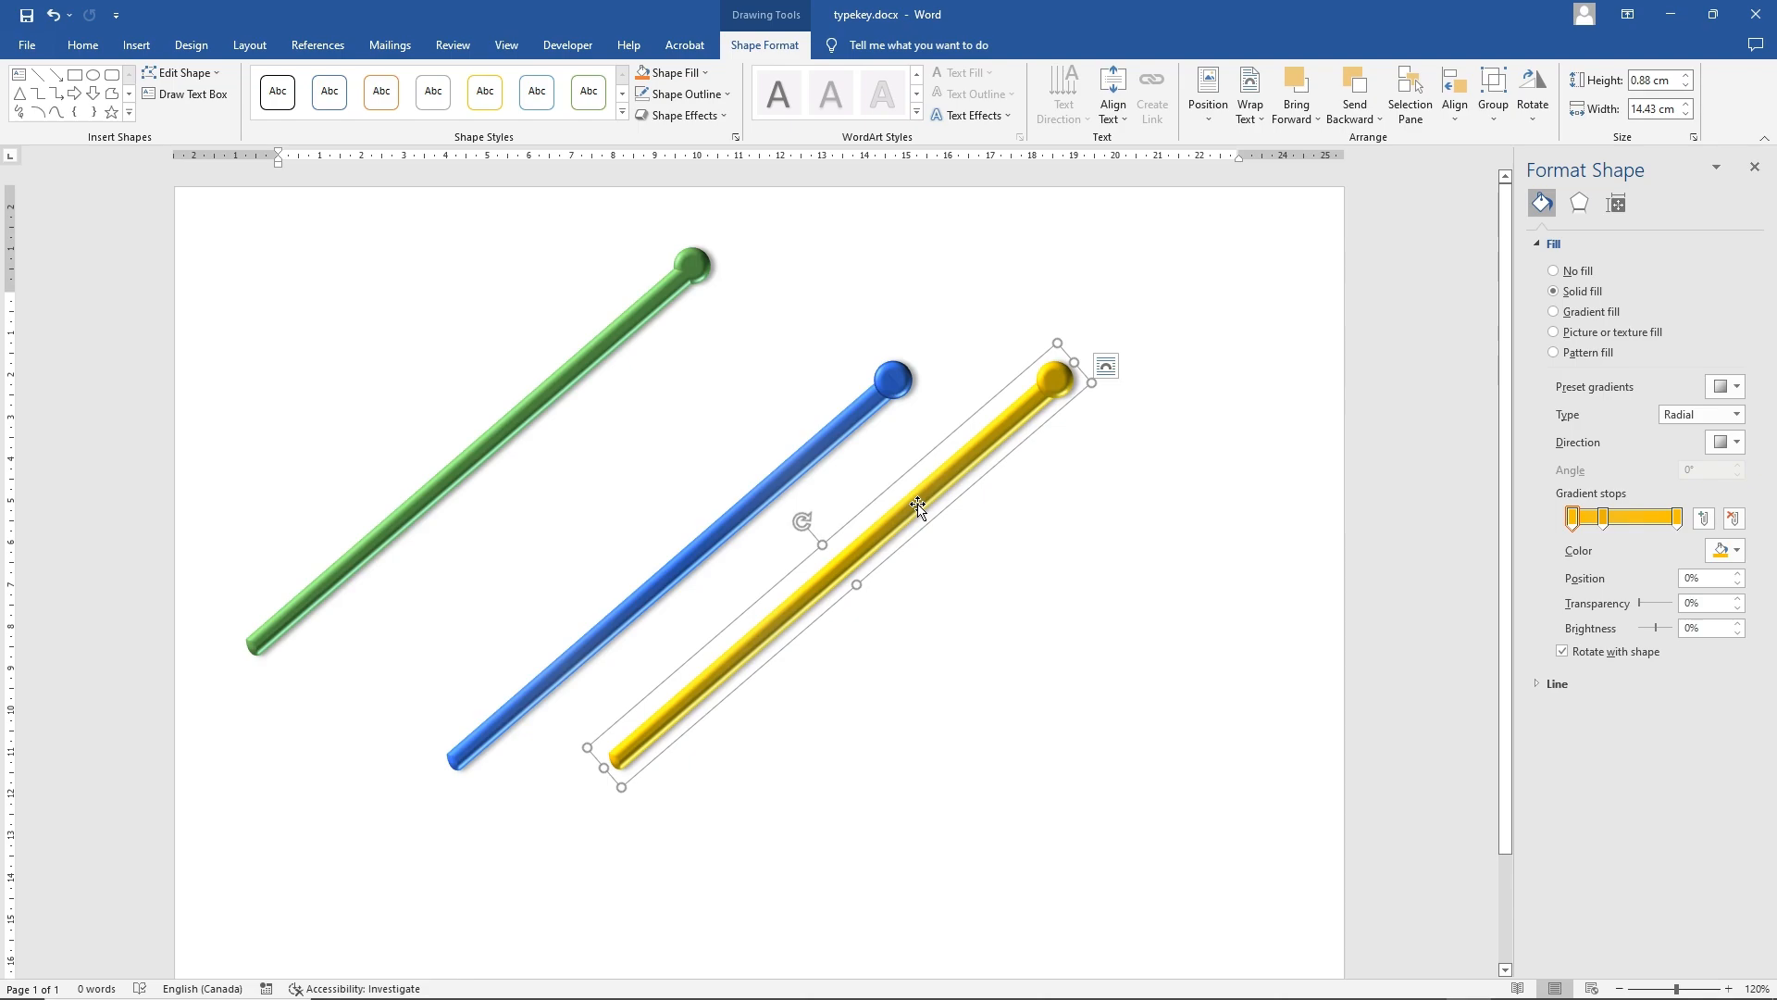
Step: Copy the blue stick, paste it, and place the copy to the lower right of the gold stick
{"action": "left_click", "coordinate": [774, 483]}
{"action": "right_click", "coordinate": [774, 482]}
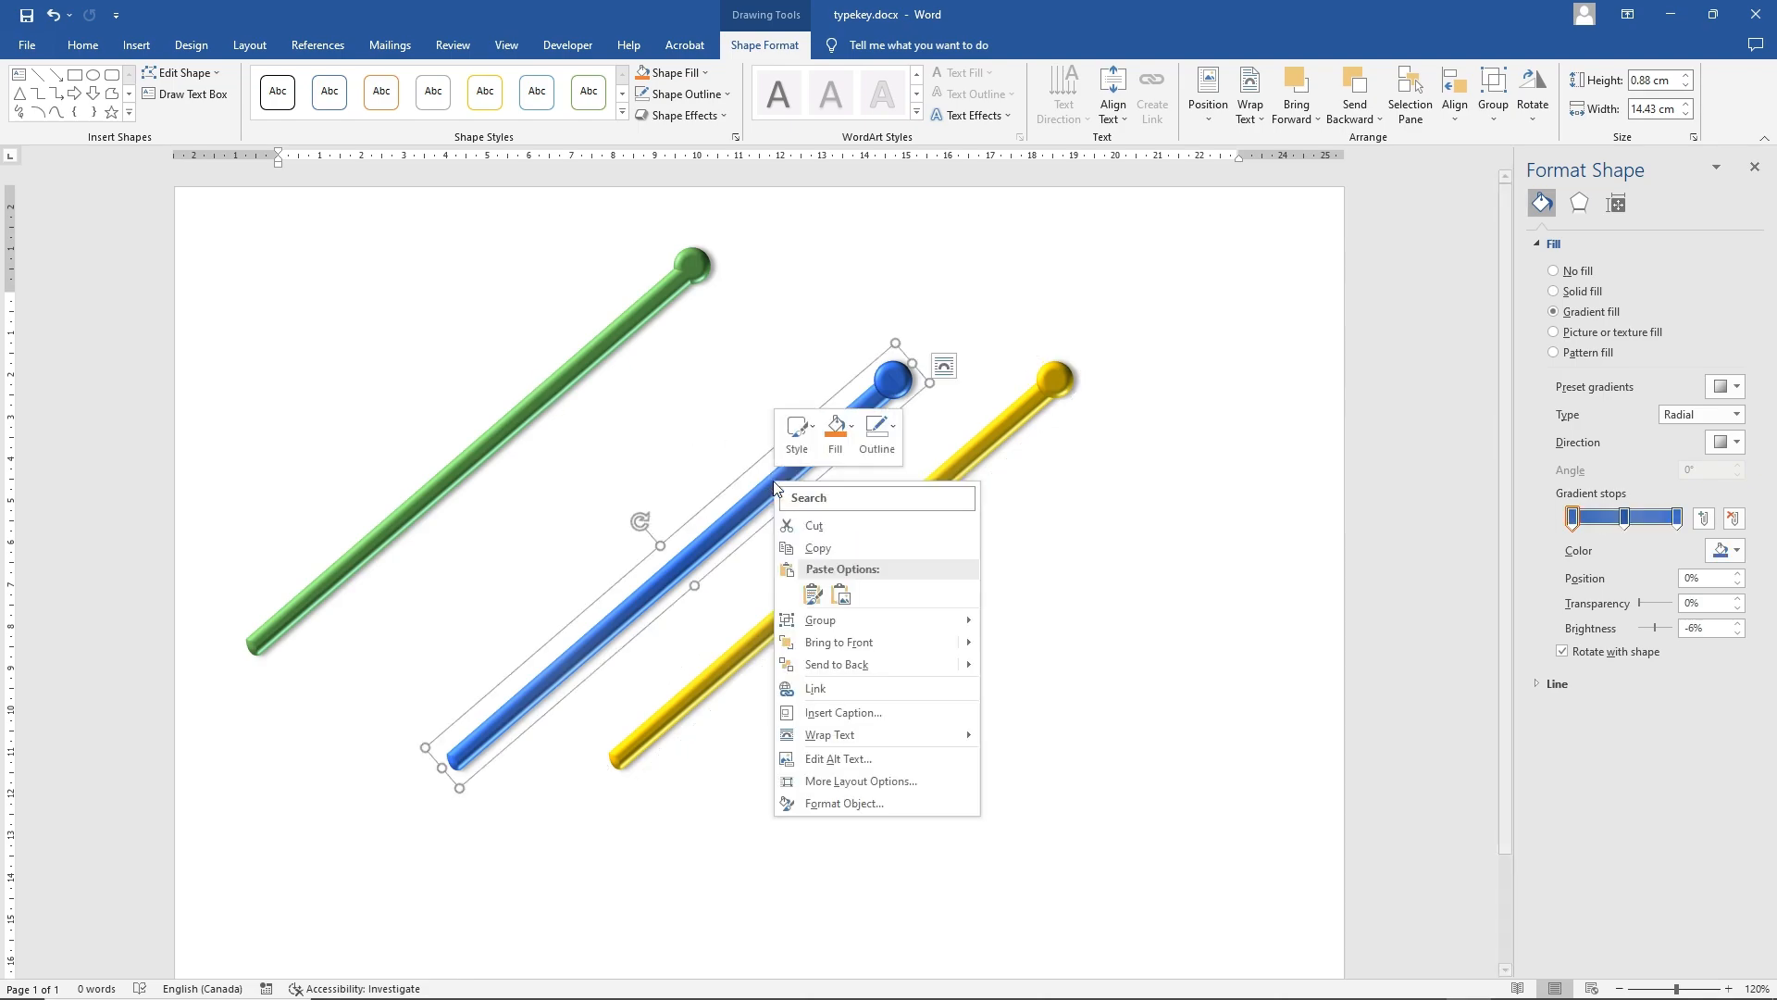
{"action": "left_click", "coordinate": [818, 548]}
{"action": "right_click", "coordinate": [987, 658]}
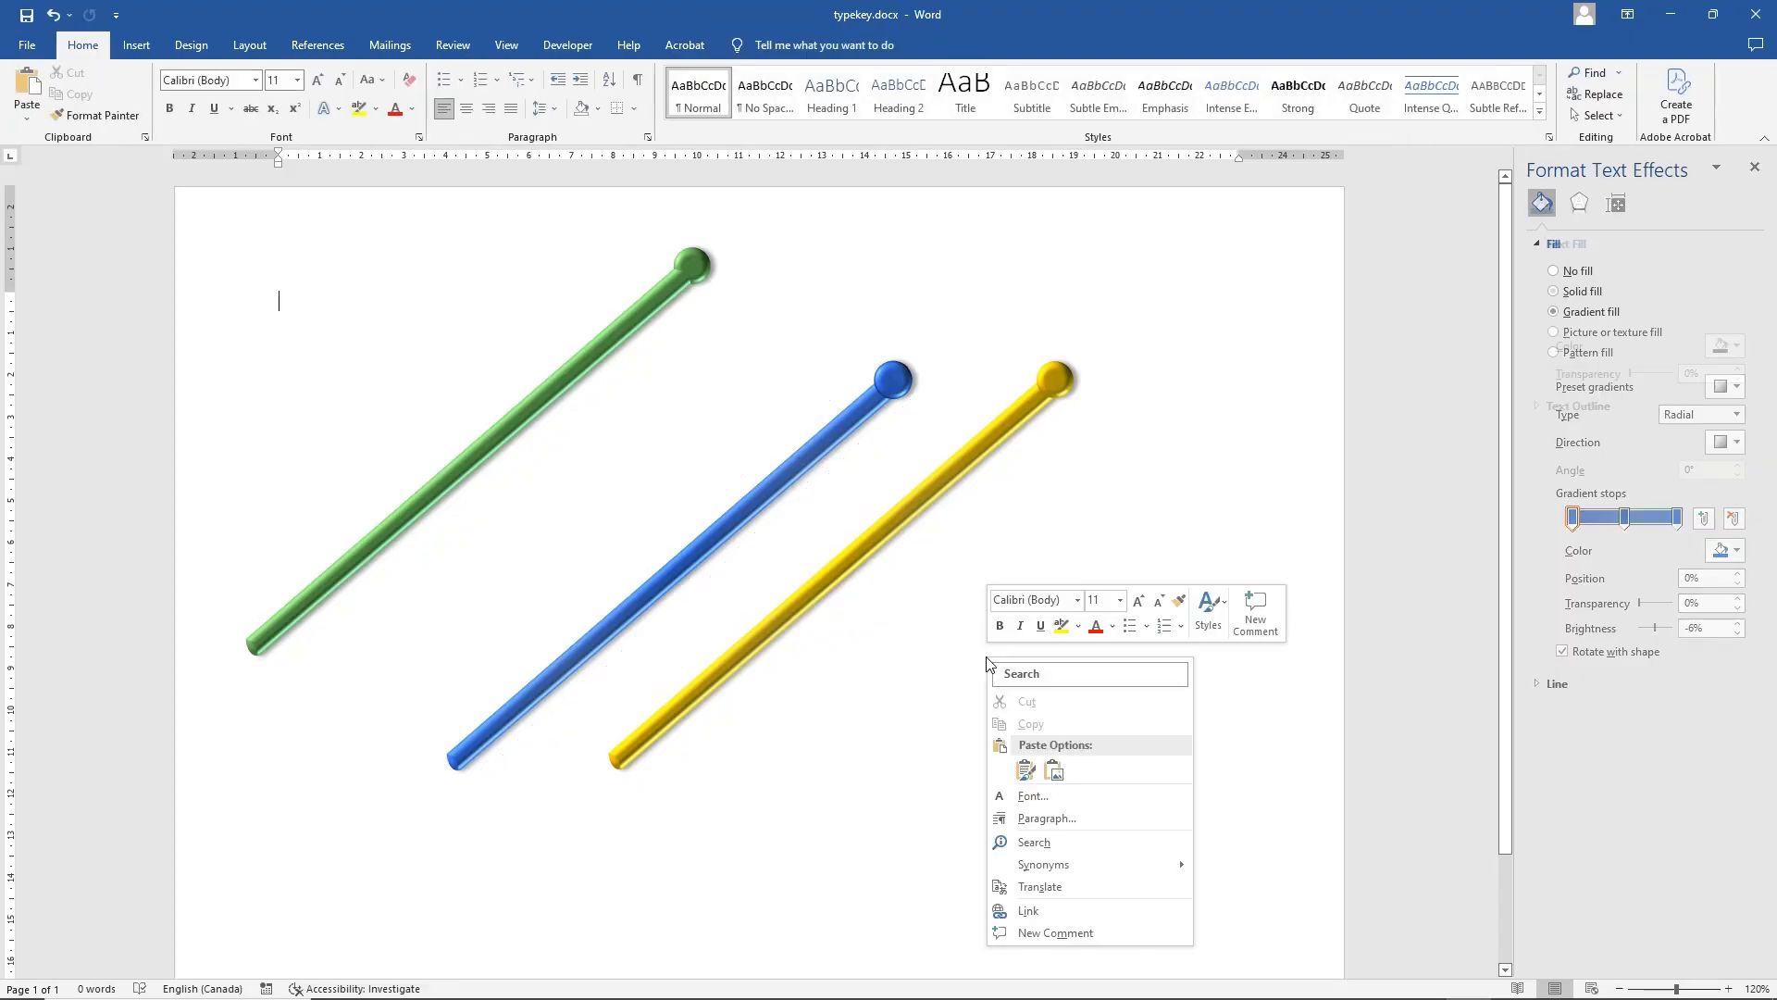
{"action": "left_click", "coordinate": [1025, 771]}
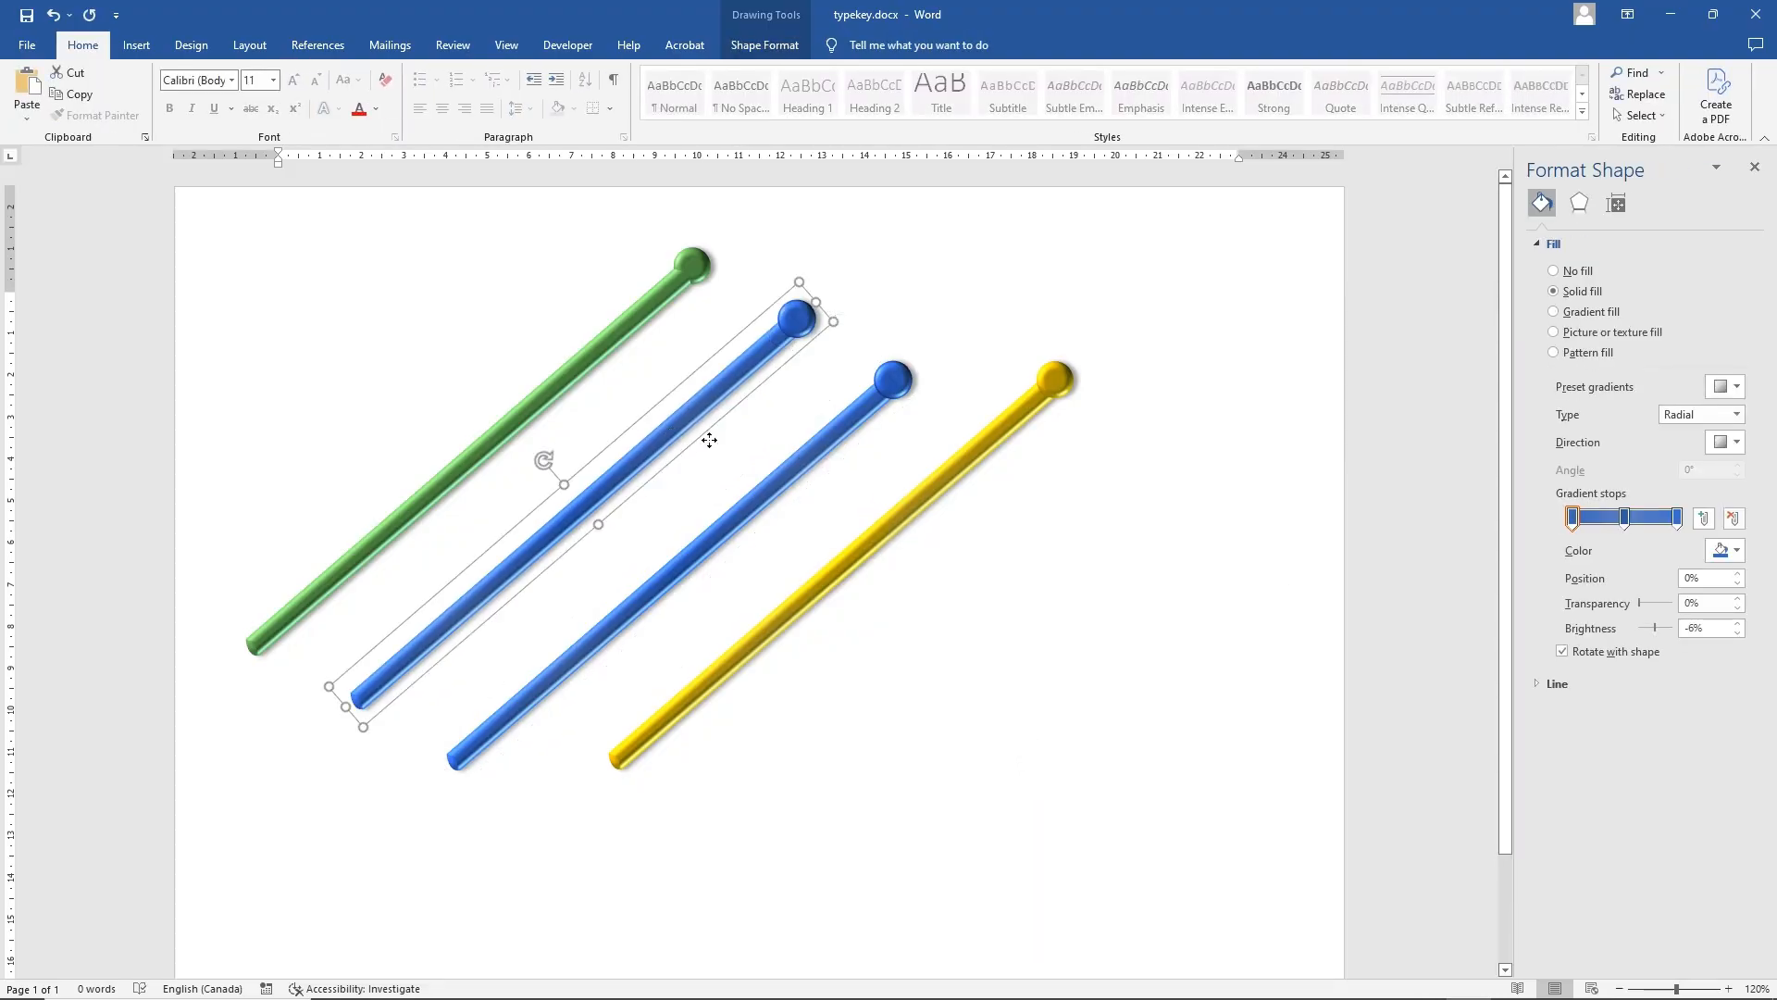
{"action": "left_click_drag", "start_coordinate": [709, 439], "coordinate": [1038, 611]}
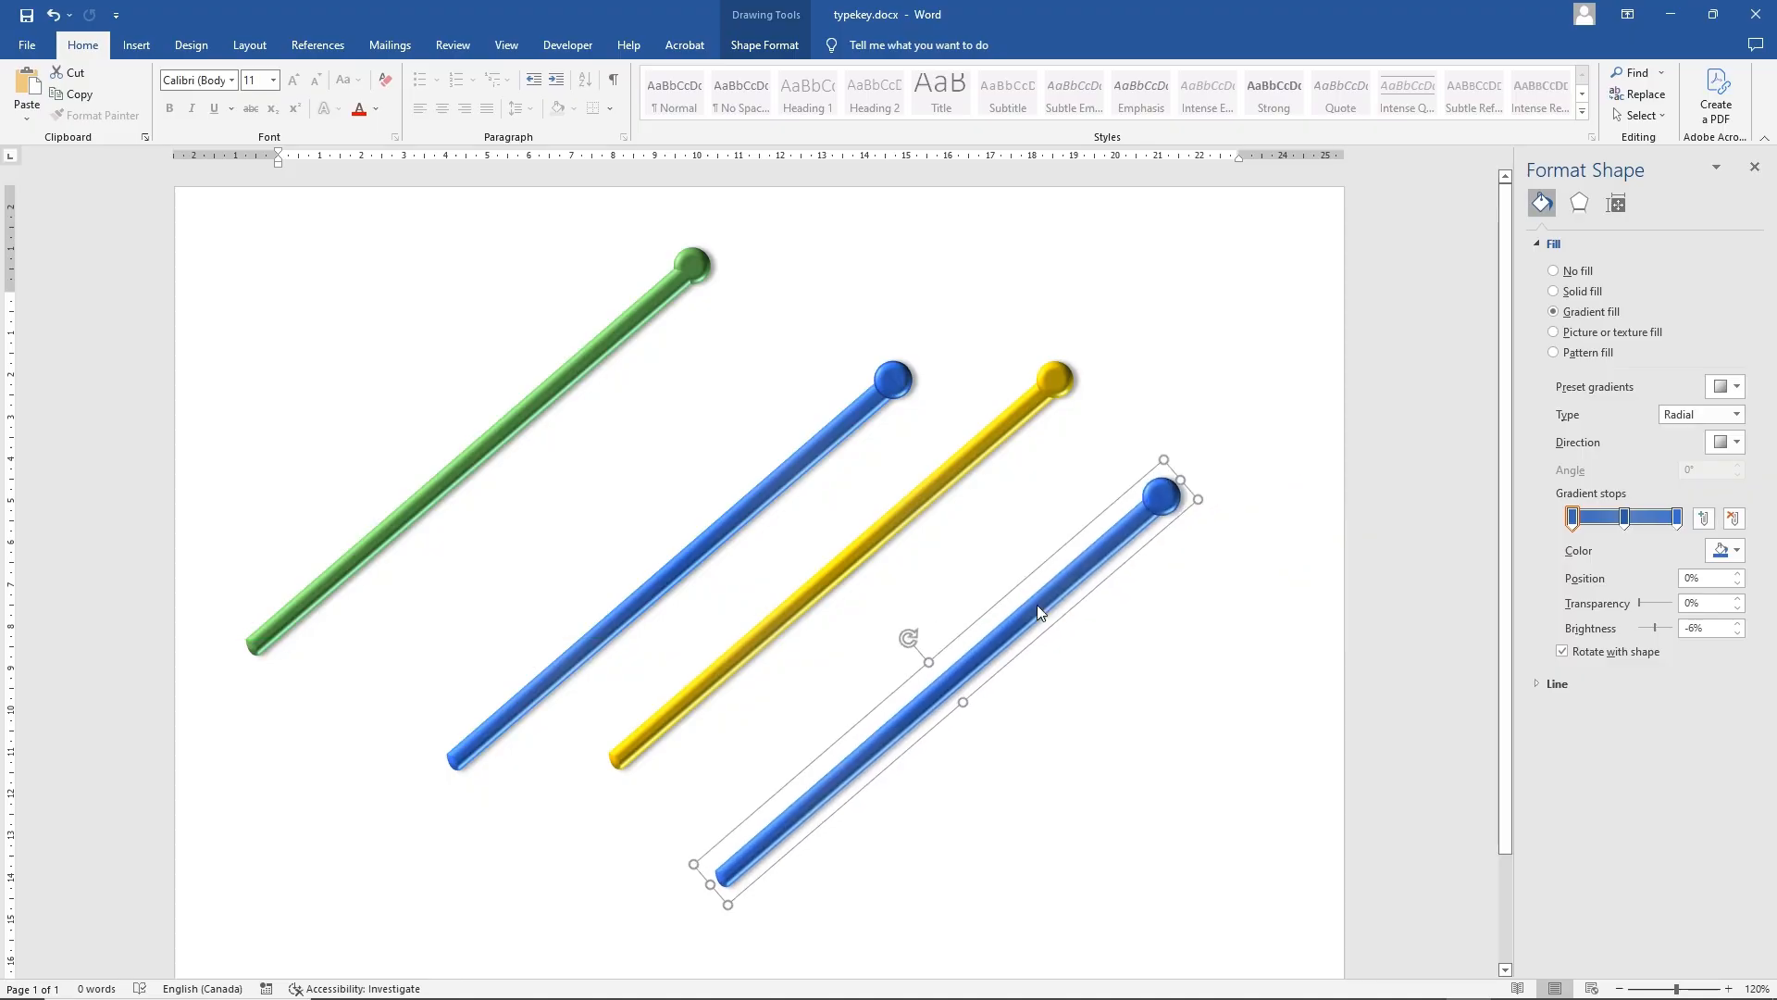
Step: Colour the copy's two outer gradient stops standard dark red, place it between the green and blue sticks, and duplicate it beyond the gold one
{"action": "left_click", "coordinate": [1739, 551]}
{"action": "left_click", "coordinate": [1622, 698]}
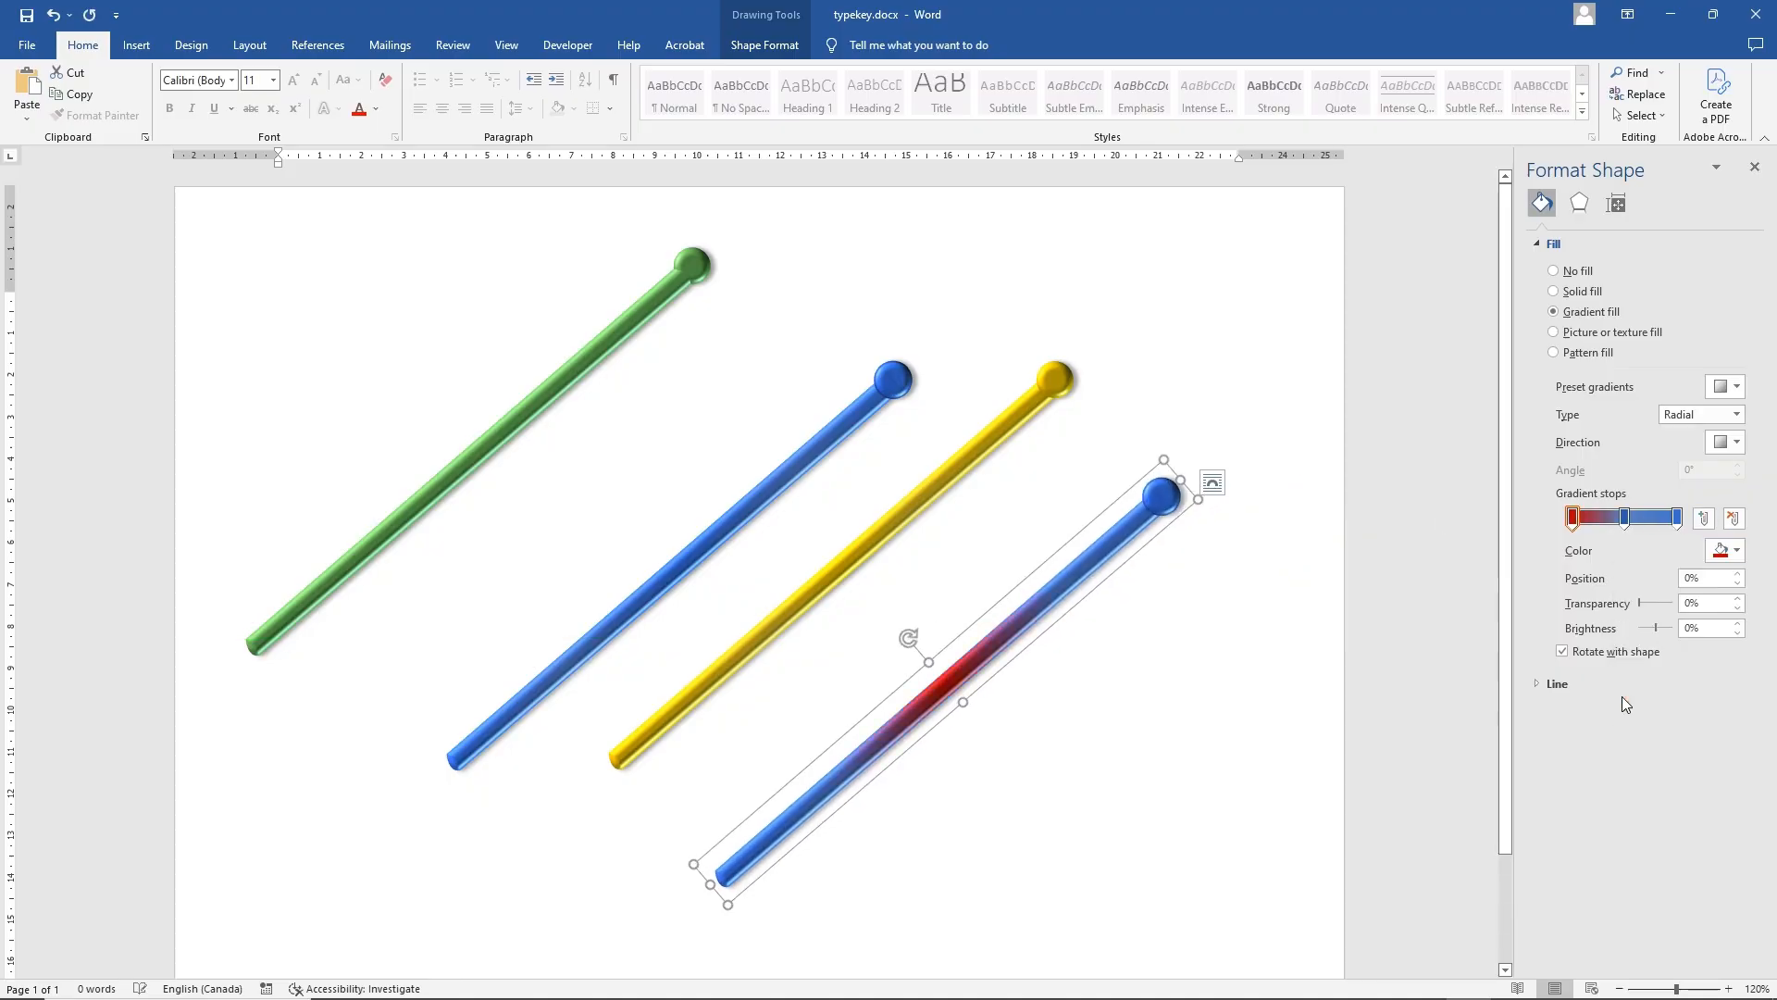
{"action": "left_click", "coordinate": [1677, 515]}
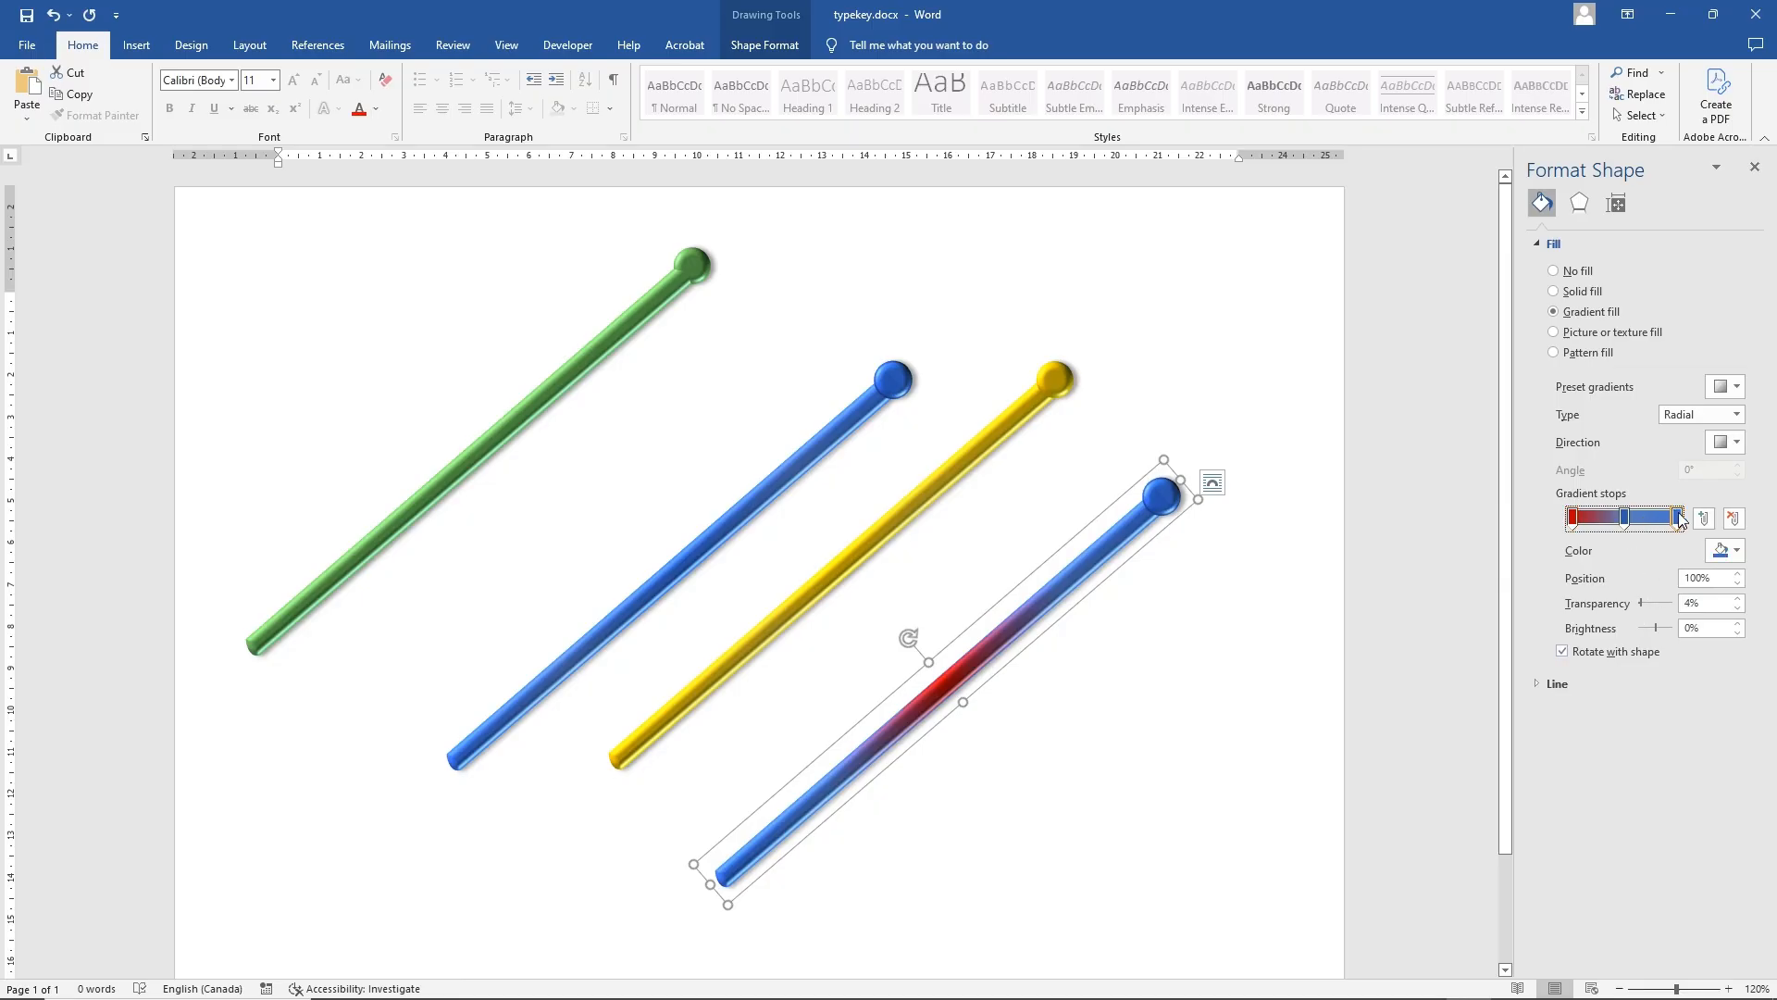
{"action": "left_click", "coordinate": [1737, 551]}
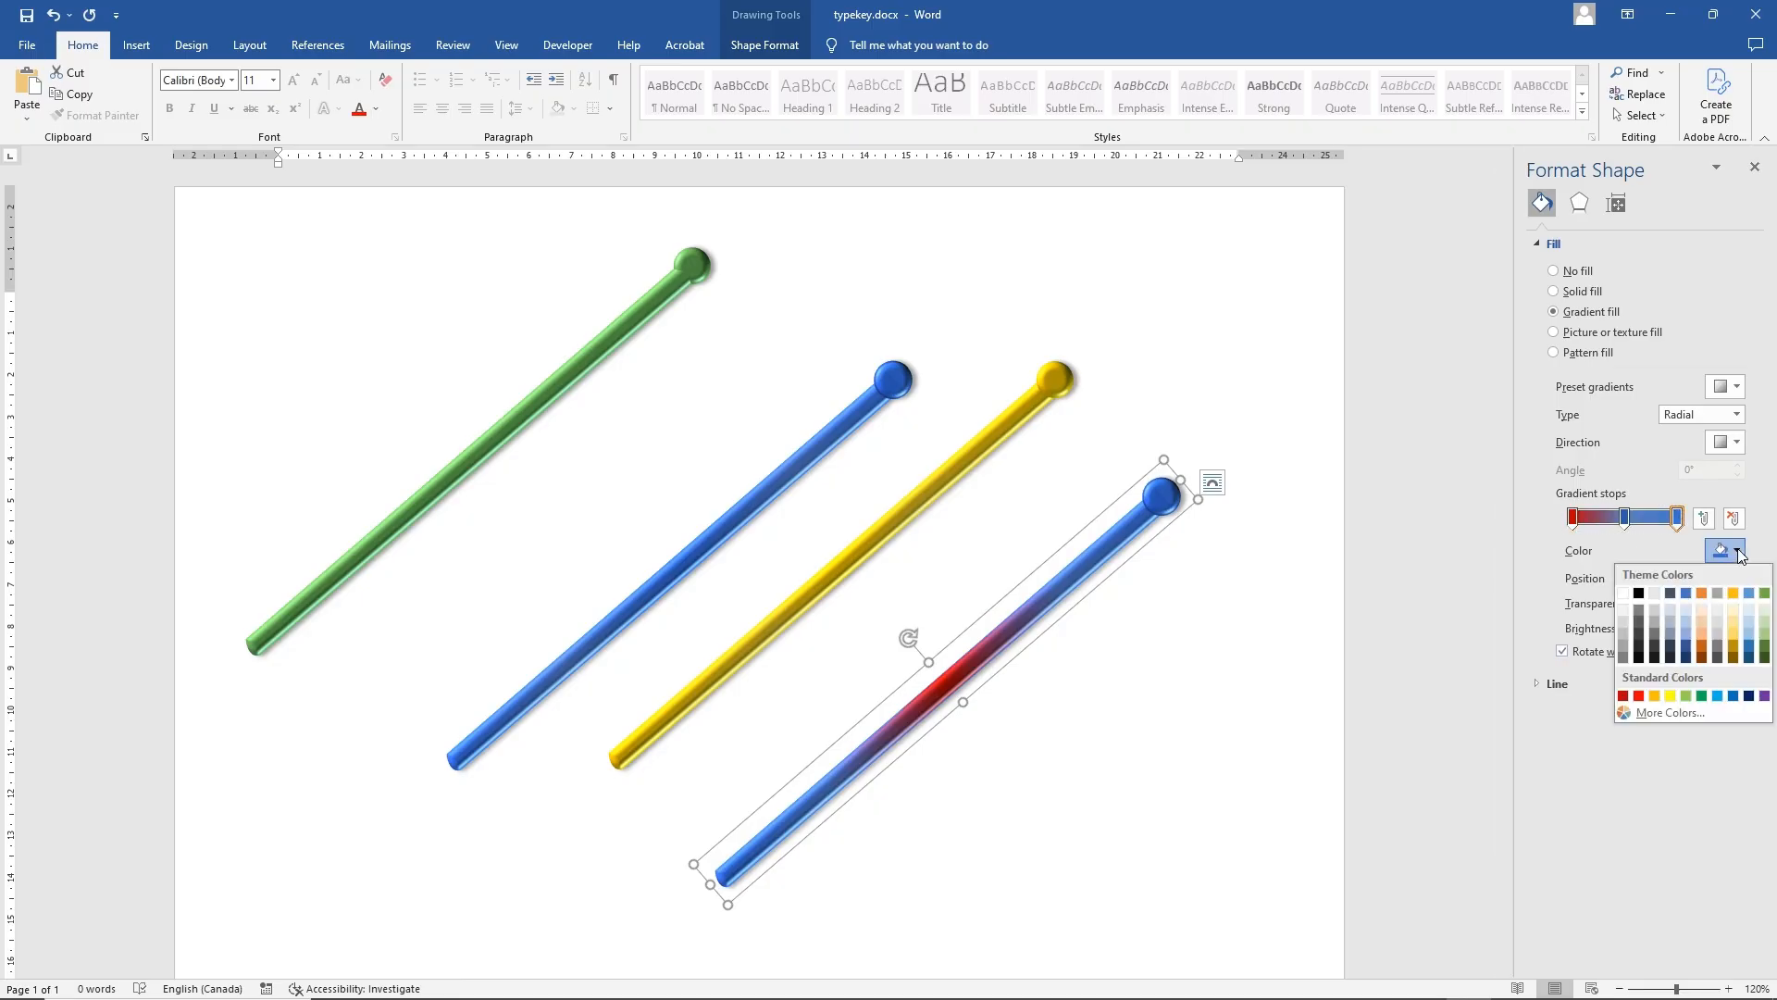
{"action": "left_click", "coordinate": [1624, 697]}
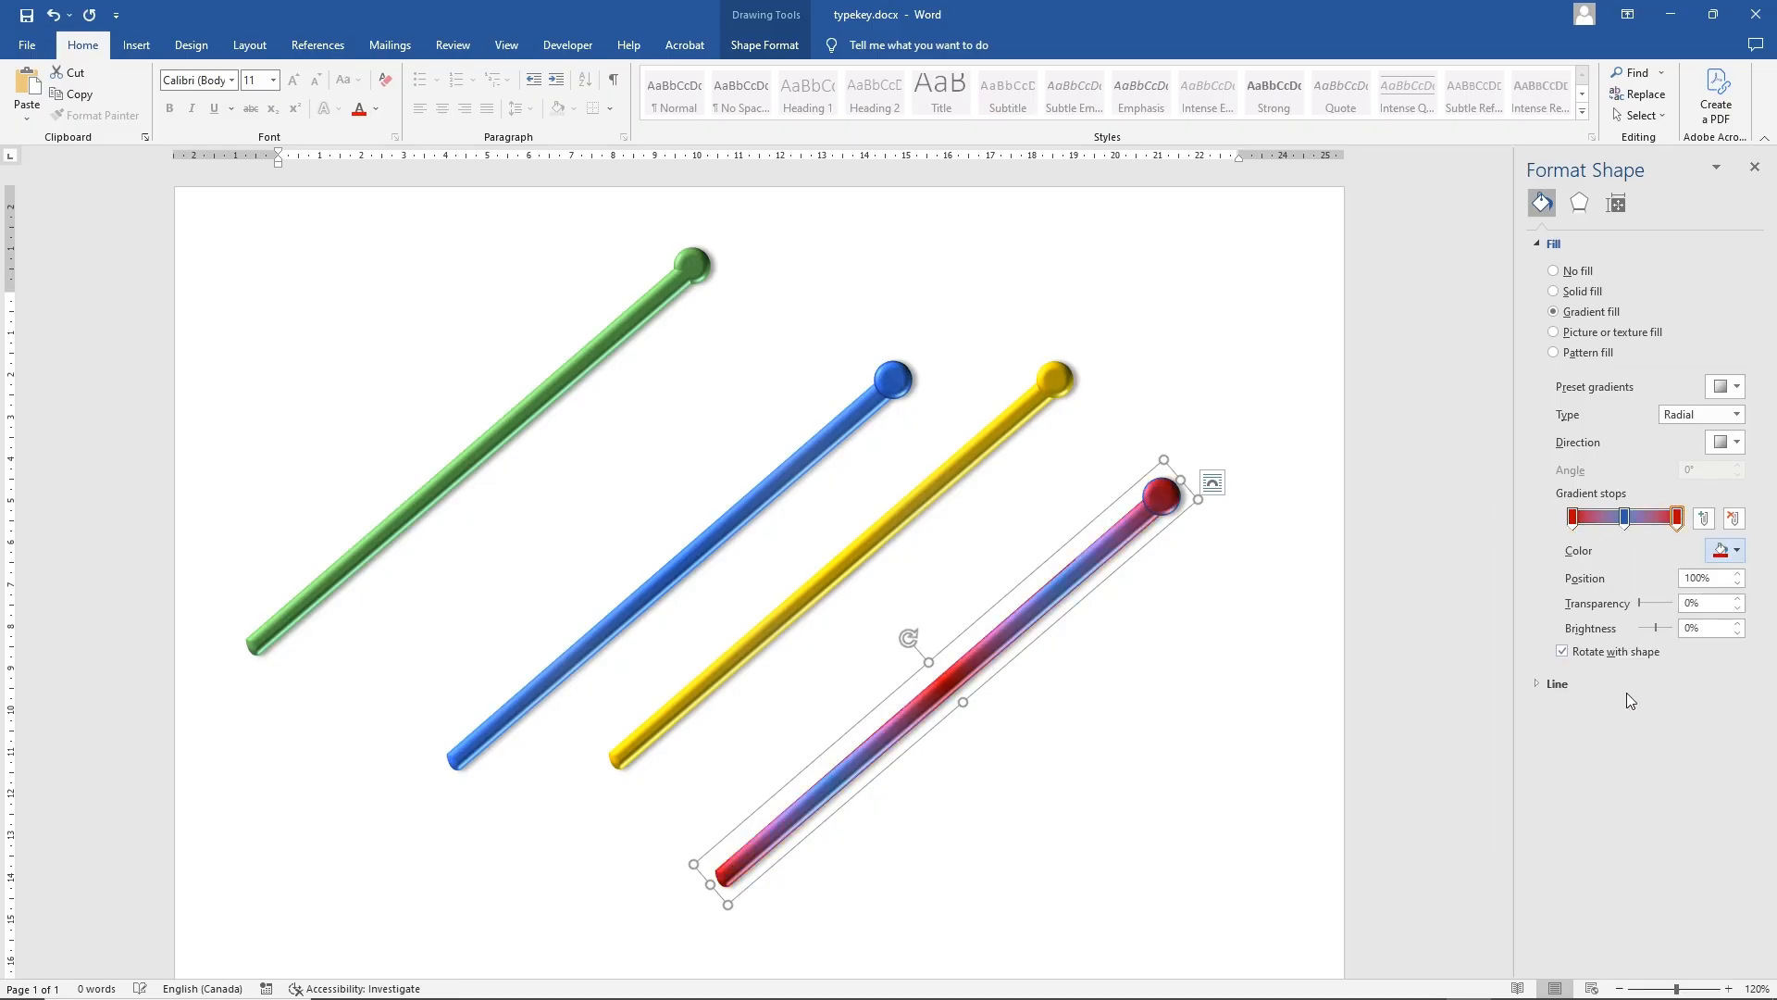
{"action": "left_click", "coordinate": [1626, 516]}
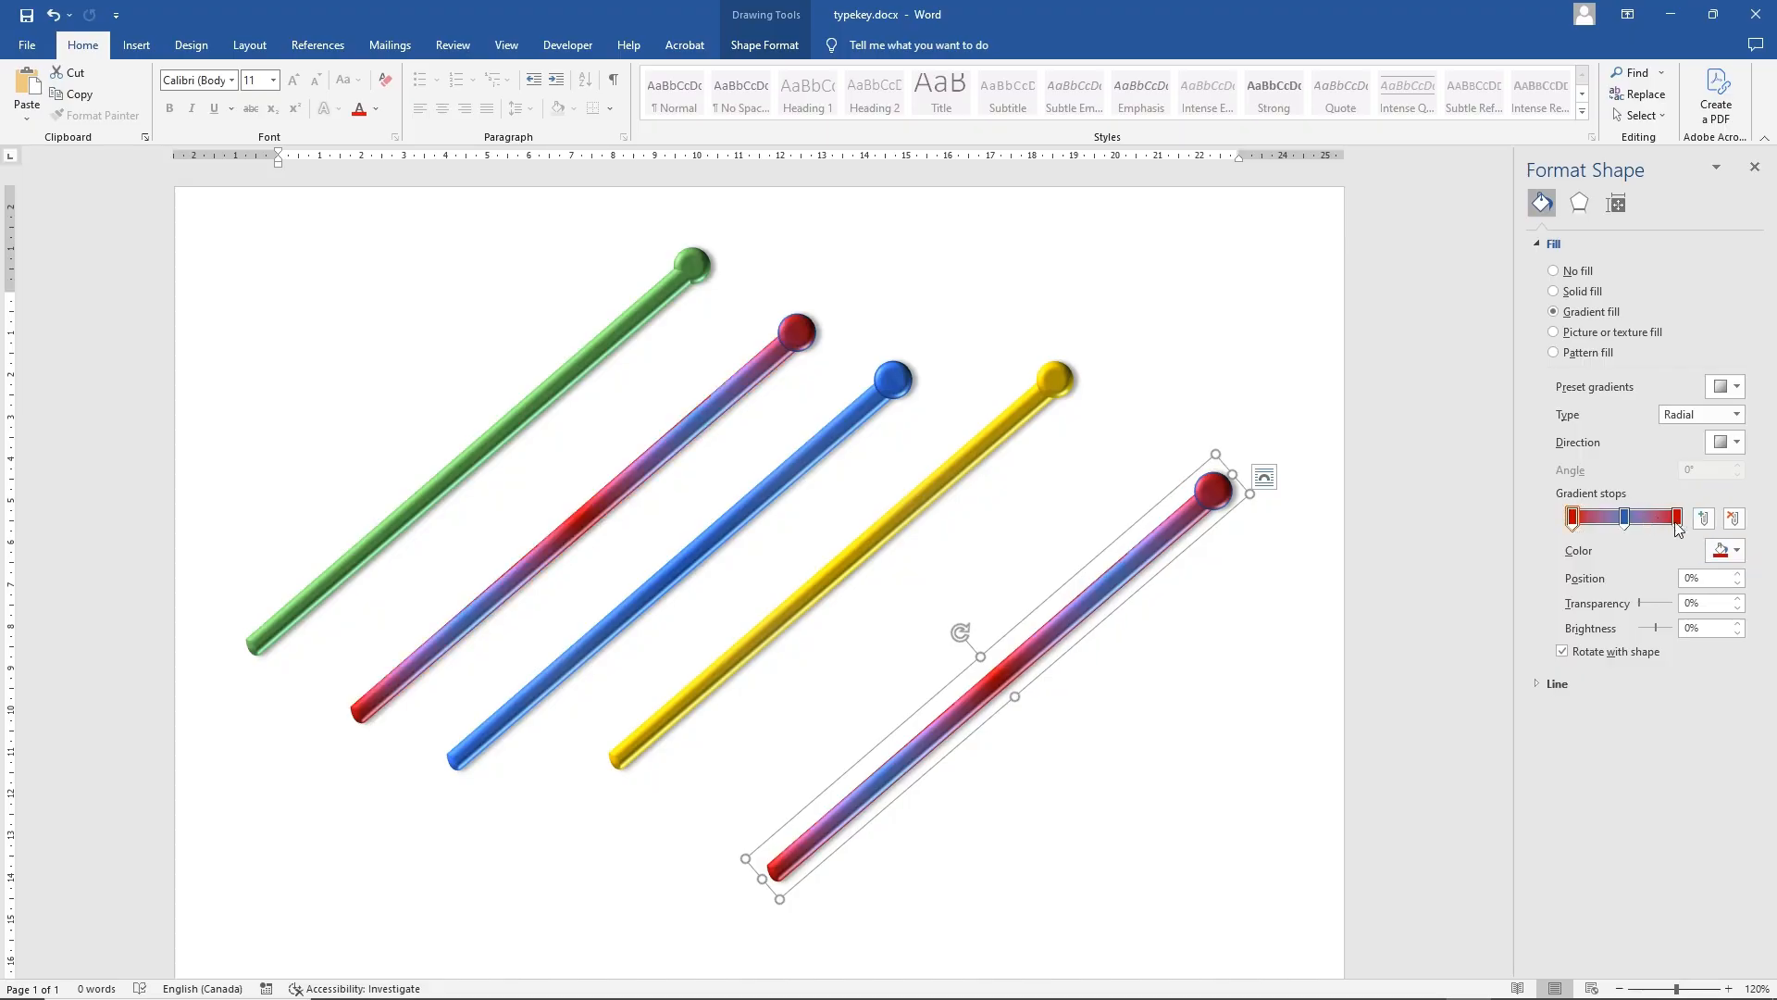
Step: Colour the far-right stick's last gradient stop theme green and its first stop standard purple, and move it close beside the gold stick
{"action": "left_click", "coordinate": [1677, 521]}
{"action": "left_click", "coordinate": [1737, 550]}
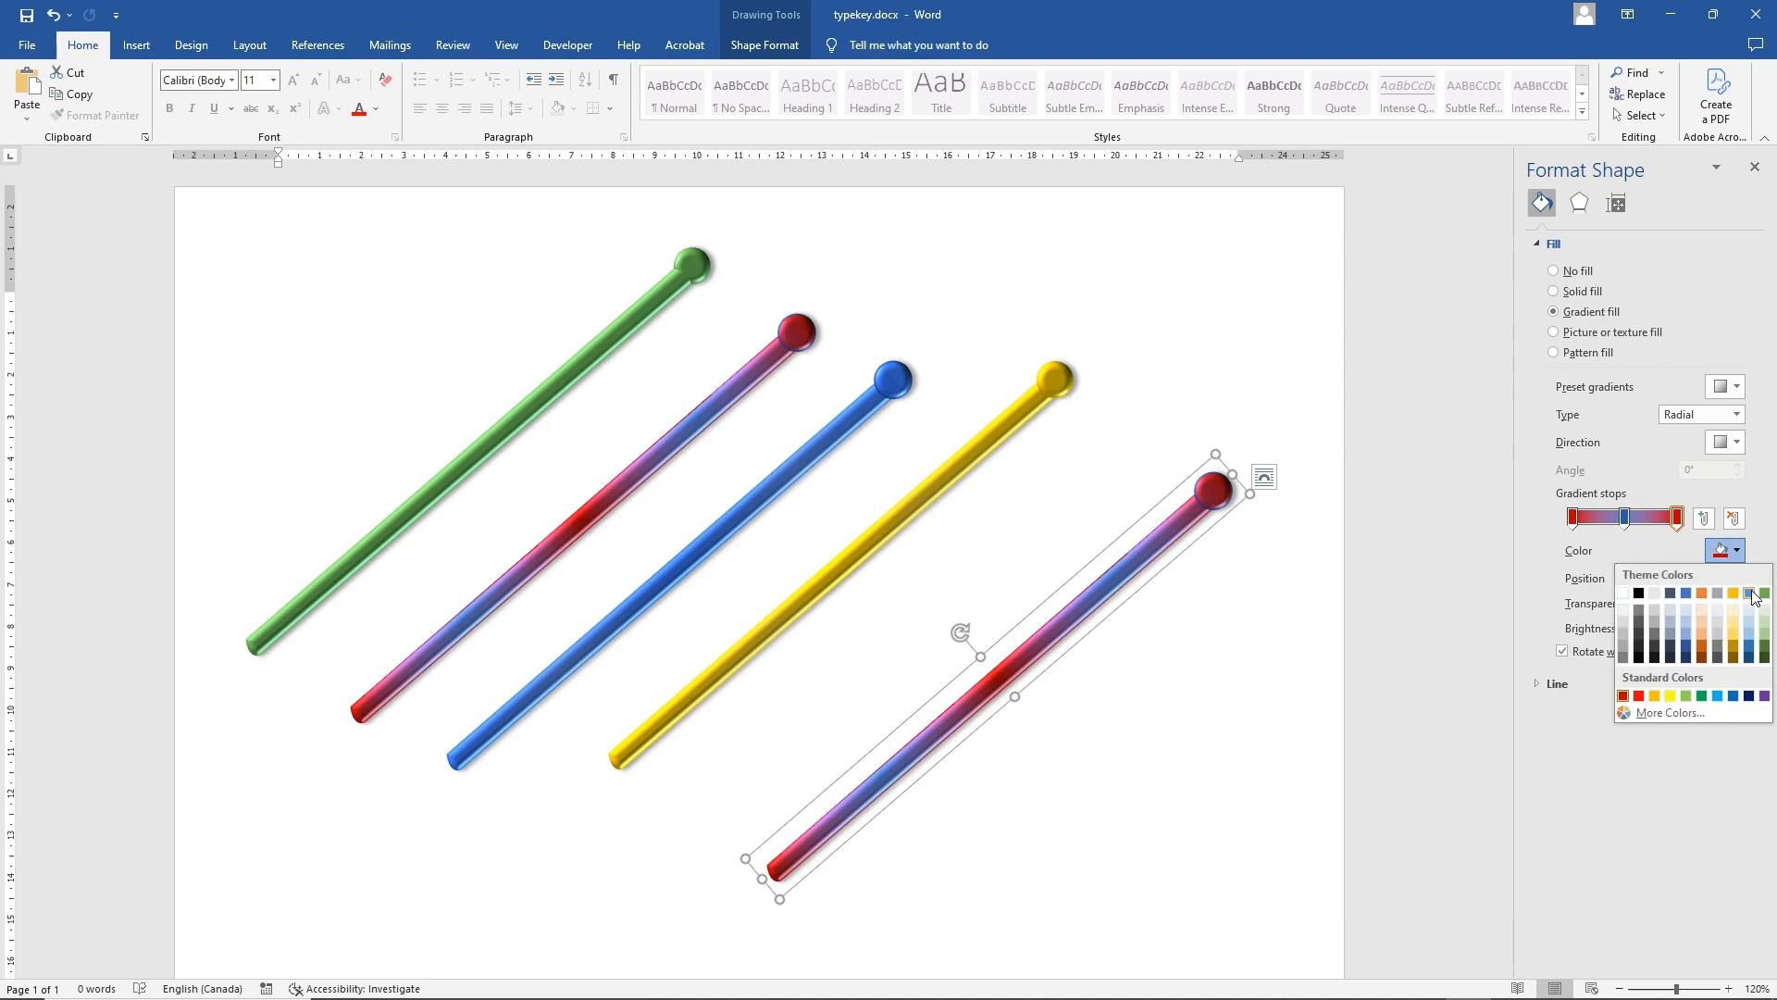
{"action": "left_click", "coordinate": [1764, 593]}
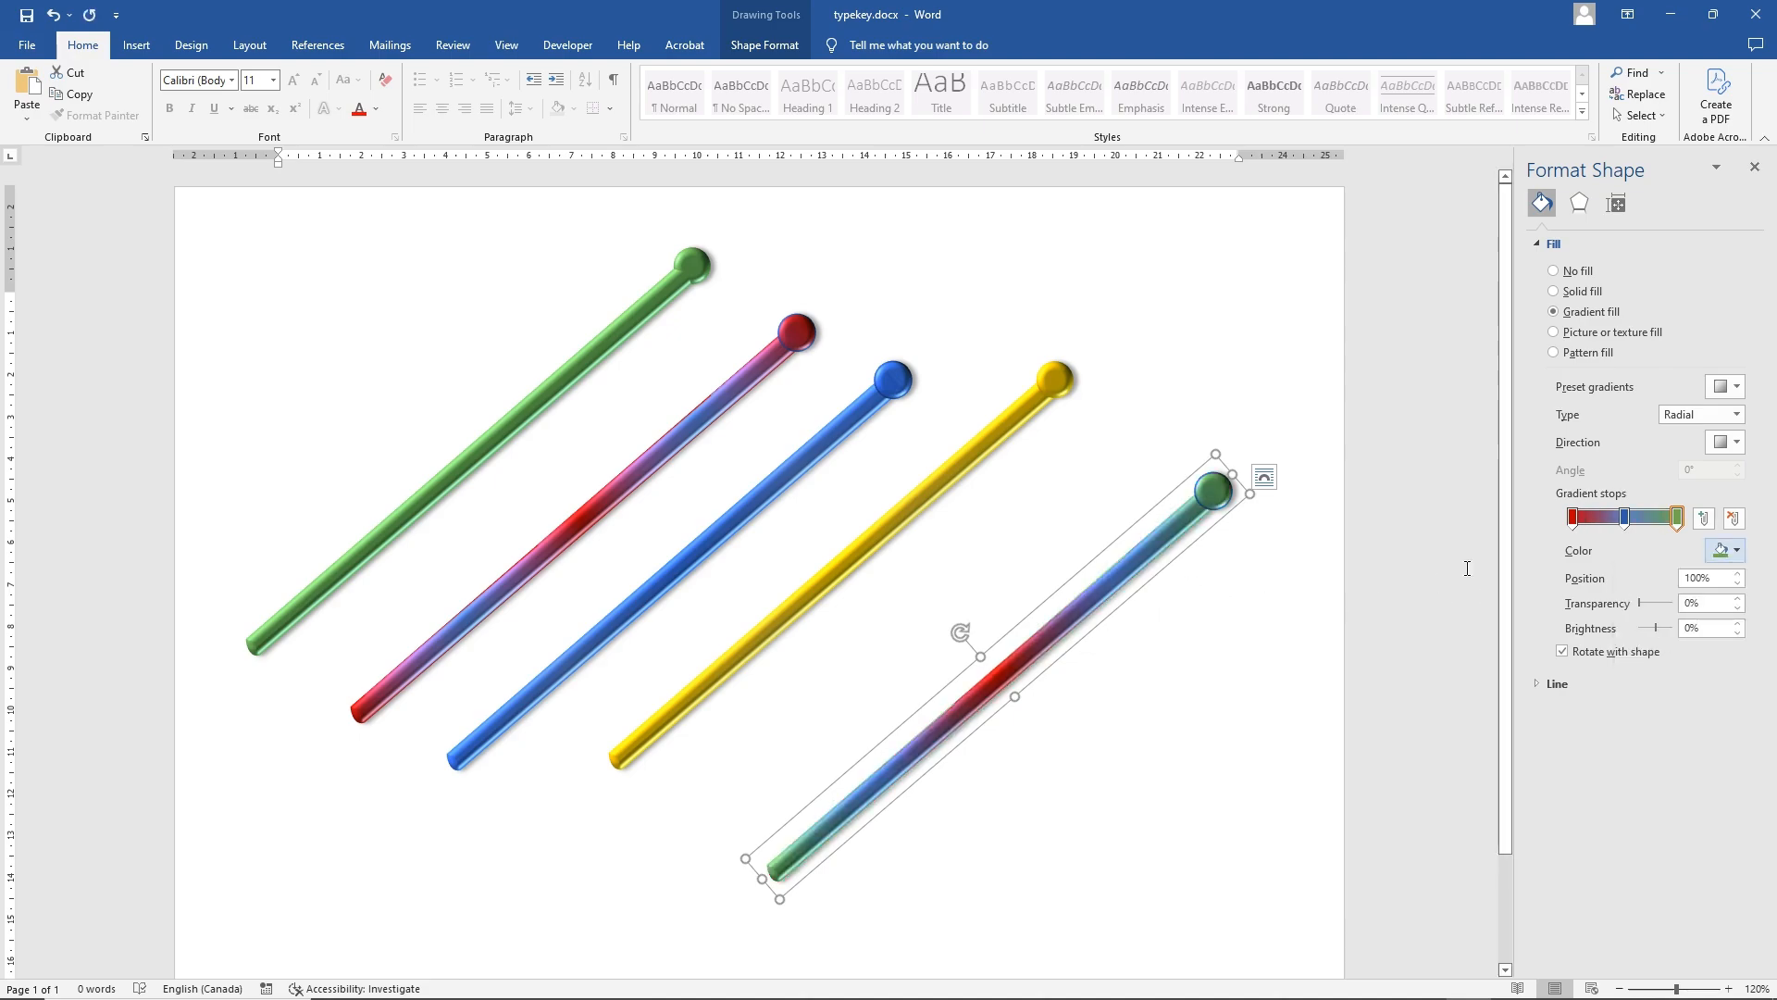
{"action": "left_click", "coordinate": [1573, 519]}
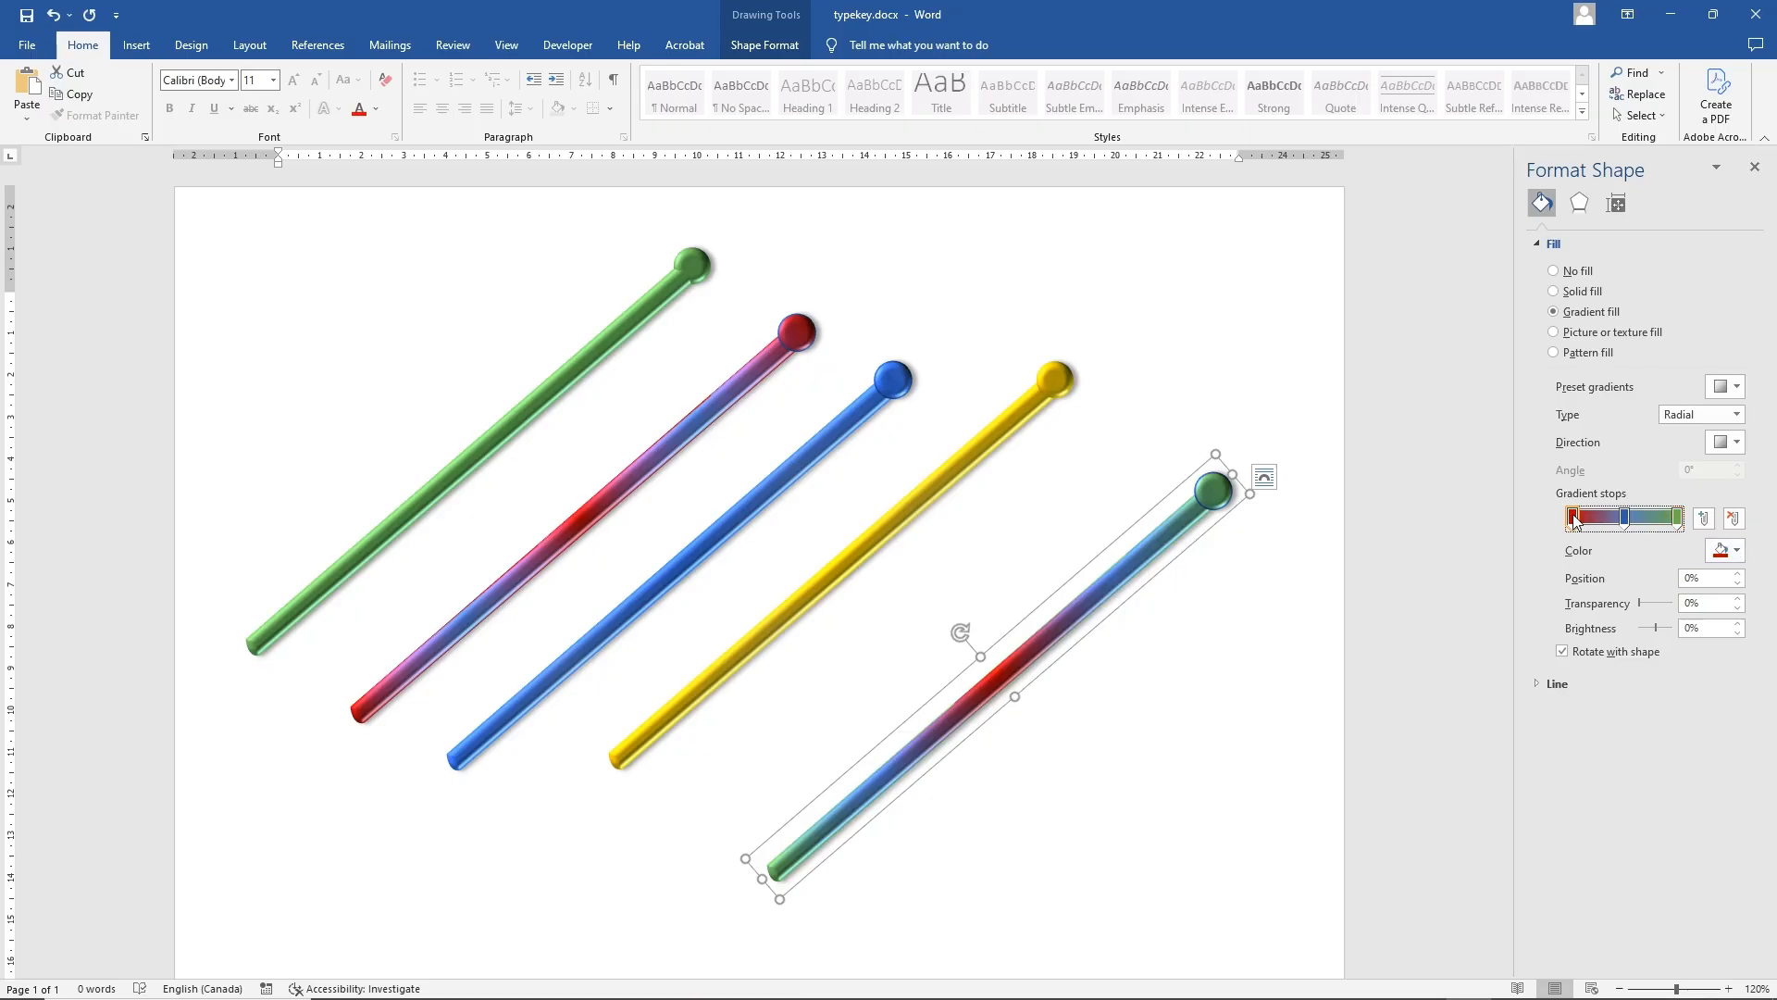
{"action": "left_click", "coordinate": [1724, 550]}
{"action": "left_click", "coordinate": [1764, 695]}
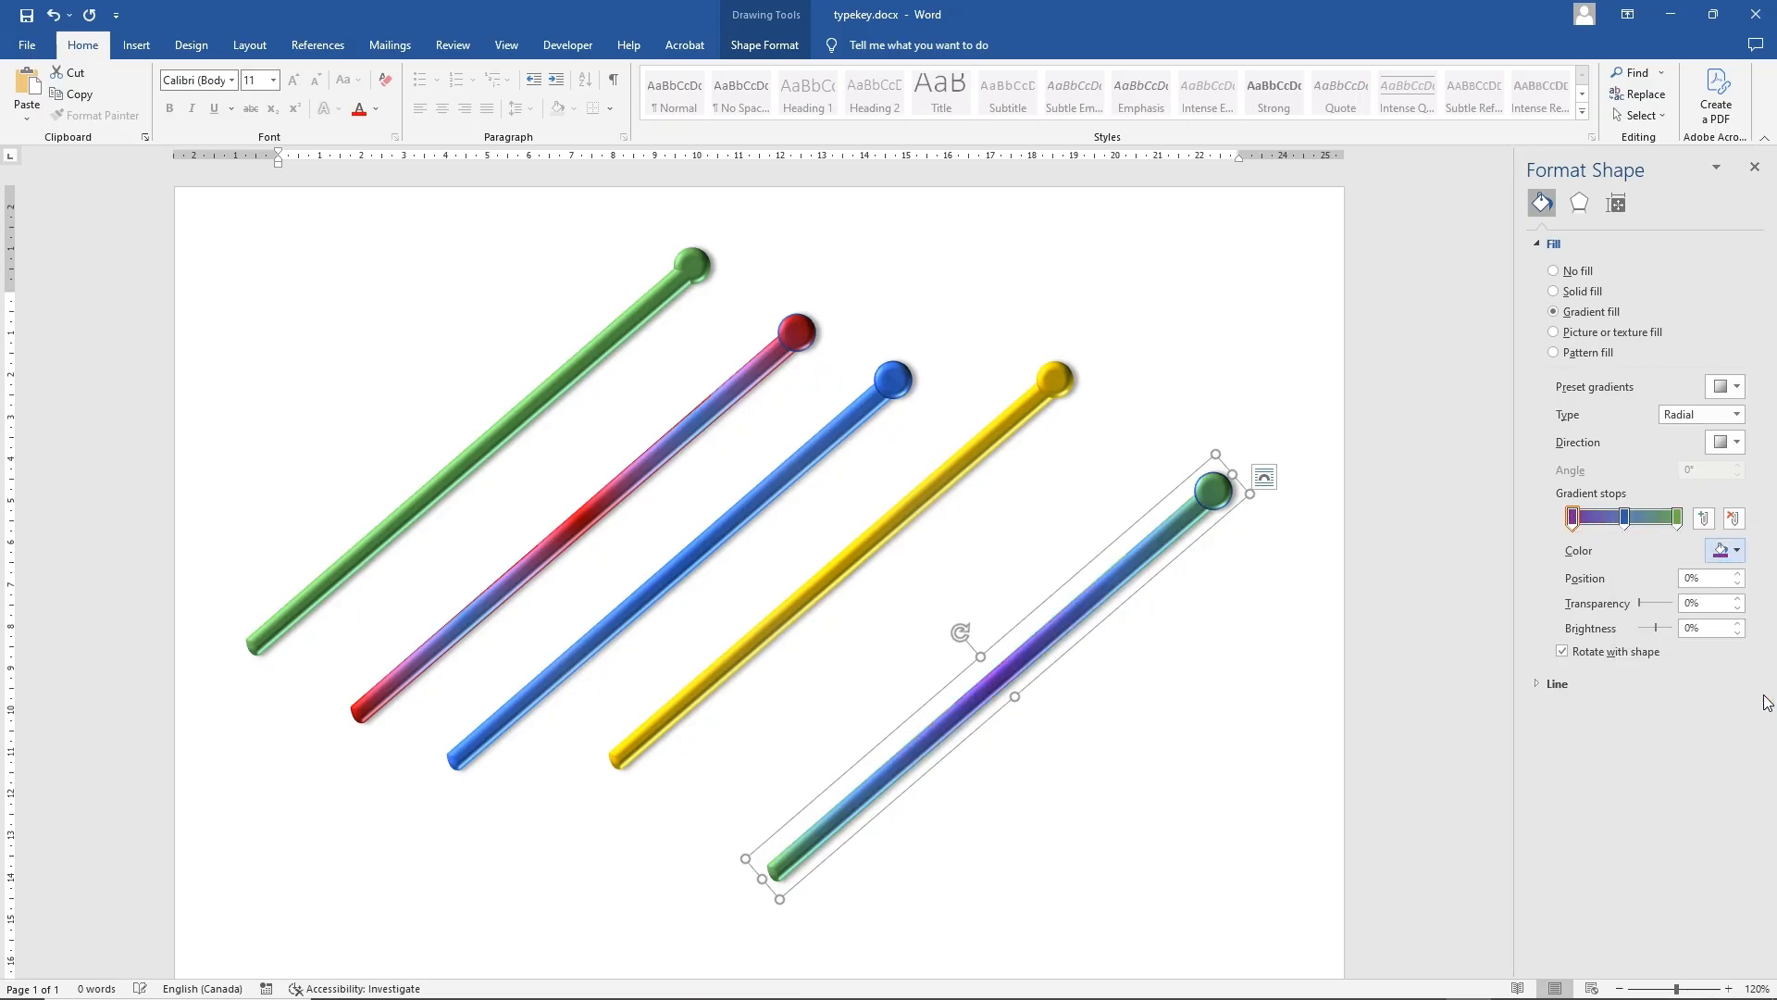
{"action": "left_click_drag", "start_coordinate": [1088, 625], "coordinate": [950, 595]}
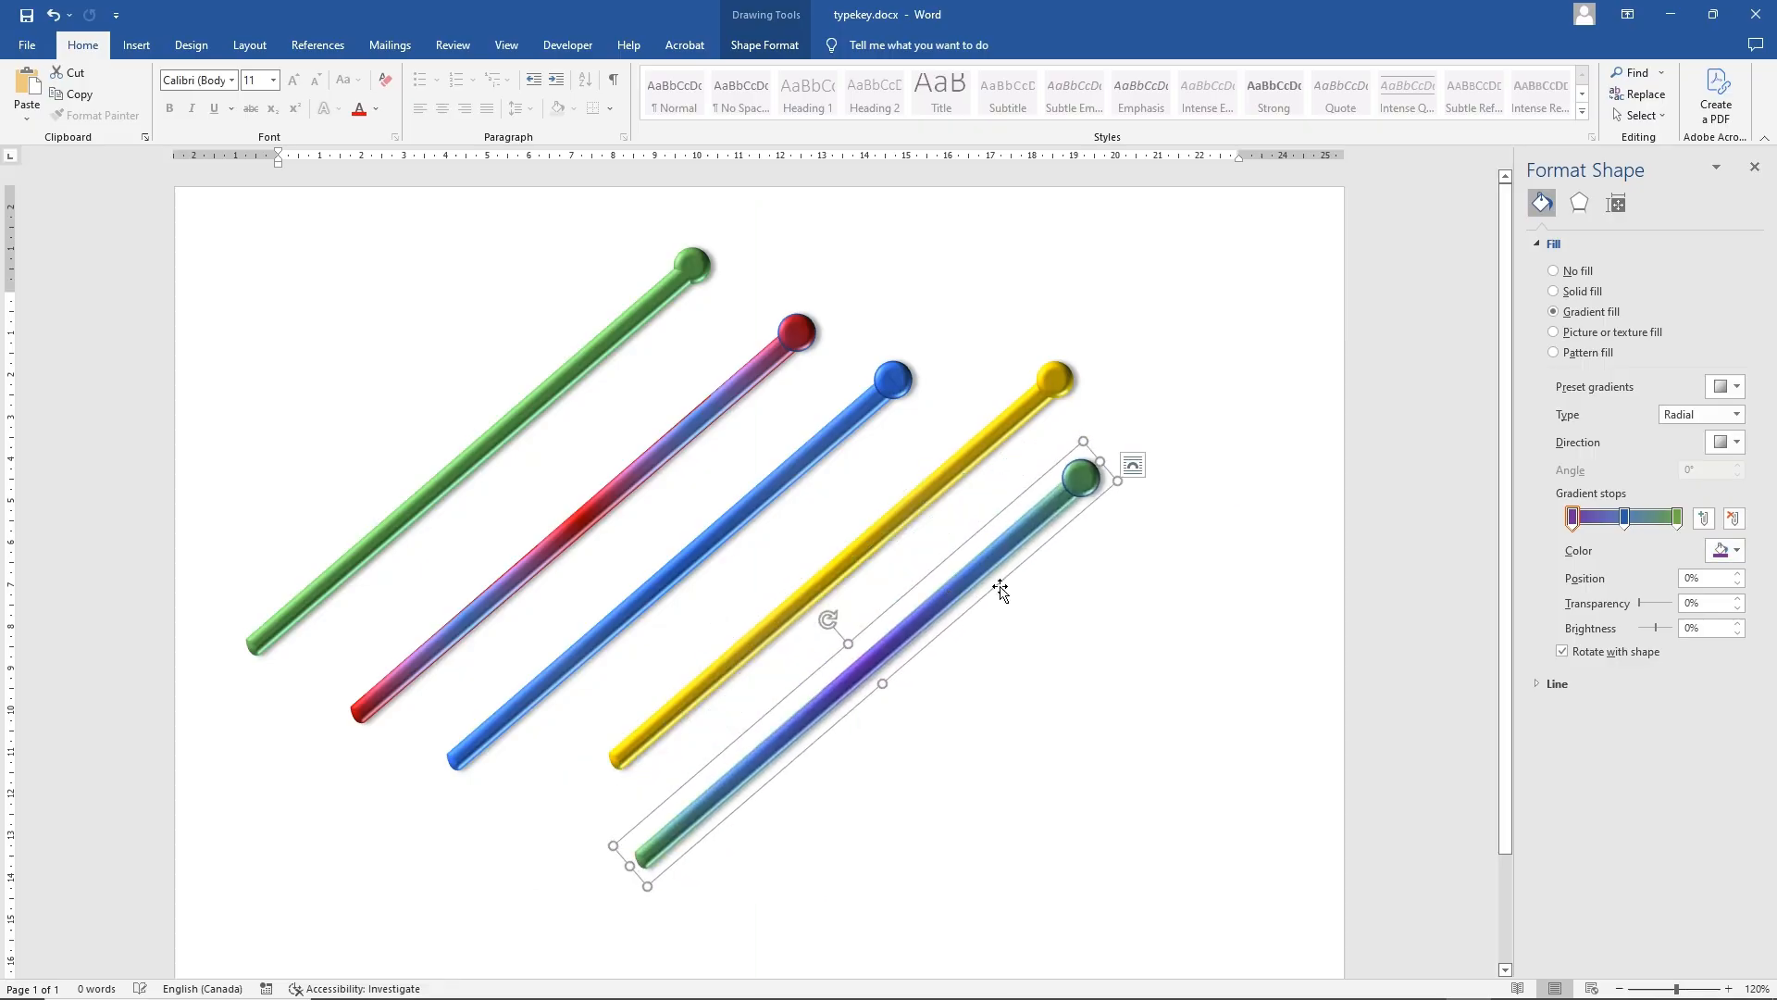
Step: Paste another blue stick beyond the purple-and-green one and colour its first gradient stop standard dark red and its last one standard red
{"action": "key", "text": "ctrl+v"}
{"action": "left_click", "coordinate": [1727, 550]}
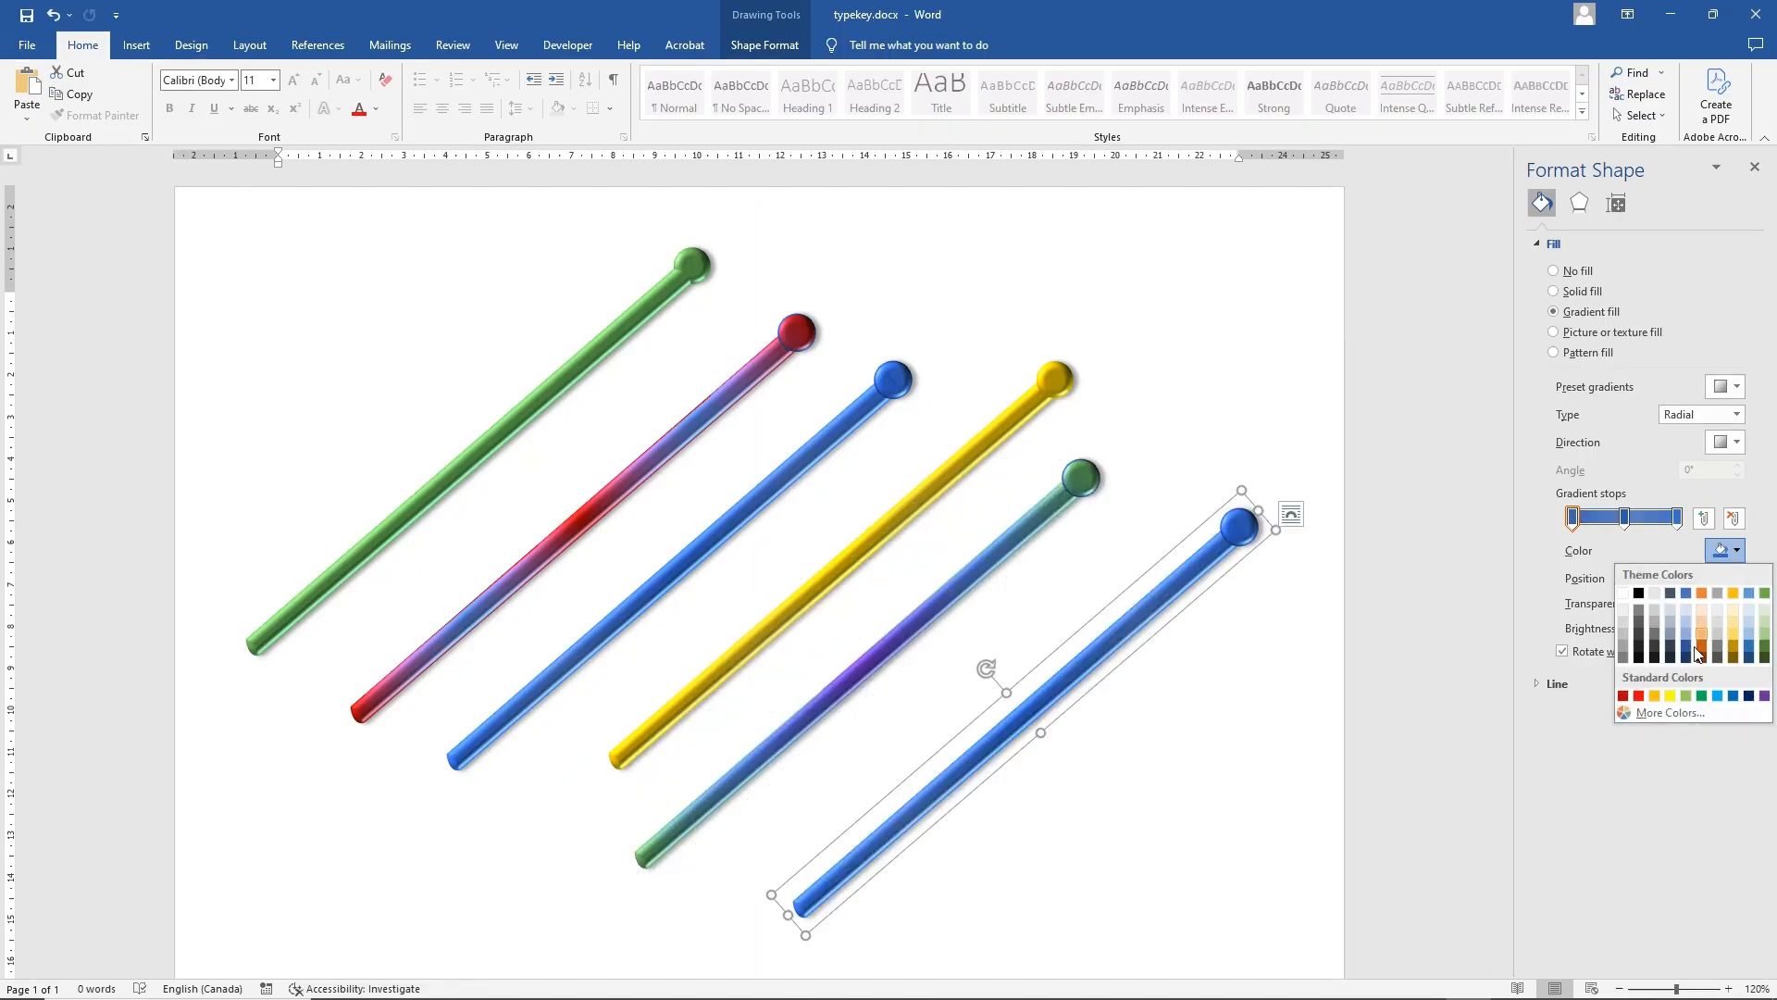
{"action": "left_click", "coordinate": [1624, 696]}
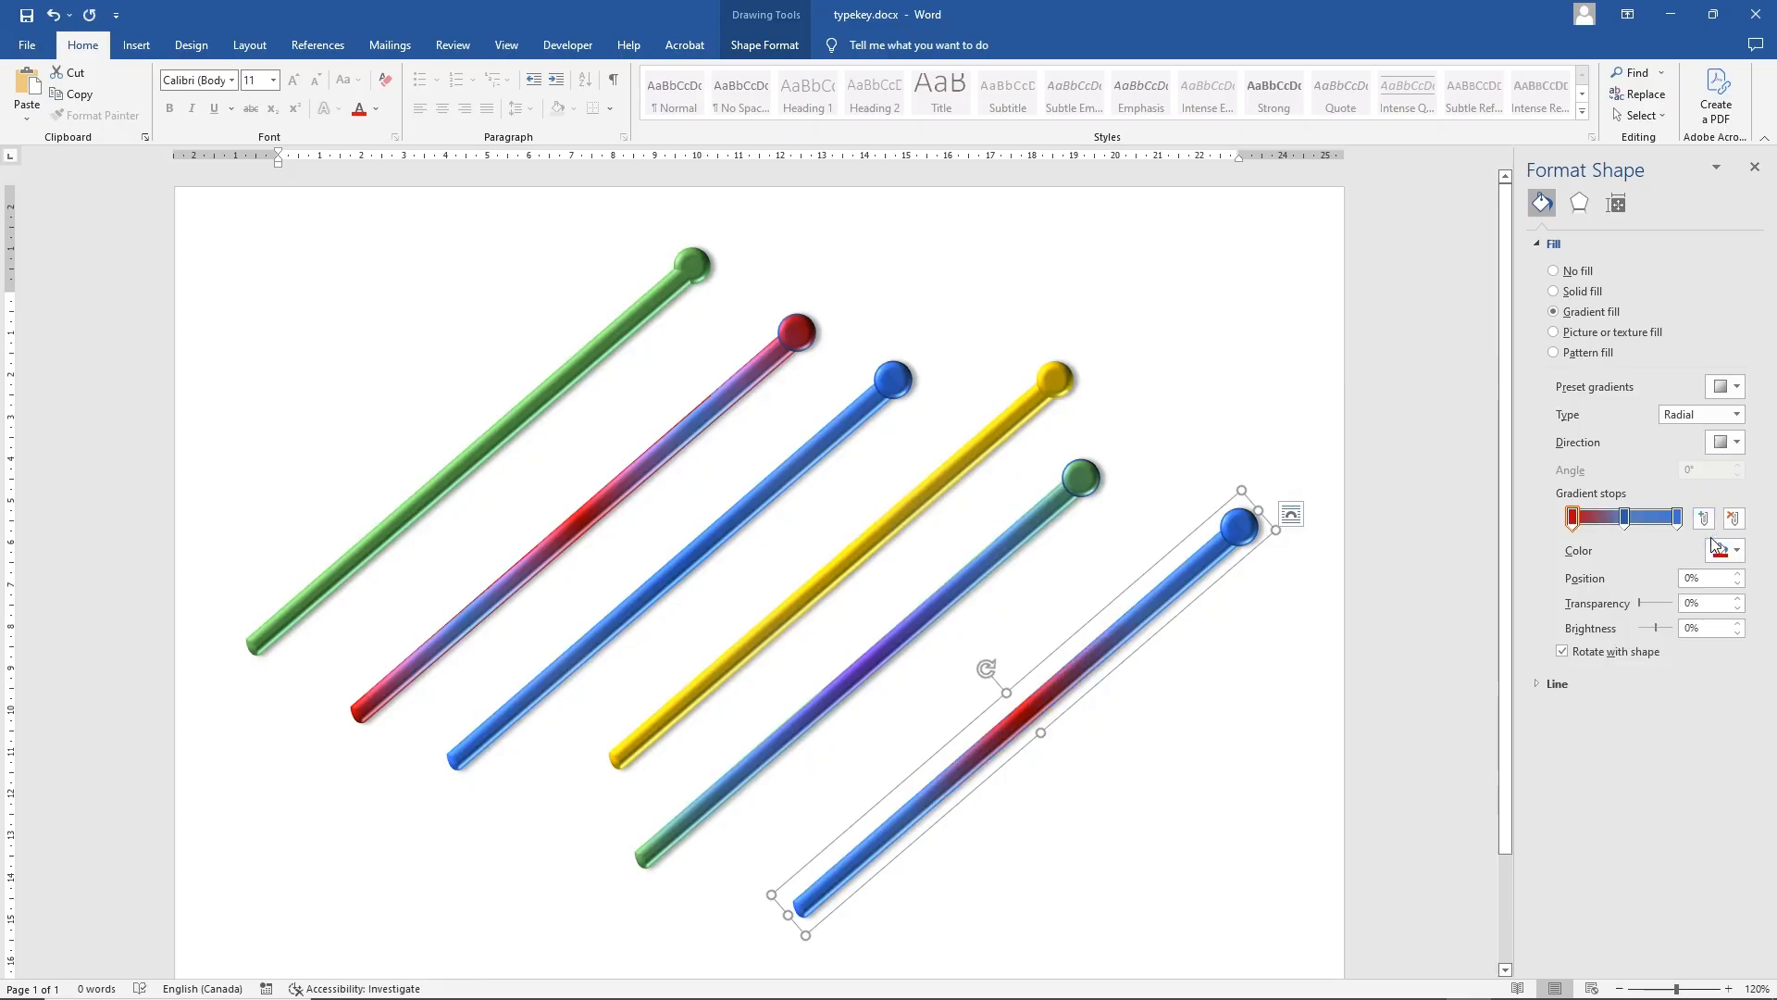
{"action": "left_click", "coordinate": [1676, 517]}
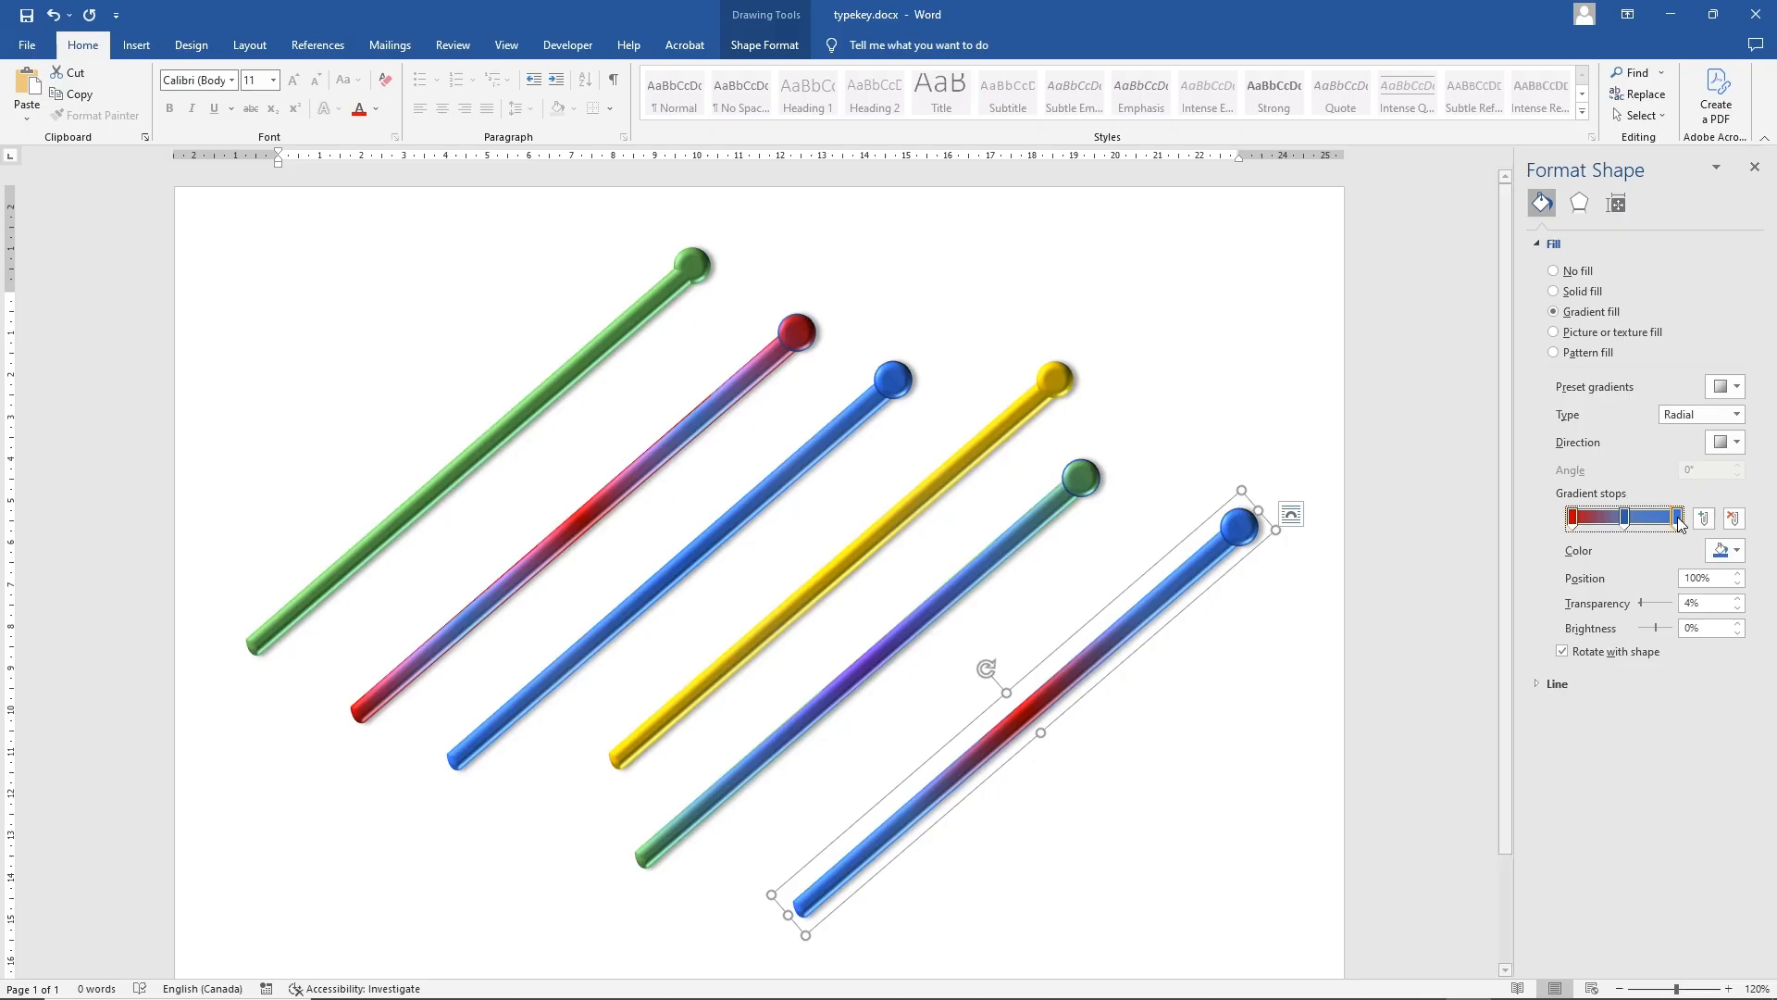
{"action": "left_click", "coordinate": [1740, 556]}
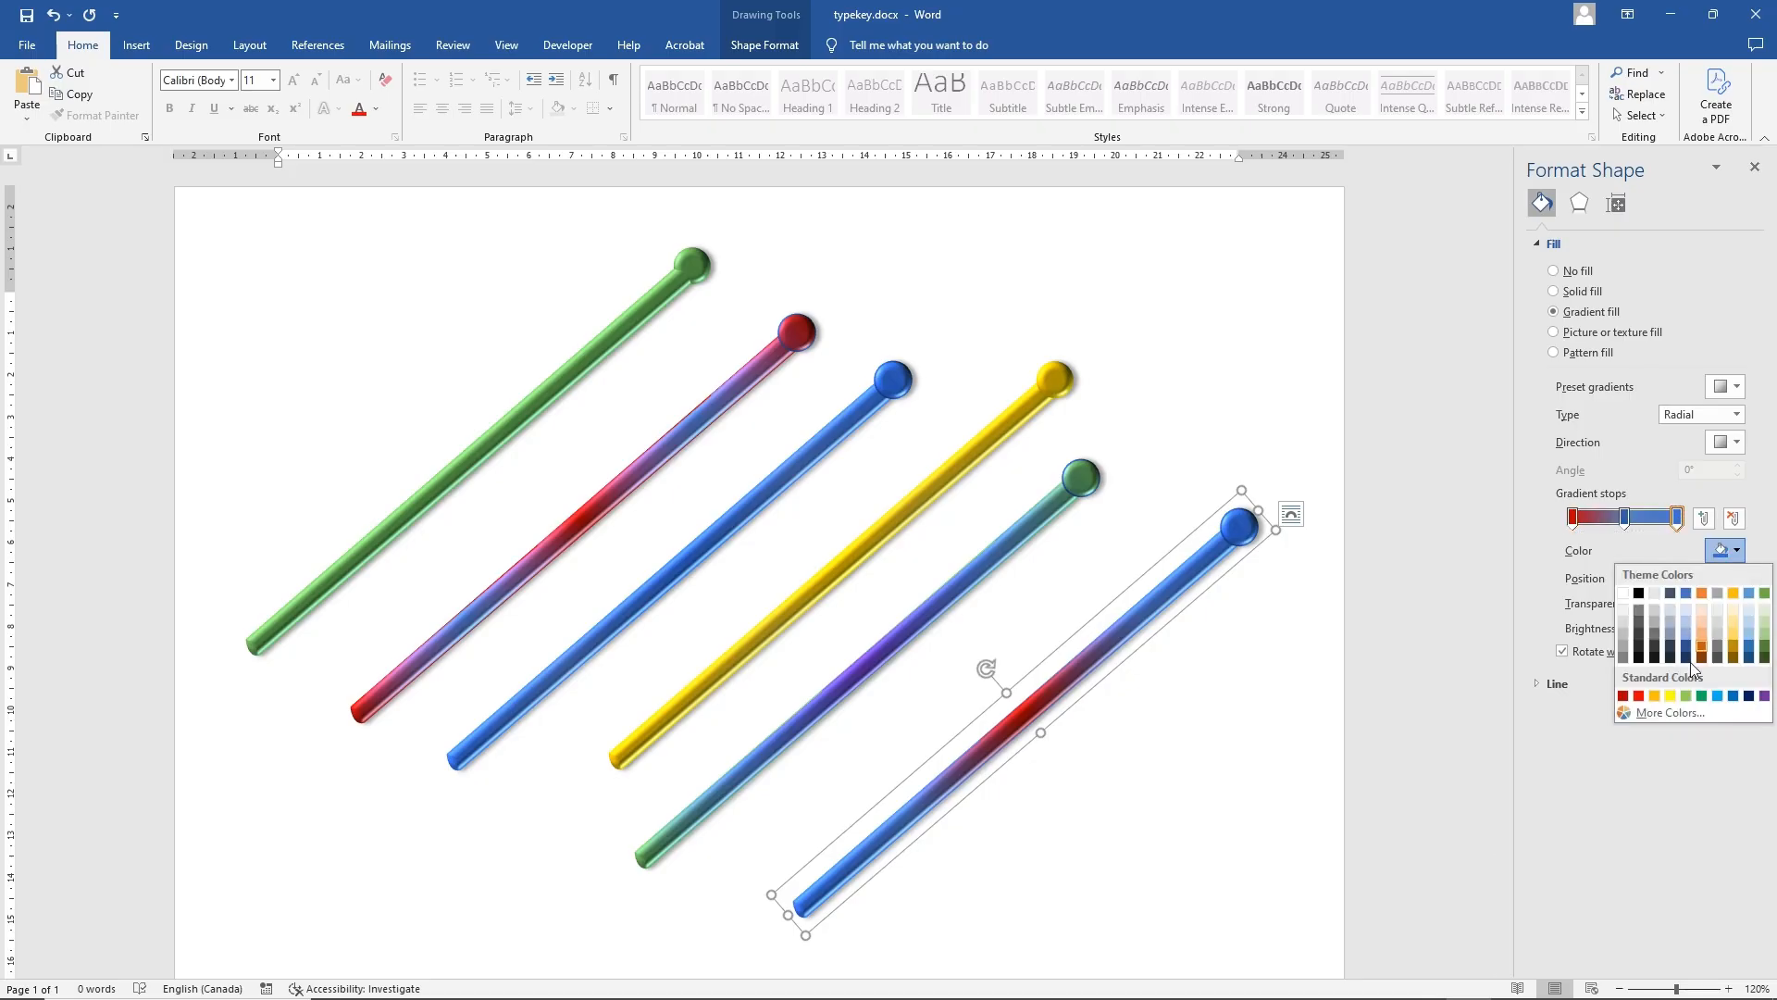
{"action": "left_click", "coordinate": [1642, 696]}
Step: Colour the new stick's middle gradient stop standard red, and move the red and gold sticks to space the row more evenly
{"action": "left_click", "coordinate": [1624, 518]}
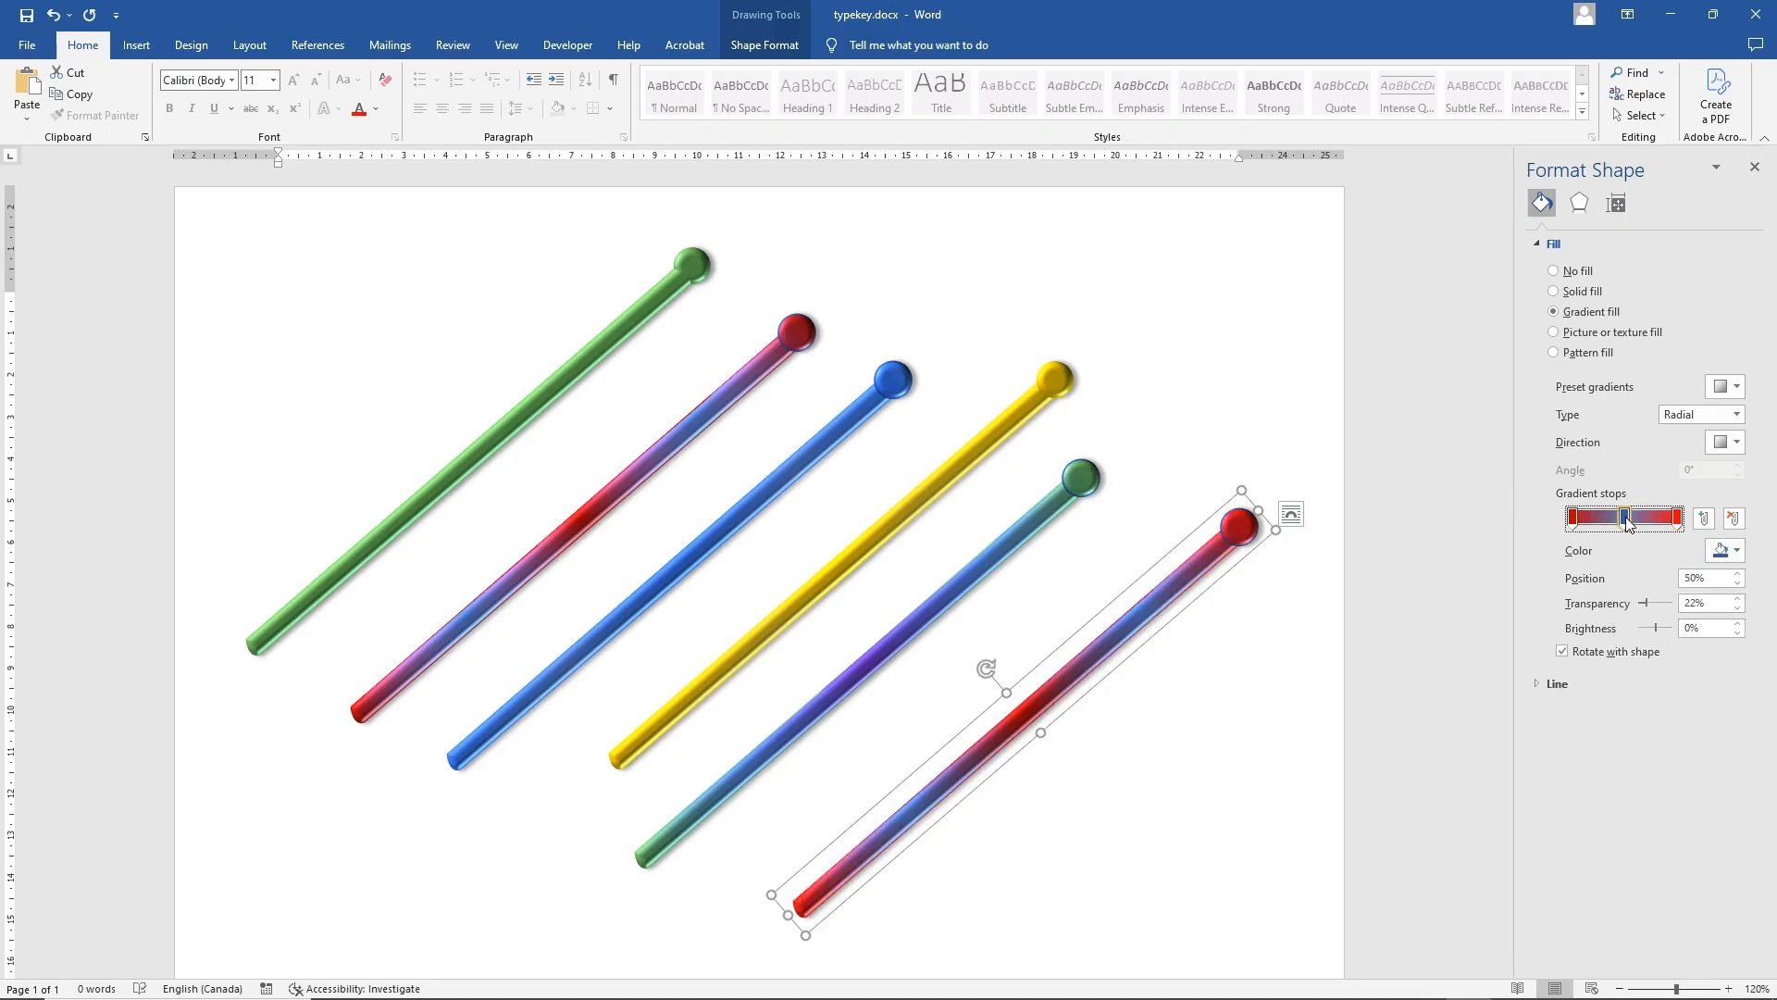
{"action": "left_click", "coordinate": [1737, 553]}
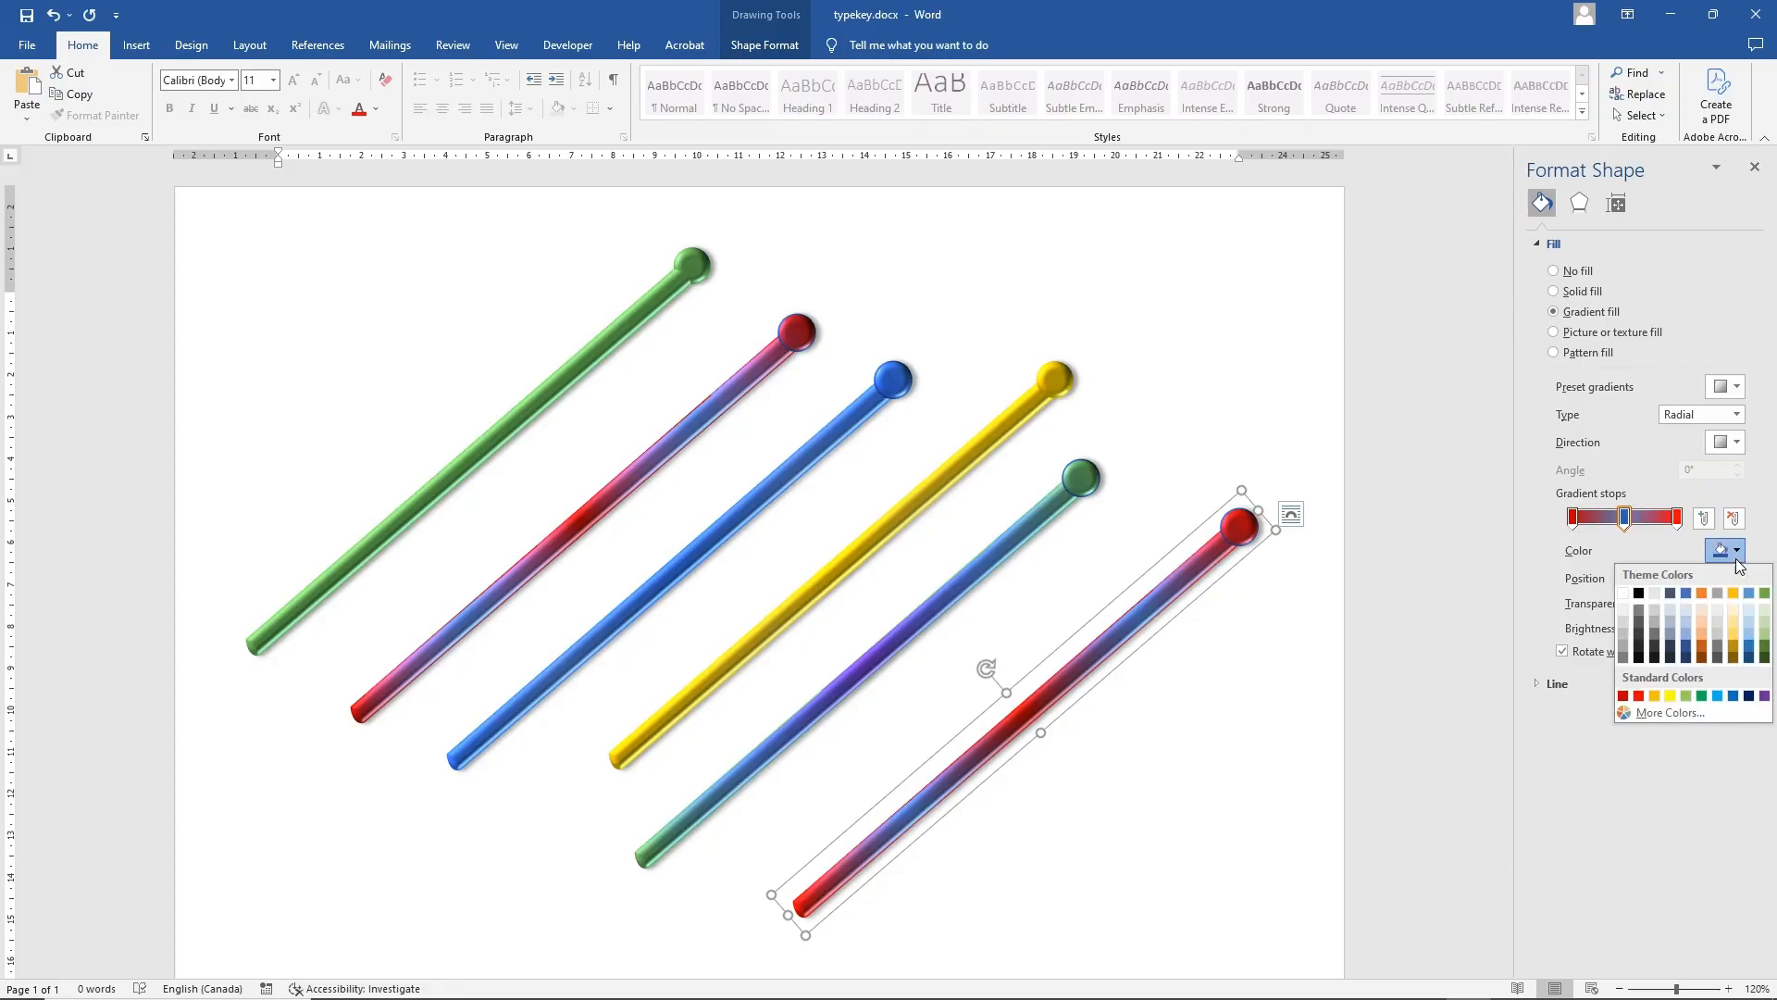
{"action": "left_click", "coordinate": [1640, 697]}
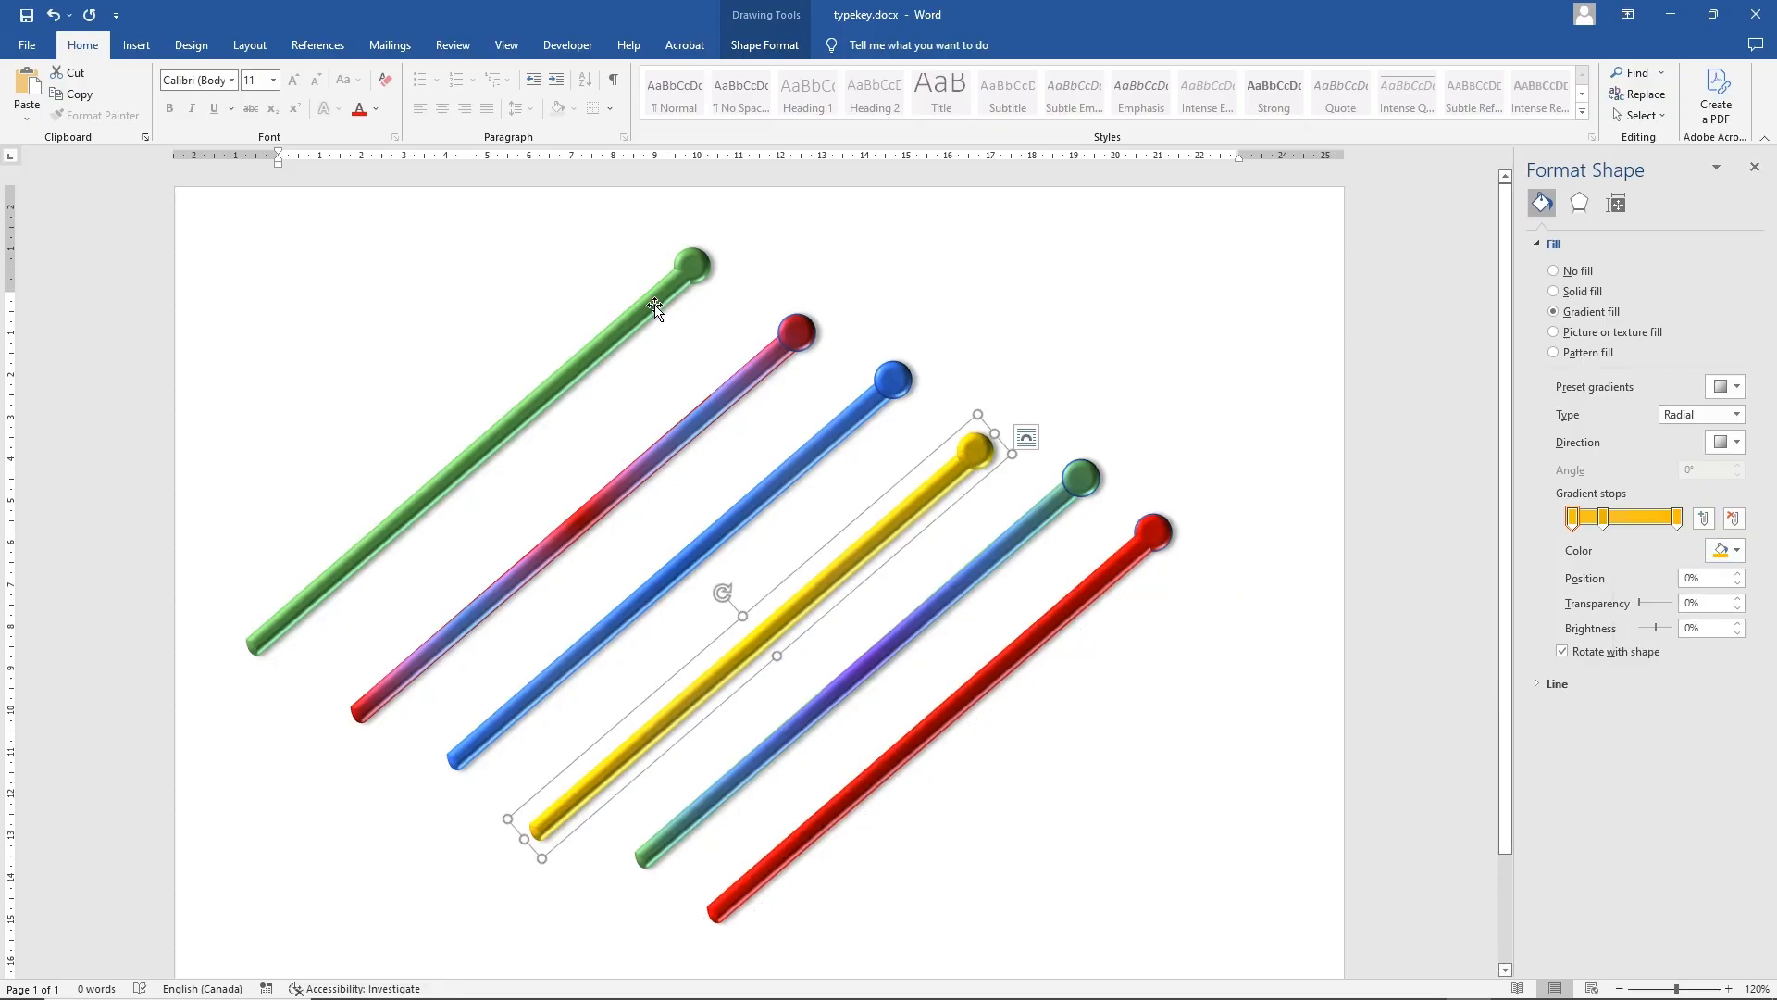
Step: Shrink the green stick, place it to the lower right of the red one, and rotate it to a flatter angle
{"action": "left_click", "coordinate": [652, 307]}
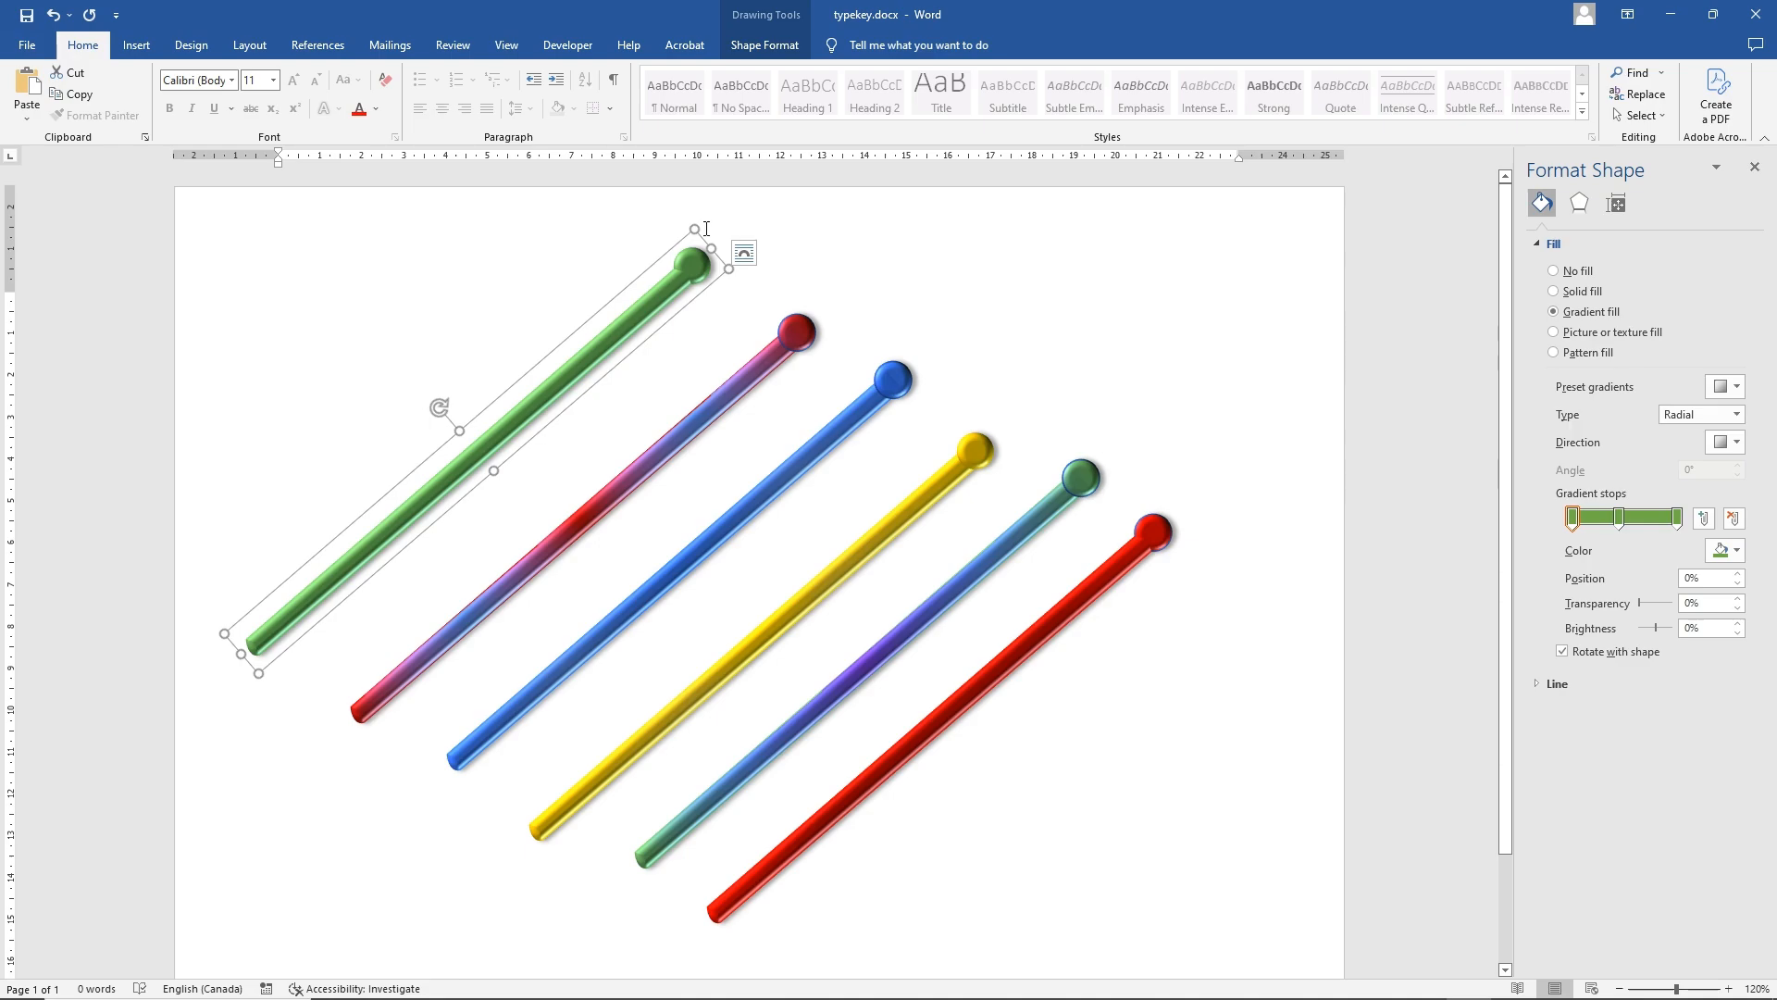
{"action": "left_click_drag", "start_coordinate": [711, 250], "coordinate": [635, 302]}
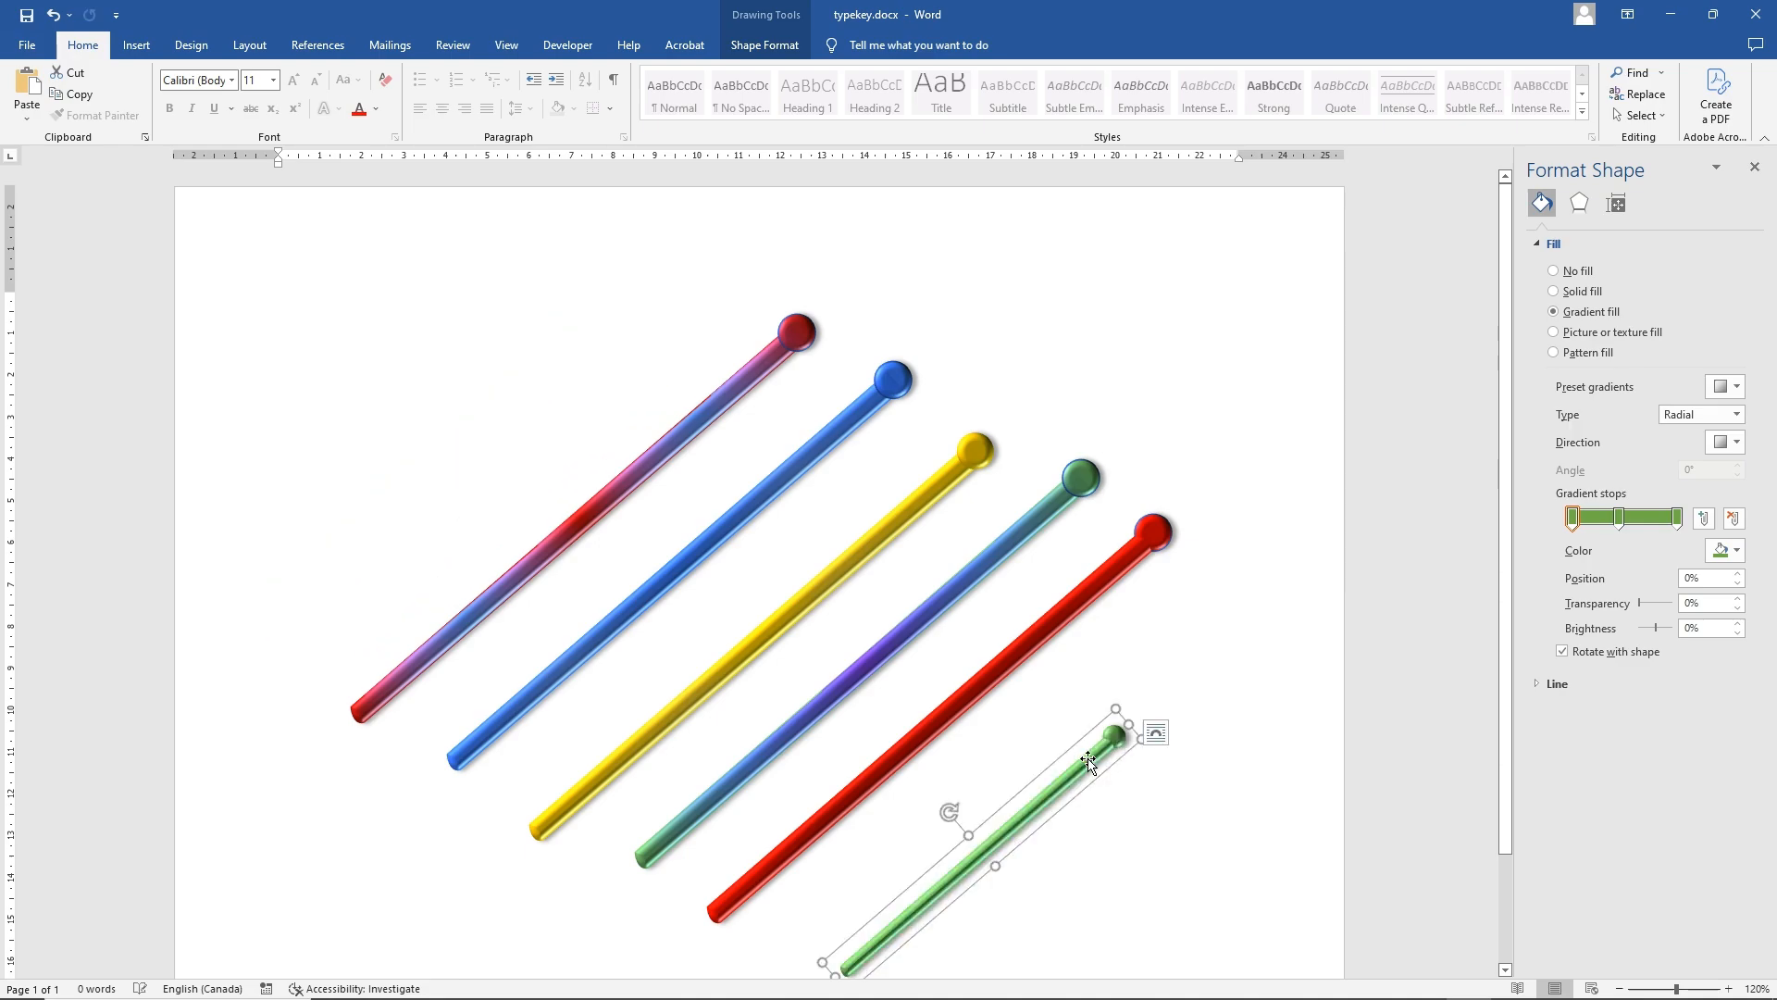
{"action": "left_click_drag", "start_coordinate": [1095, 746], "coordinate": [1163, 611]}
{"action": "mouse_move", "coordinate": [1023, 685]}
{"action": "left_mouse_down"}
{"action": "mouse_move", "coordinate": [1004, 696]}
{"action": "mouse_move", "coordinate": [1059, 685]}
{"action": "mouse_move", "coordinate": [1038, 676]}
{"action": "left_mouse_up"}
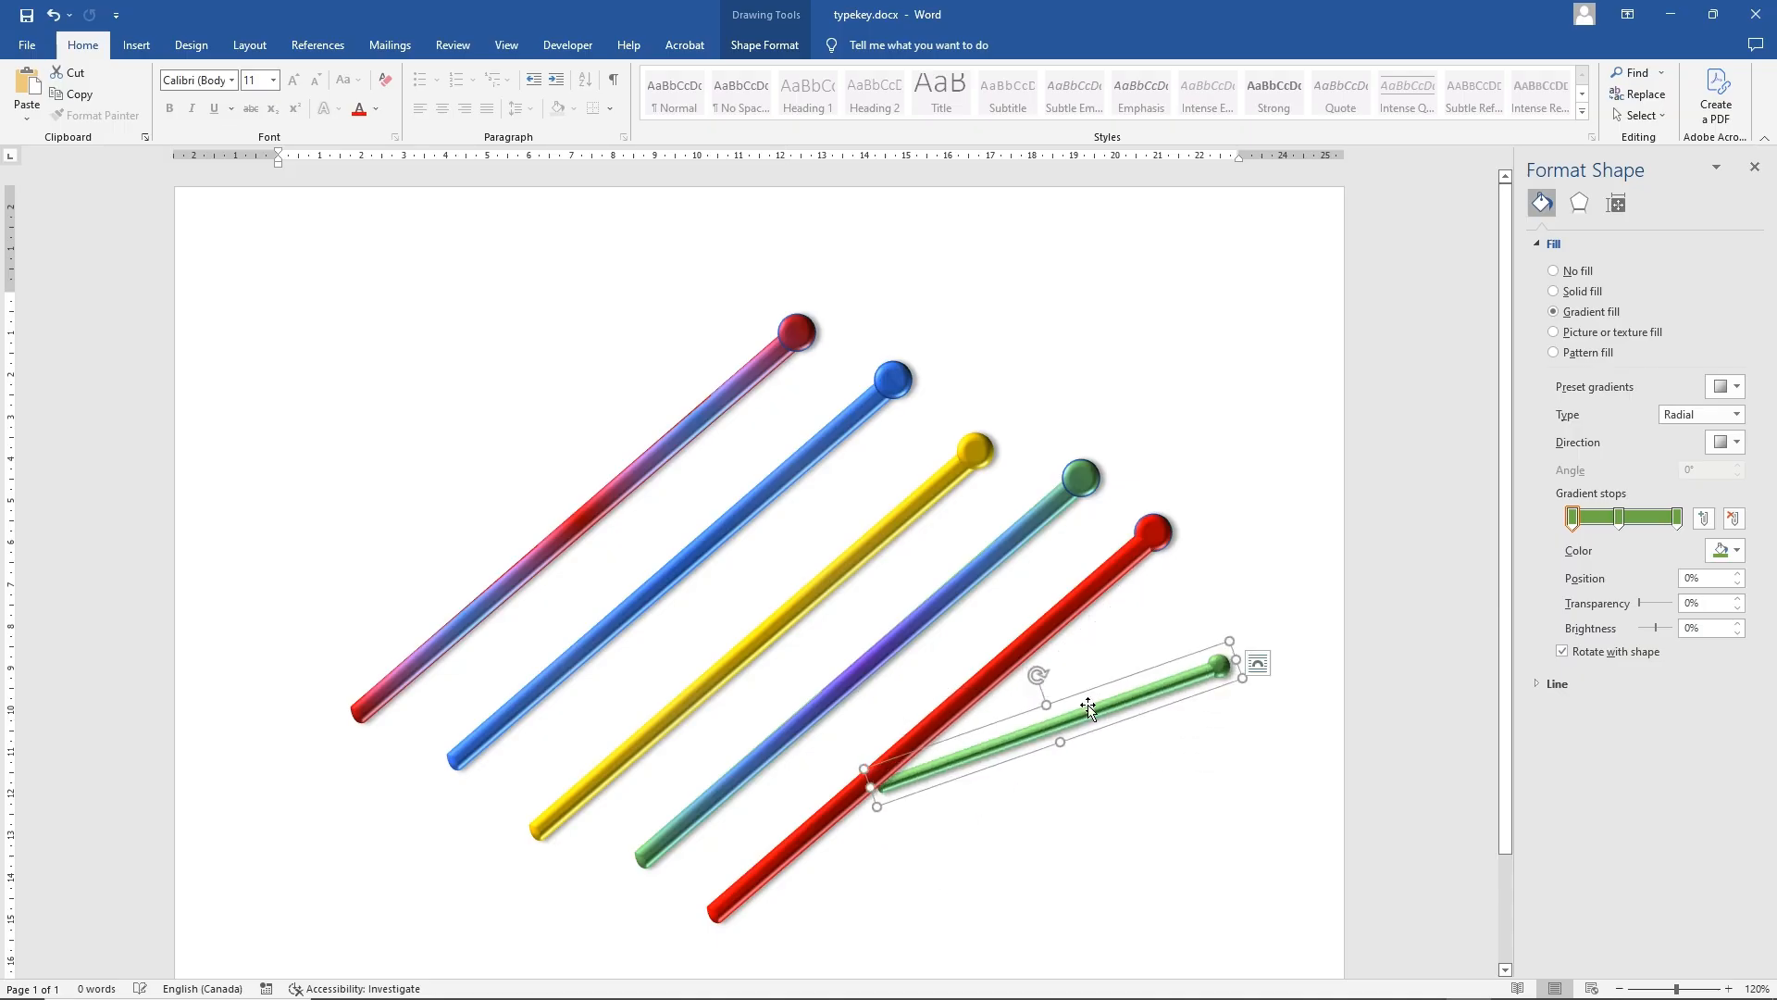
Step: Move the red stick to the upper-left end of the row and make the small green stick slightly thinner
{"action": "left_click_drag", "start_coordinate": [600, 415], "coordinate": [613, 375]}
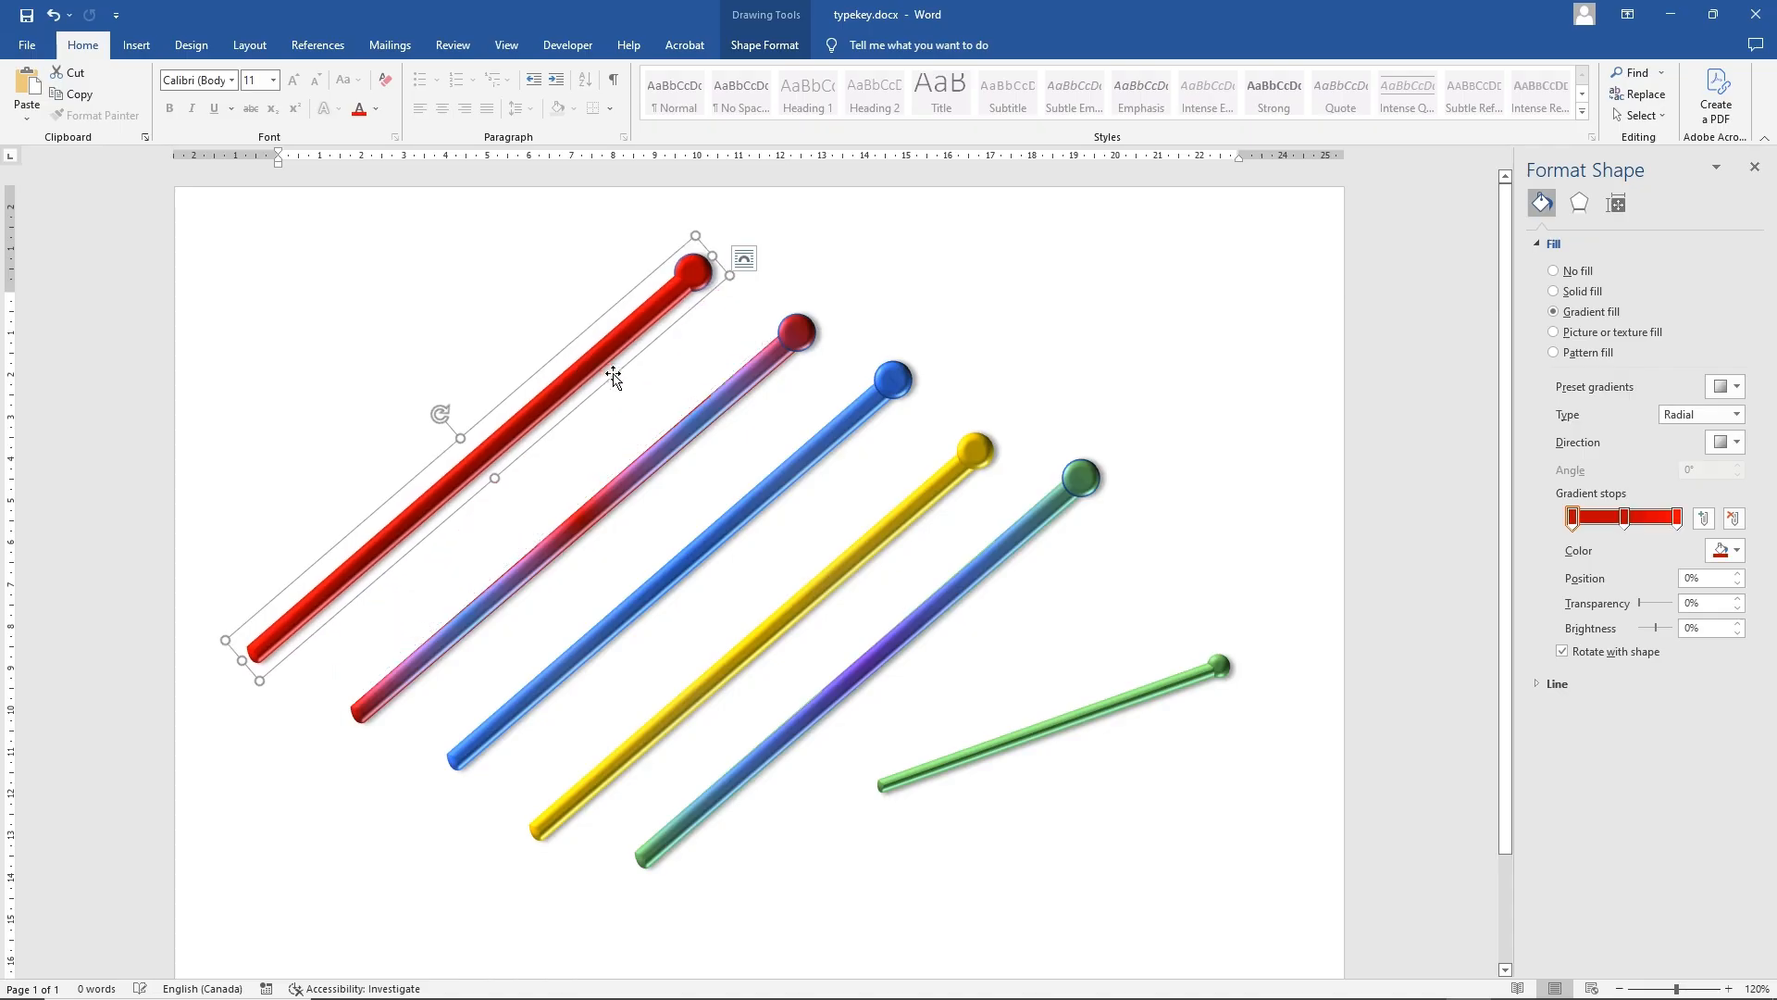
{"action": "left_click", "coordinate": [1104, 717]}
{"action": "left_click_drag", "start_coordinate": [1061, 740], "coordinate": [1060, 727]}
Step: Check the small green stick's dimensions and resize the blue stick to match, with a height of 0.44 cm and a width of 8.88 cm
{"action": "left_click", "coordinate": [746, 521]}
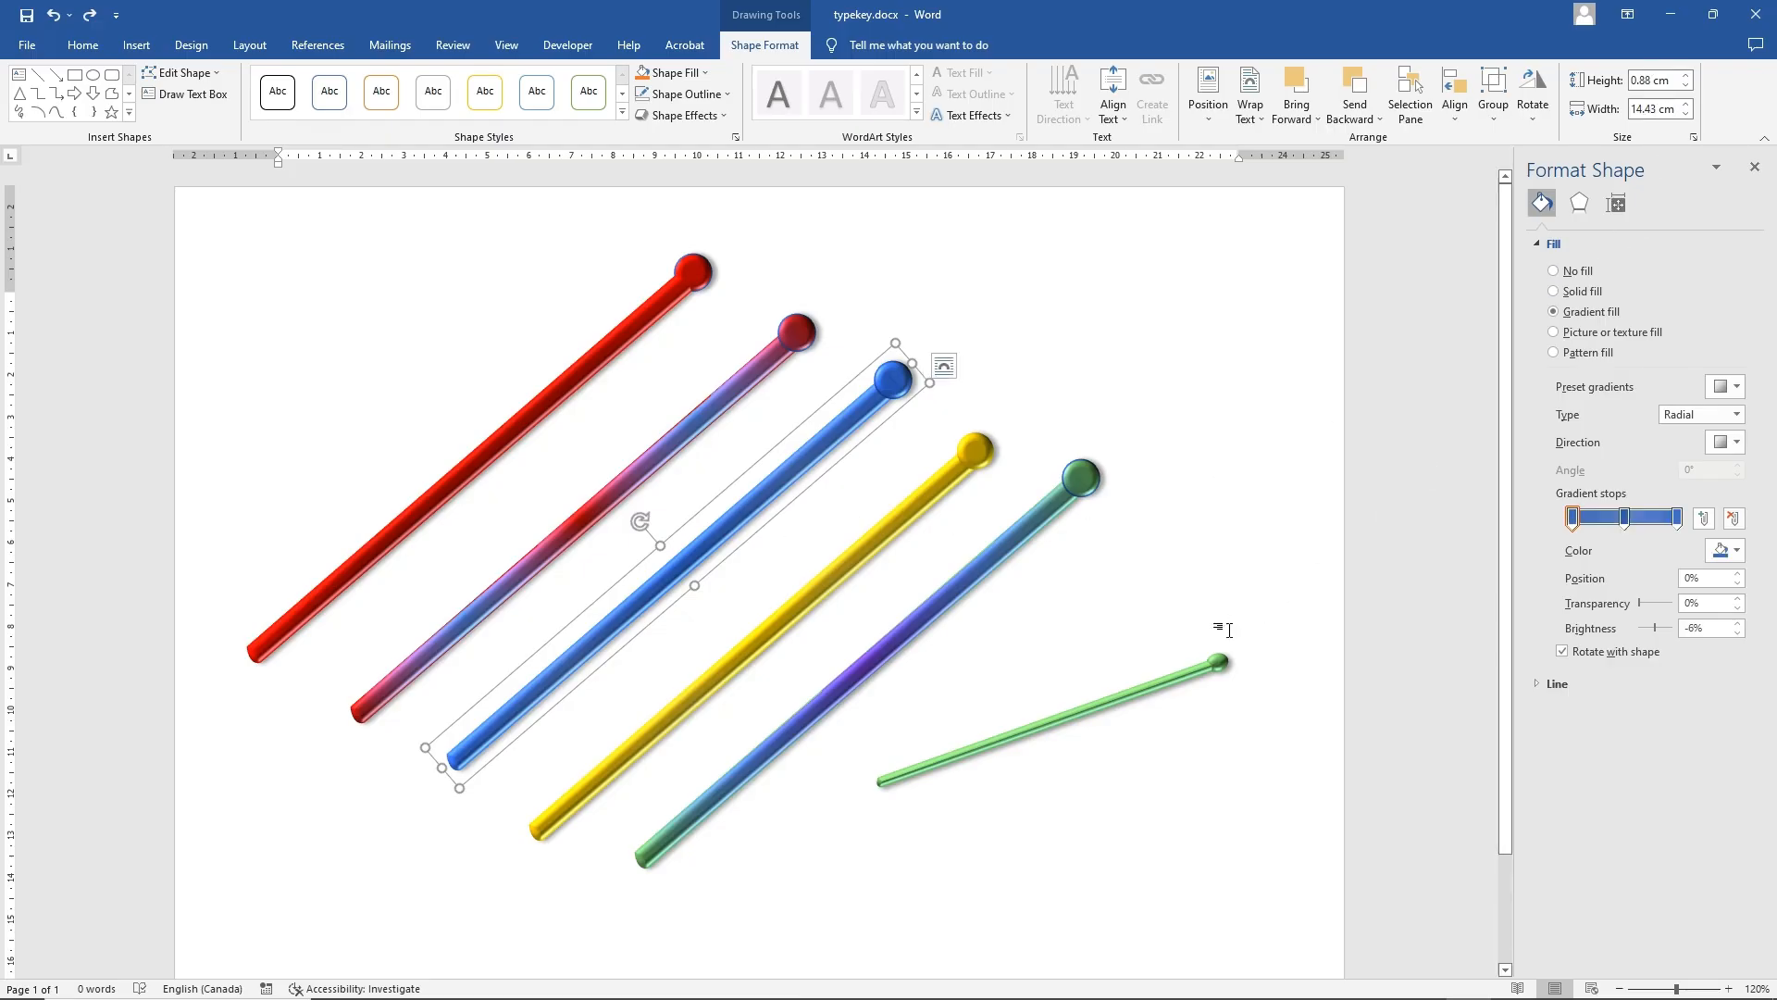
{"action": "left_click", "coordinate": [1160, 690]}
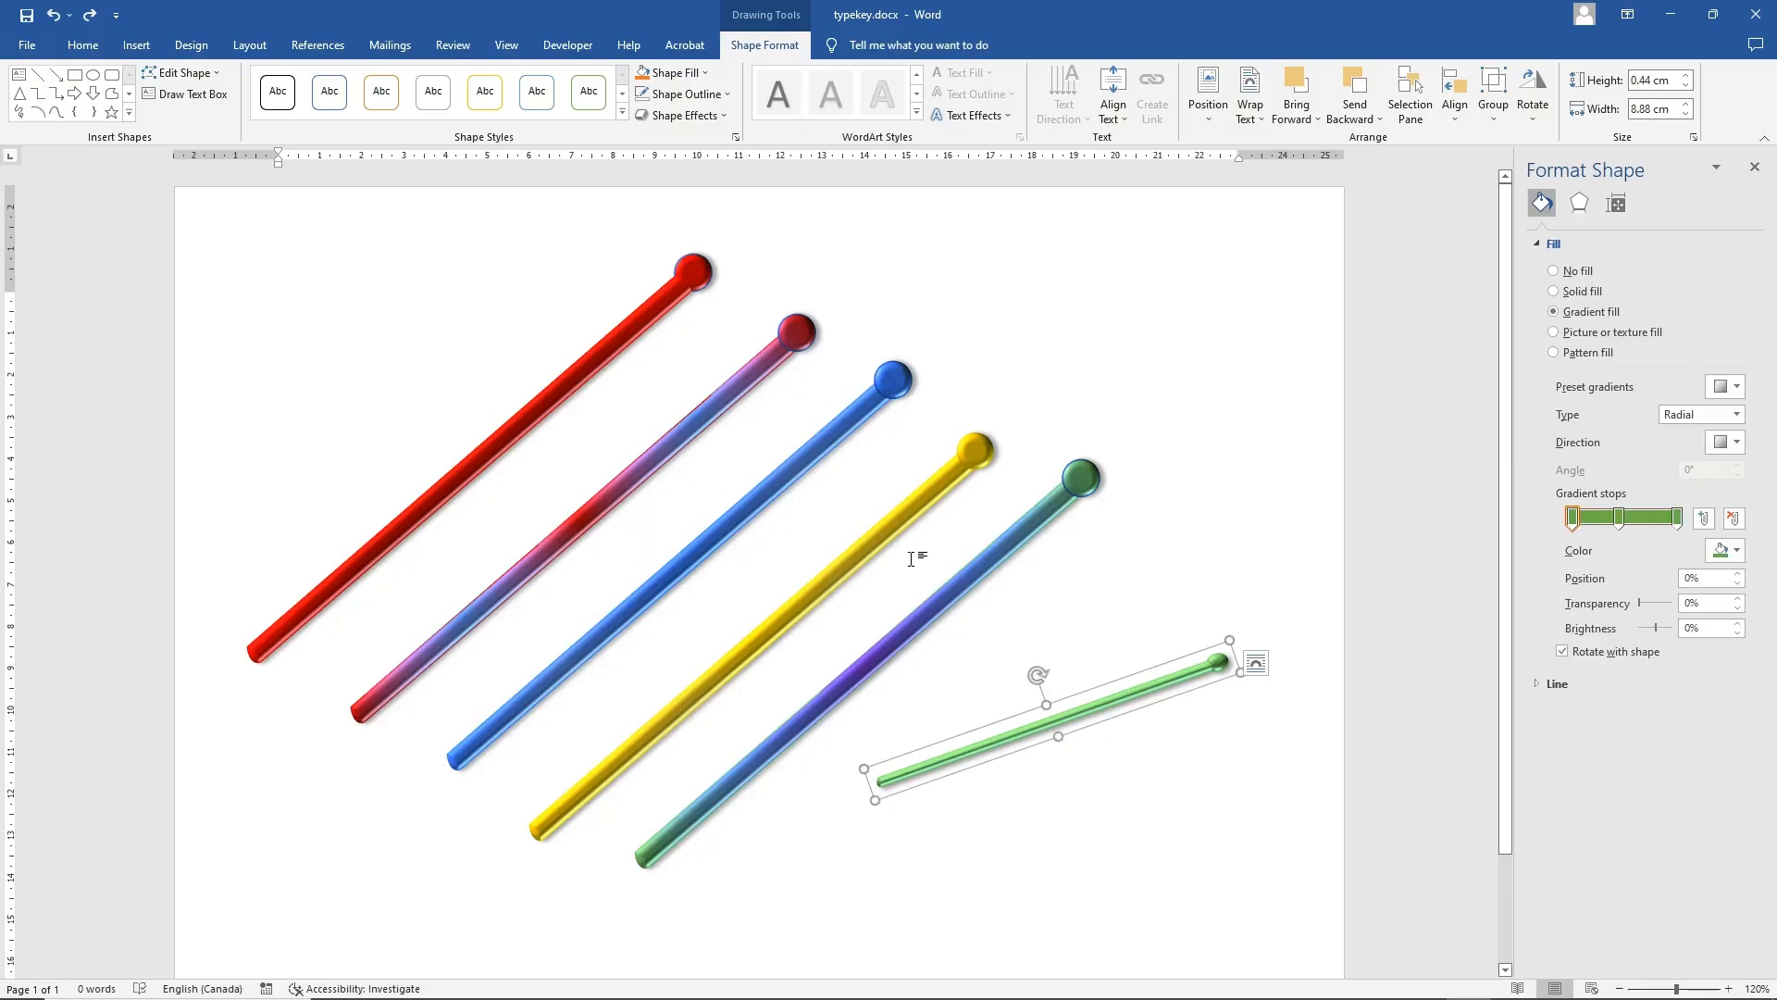
{"action": "left_click", "coordinate": [763, 480]}
{"action": "key", "text": "Escape"}
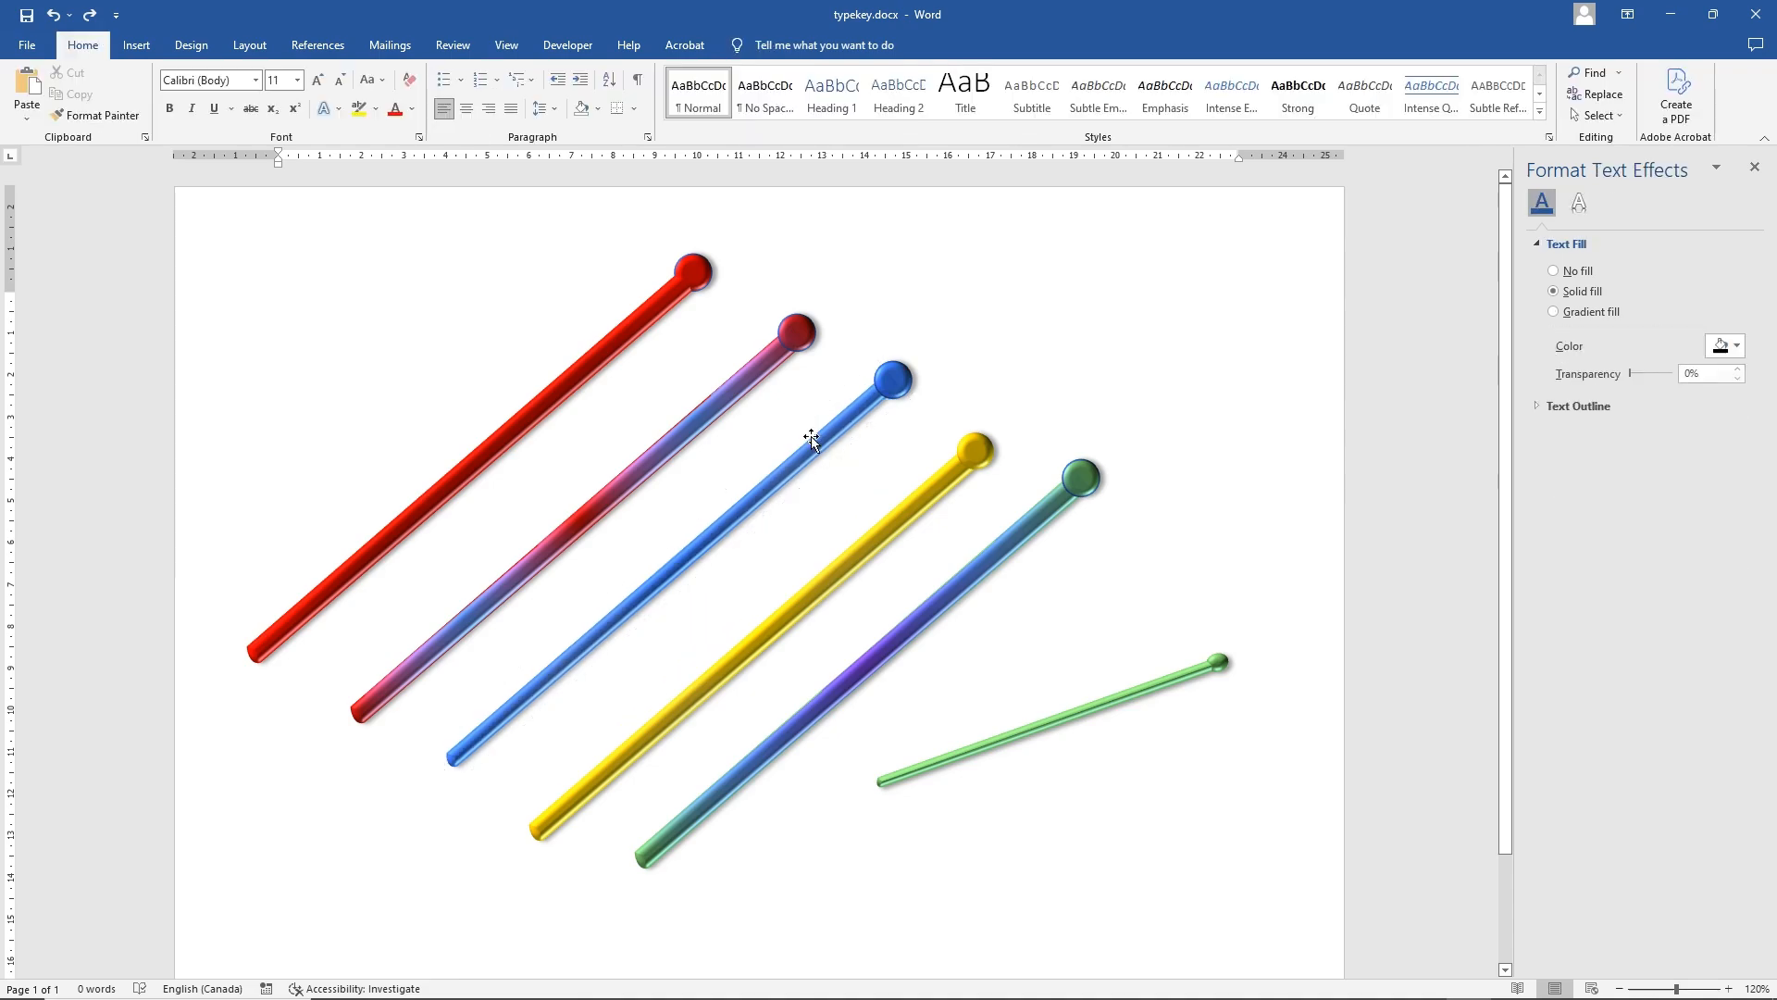
{"action": "left_click", "coordinate": [813, 451]}
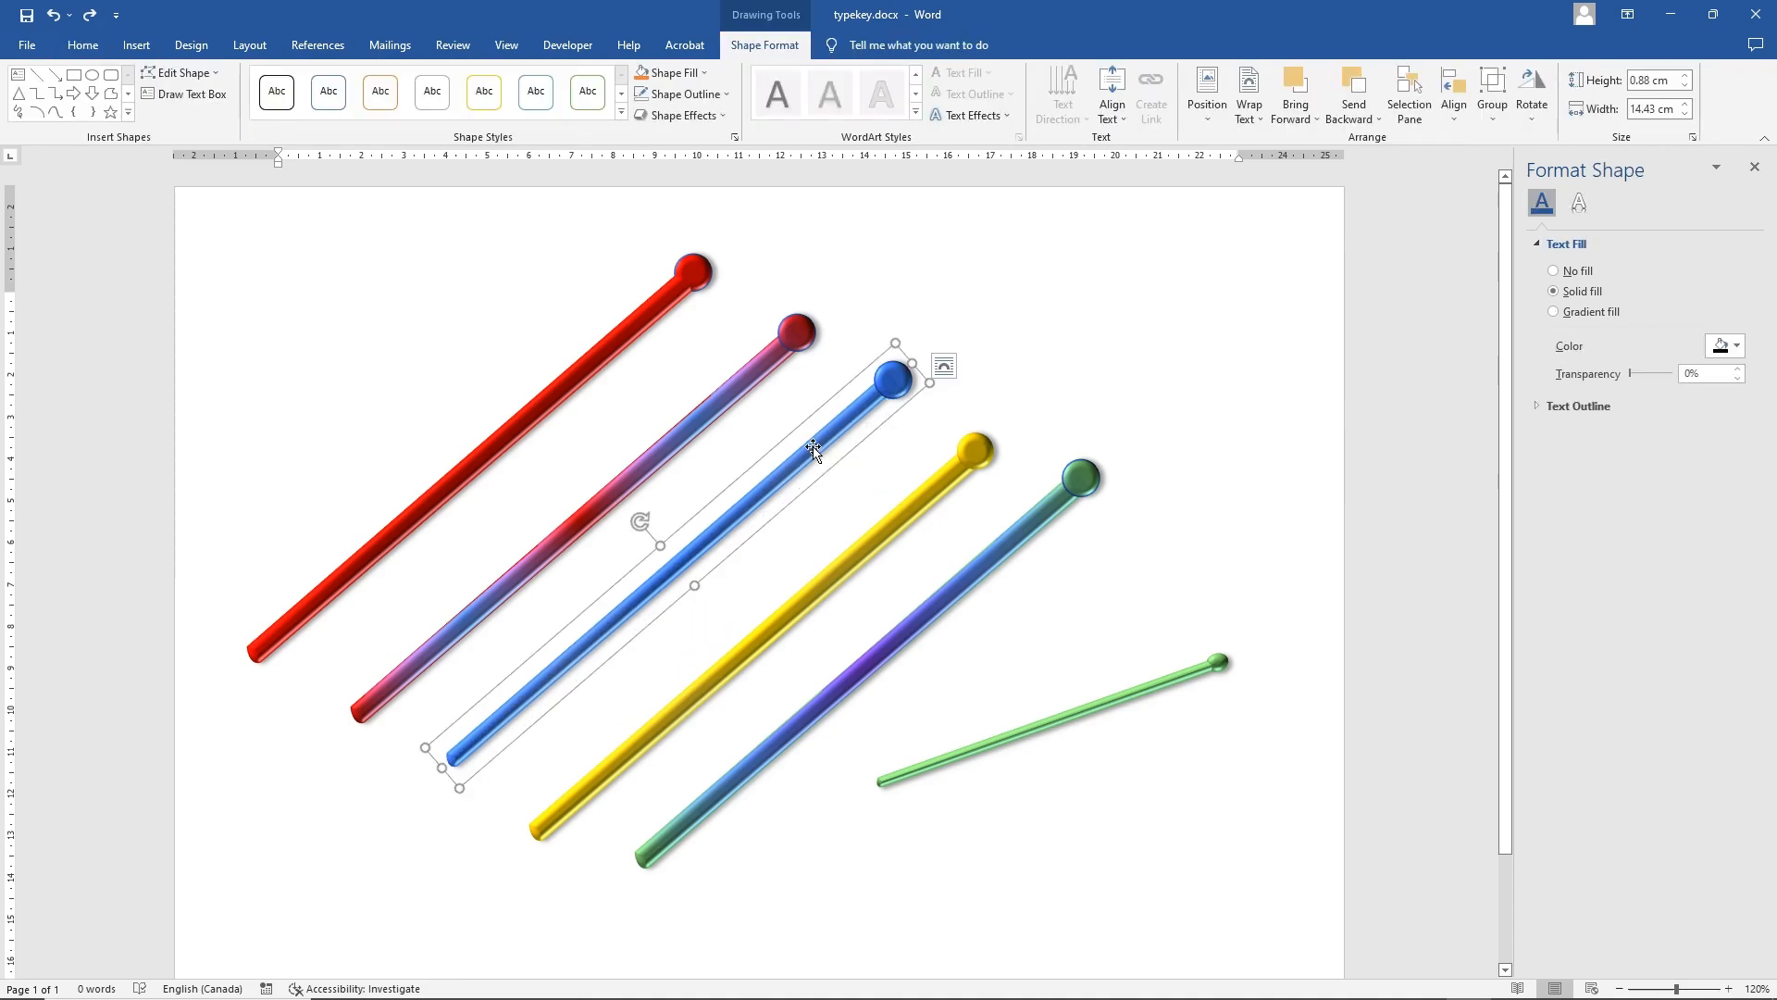
{"action": "left_click", "coordinate": [1657, 81]}
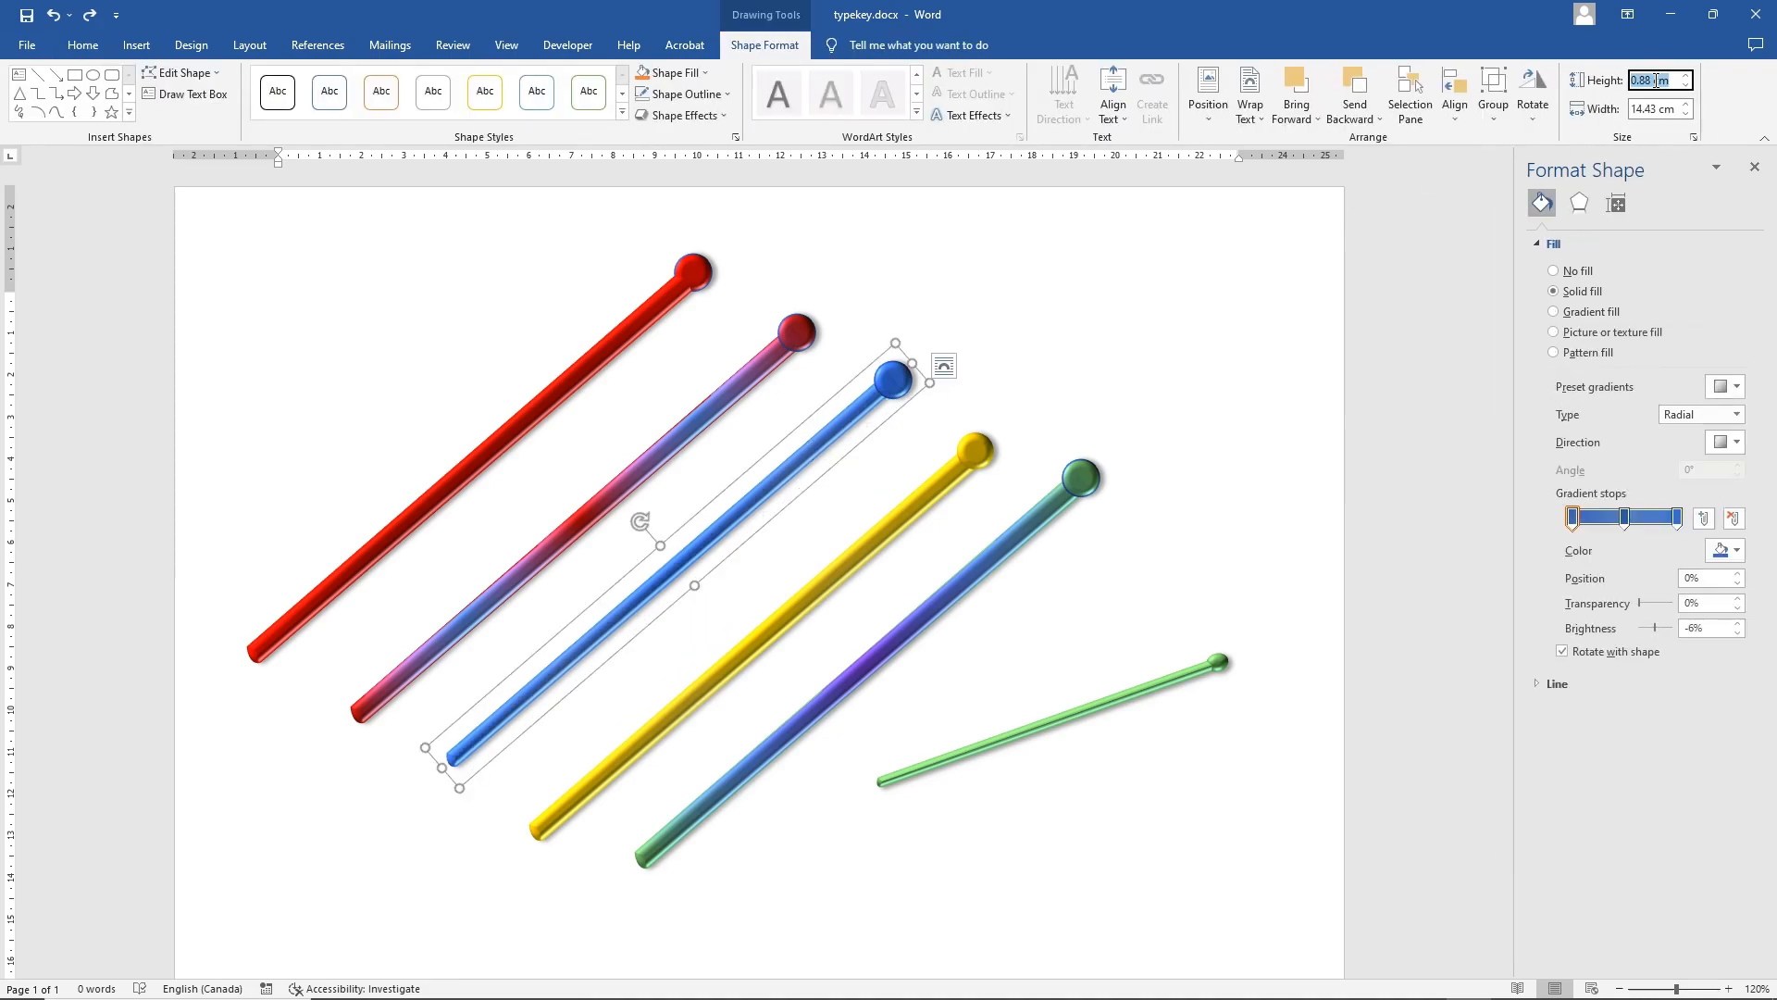
{"action": "key", "text": "BackSpace"}
{"action": "type", "text": ".44"}
{"action": "key", "text": "Return"}
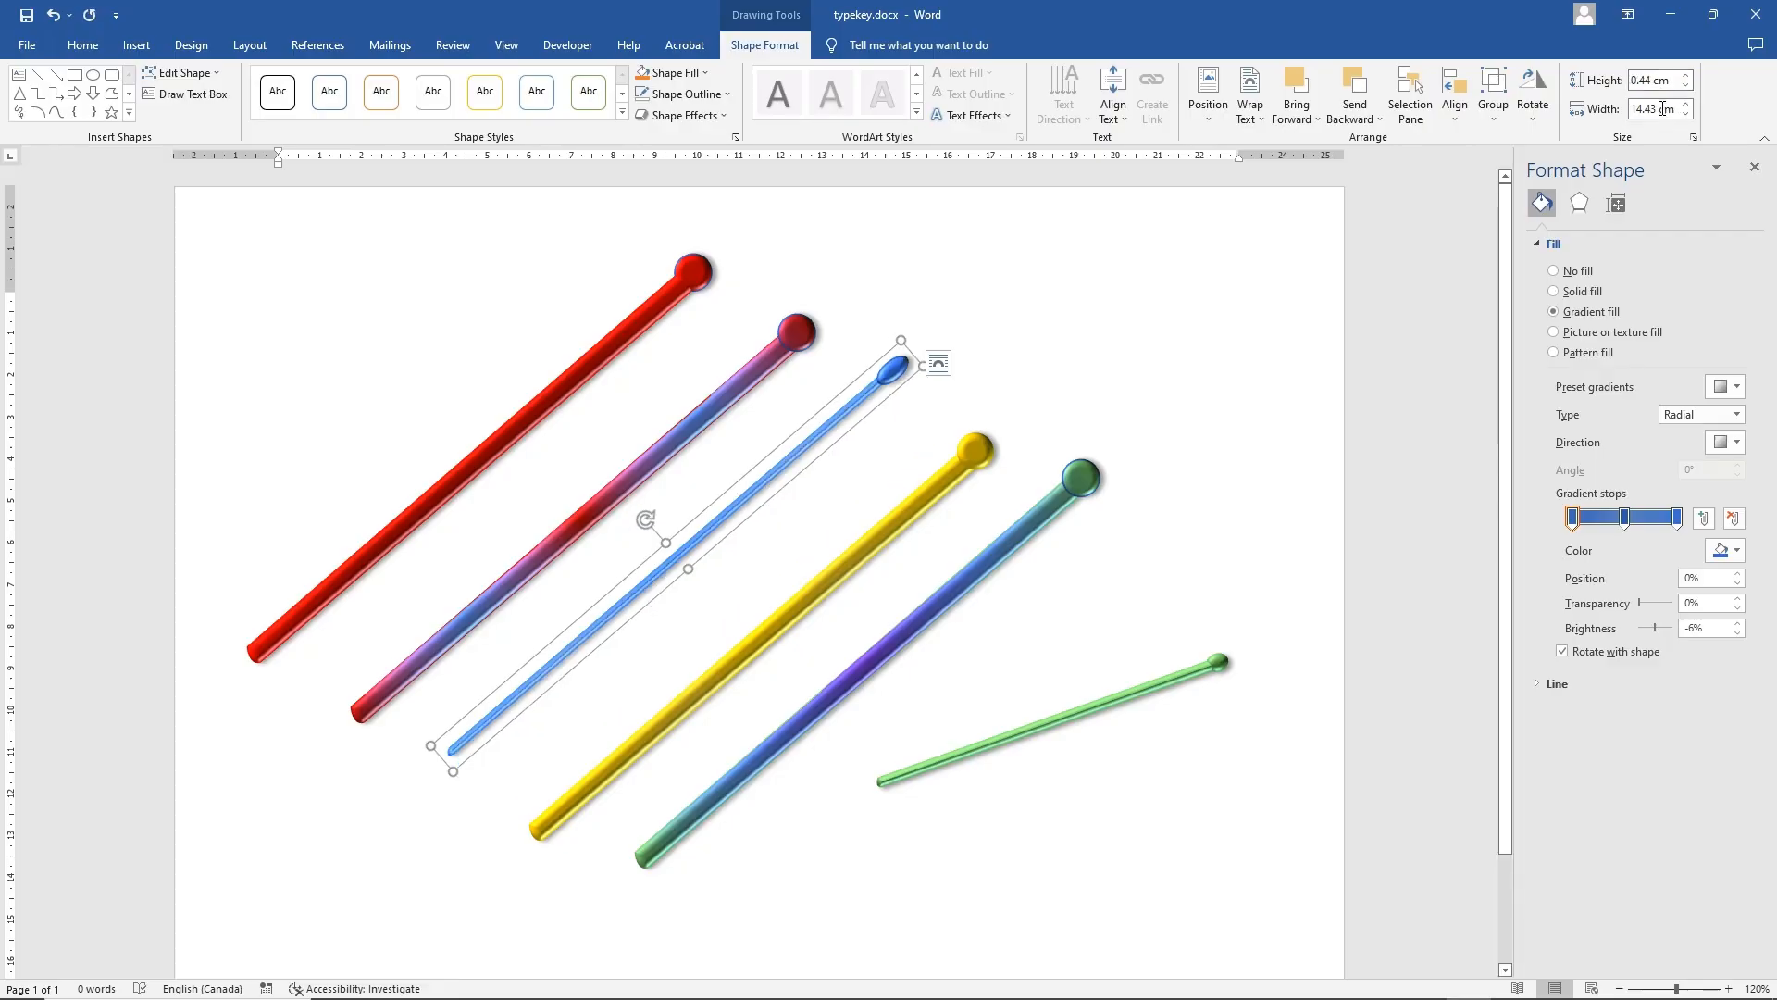
{"action": "left_click", "coordinate": [1663, 108]}
{"action": "type", "text": "8.88"}
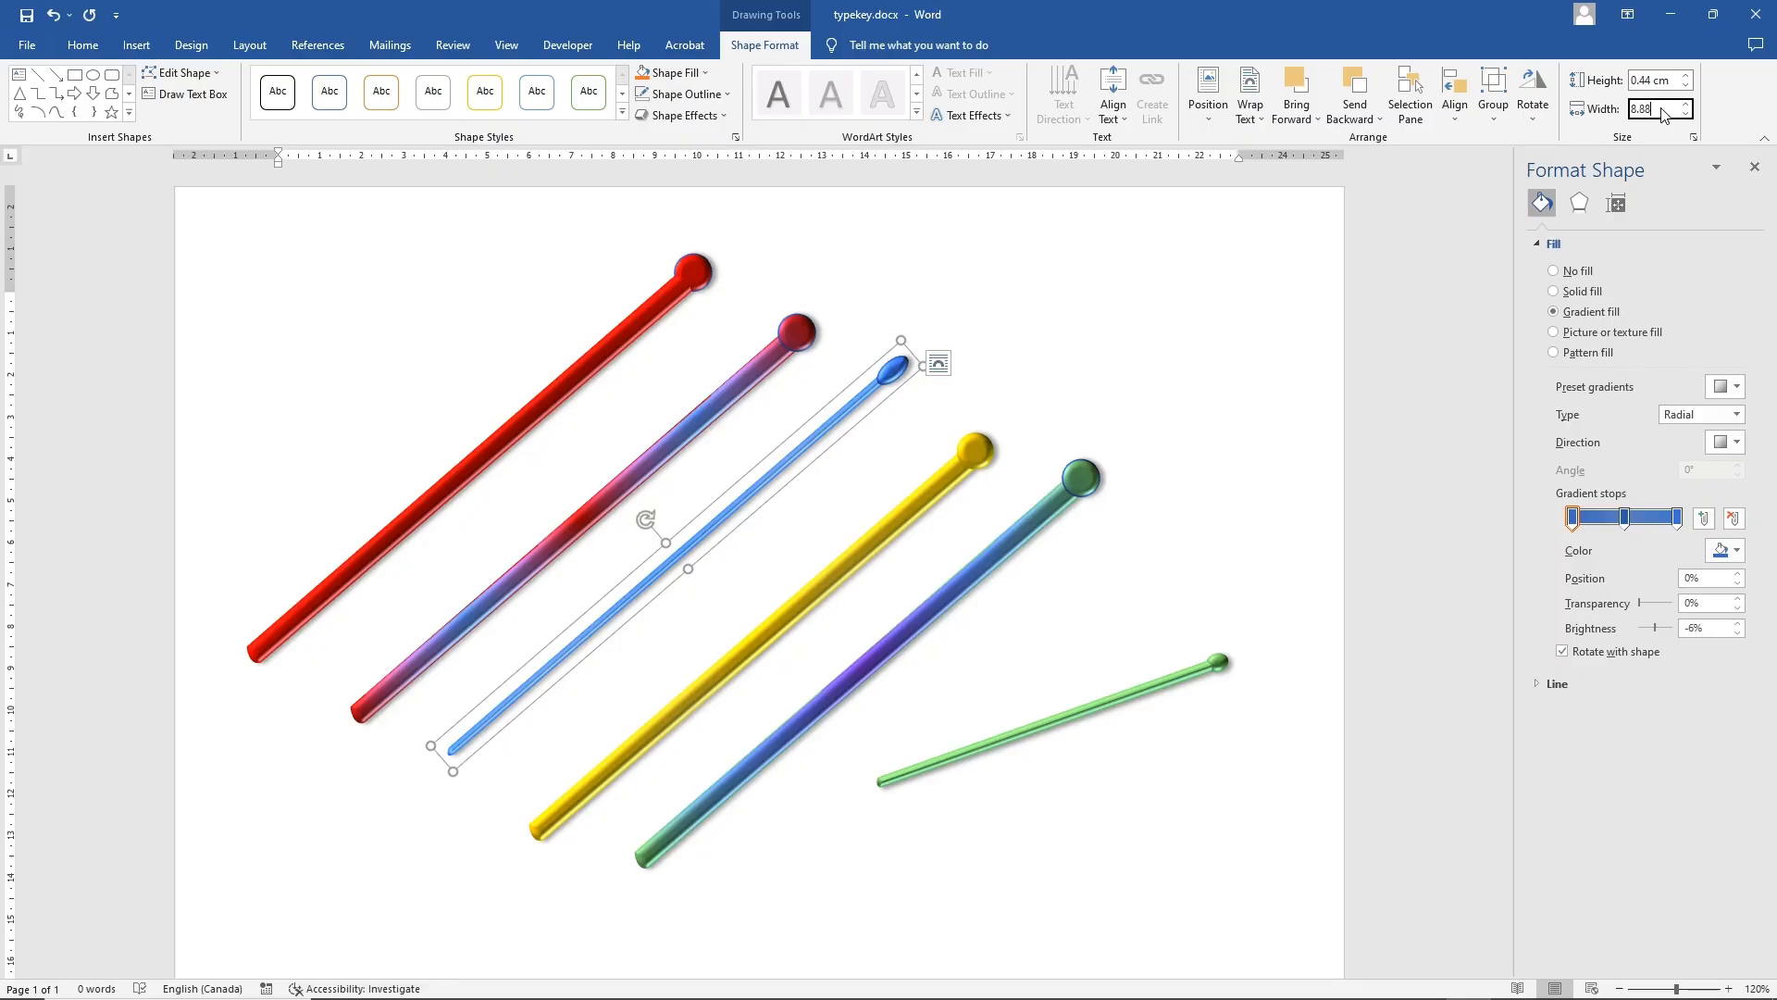
{"action": "key", "text": "Return"}
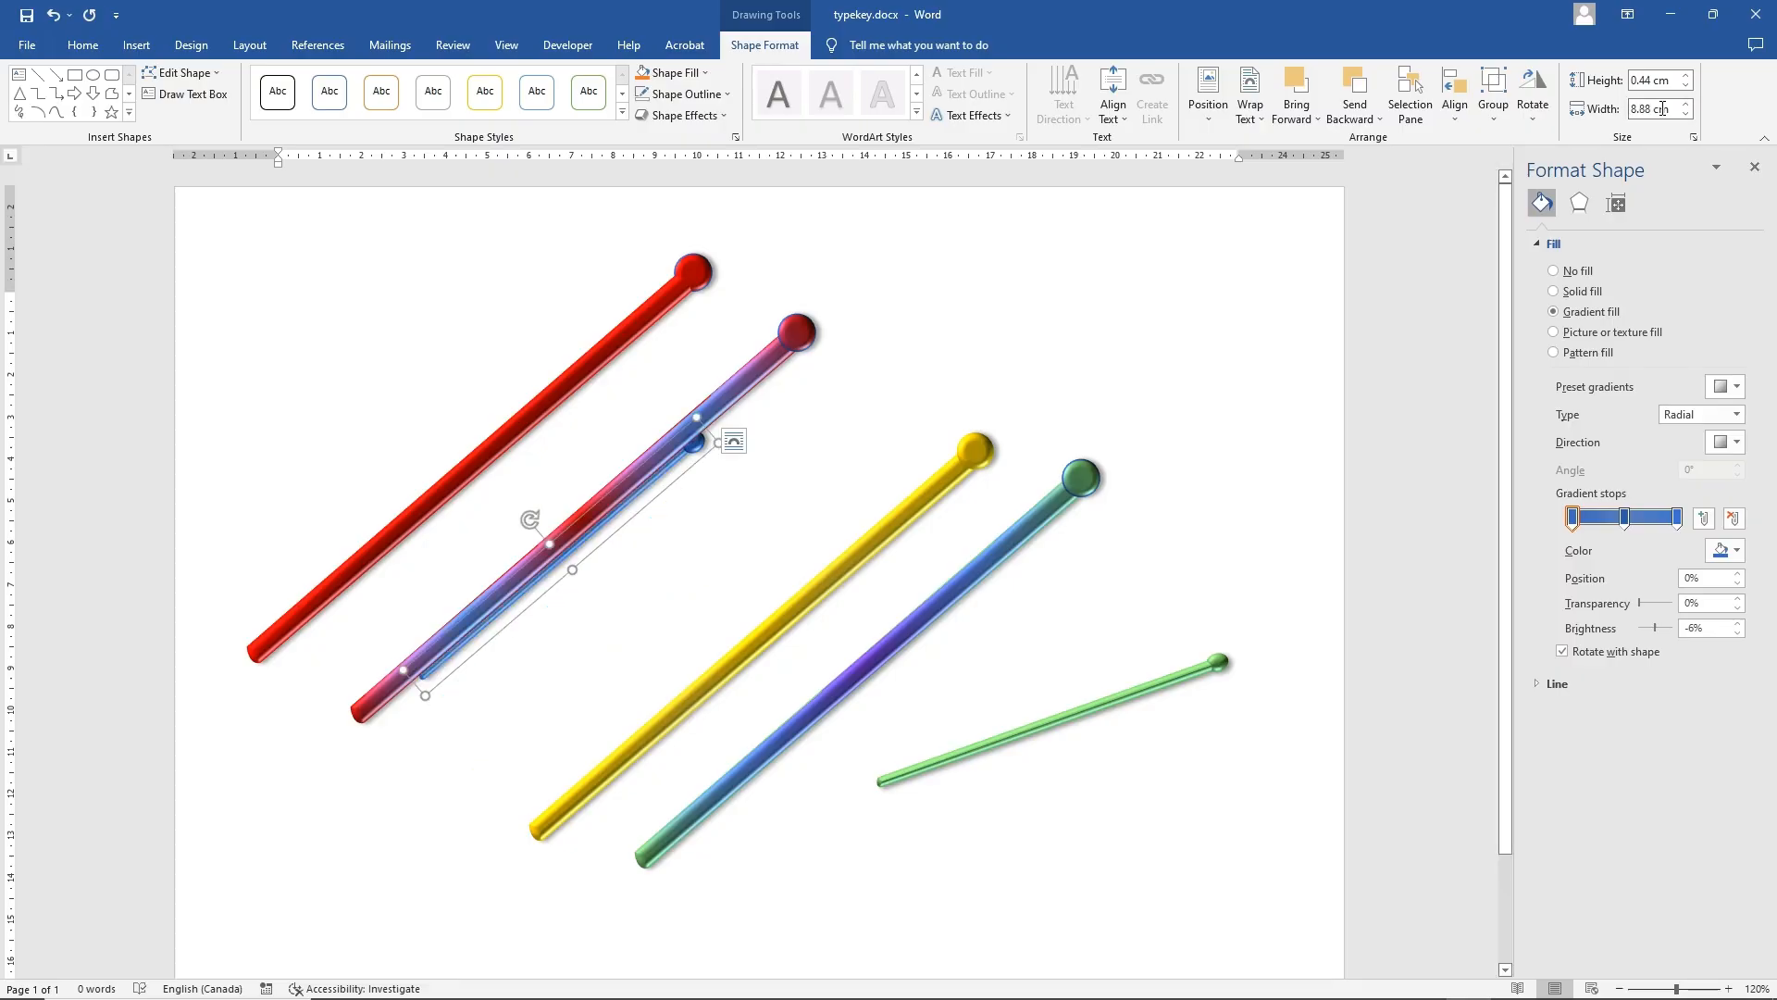
Step: Arrange the sticks in crossing piles, with the small blue one across the small green one and the multicoloured ones rotated steeply near the gold
{"action": "left_click_drag", "start_coordinate": [667, 477], "coordinate": [1140, 637]}
{"action": "left_click_drag", "start_coordinate": [907, 711], "coordinate": [817, 682]}
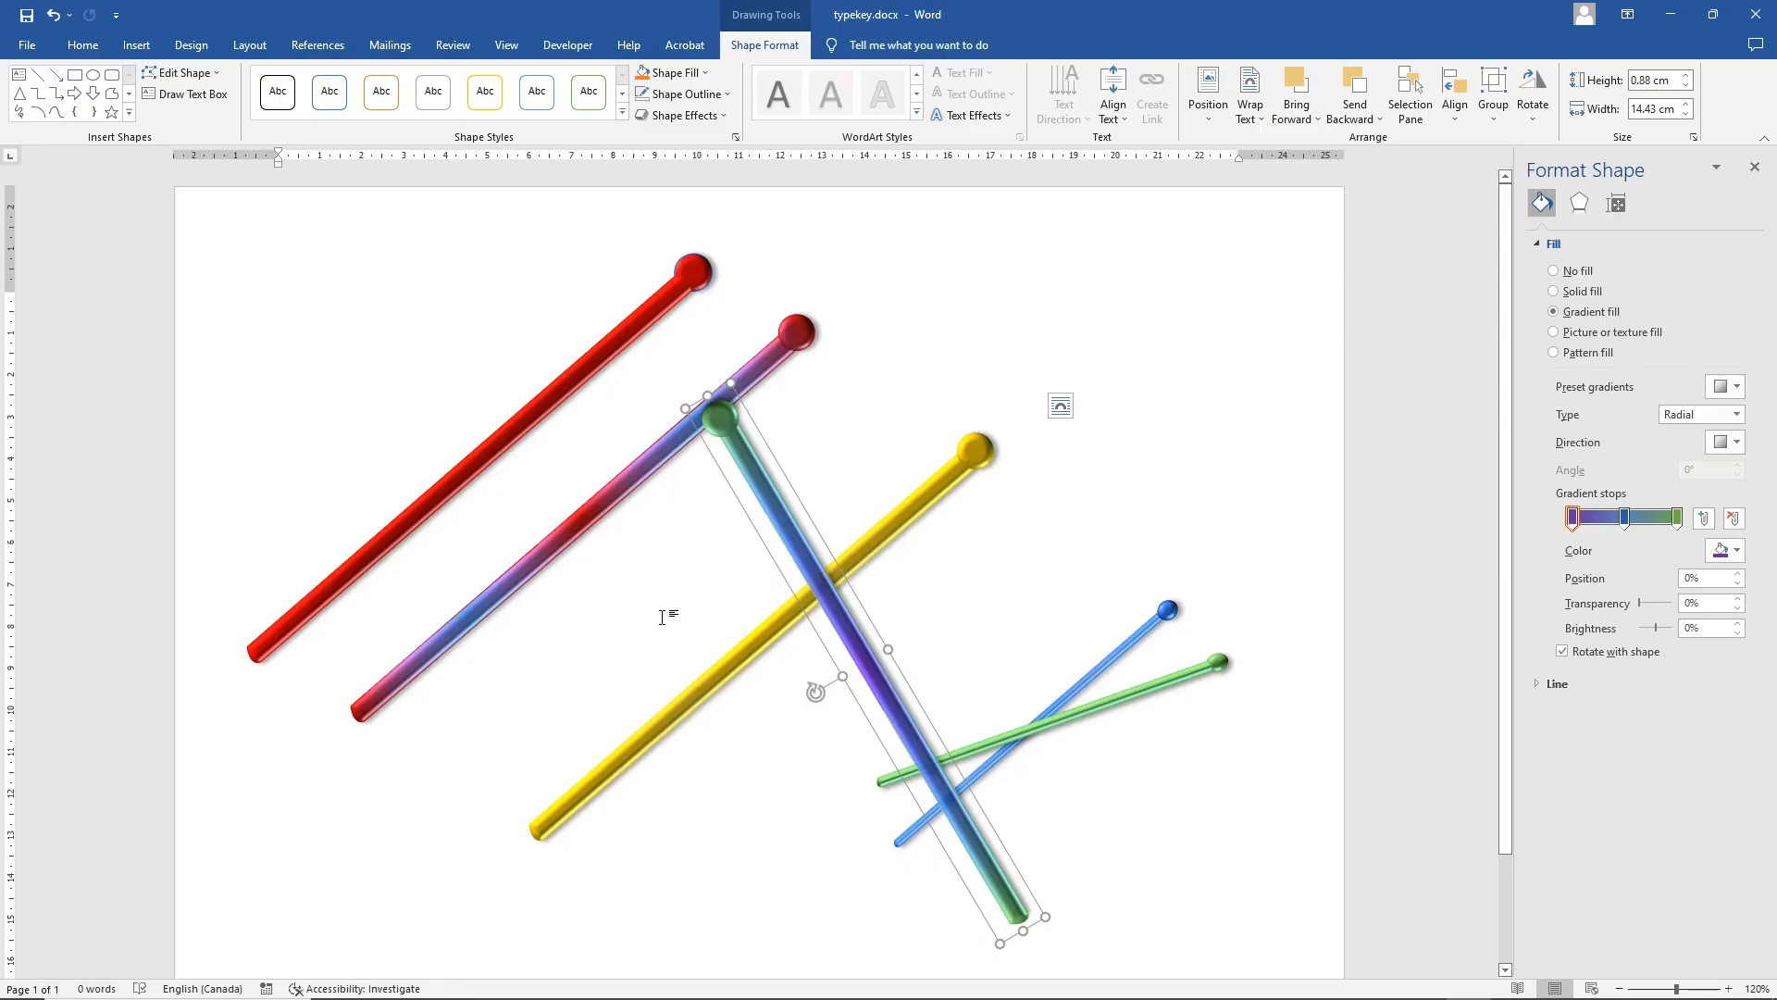
{"action": "left_click_drag", "start_coordinate": [548, 553], "coordinate": [678, 588]}
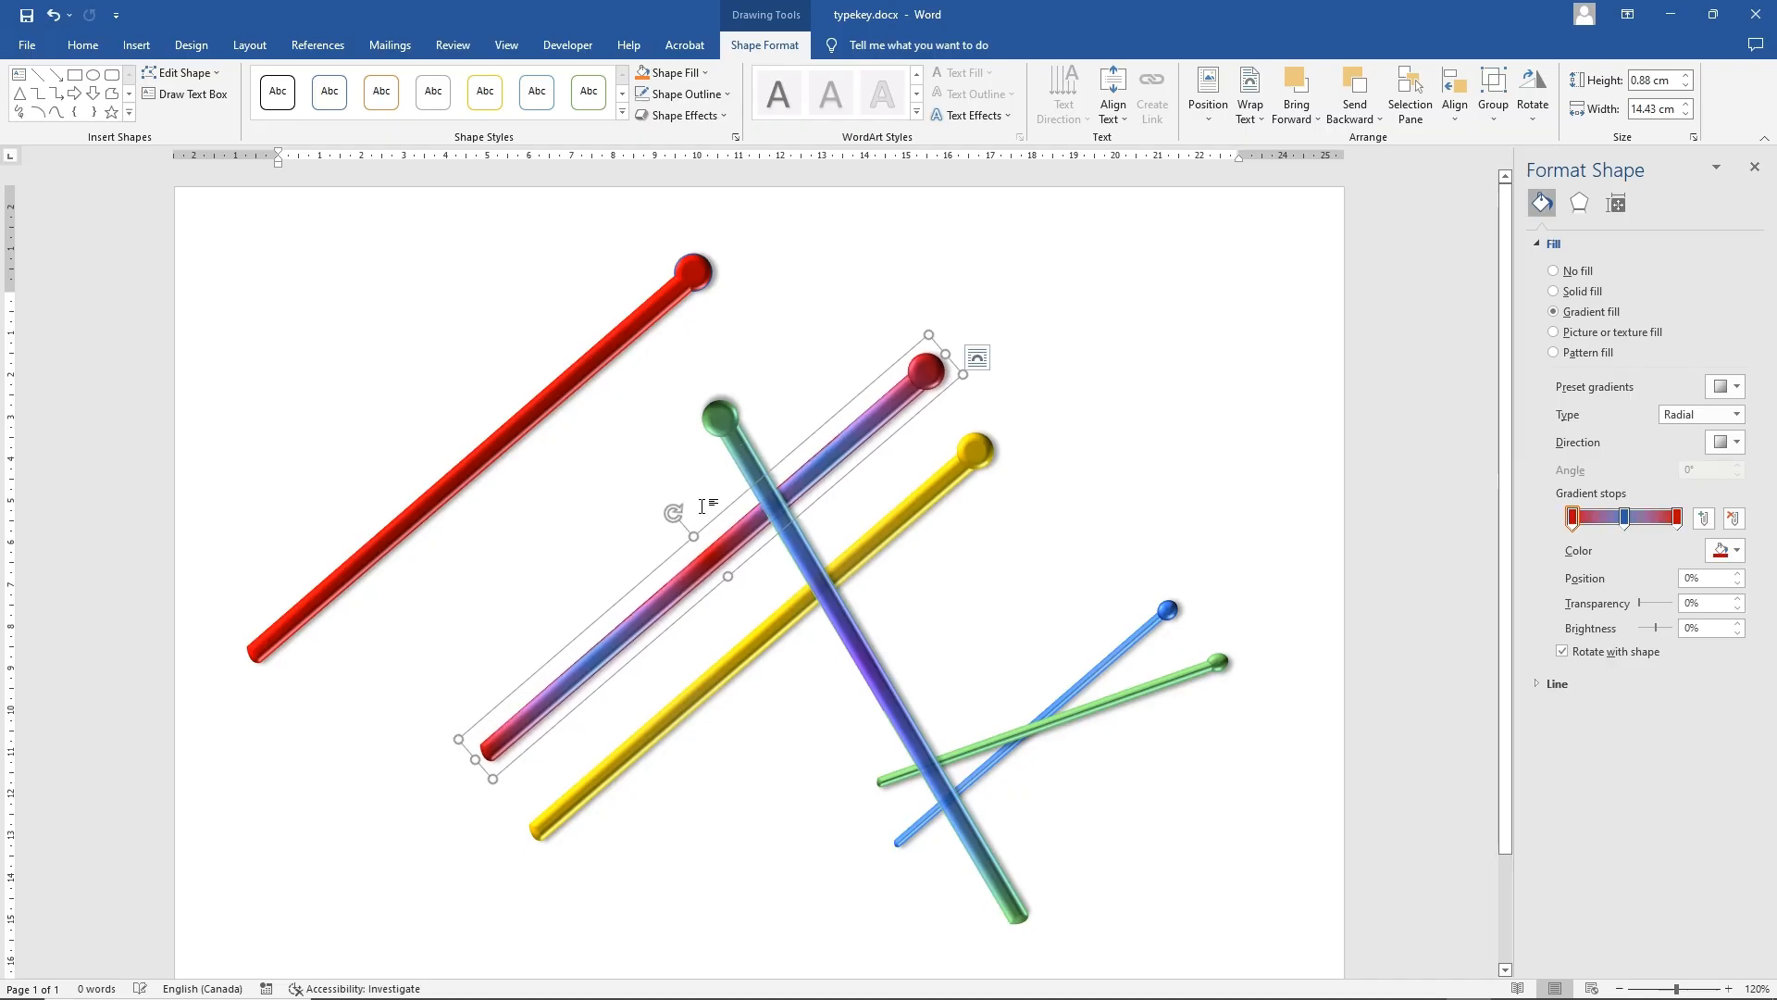
{"action": "mouse_move", "coordinate": [674, 514]}
{"action": "left_mouse_down"}
{"action": "mouse_move", "coordinate": [685, 563]}
{"action": "mouse_move", "coordinate": [682, 547]}
{"action": "left_mouse_up"}
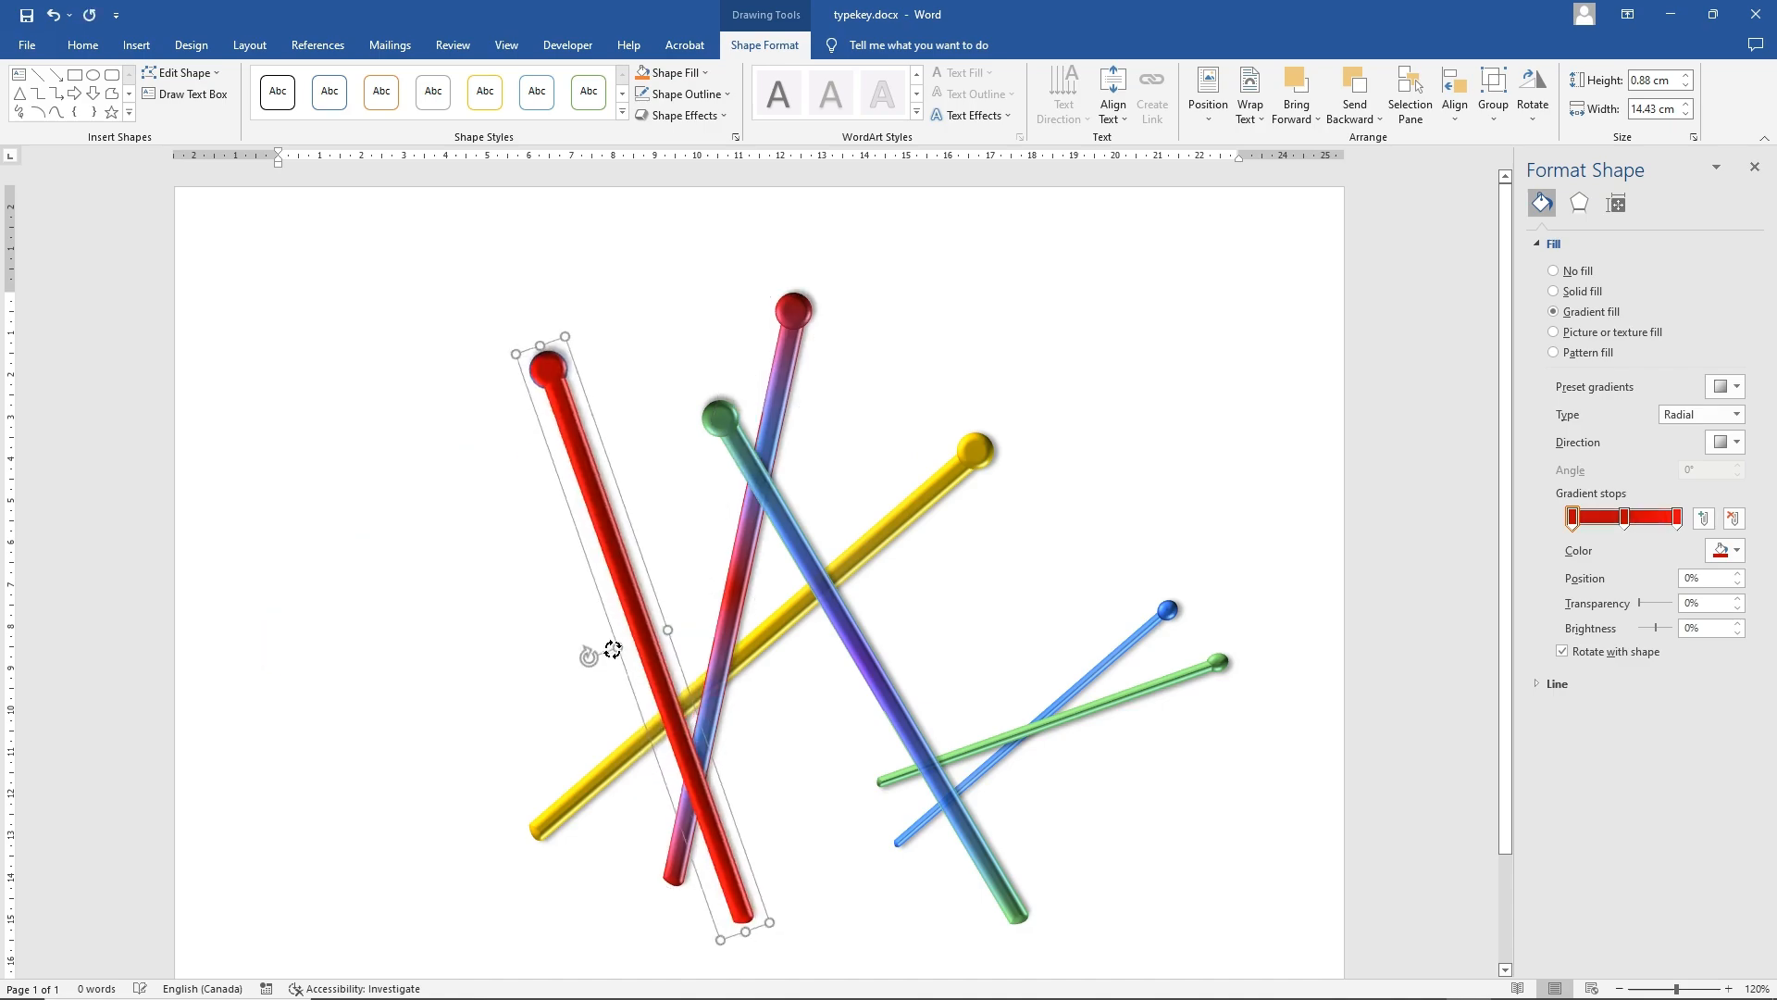
Step: Rotate the large red stick to a flatter diagonal across the gold one, and the small blue stick to a steeper angle
{"action": "left_click_drag", "start_coordinate": [595, 647], "coordinate": [585, 663]}
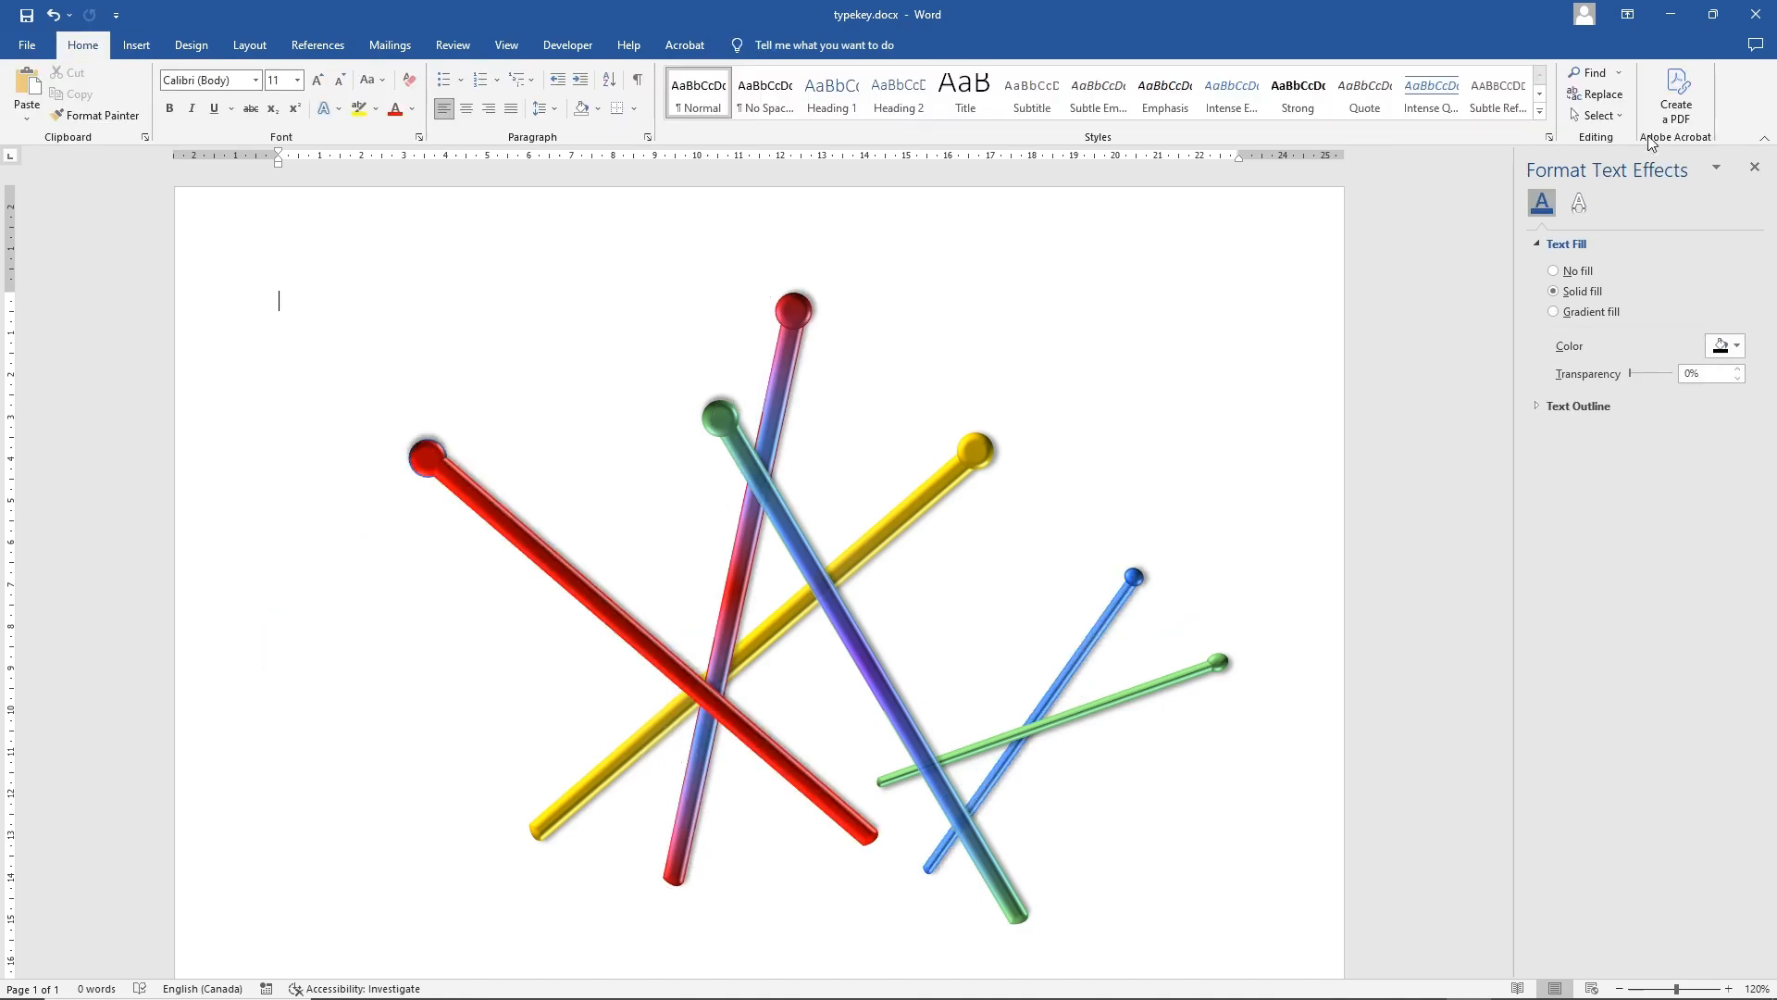
Step: Select all six sticks together with the Select Objects tool and group them into one object
{"action": "left_click", "coordinate": [1611, 118]}
{"action": "left_click", "coordinate": [1444, 161]}
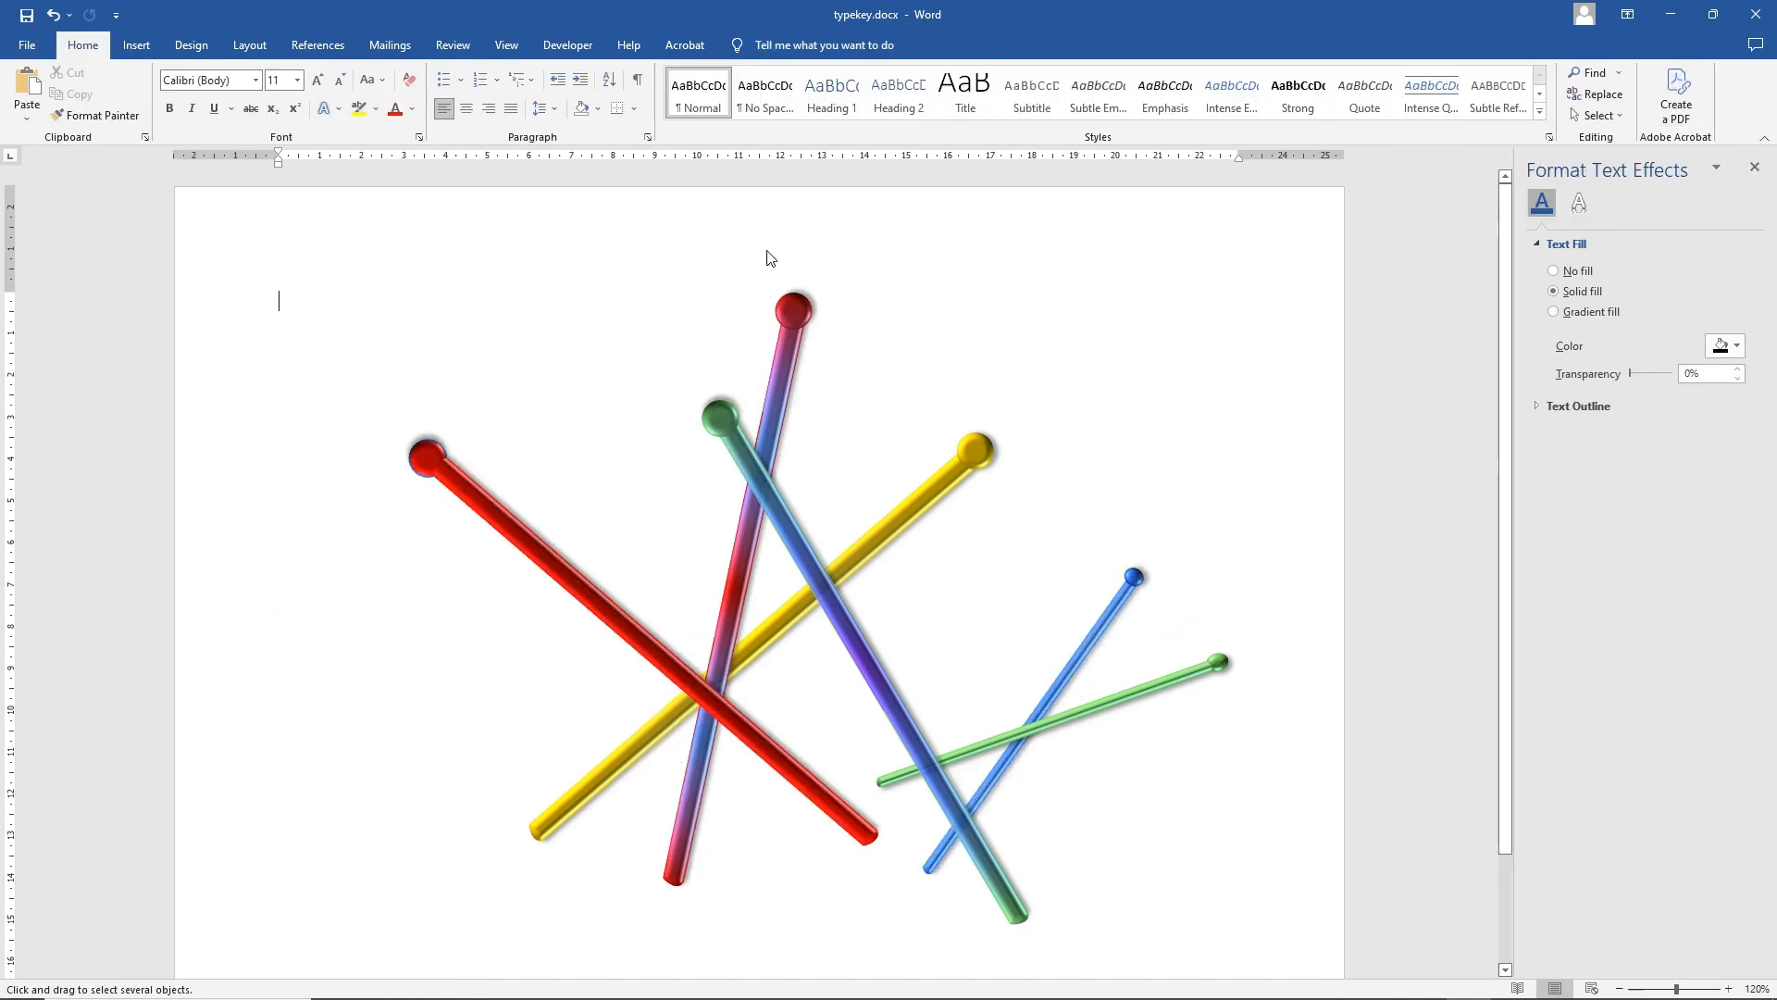
{"action": "left_click_drag", "start_coordinate": [264, 240], "coordinate": [1255, 961]}
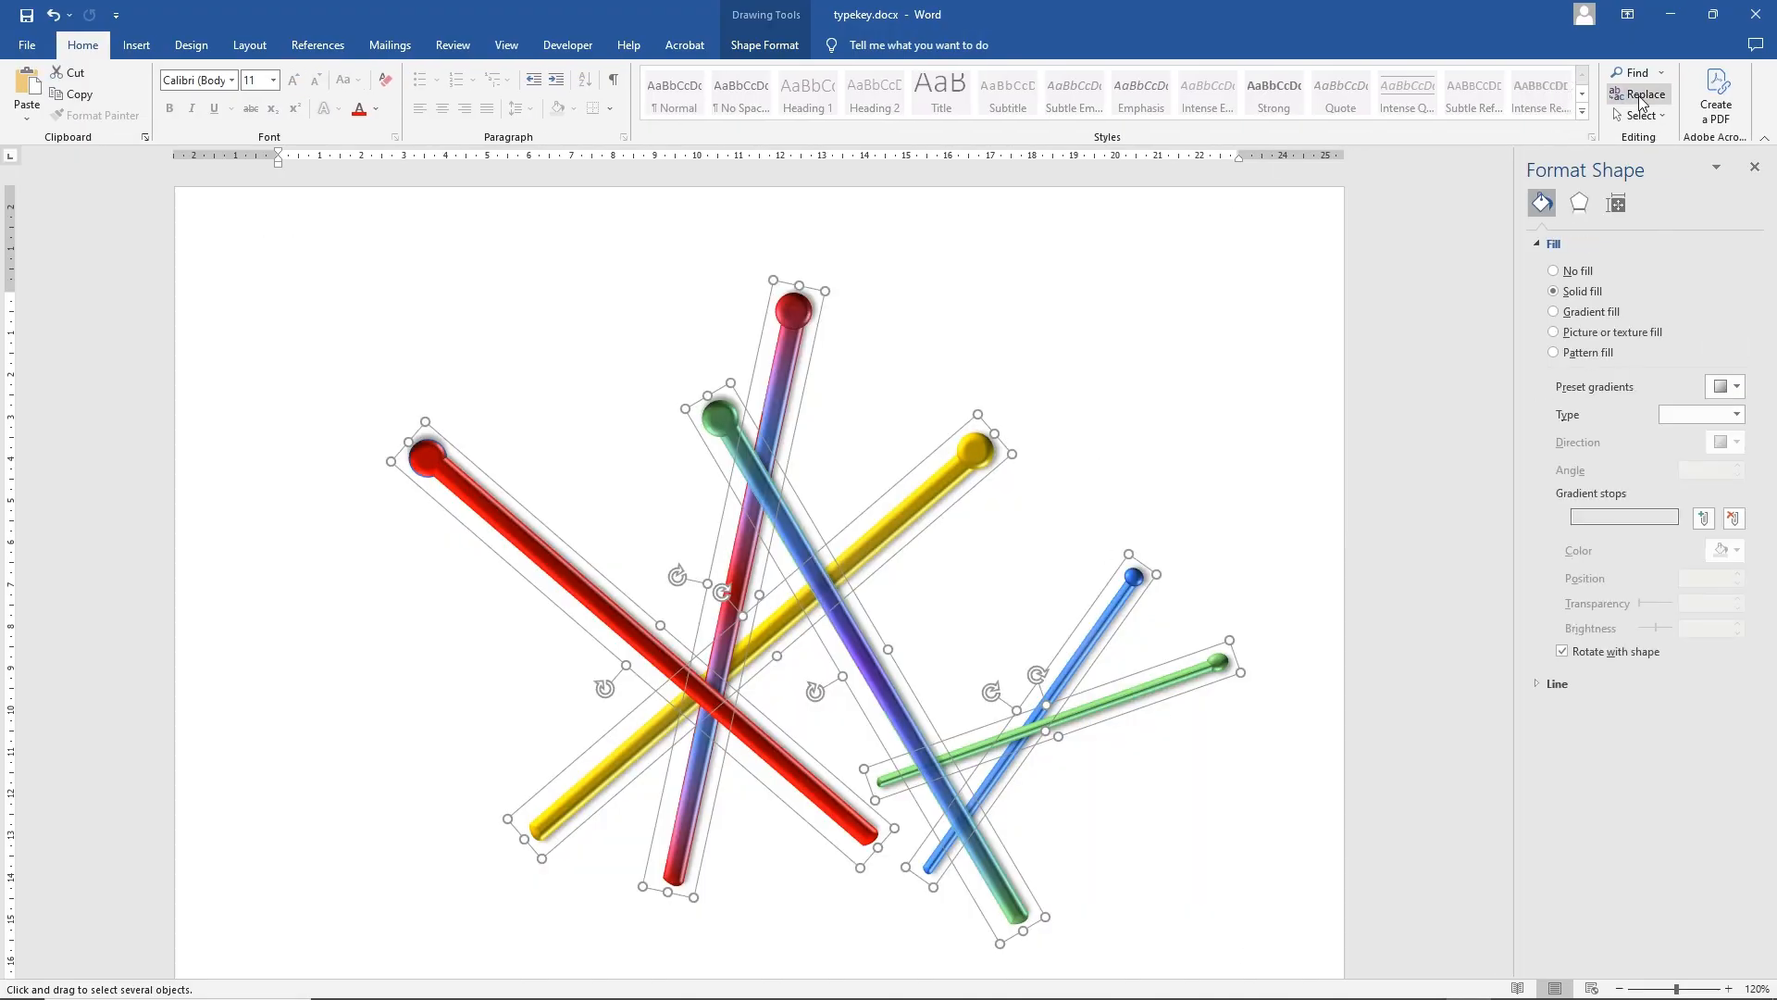
{"action": "left_click", "coordinate": [773, 48]}
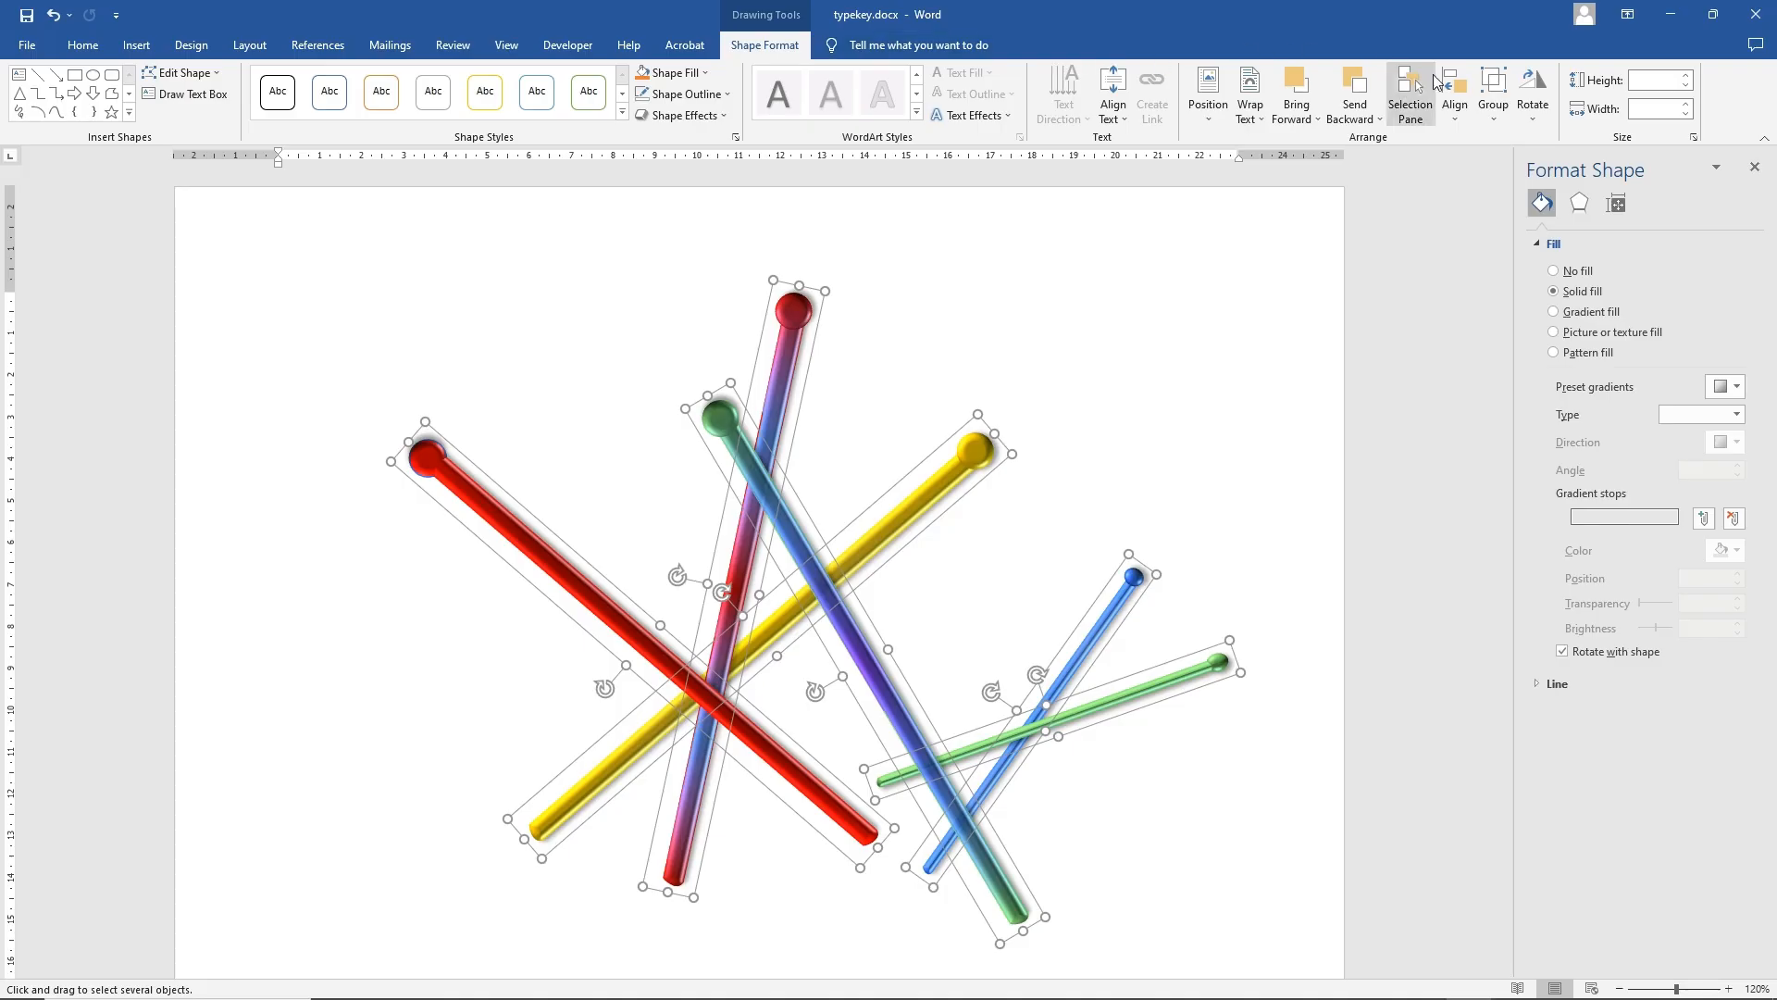
{"action": "left_click", "coordinate": [1499, 90]}
{"action": "left_click", "coordinate": [1520, 141]}
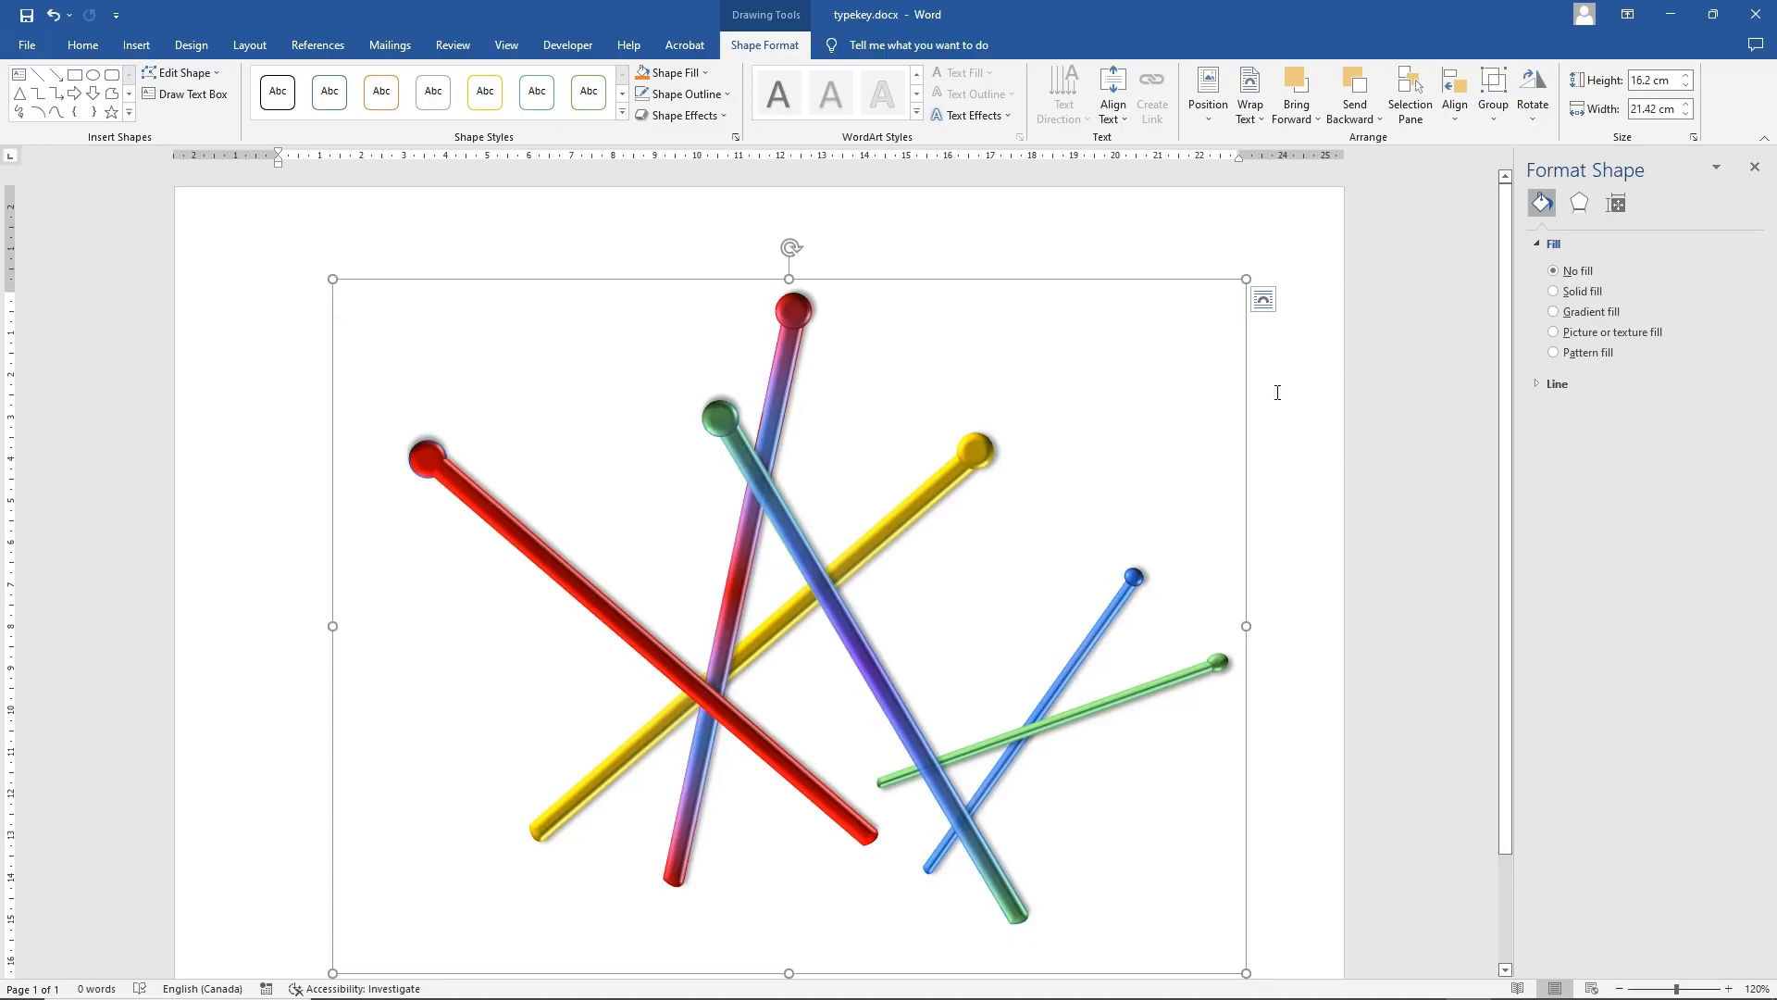
Step: Set the layout of the grouped sticks to Fix position on page
{"action": "left_click", "coordinate": [1263, 299]}
{"action": "left_click", "coordinate": [1328, 535]}
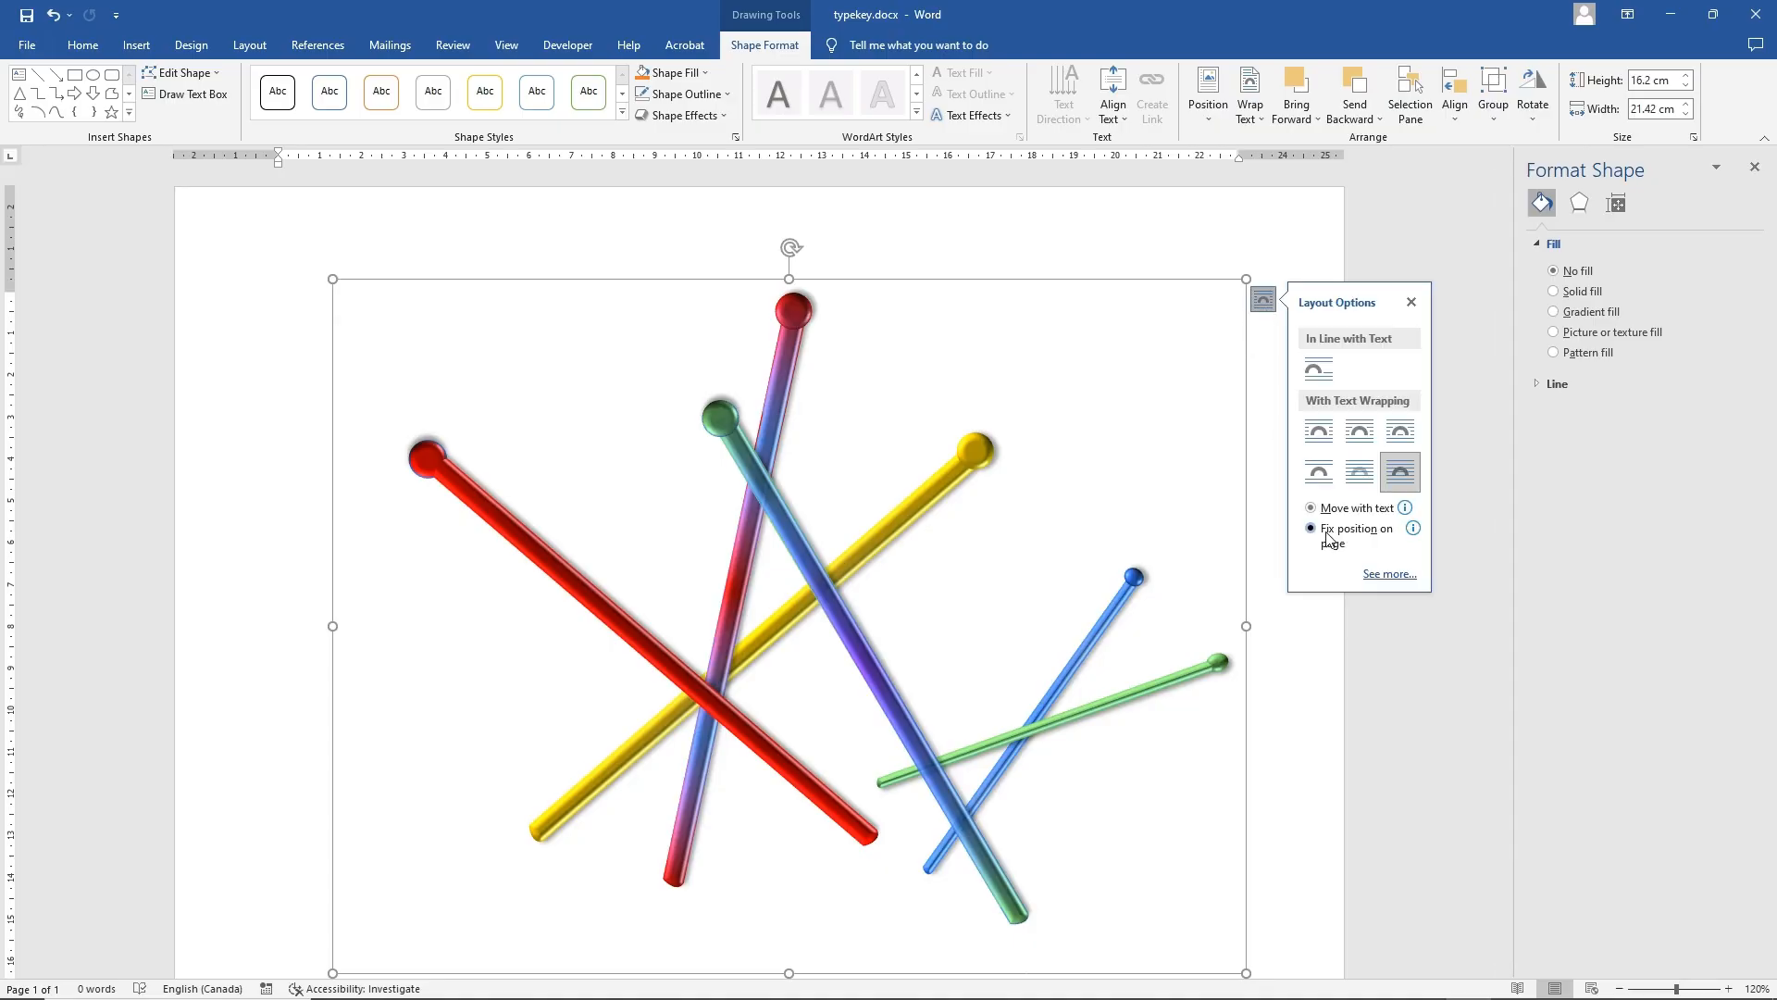
{"action": "left_click", "coordinate": [1253, 381]}
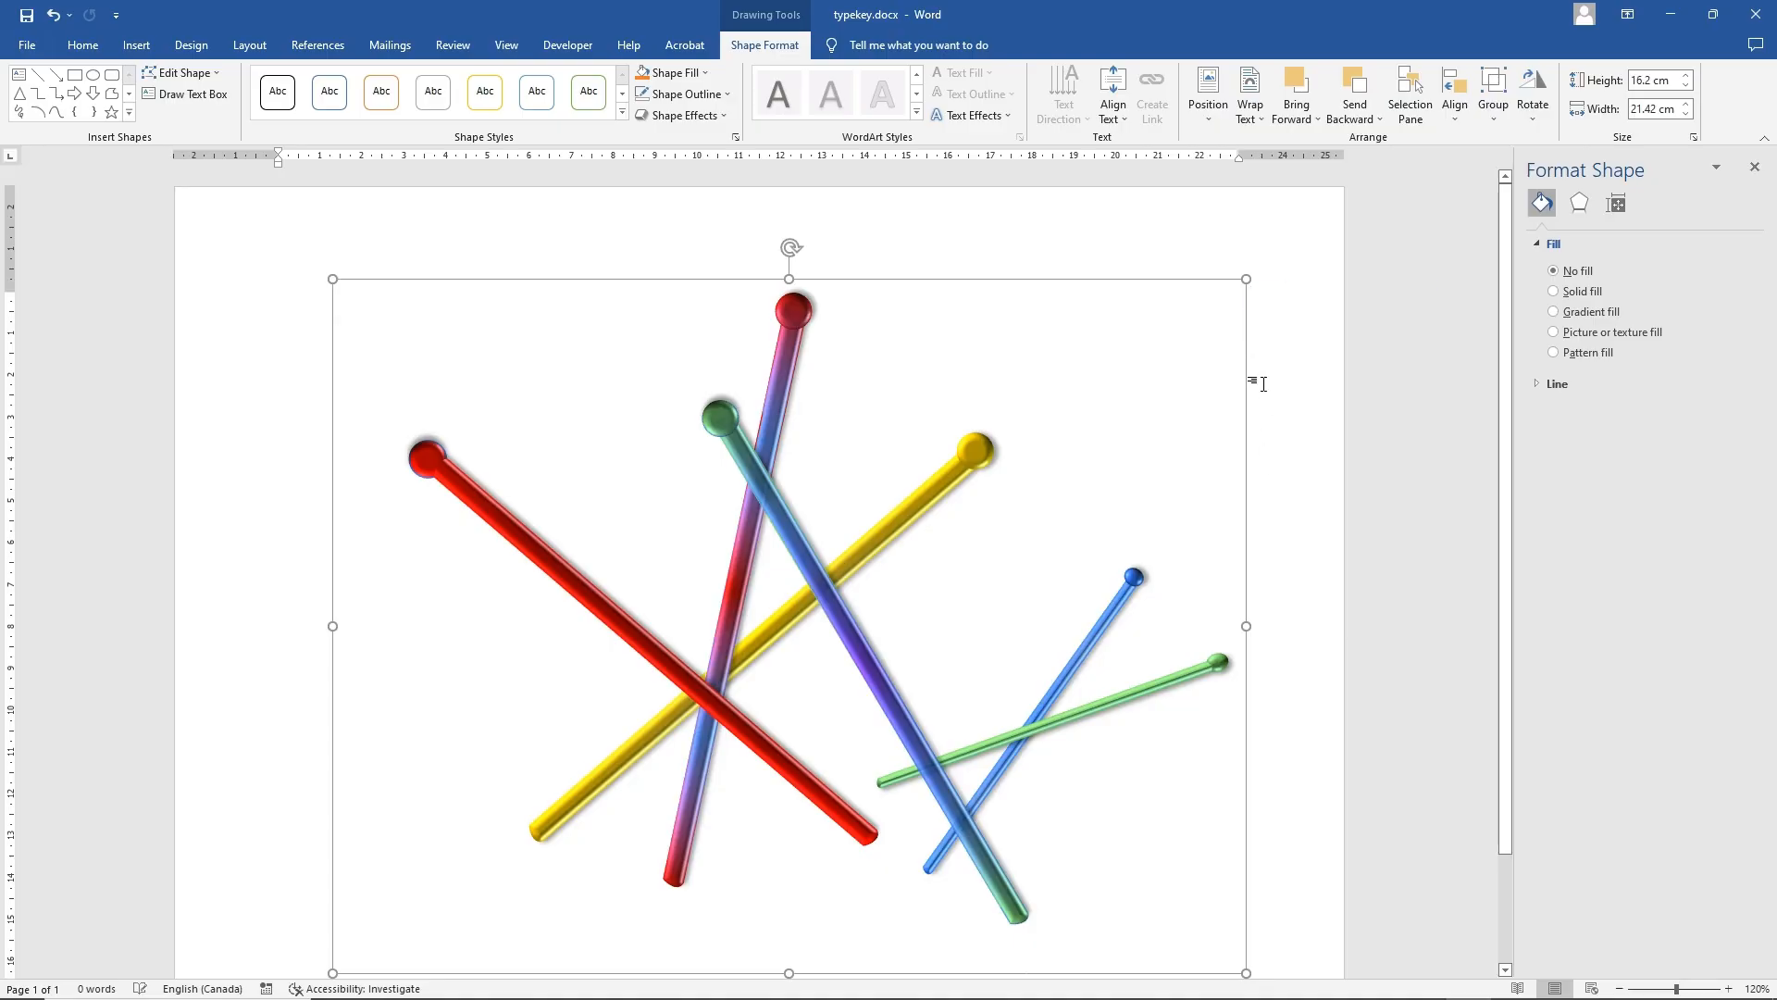
Step: Move the grouped sticks up and slightly left to centre them on the page, deselect them, and close the formatting pane
{"action": "left_click", "coordinate": [783, 322]}
{"action": "mouse_move", "coordinate": [845, 269]}
{"action": "left_mouse_down"}
{"action": "mouse_move", "coordinate": [777, 270]}
{"action": "mouse_move", "coordinate": [798, 238]}
{"action": "left_mouse_up"}
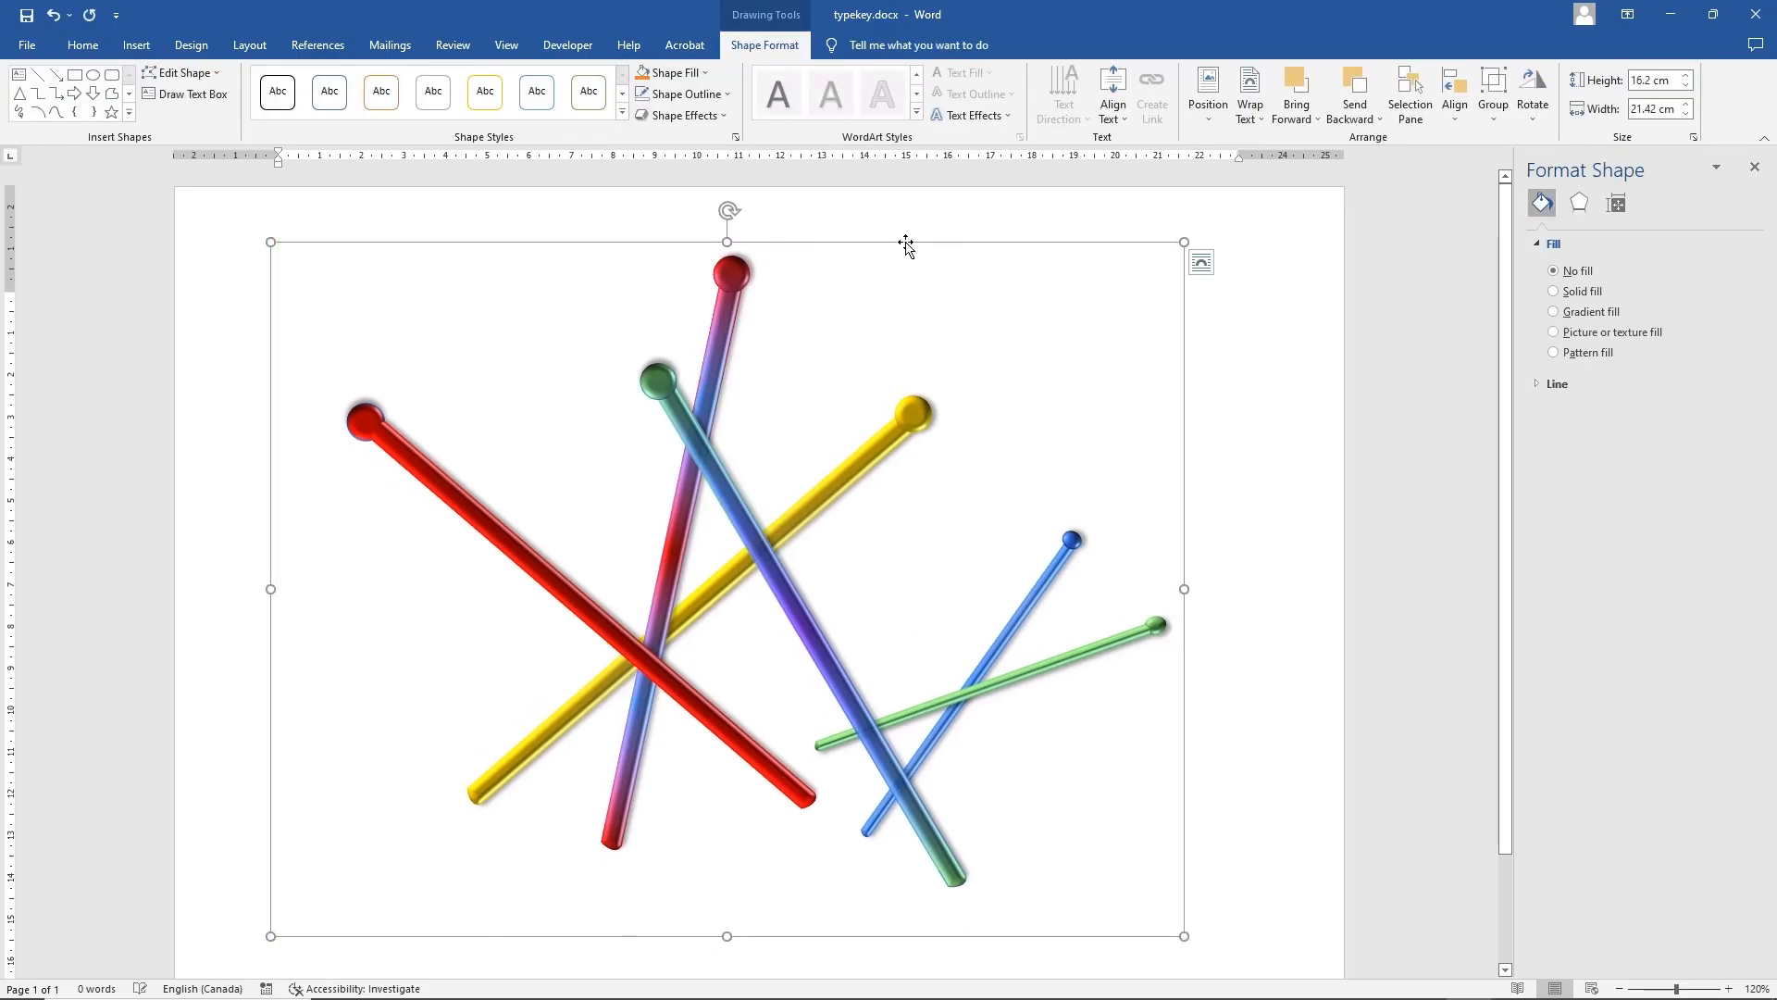
{"action": "mouse_move", "coordinate": [908, 242]}
{"action": "left_mouse_down"}
{"action": "mouse_move", "coordinate": [952, 246]}
{"action": "mouse_move", "coordinate": [933, 248]}
{"action": "left_mouse_up"}
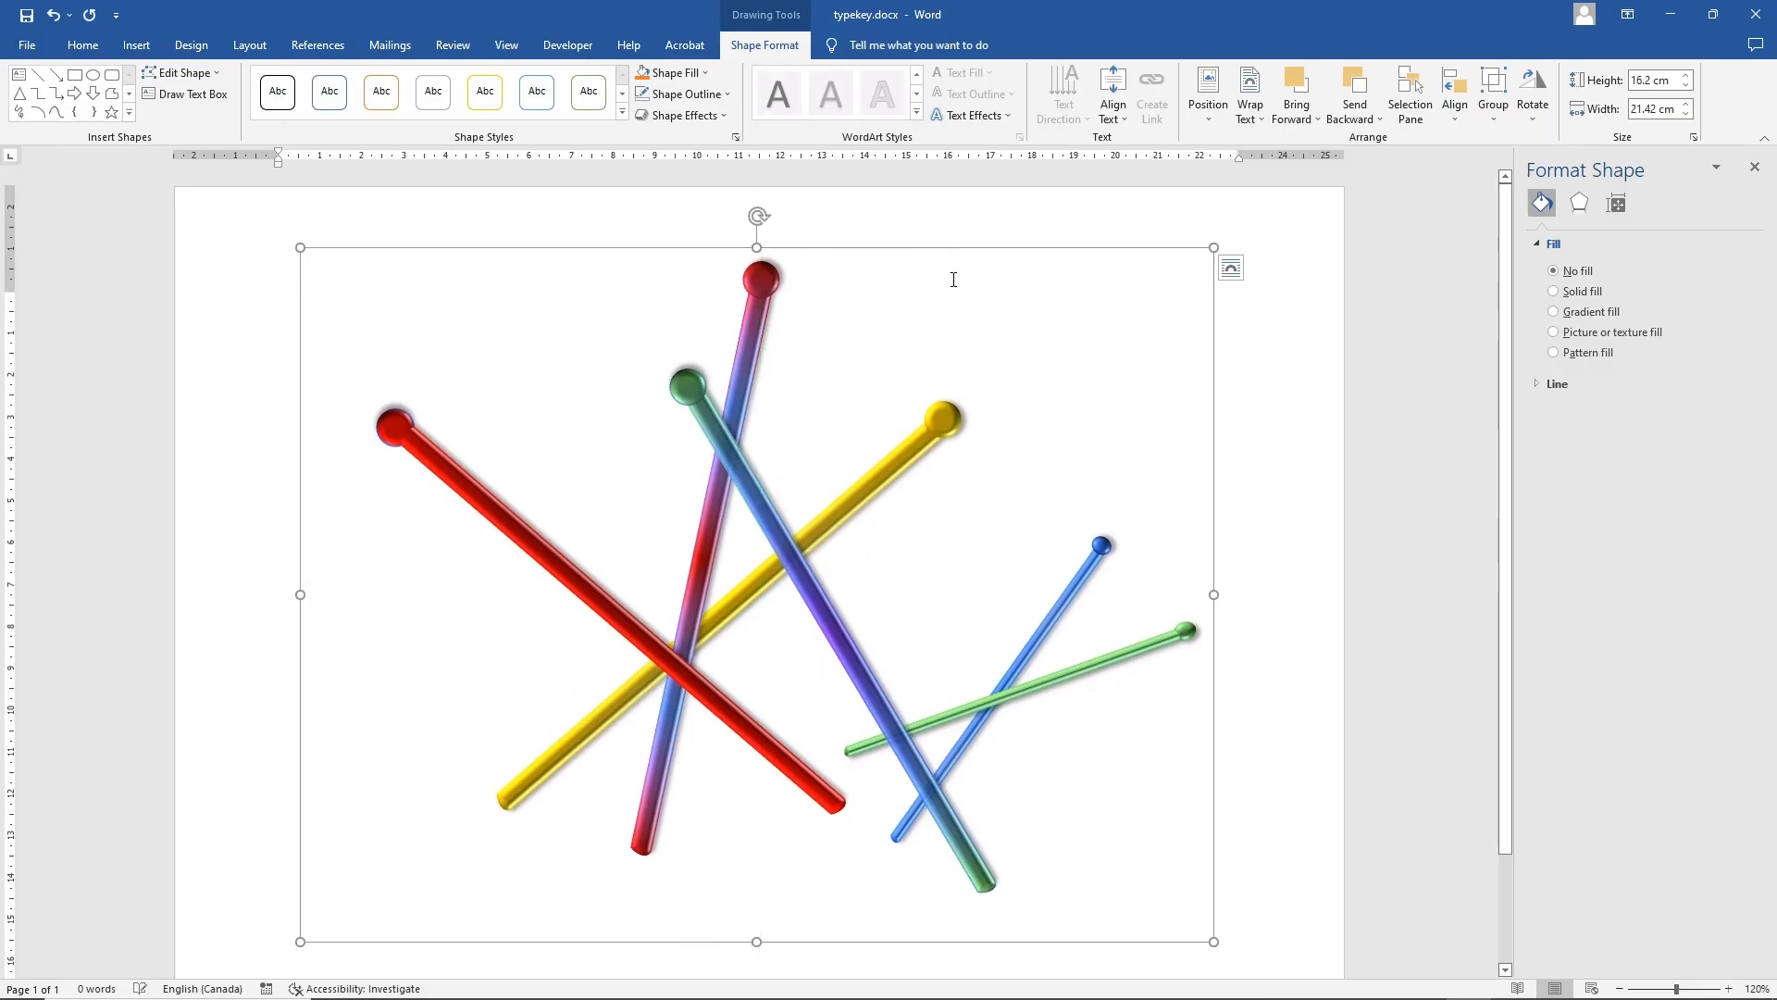
{"action": "left_click", "coordinate": [1289, 429]}
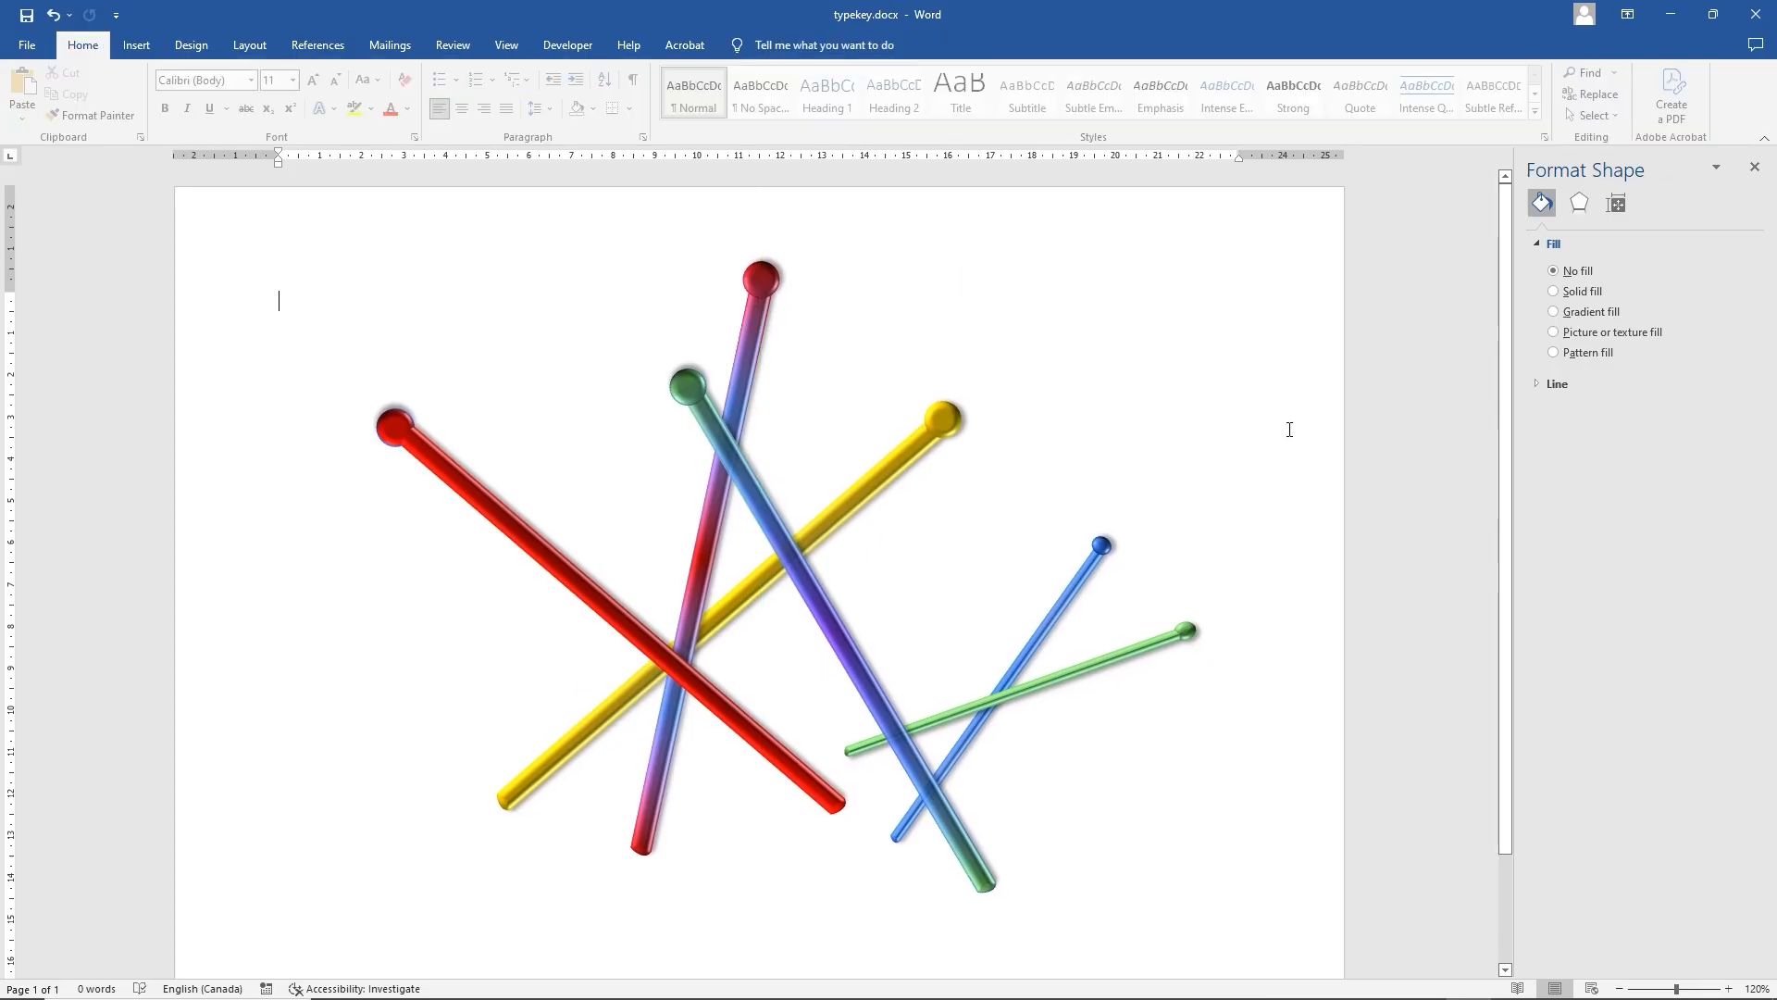
{"action": "left_click", "coordinate": [1751, 170]}
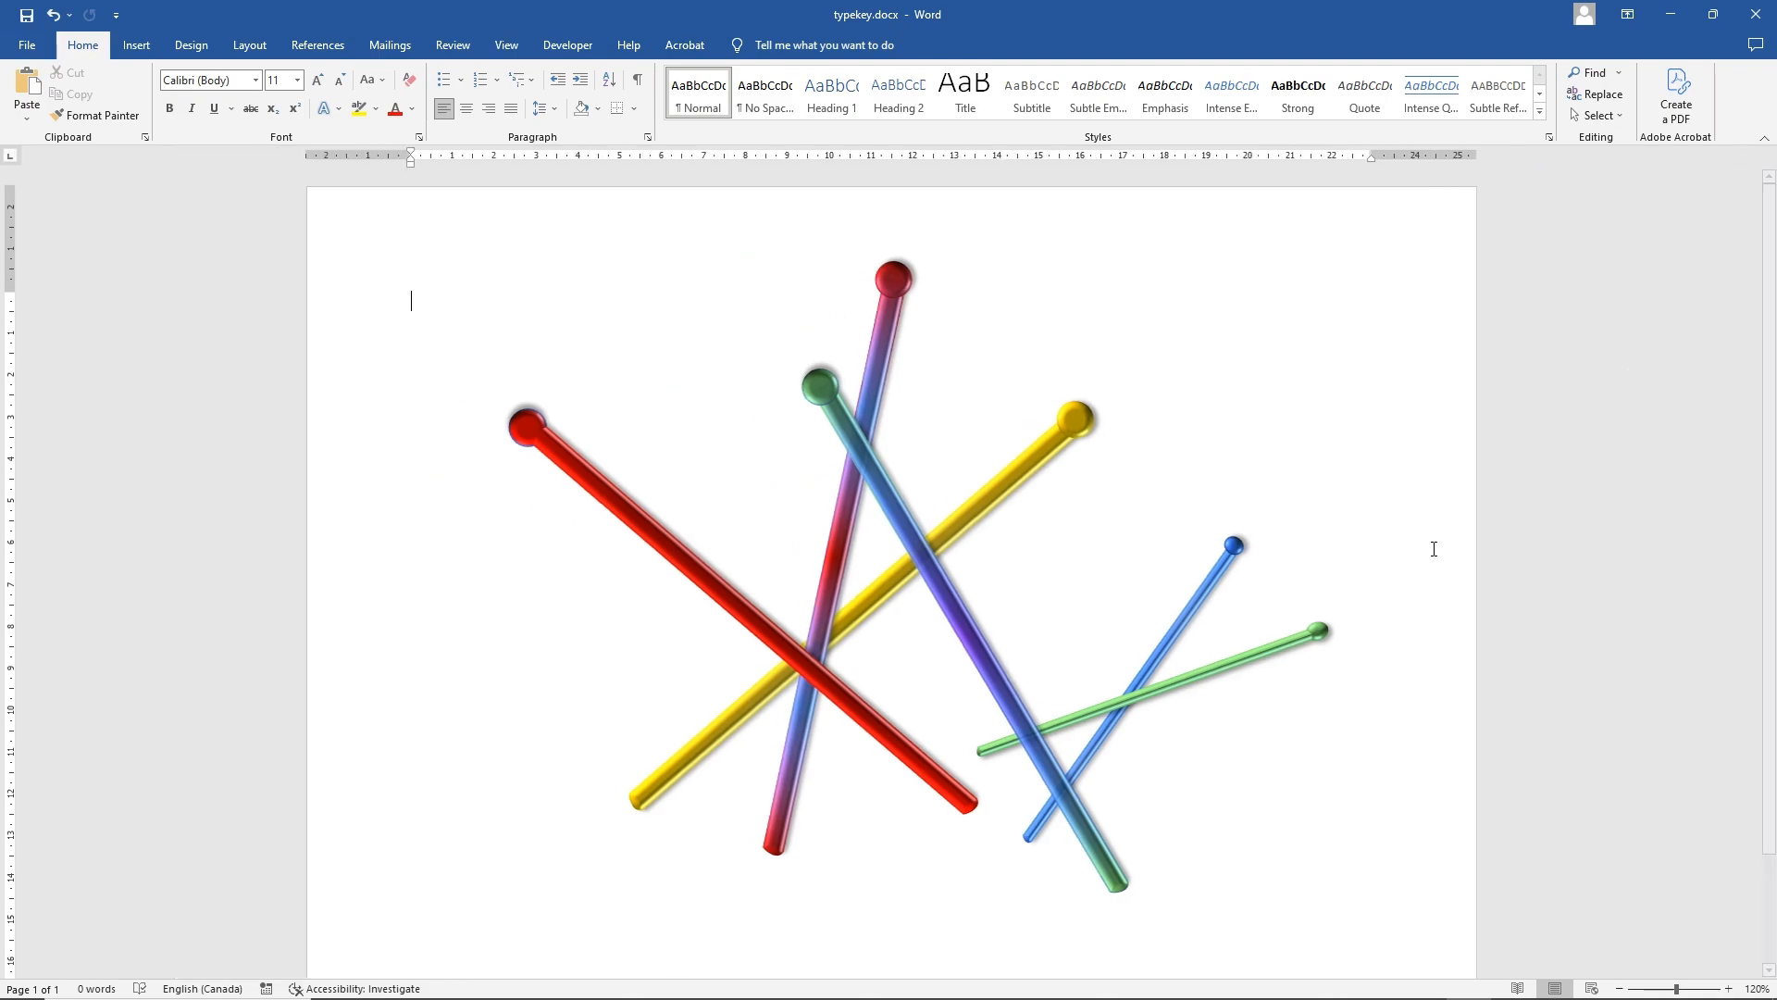